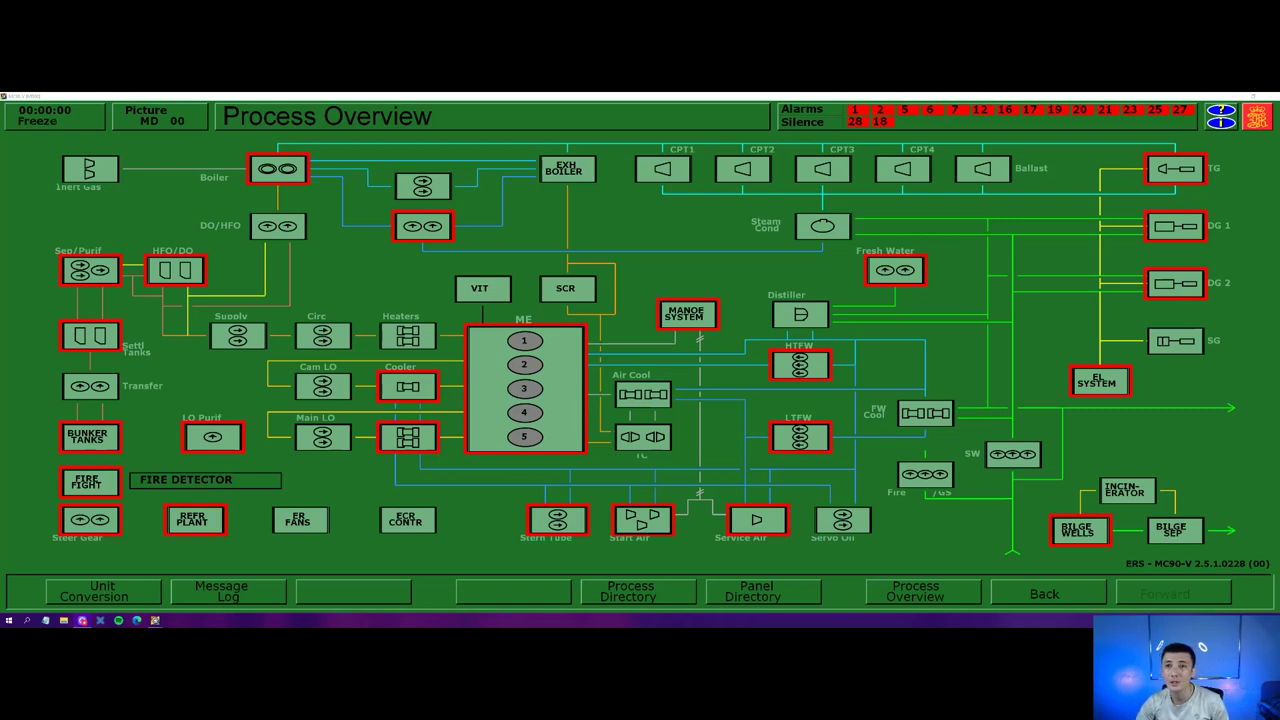
- Focus the simulator and open the Emergency Generator picture (78) from the Process Display Directory
left_click(696, 226)
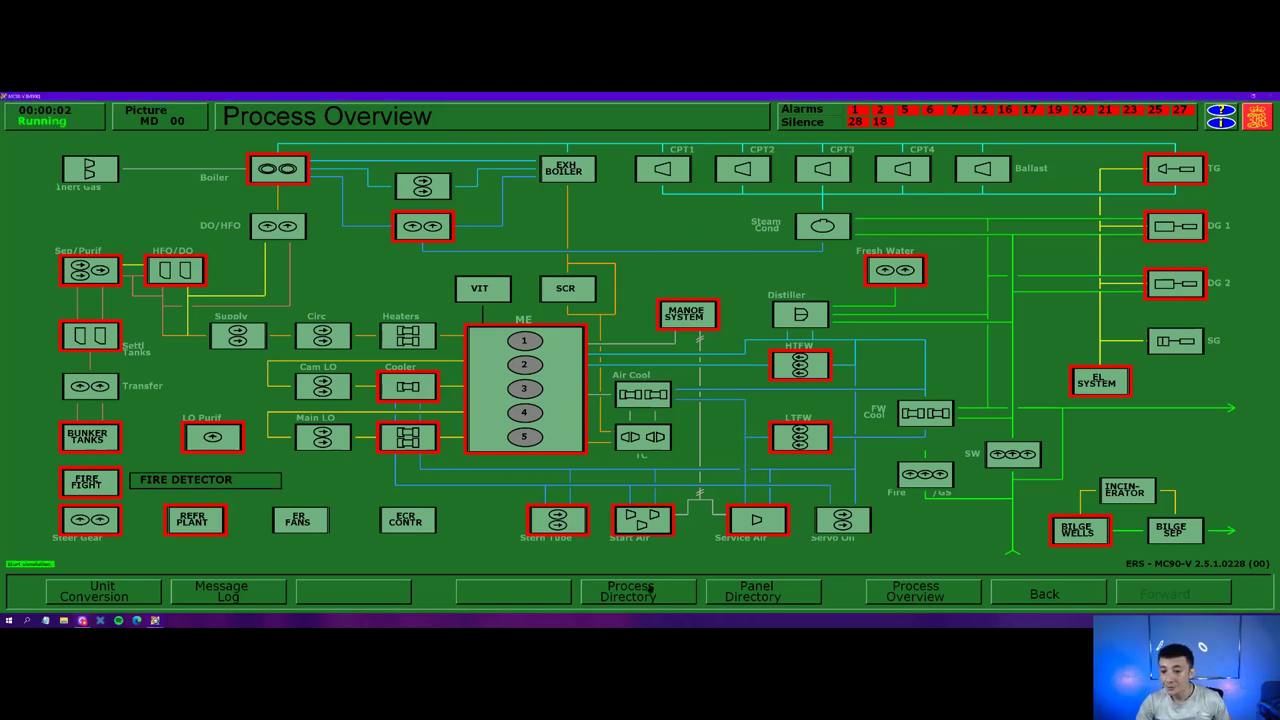
left_click(666, 594)
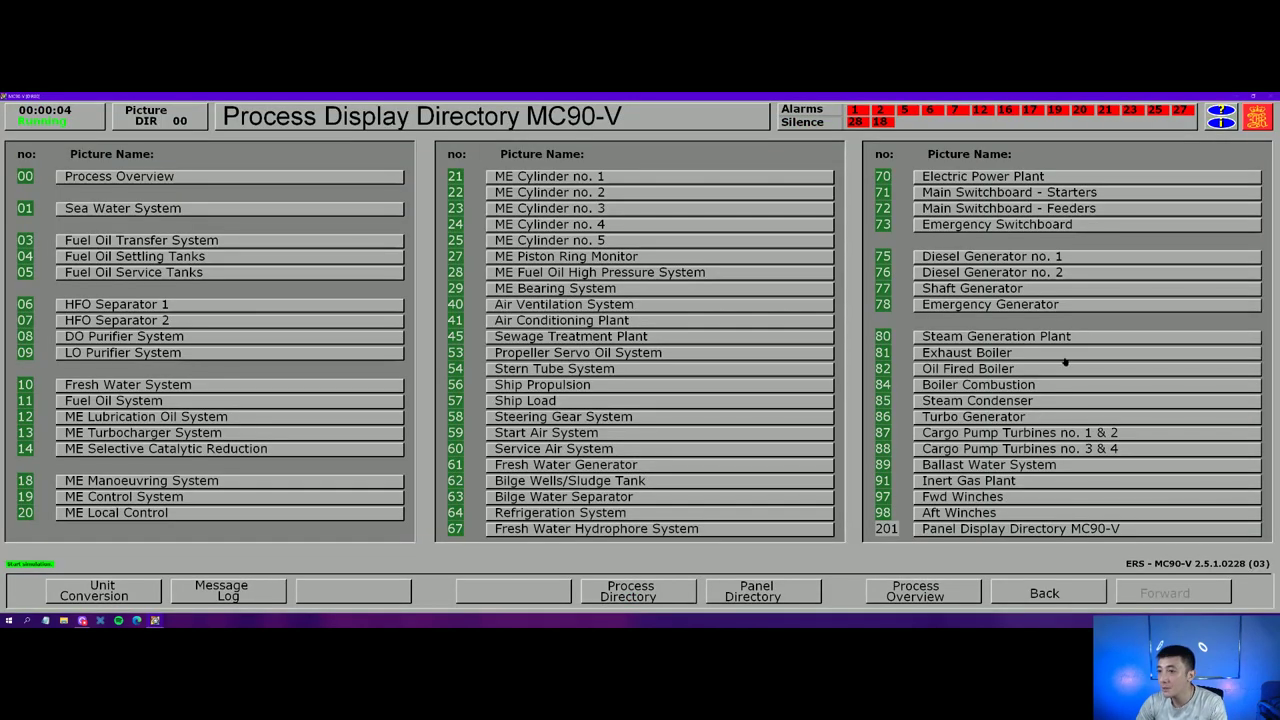
left_click(1026, 308)
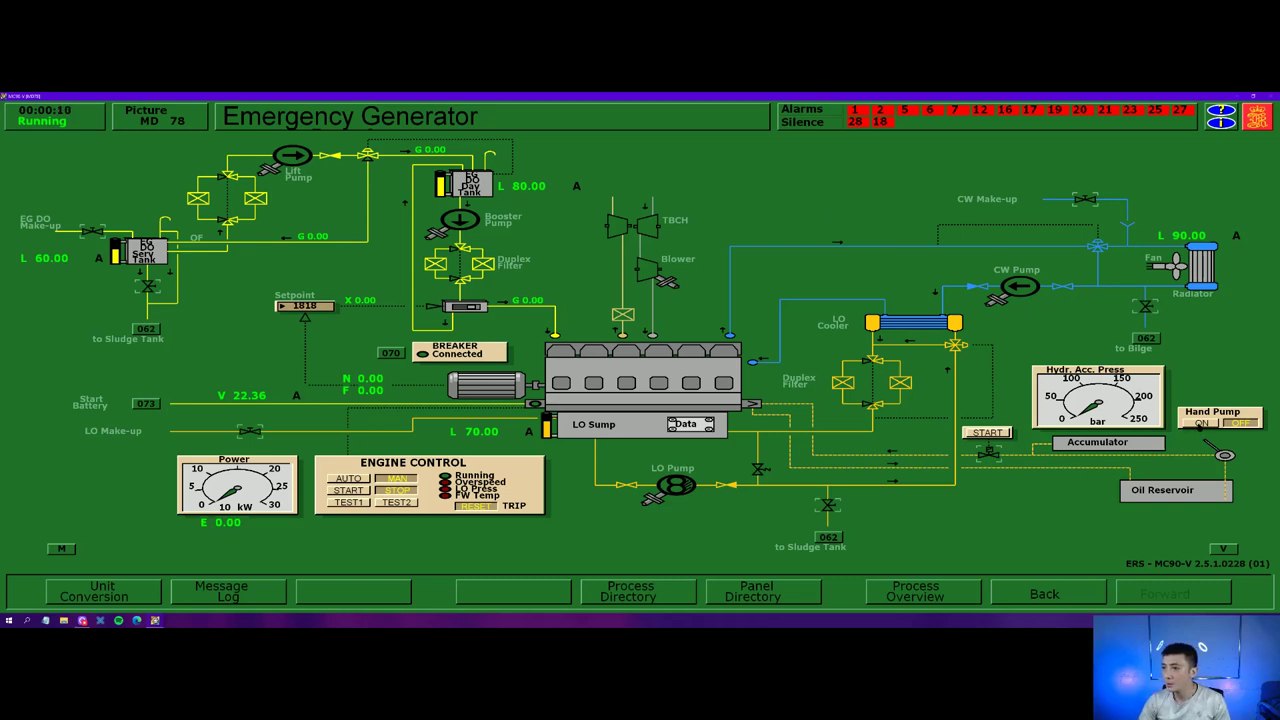
- Run the emergency generator hand pump until accumulator pressure builds, then switch it OFF
left_click(1201, 422)
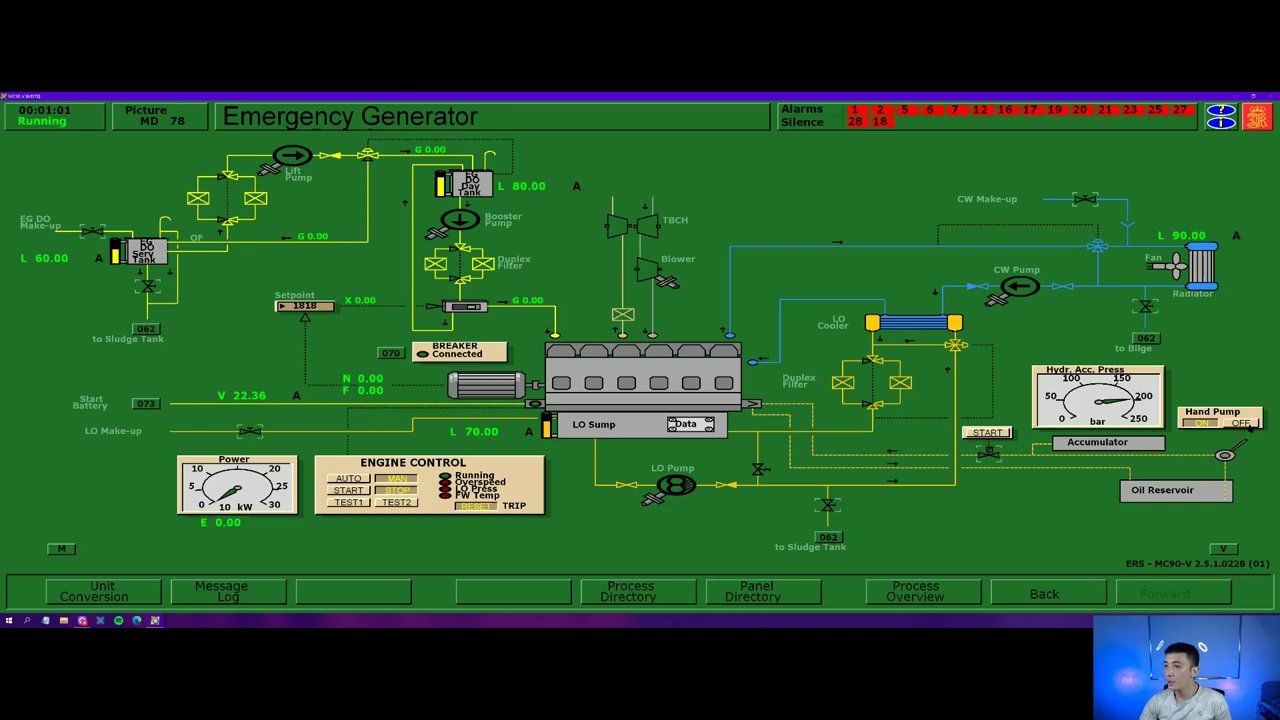
left_click(1241, 423)
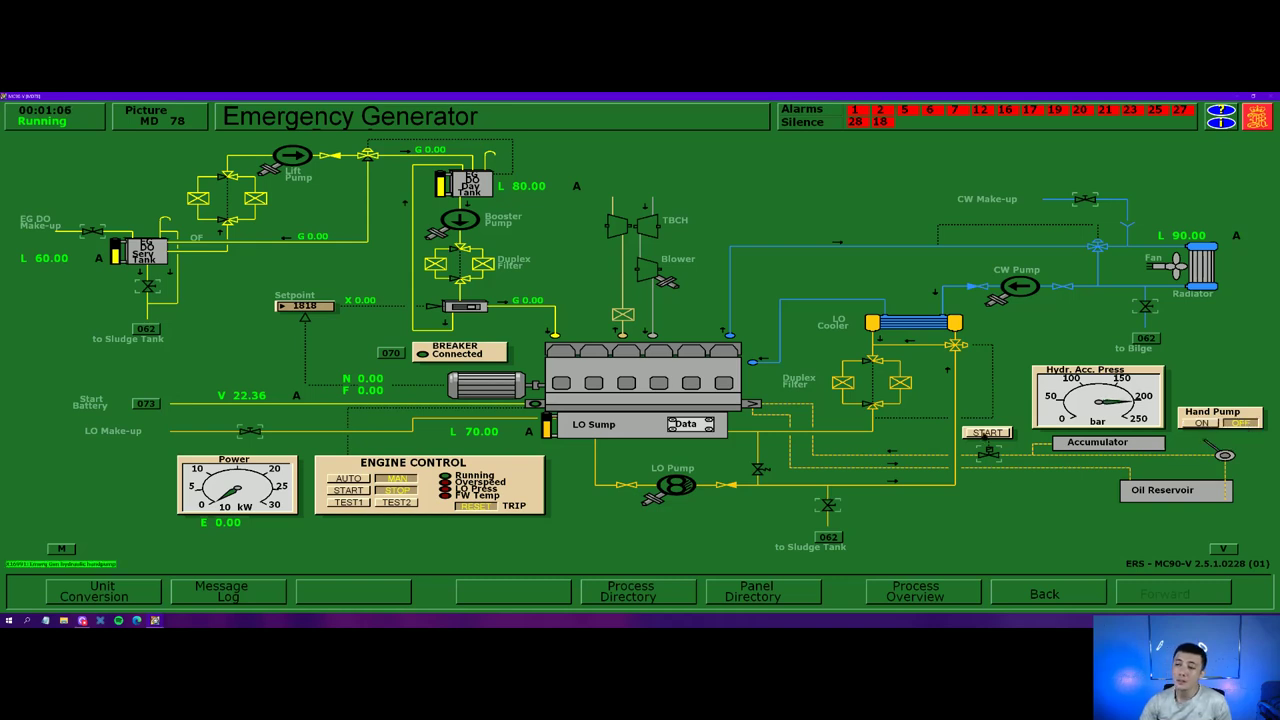
- Start the emergency generator engine, running at about 1836 rpm, and try AUTO engine control
left_click(986, 432)
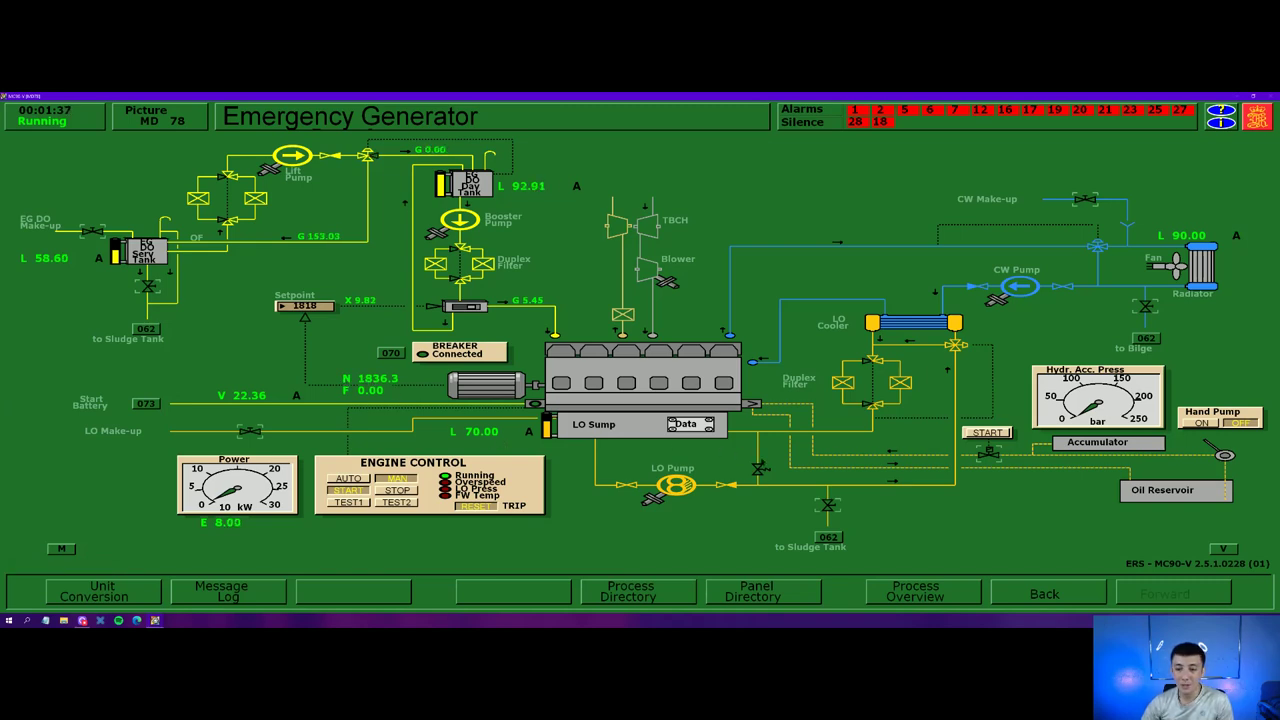
left_click(352, 479)
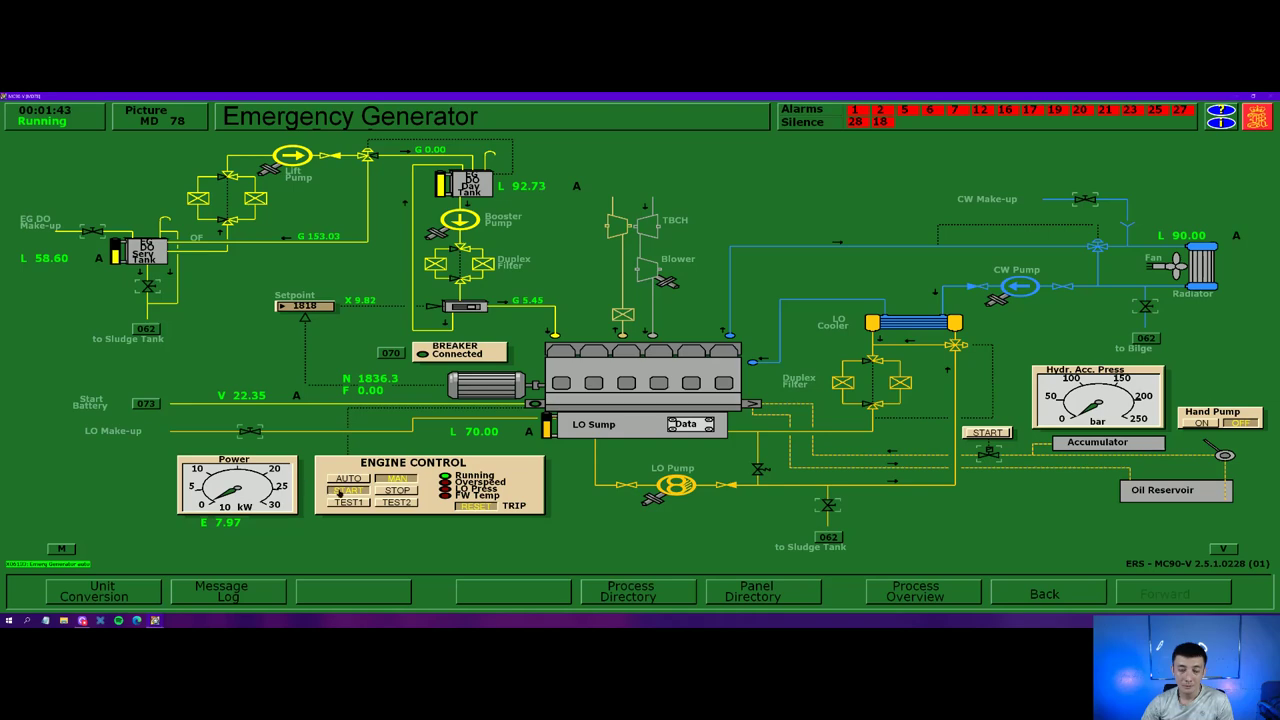
left_click(668, 591)
- Switch on the emergency generator voltage control and set the sound volume to 80
left_click(1035, 177)
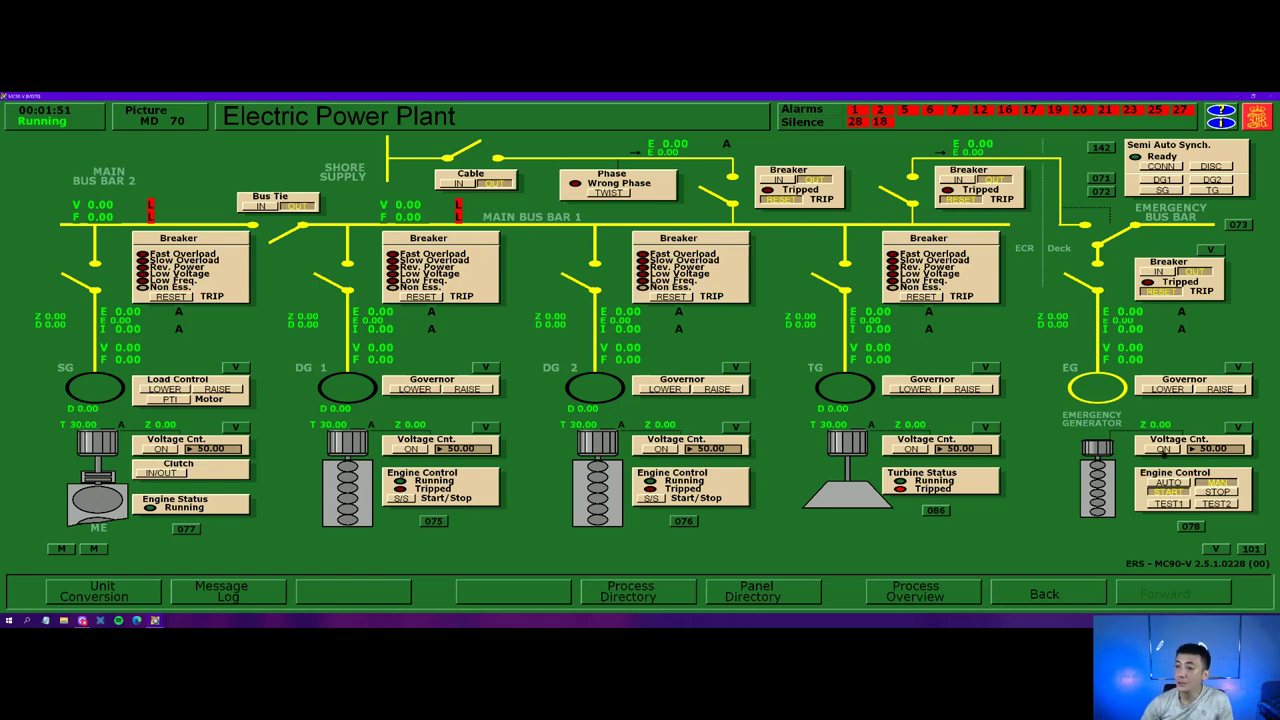
left_click(1162, 450)
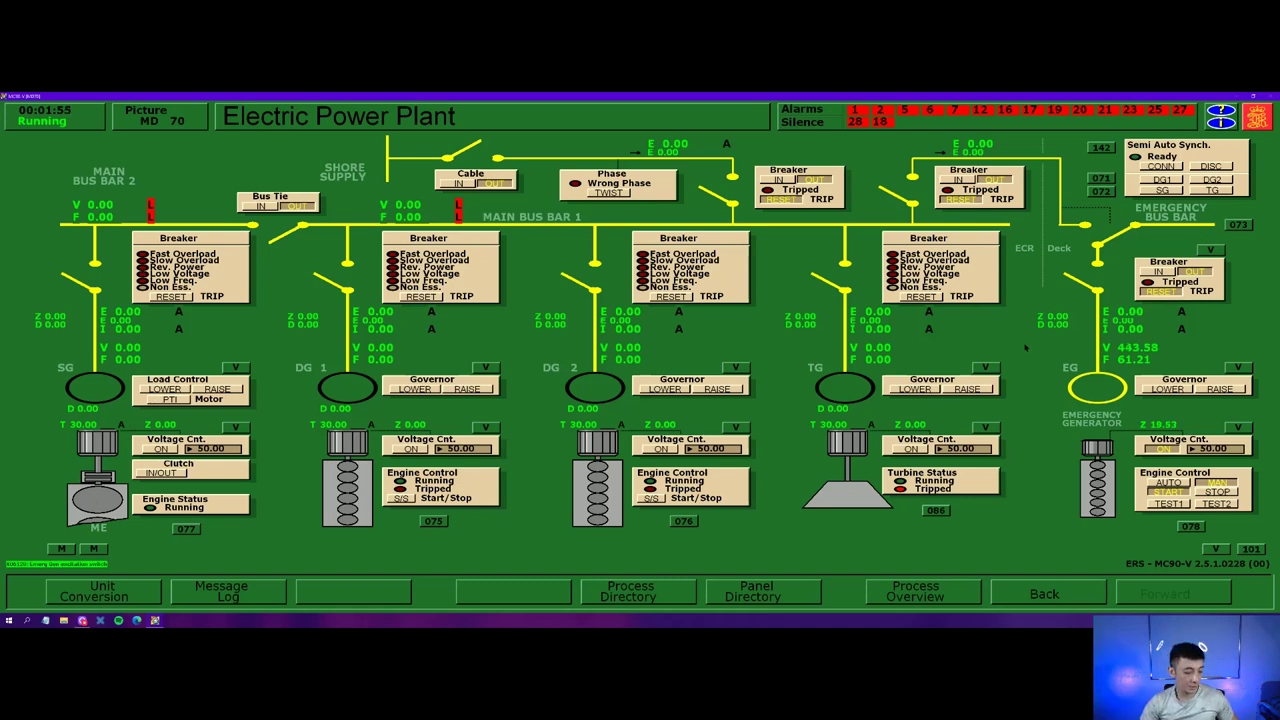
key("F2")
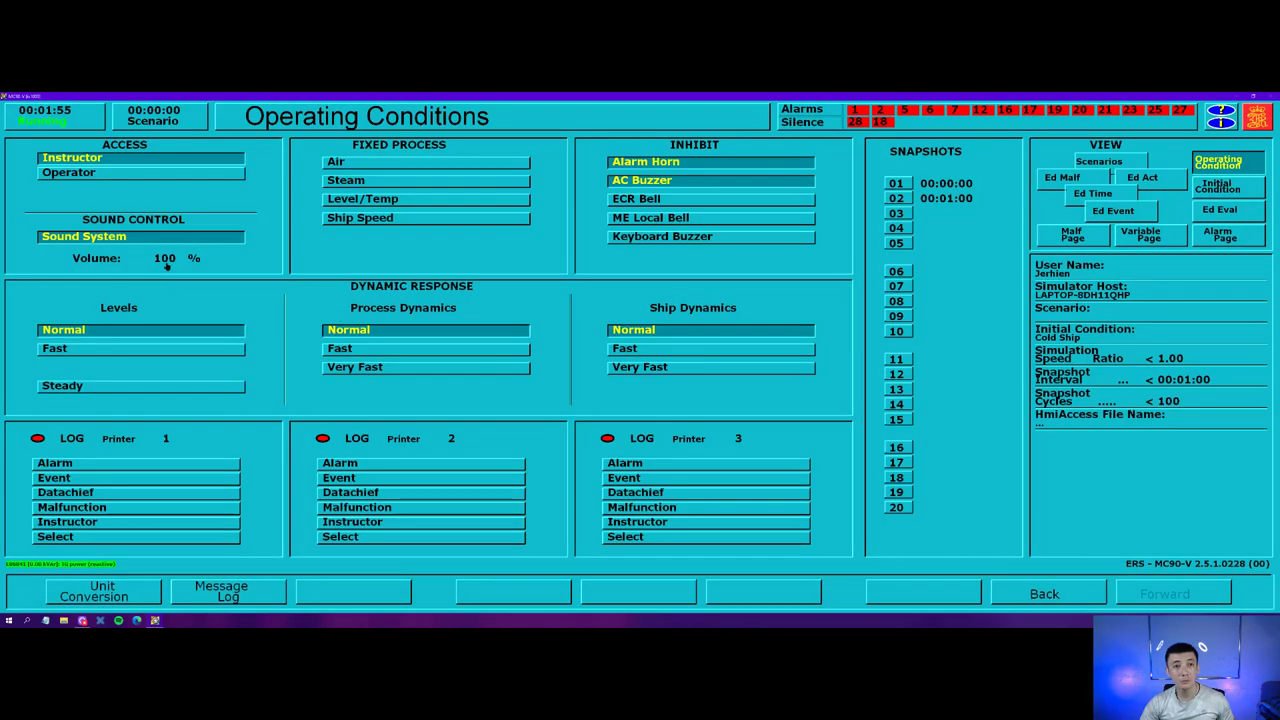
left_click(164, 258)
type("80")
key("Return")
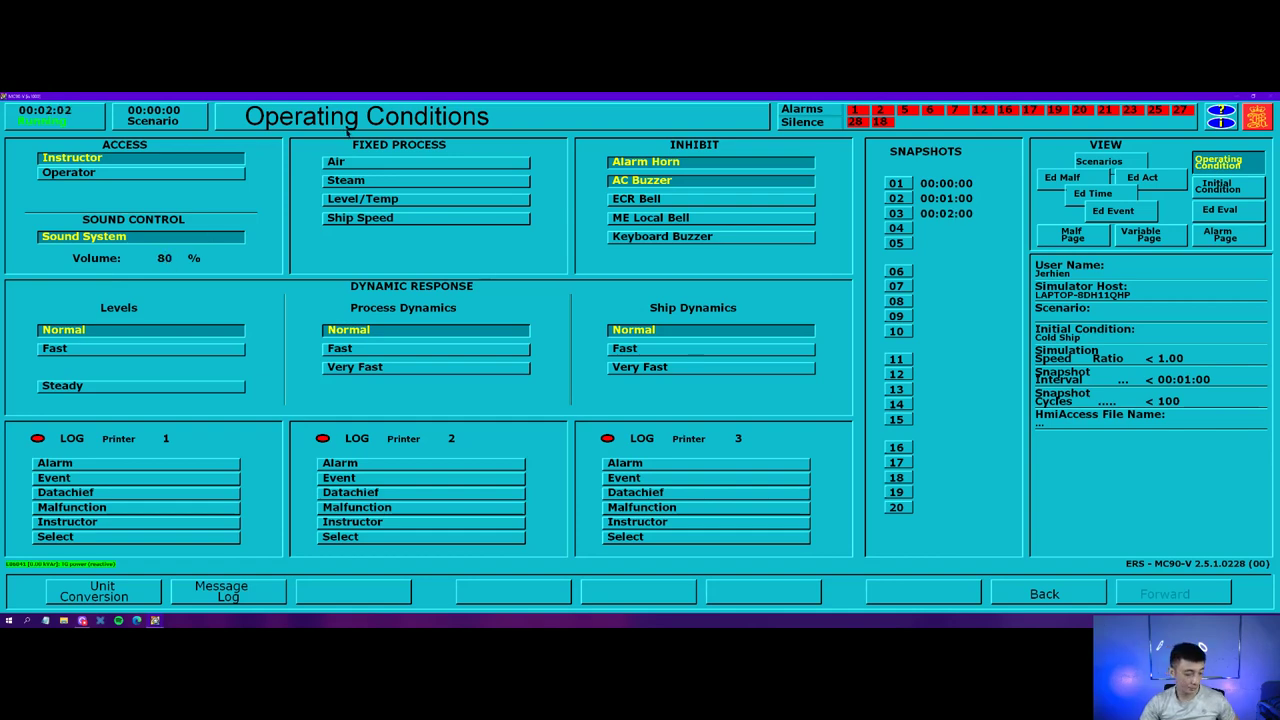
key("F1")
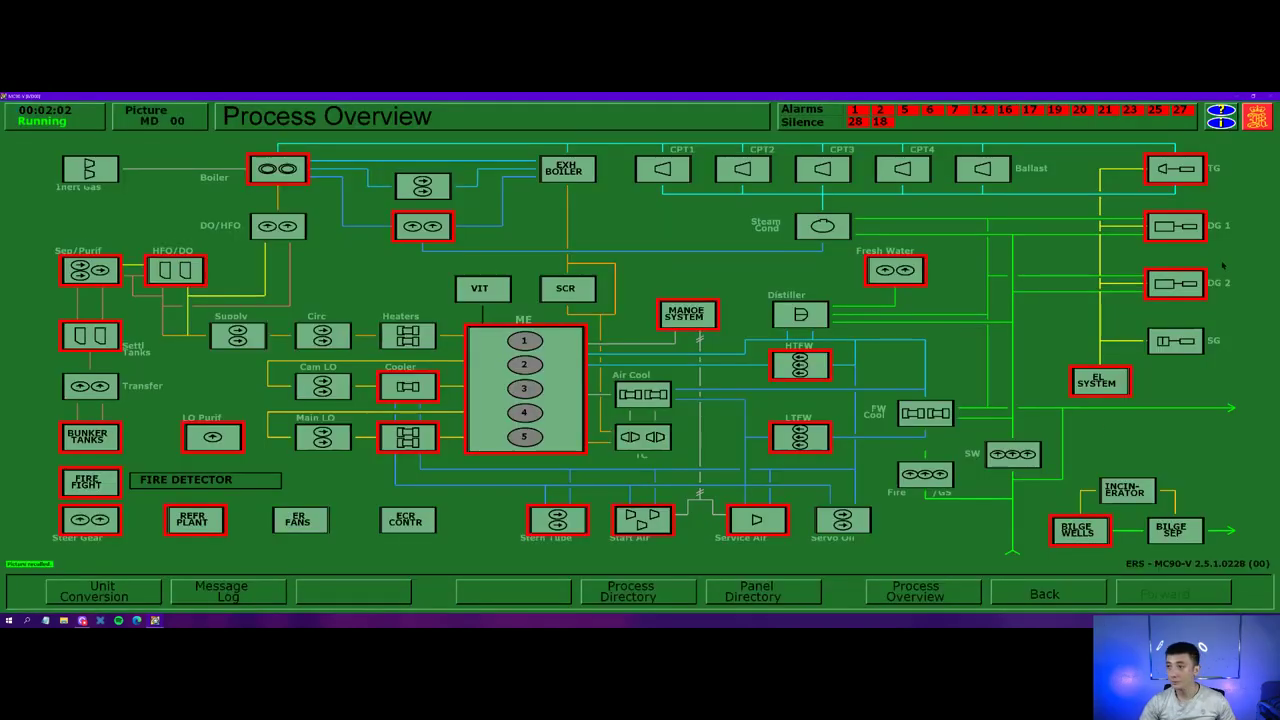
- Close the emergency generator breaker and bus tie, and put the engine in AUTO control
left_click(674, 592)
left_click(1035, 306)
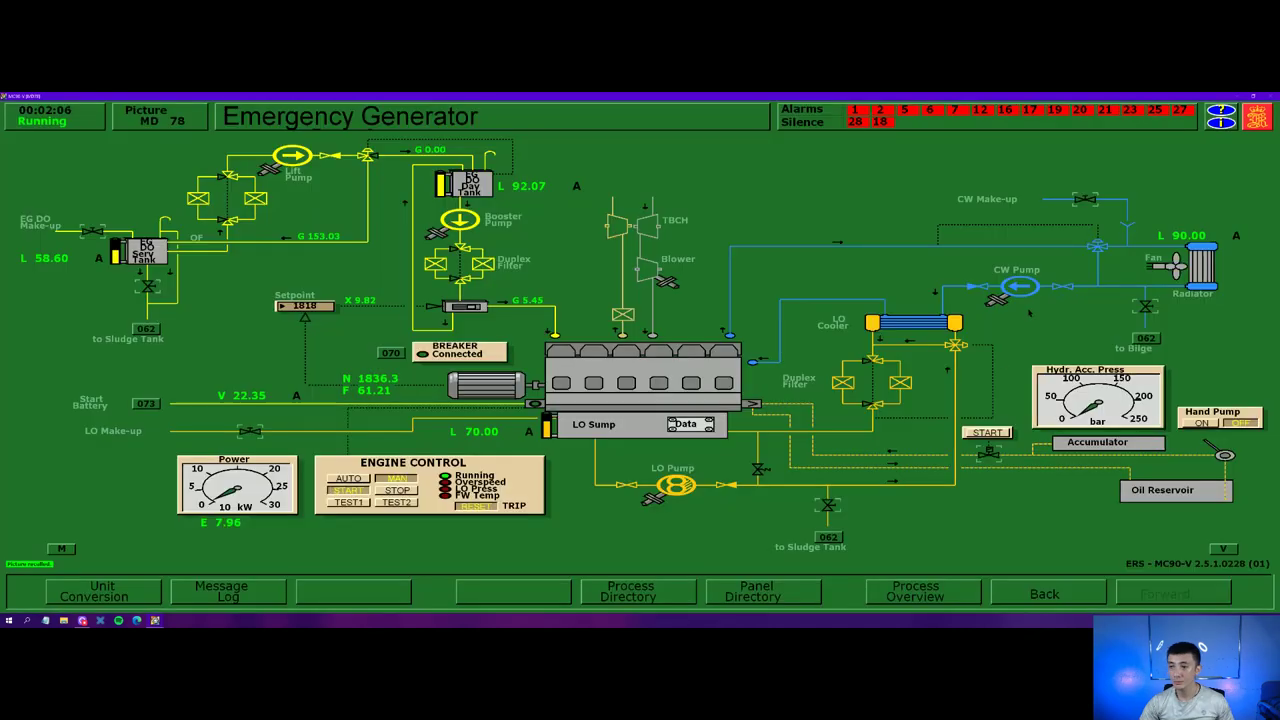
left_click(668, 600)
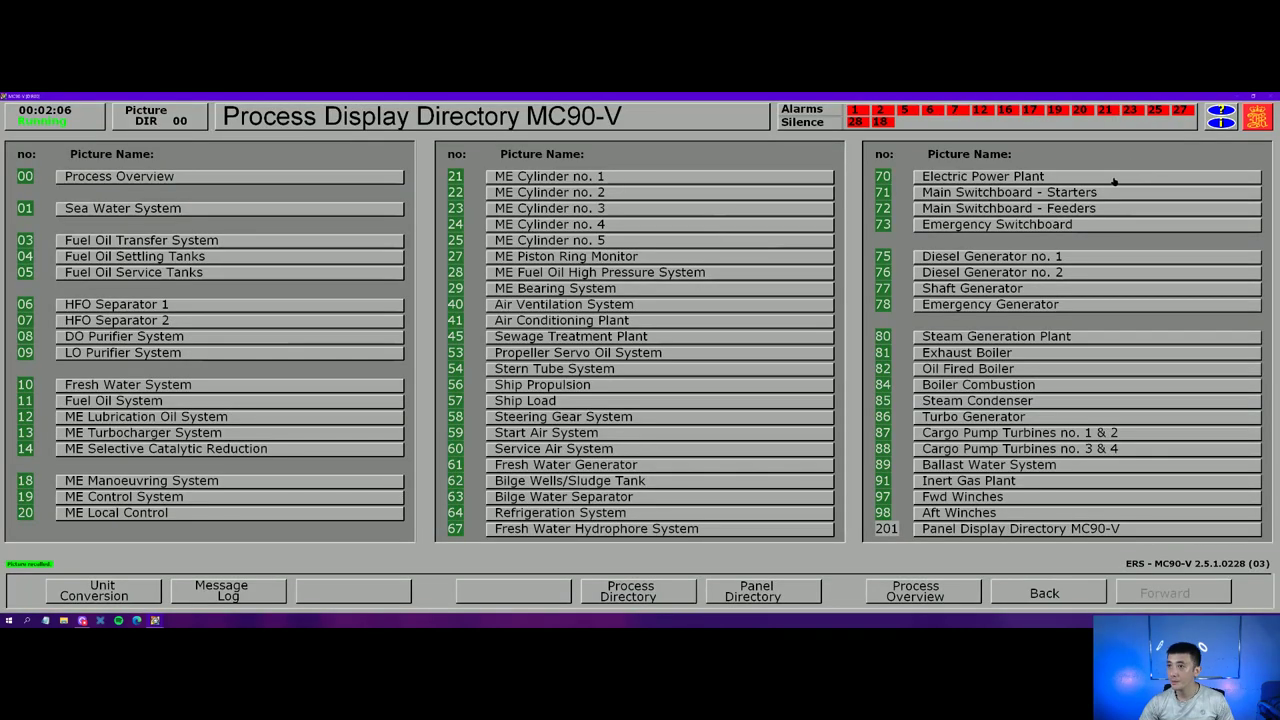
left_click(1112, 181)
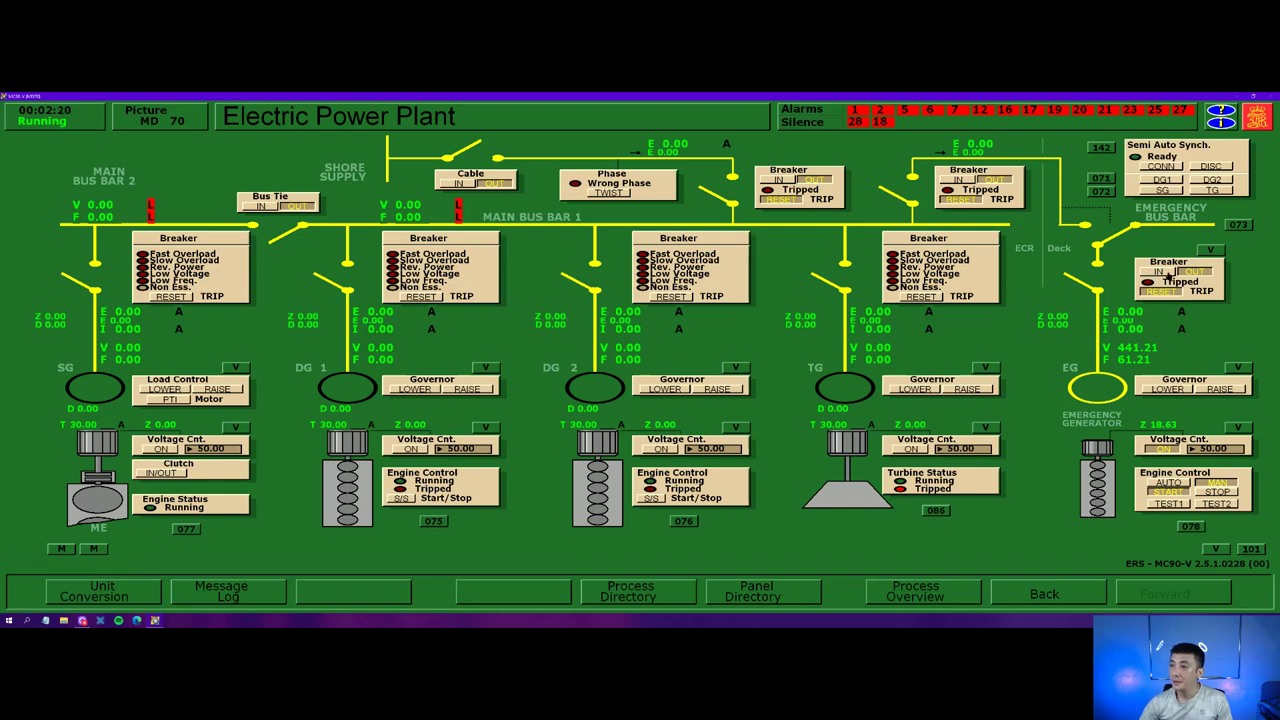
left_click(1167, 276)
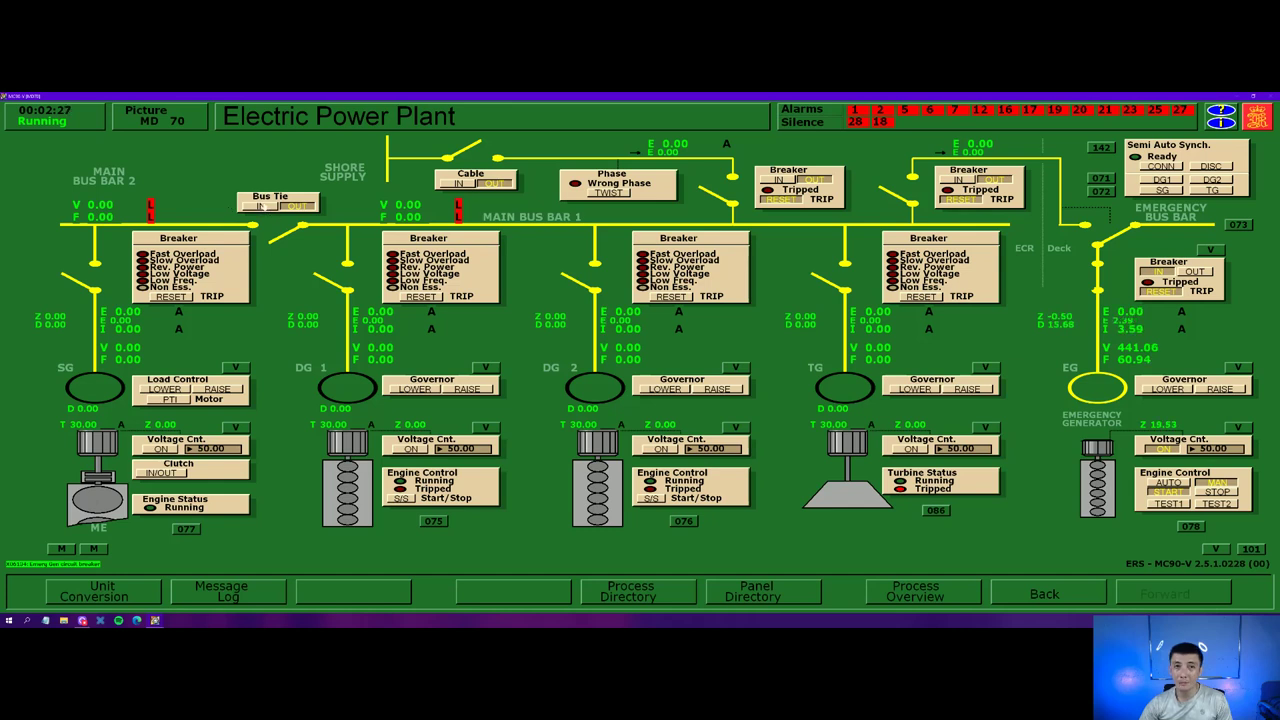
left_click(262, 206)
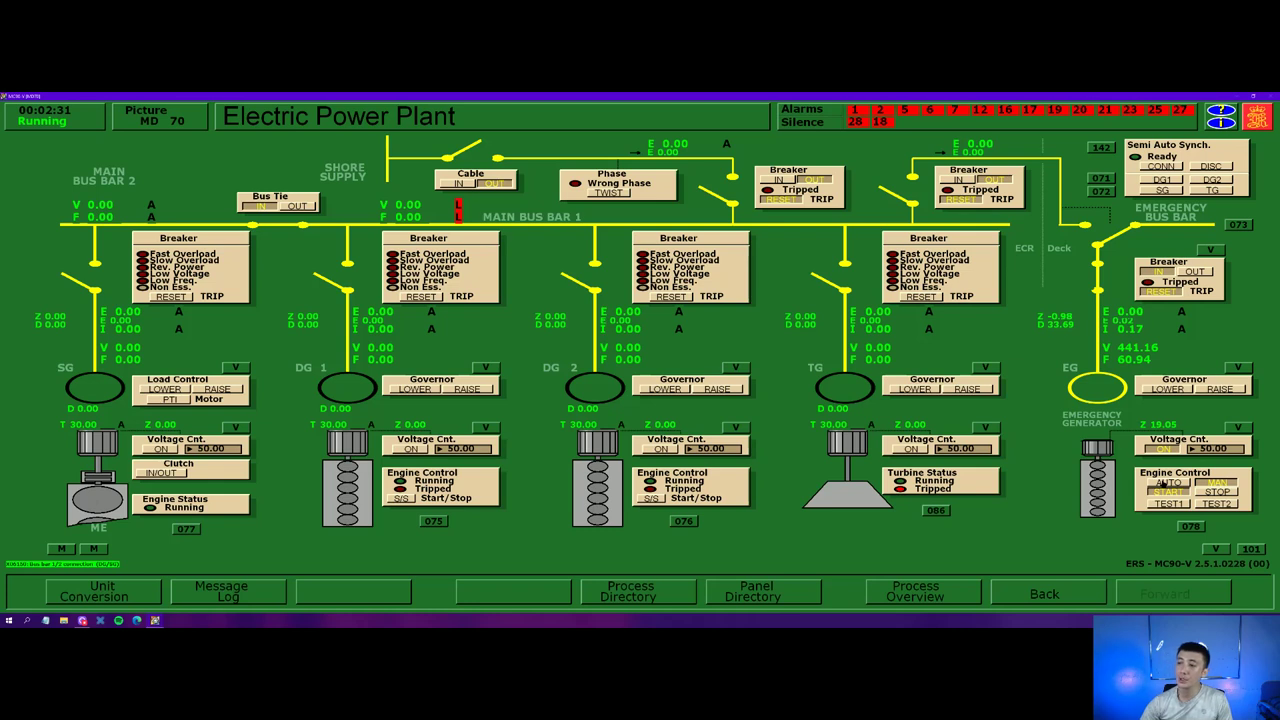
left_click(1166, 483)
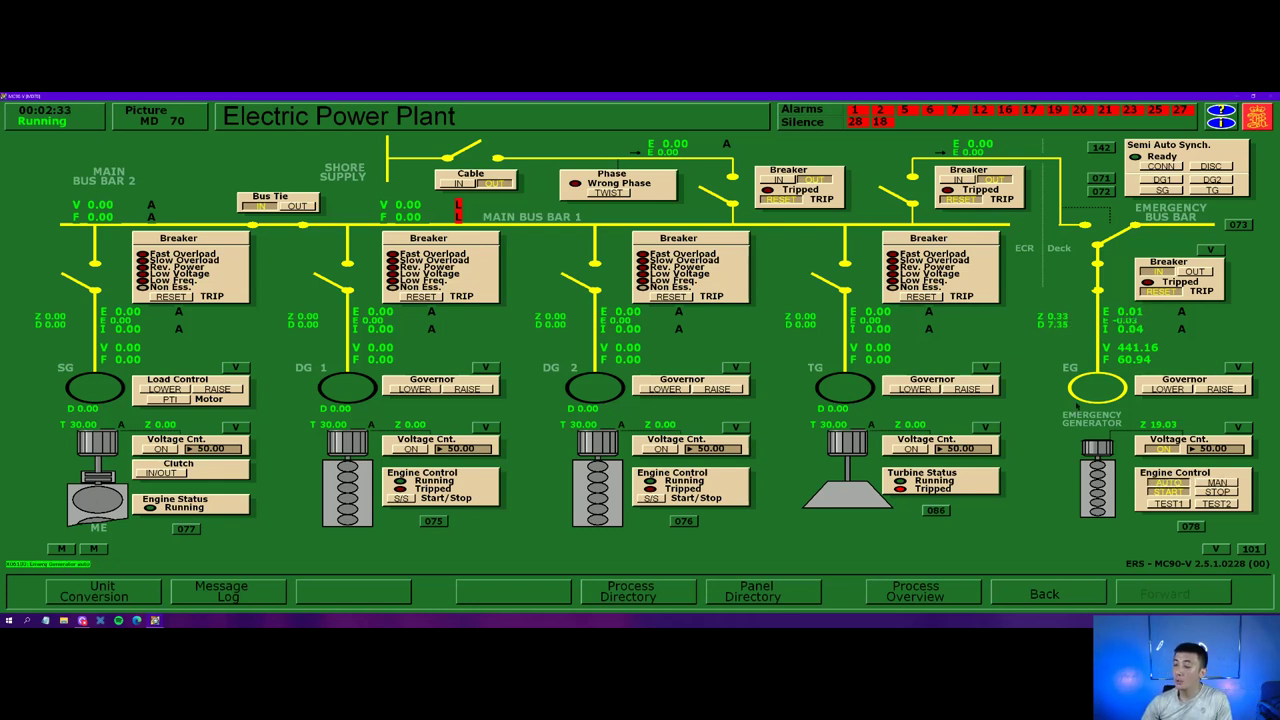
left_click(1238, 224)
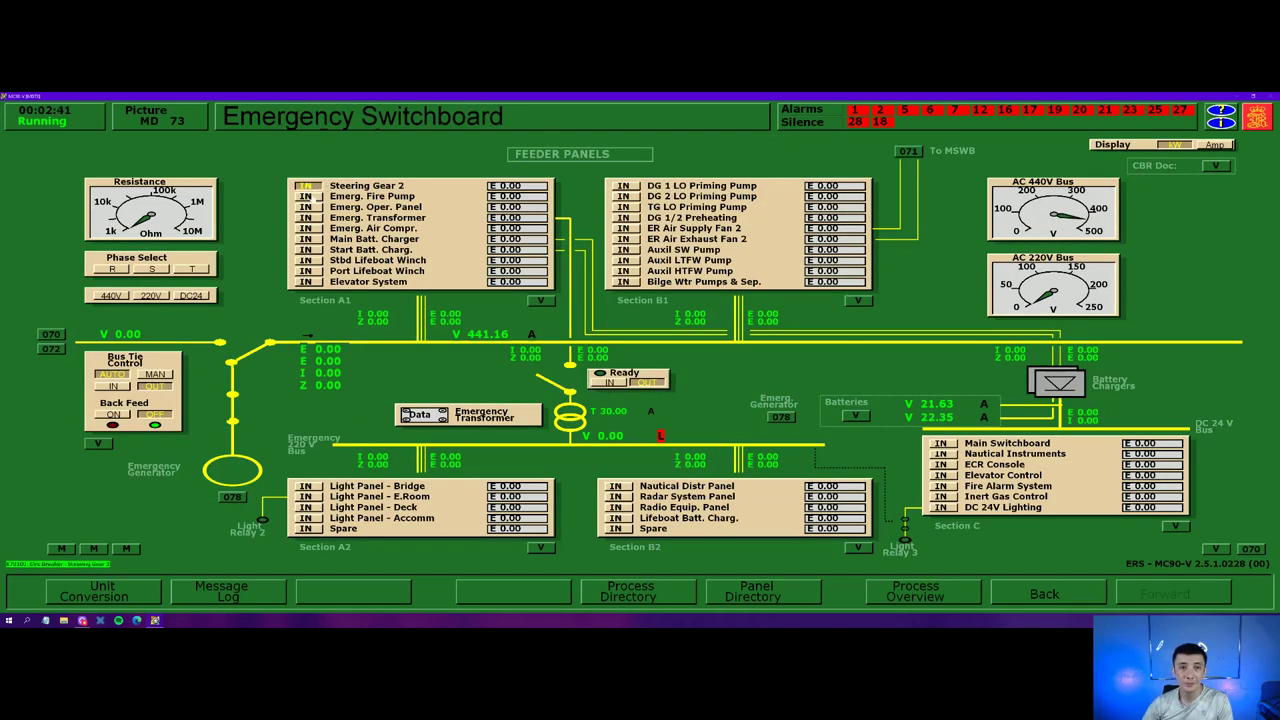
- Connect the operating panel, transformer, air compressor, battery charger and lifeboat winch feeders
left_click(307, 207)
left_click(307, 217)
left_click(307, 228)
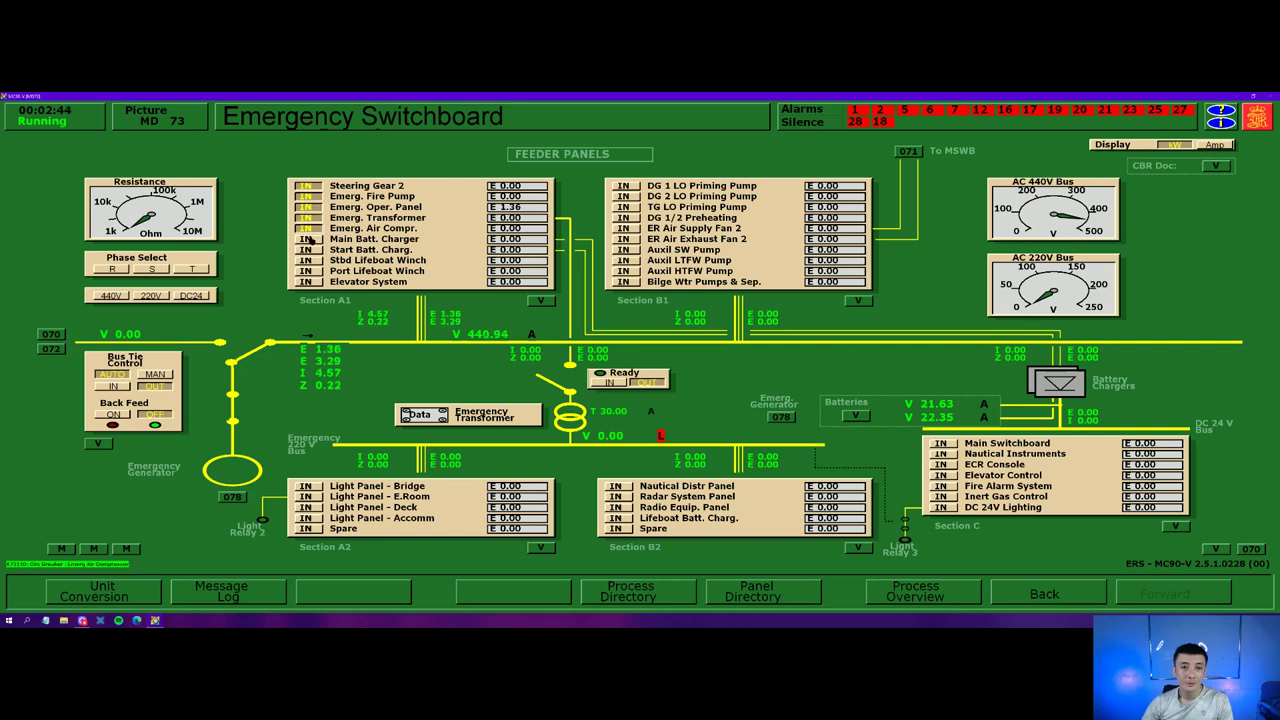
left_click(307, 239)
left_click(307, 249)
left_click(307, 260)
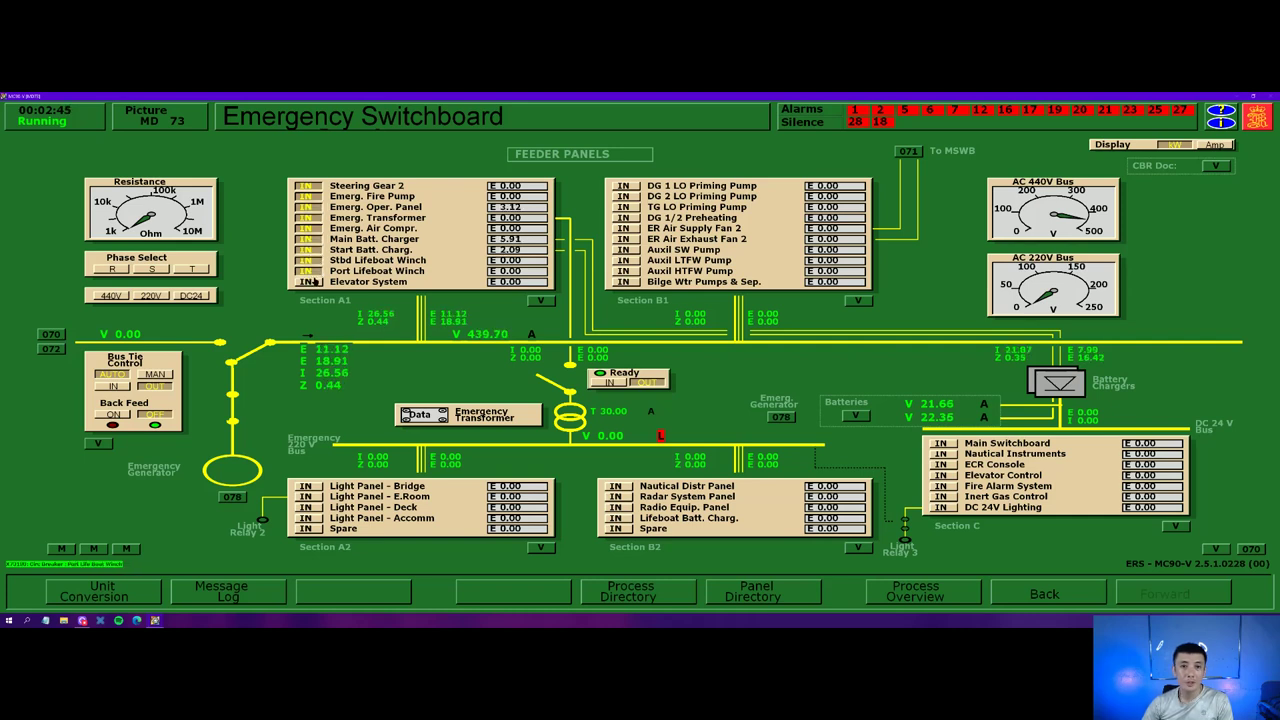
left_click(307, 271)
- Connect the LO priming pumps, preheating, ER fans, auxiliary pumps and bilge feeders
left_click(623, 185)
left_click(623, 196)
left_click(623, 207)
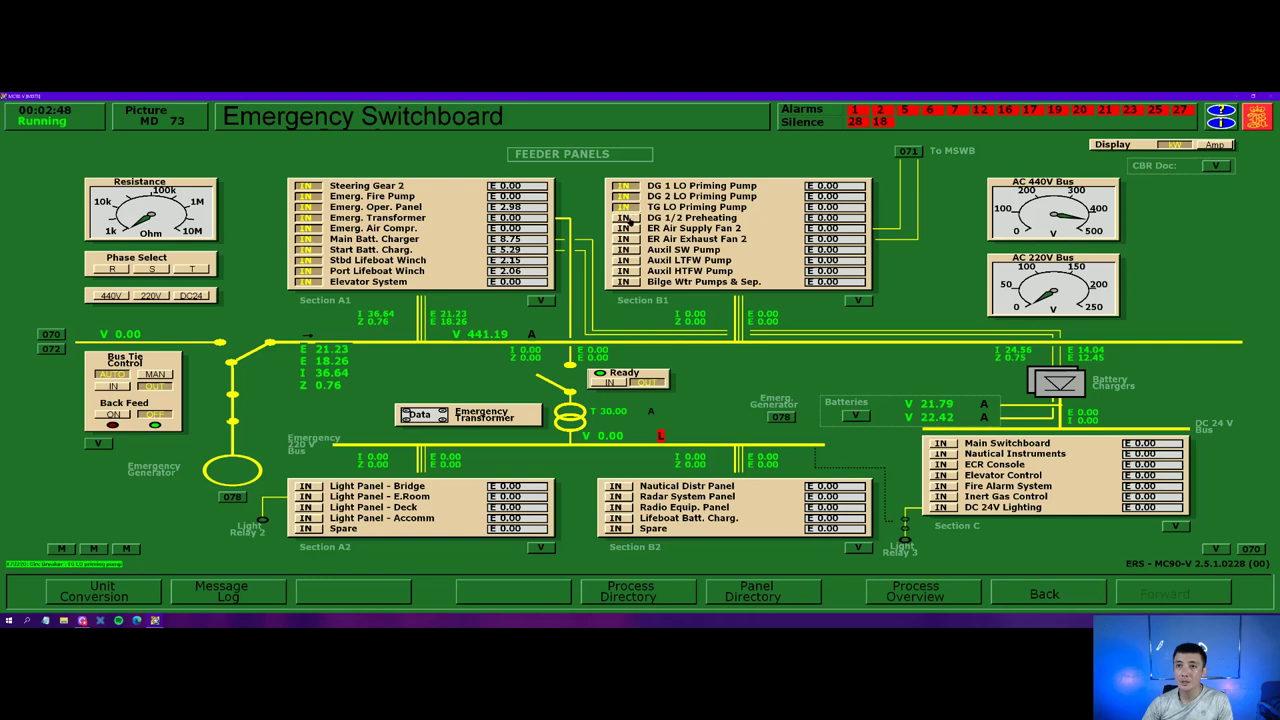
left_click(623, 217)
left_click(624, 228)
left_click(624, 239)
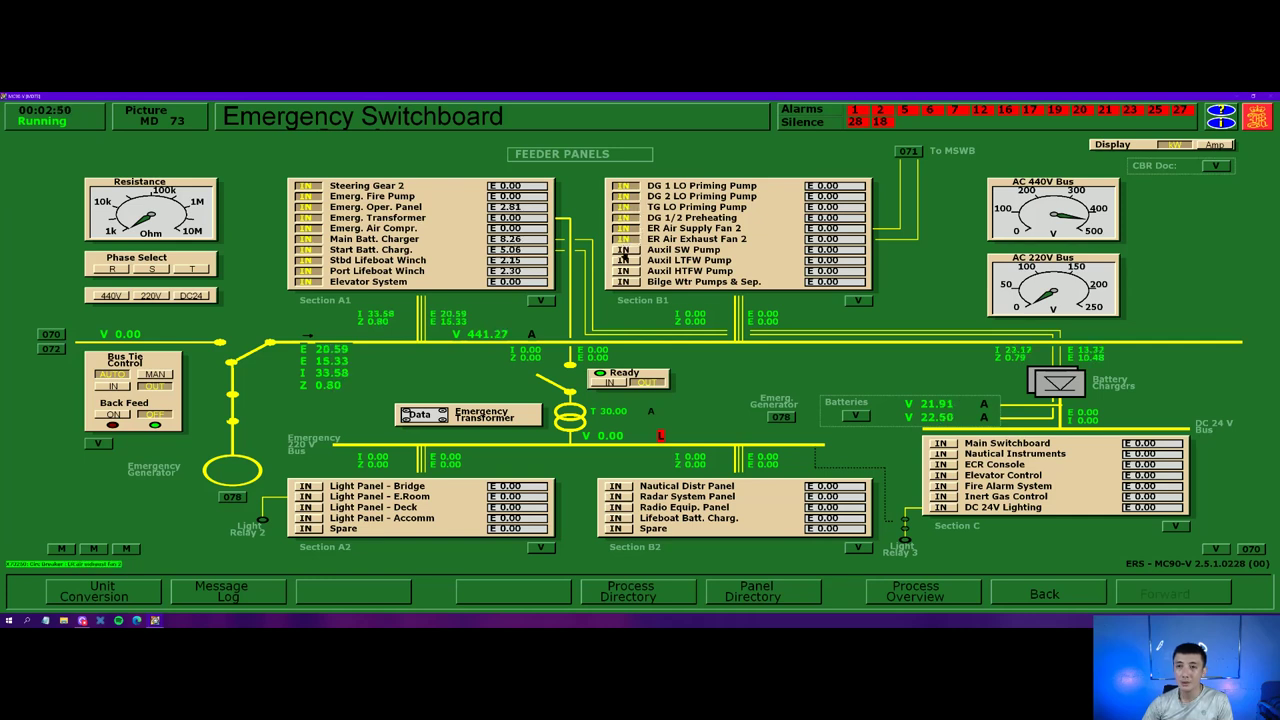
left_click(624, 249)
left_click(623, 260)
left_click(623, 271)
left_click(623, 281)
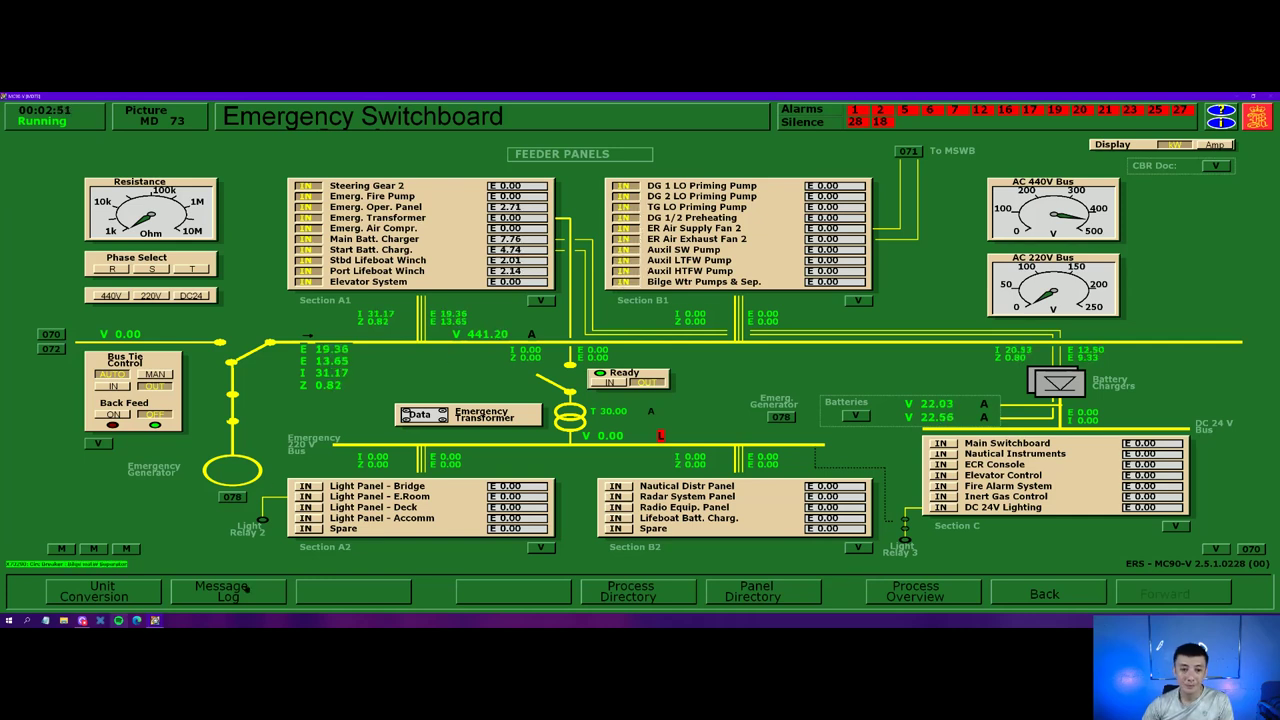
- Connect the bridge, engine room, deck and accommodation light panels plus nautical, radar and radio panels
left_click(306, 486)
left_click(306, 496)
left_click(306, 507)
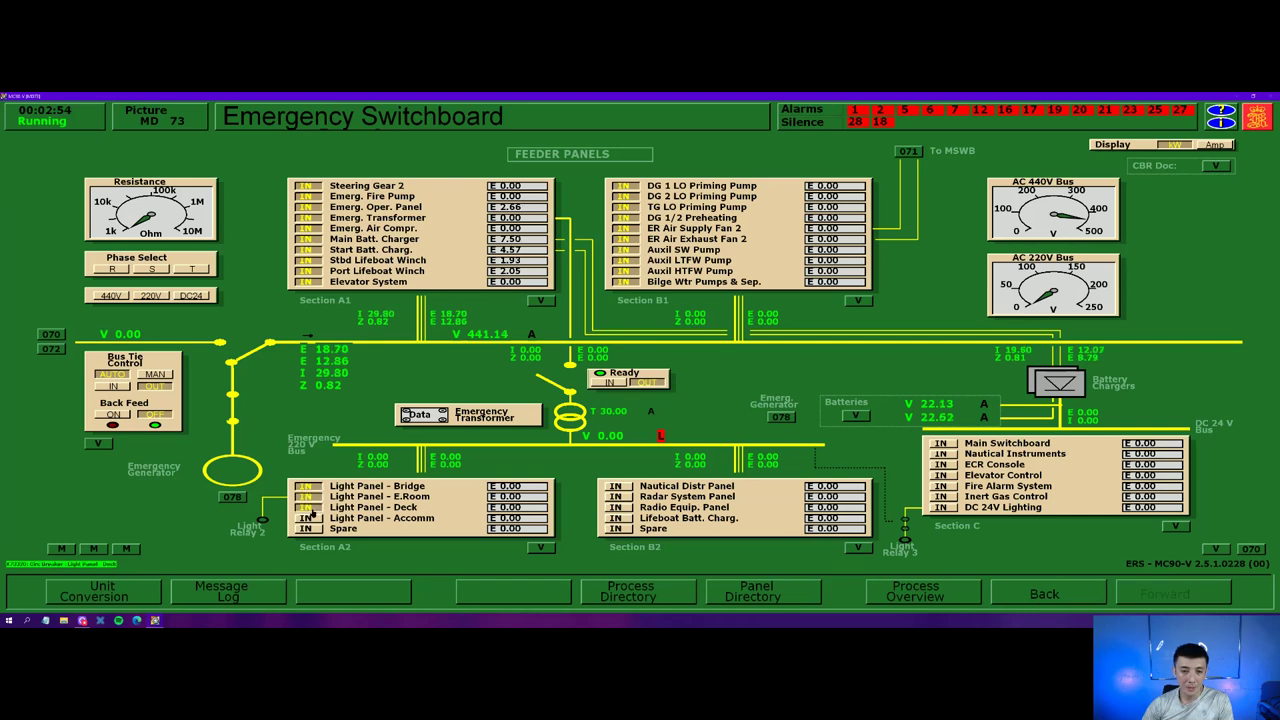
left_click(306, 518)
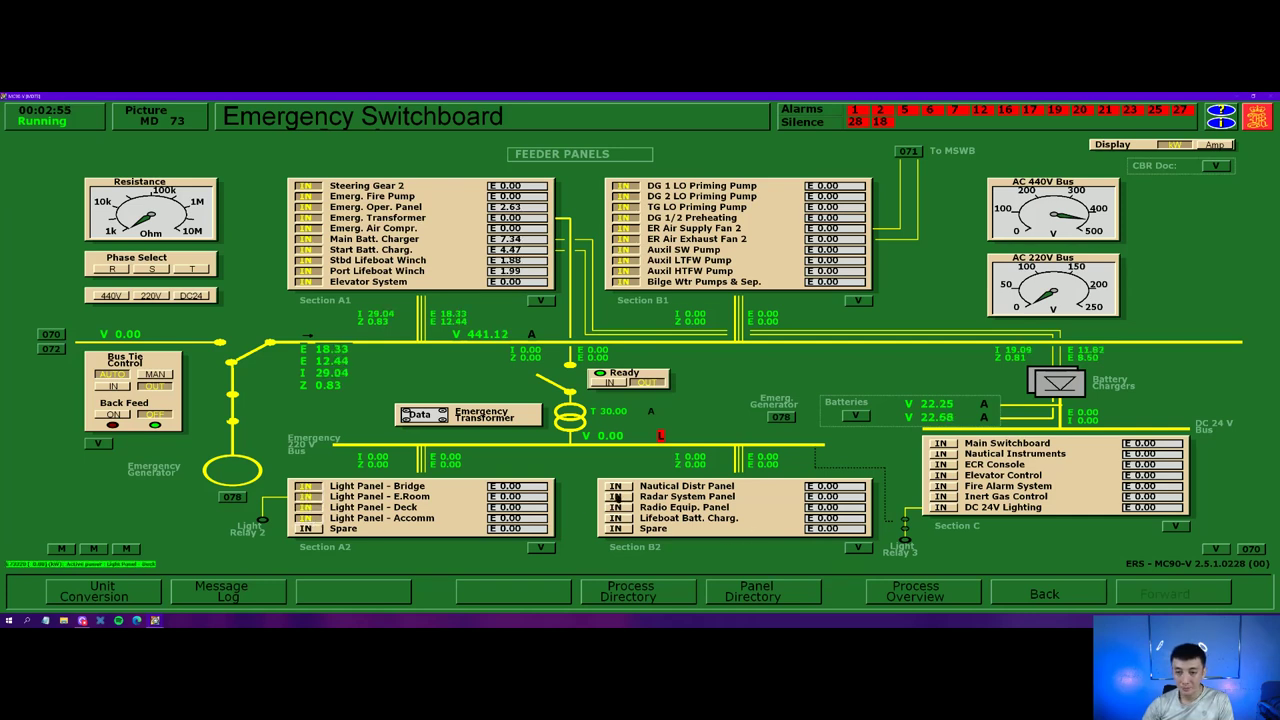
left_click(616, 486)
left_click(616, 496)
left_click(616, 507)
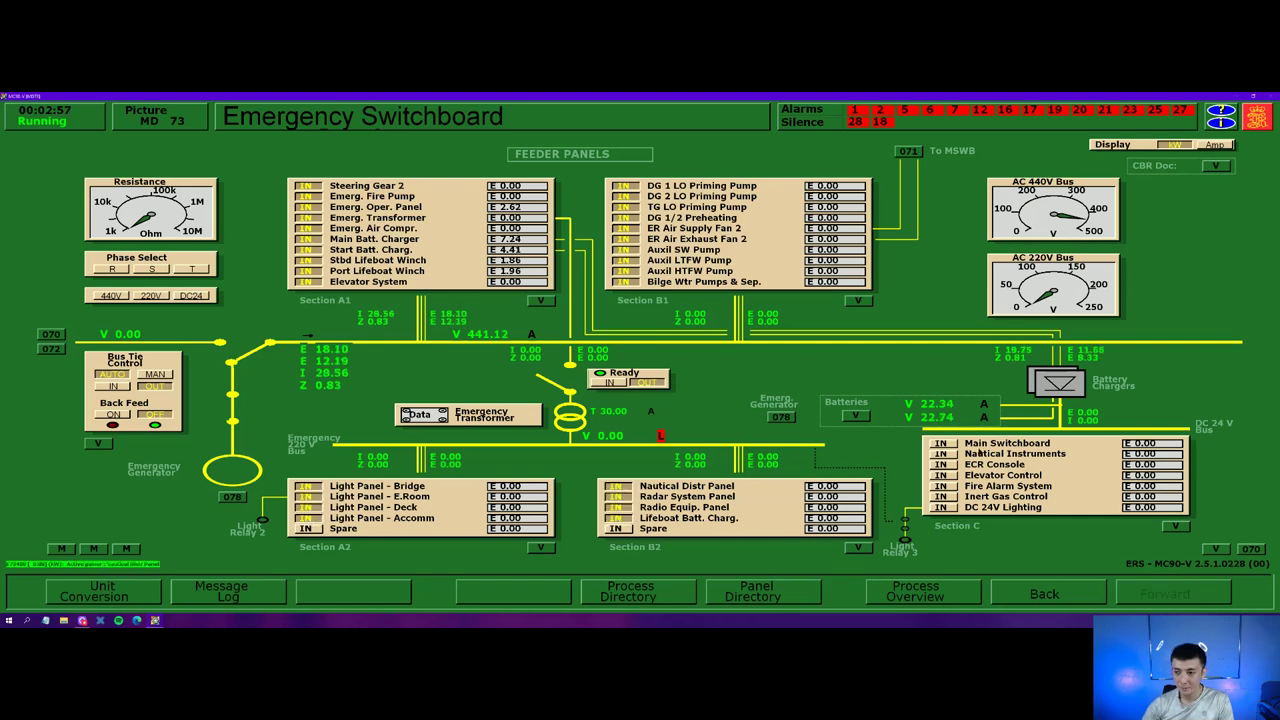
- Connect the DC consumer feeders and put the emergency transformer IN to feed the 220 V bus
left_click(940, 443)
left_click(940, 454)
left_click(940, 464)
left_click(940, 475)
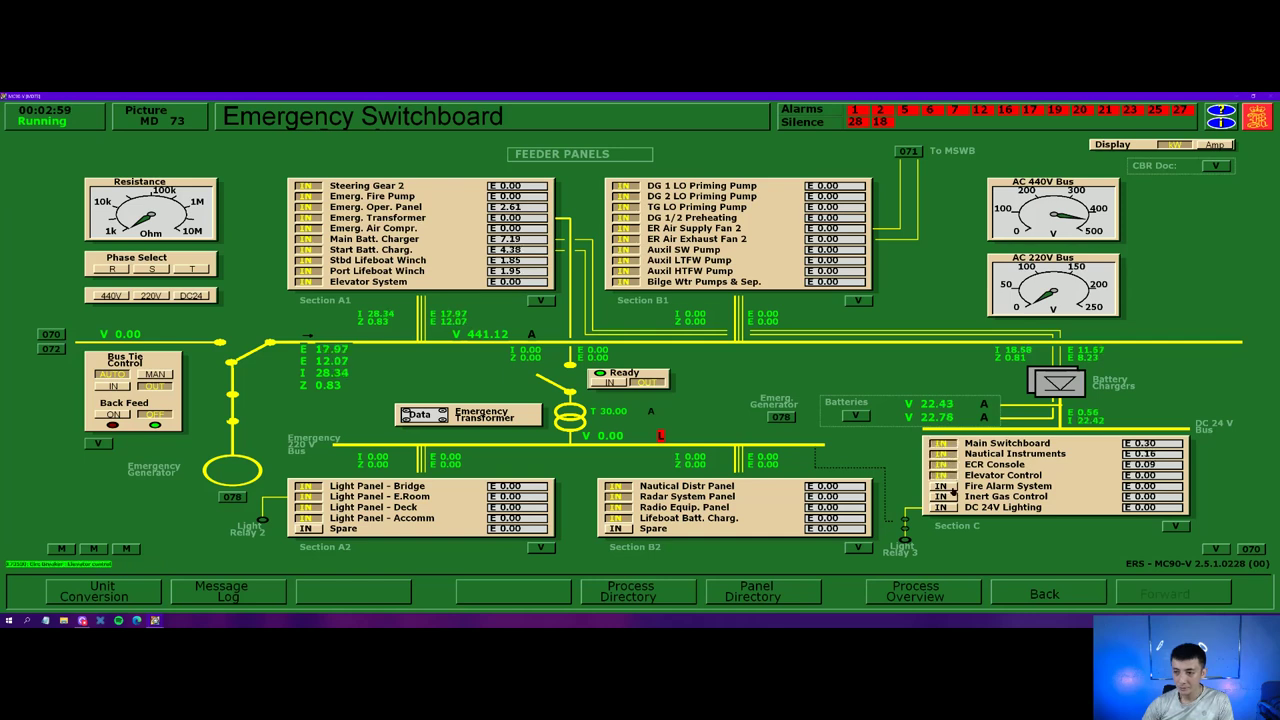
left_click(940, 486)
left_click(940, 496)
left_click(940, 507)
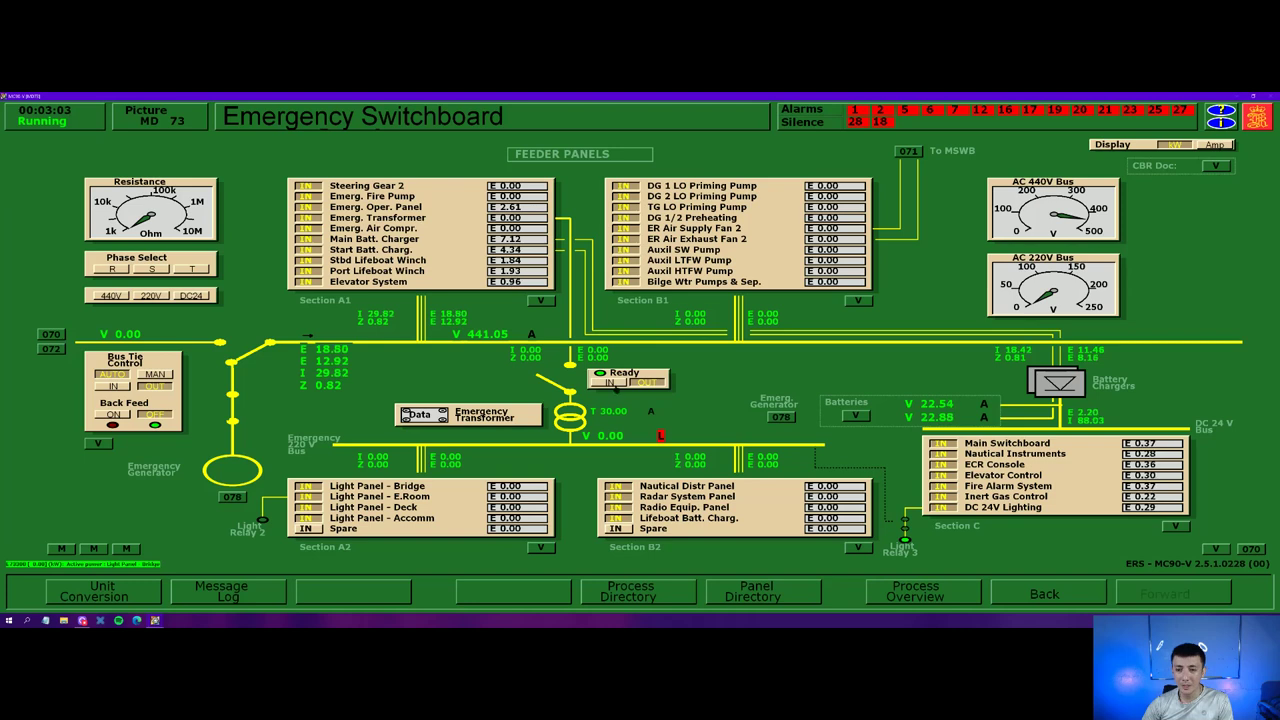
left_click(615, 384)
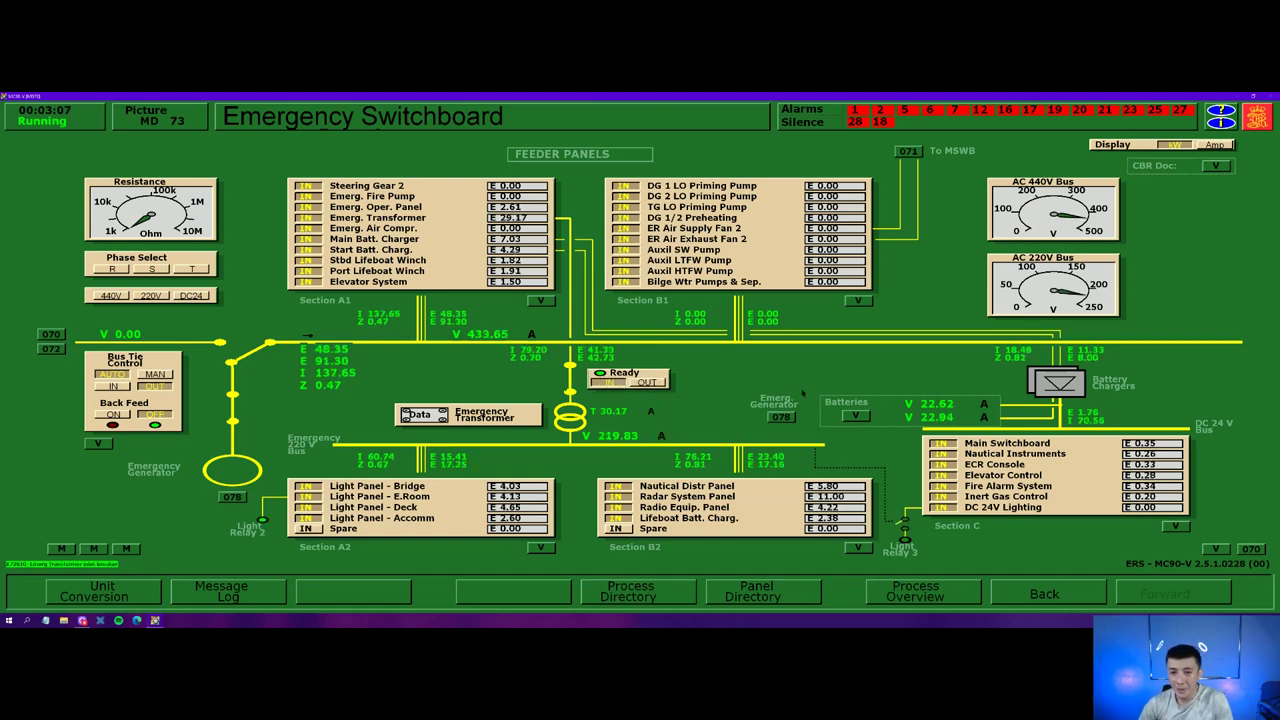
left_click(686, 593)
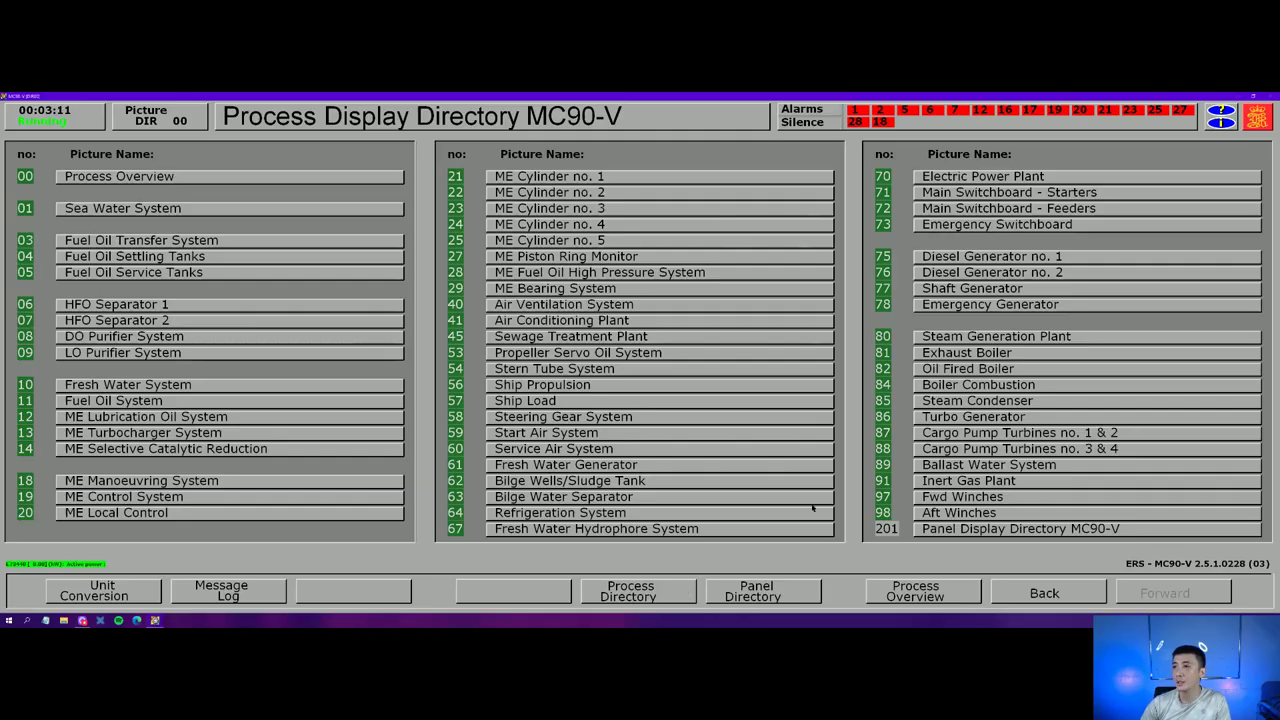
- In Main Switchboard Starters, connect ER supply fans 2-4, FO circulation/supply pumps and LO pumps
left_click(988, 192)
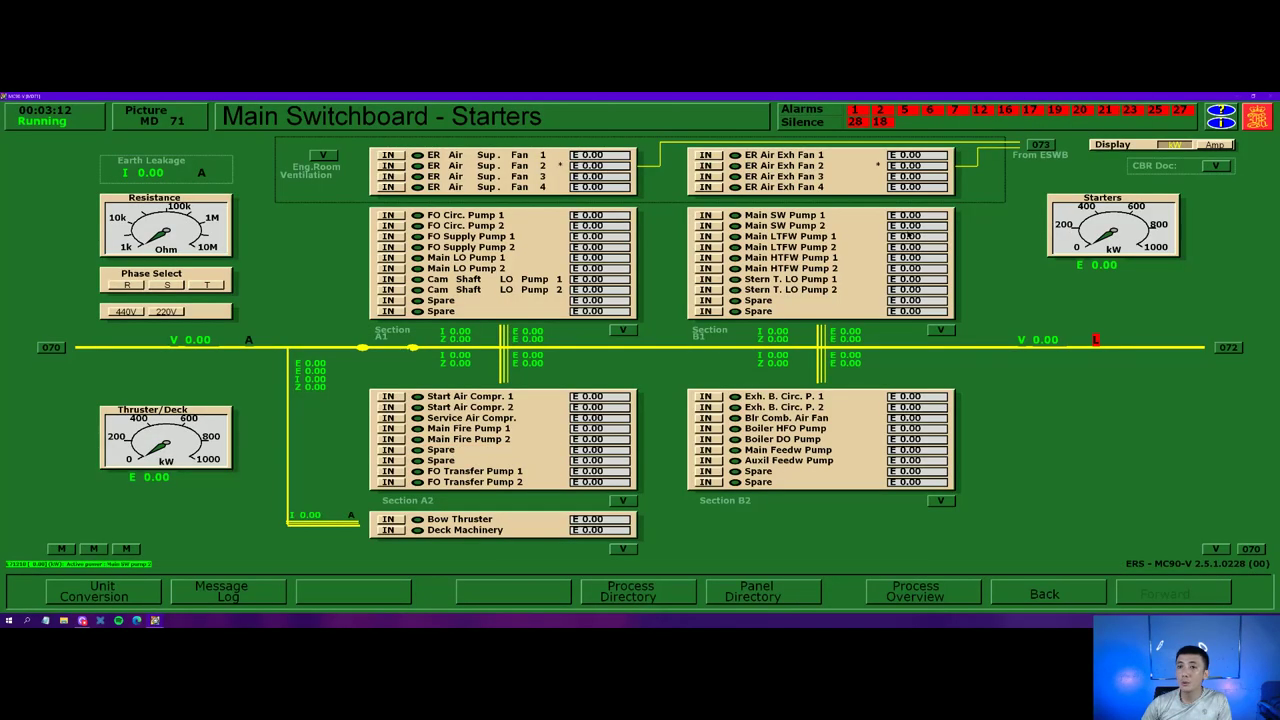
left_click(392, 165)
left_click(392, 176)
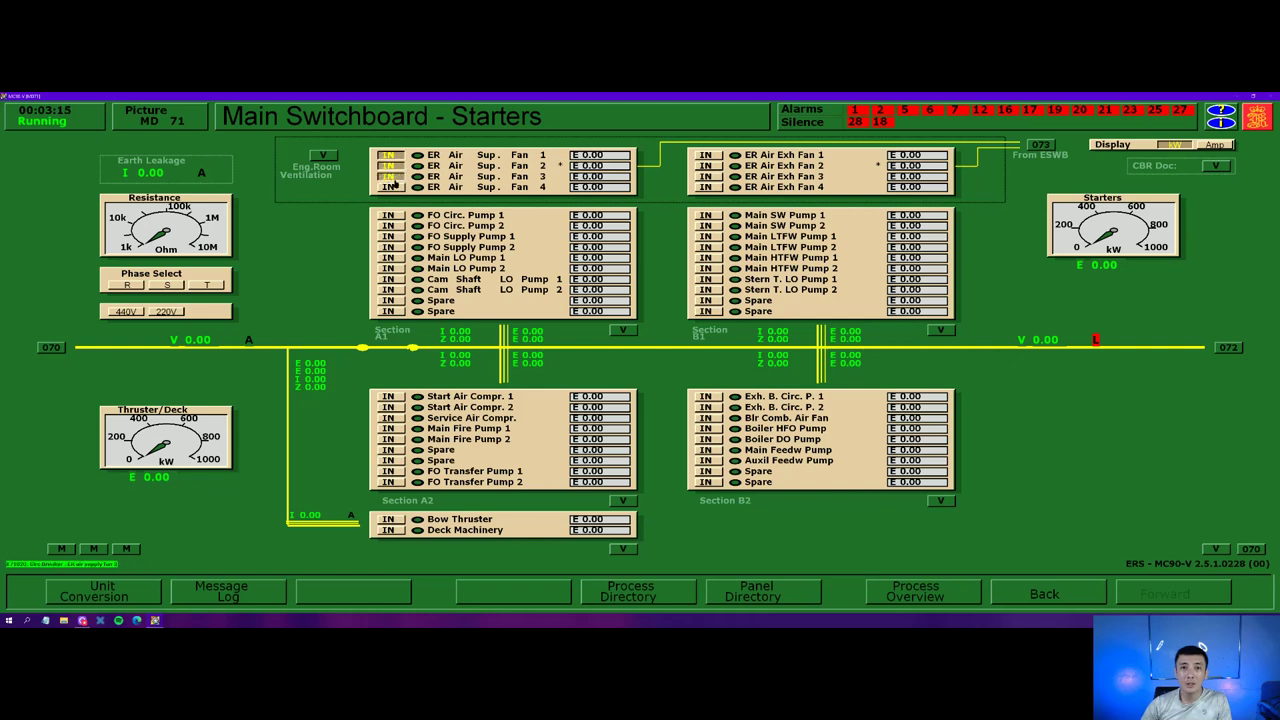
left_click(392, 187)
left_click(393, 215)
left_click(393, 226)
left_click(393, 236)
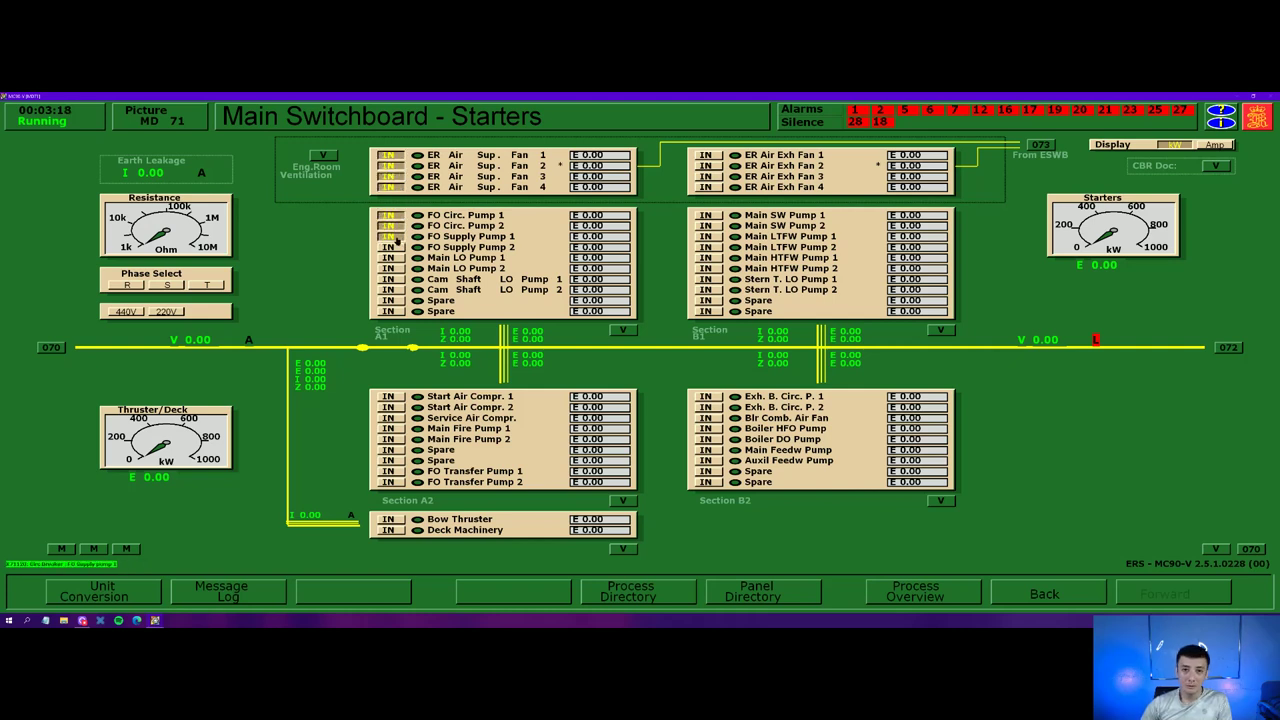
left_click(393, 247)
left_click(393, 257)
left_click(393, 268)
left_click(393, 279)
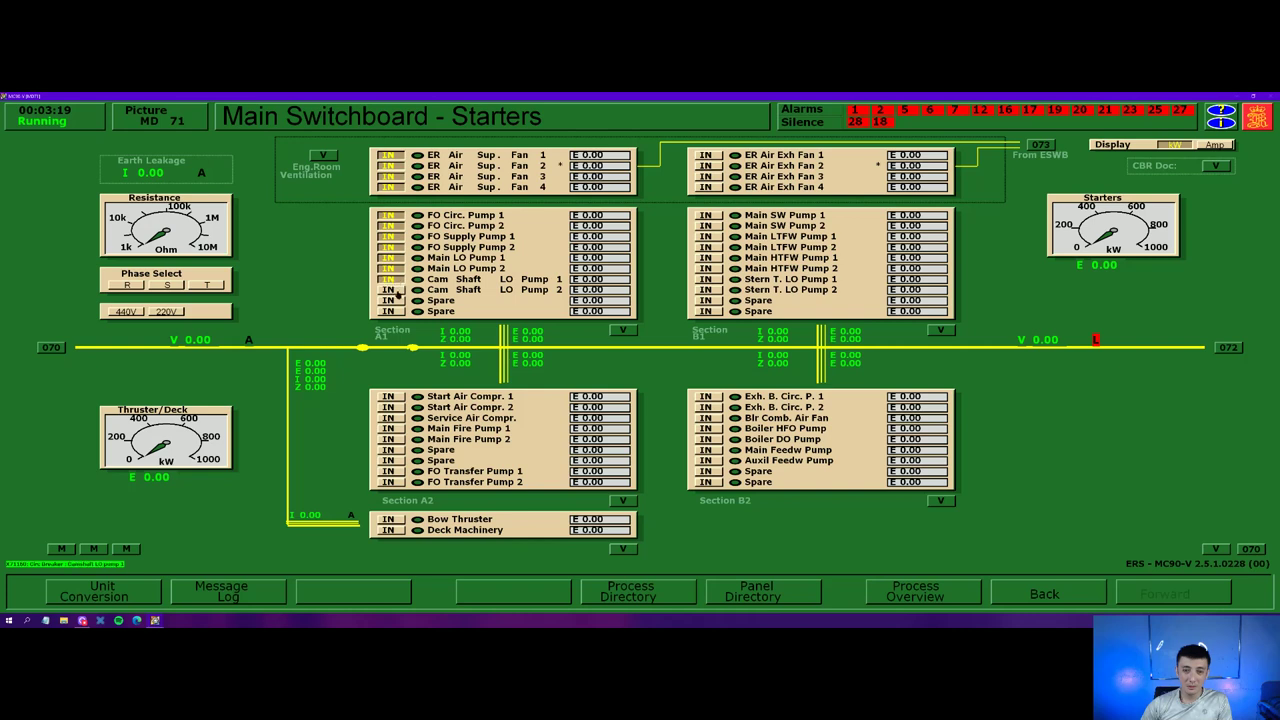
left_click(393, 290)
- Connect ER exhaust fans 1-4, main SW, LTFW, HTFW and stern tube LO pumps
left_click(706, 155)
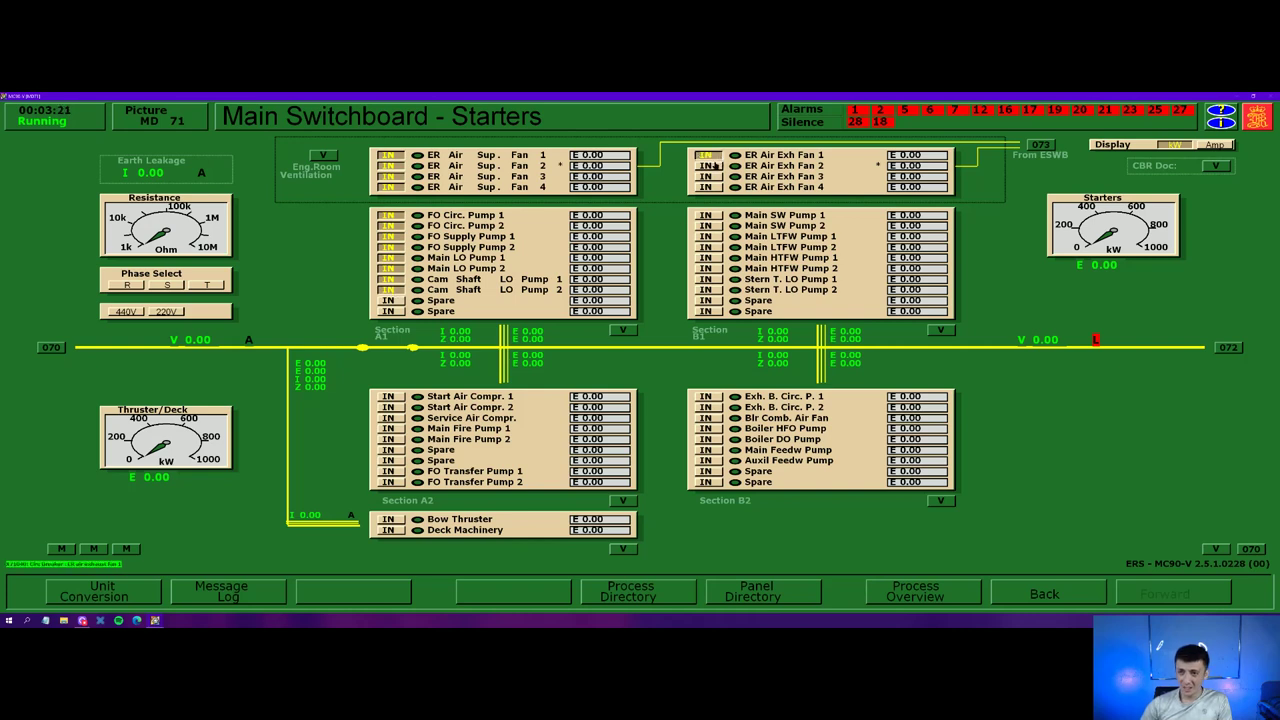
left_click(706, 165)
left_click(706, 176)
left_click(706, 187)
left_click(706, 215)
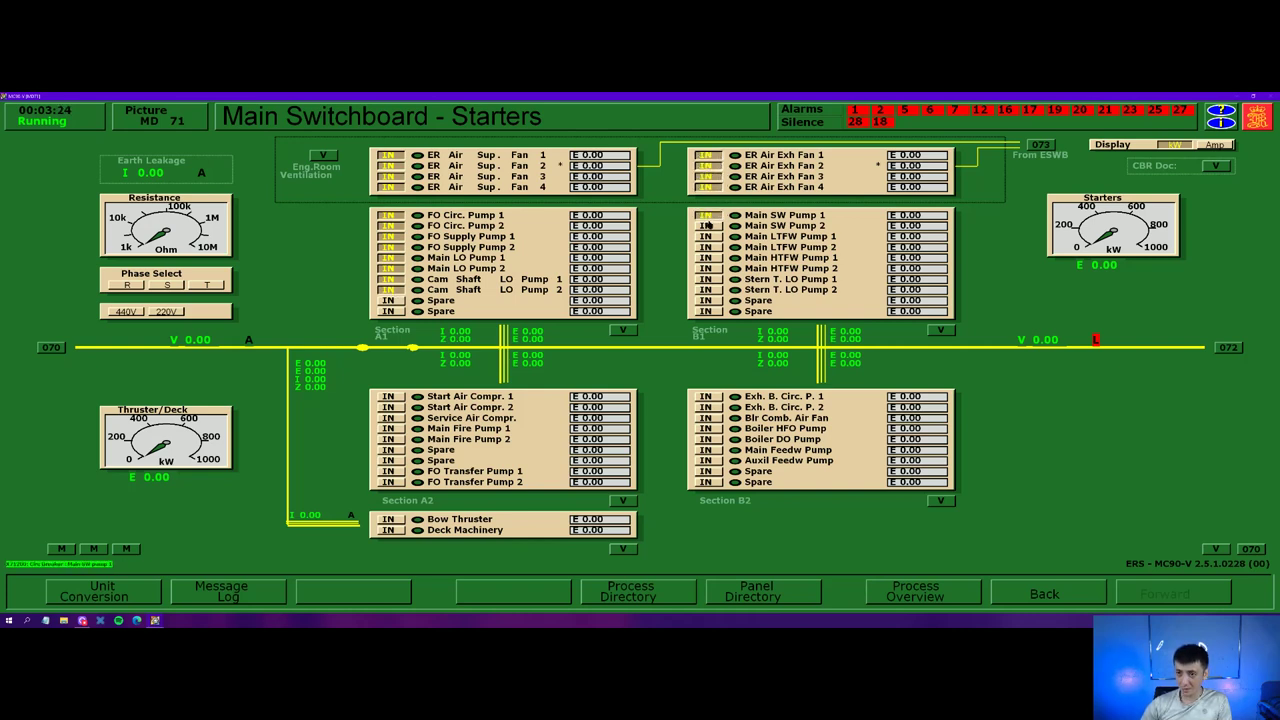
left_click(706, 226)
left_click(706, 236)
left_click(706, 247)
left_click(706, 257)
left_click(706, 268)
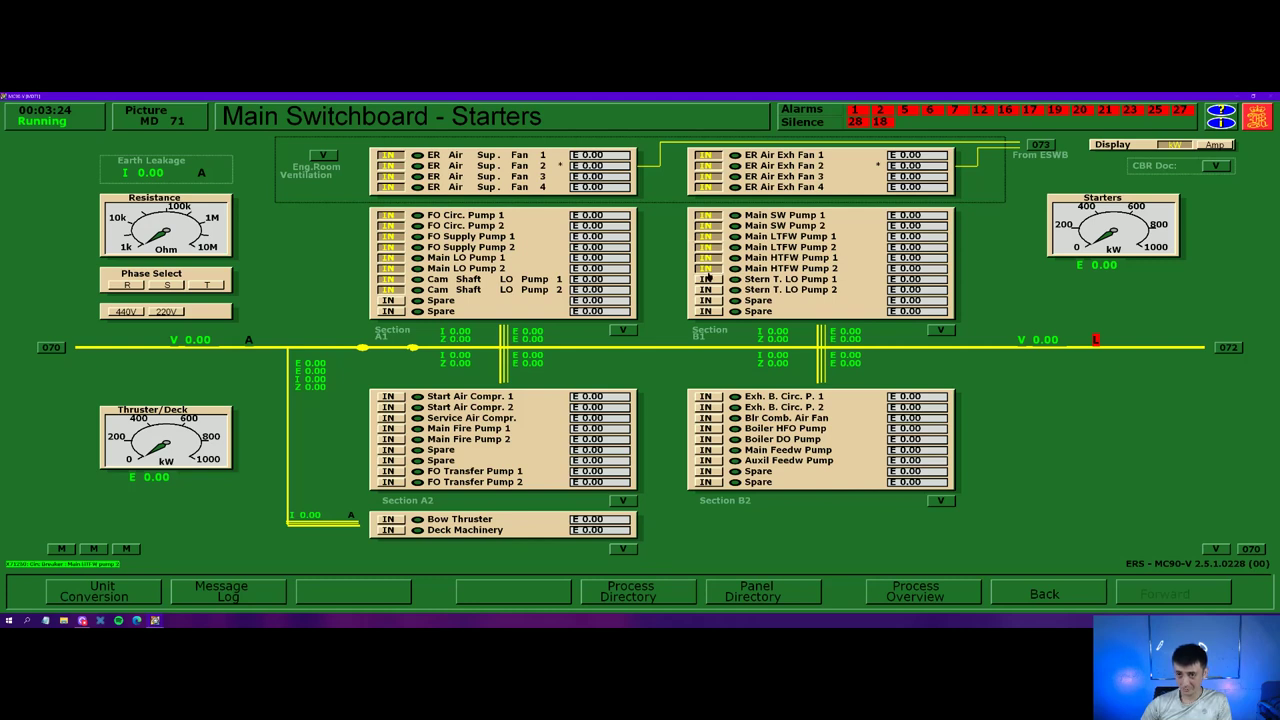
left_click(706, 279)
left_click(706, 289)
left_click(708, 289)
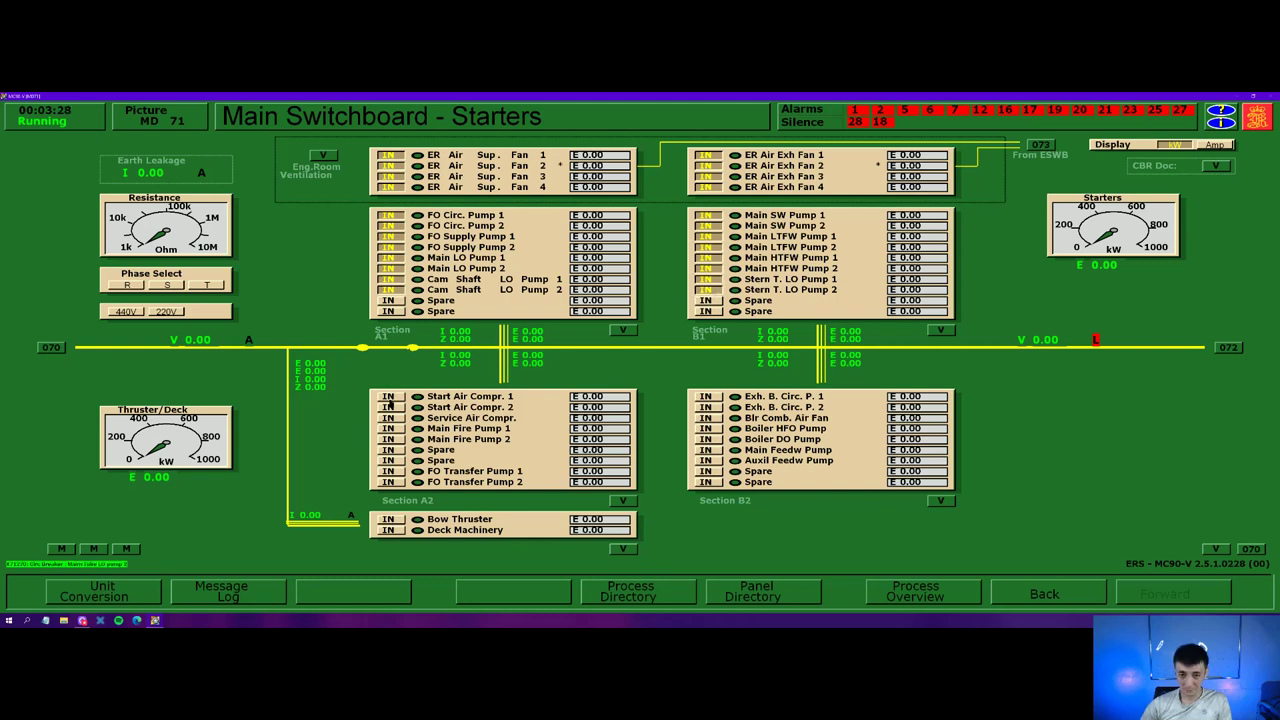
- Connect the start and service air compressors, main fire pumps and FO transfer pumps
left_click(388, 396)
left_click(388, 407)
left_click(388, 418)
left_click(388, 428)
left_click(388, 439)
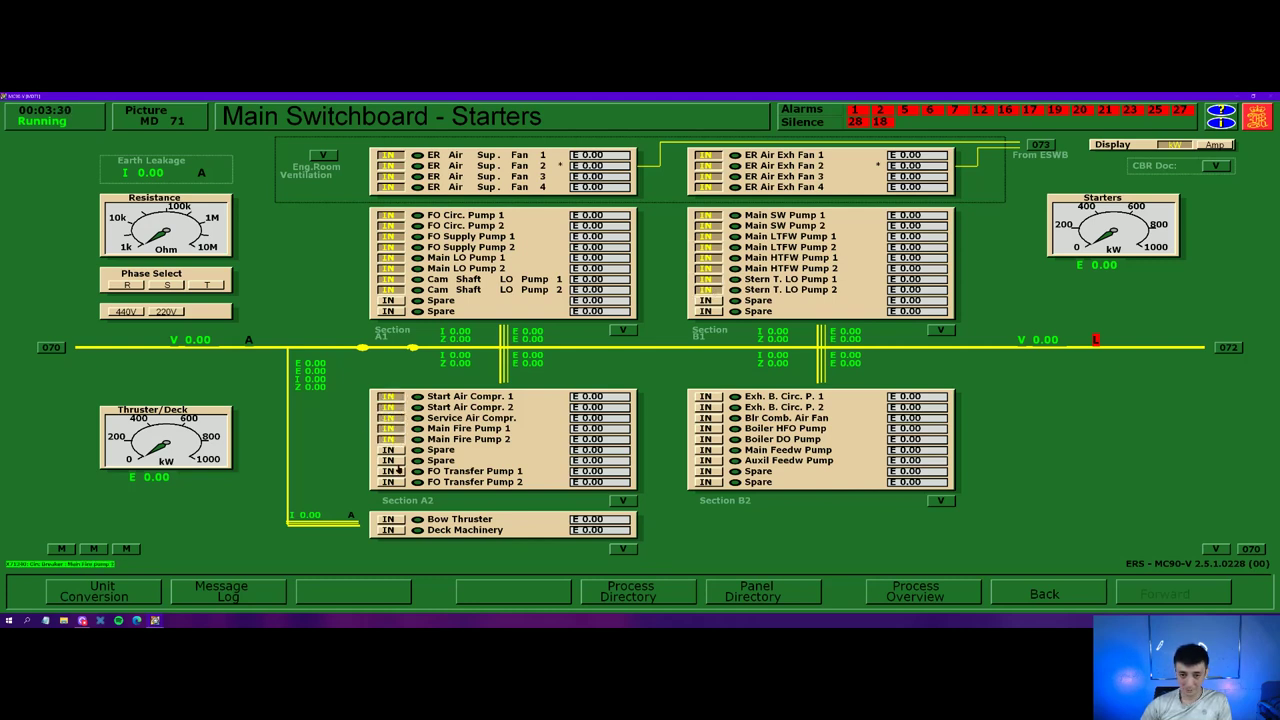
left_click(388, 471)
left_click(388, 482)
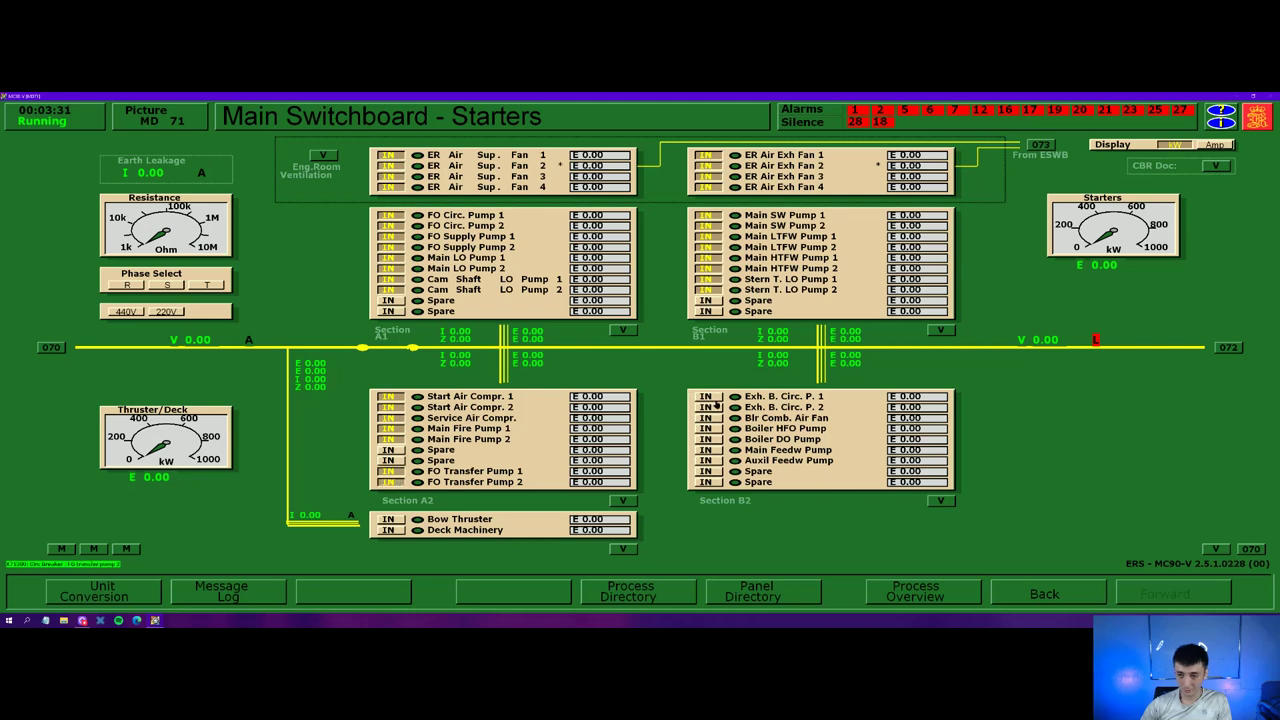
- Connect the boiler circulation, fuel and feedwater starters, the bow thruster and deck machinery
left_click(706, 396)
left_click(706, 407)
left_click(706, 418)
left_click(706, 428)
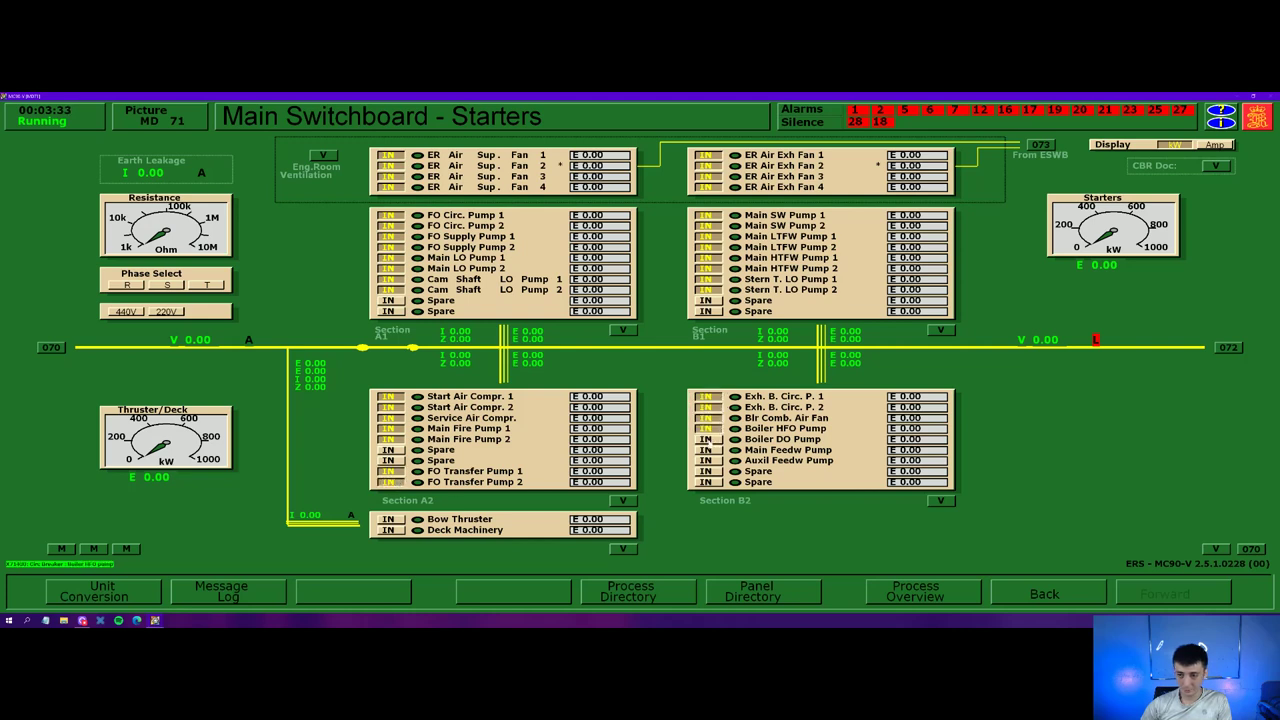
left_click(706, 439)
left_click(706, 450)
left_click(706, 460)
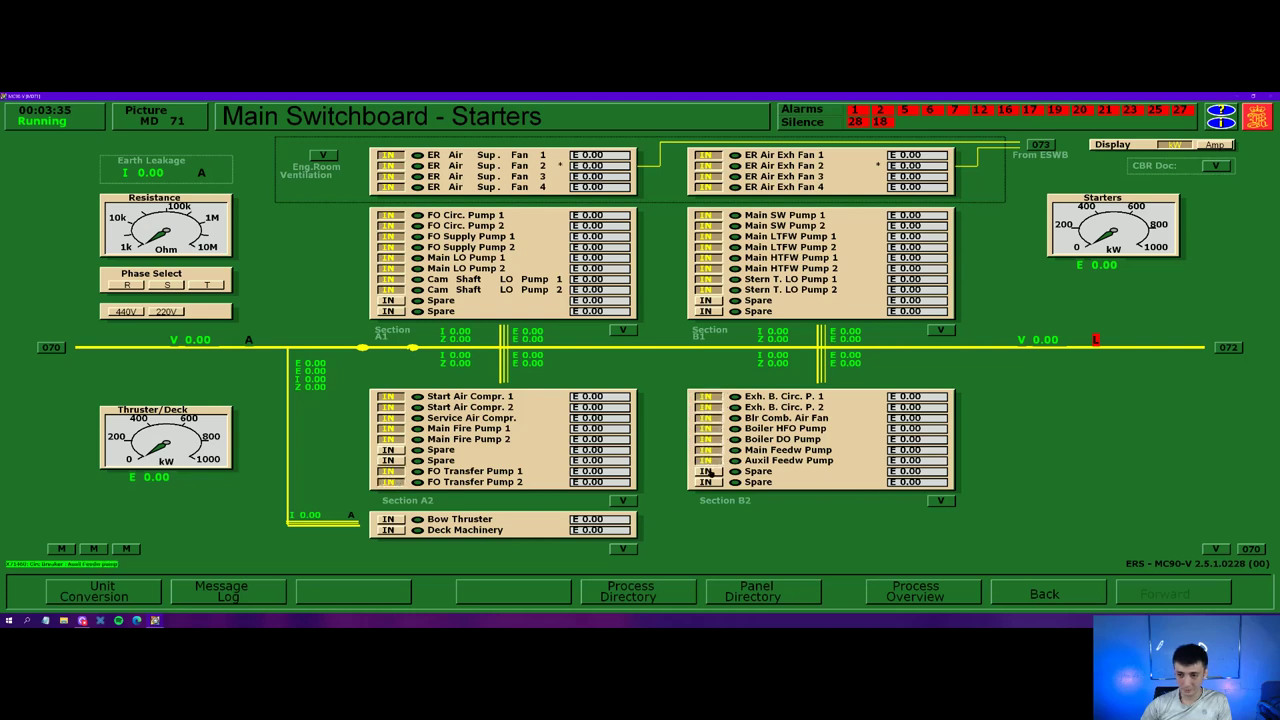
left_click(388, 519)
left_click(388, 530)
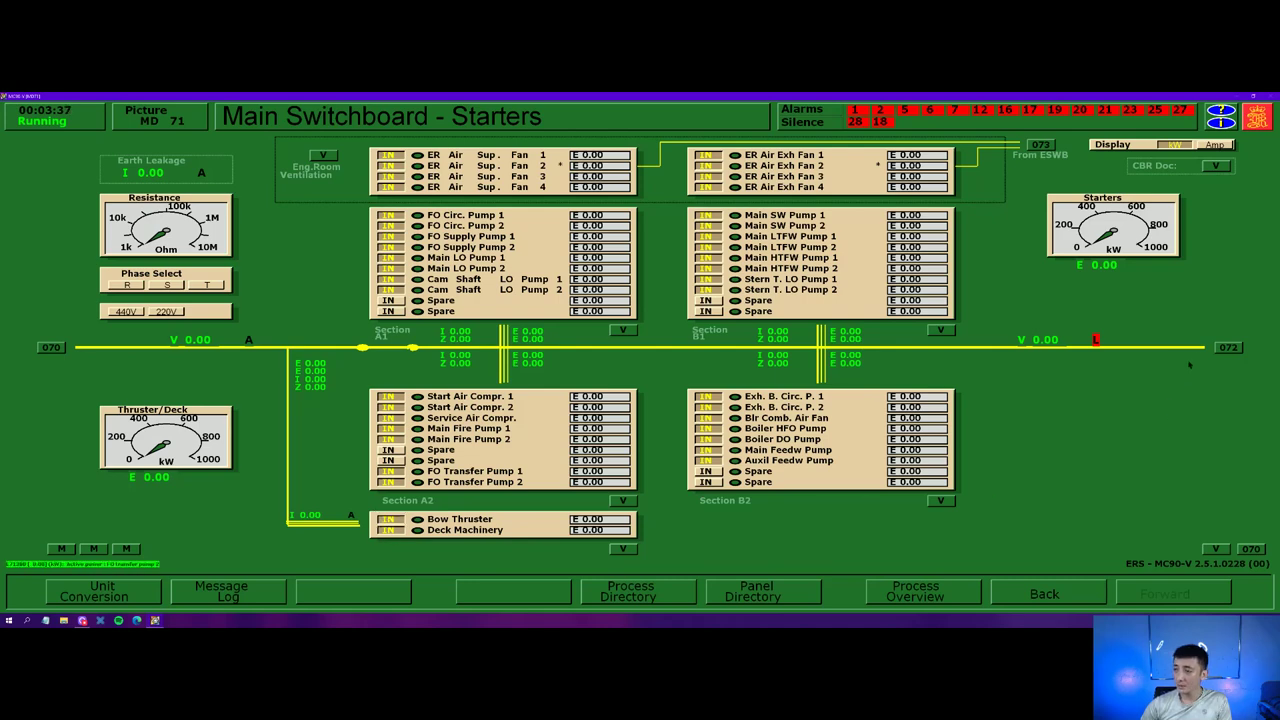
- On Main Switchboard - Feeders, switch IN the left-column feeders from Steering Gear 1 to Sewage Treatment
left_click(661, 597)
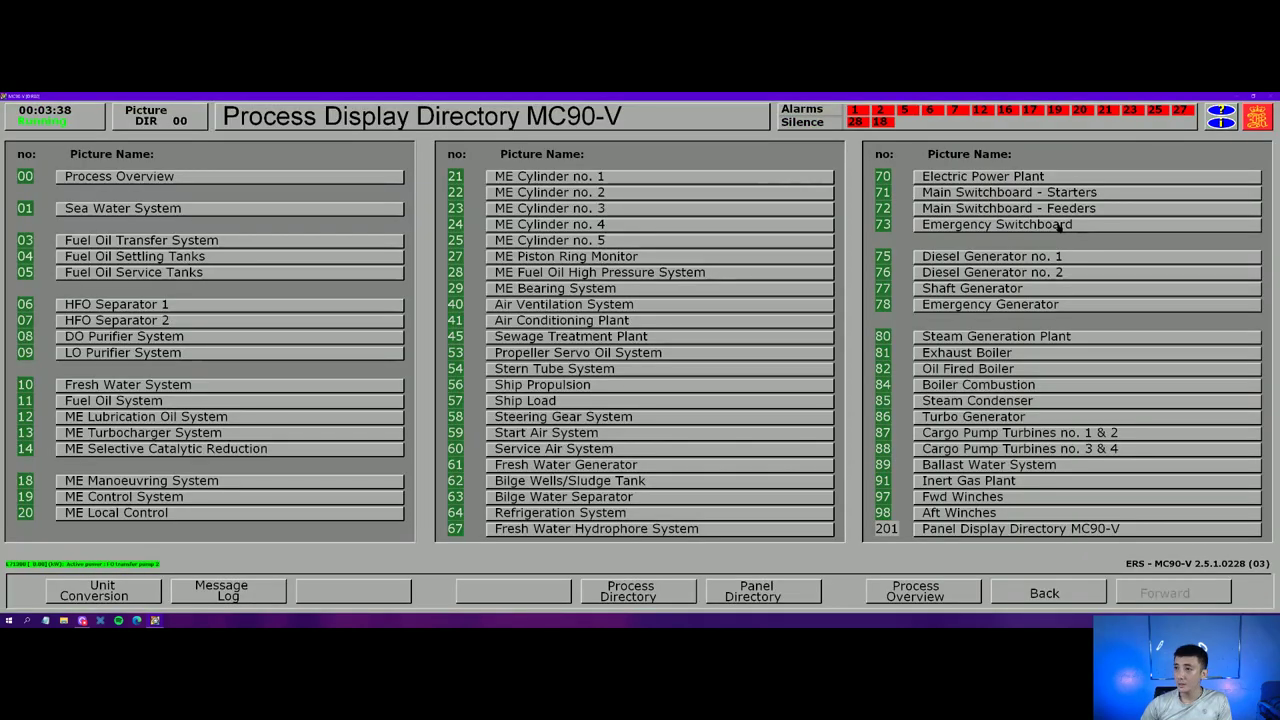
left_click(990, 208)
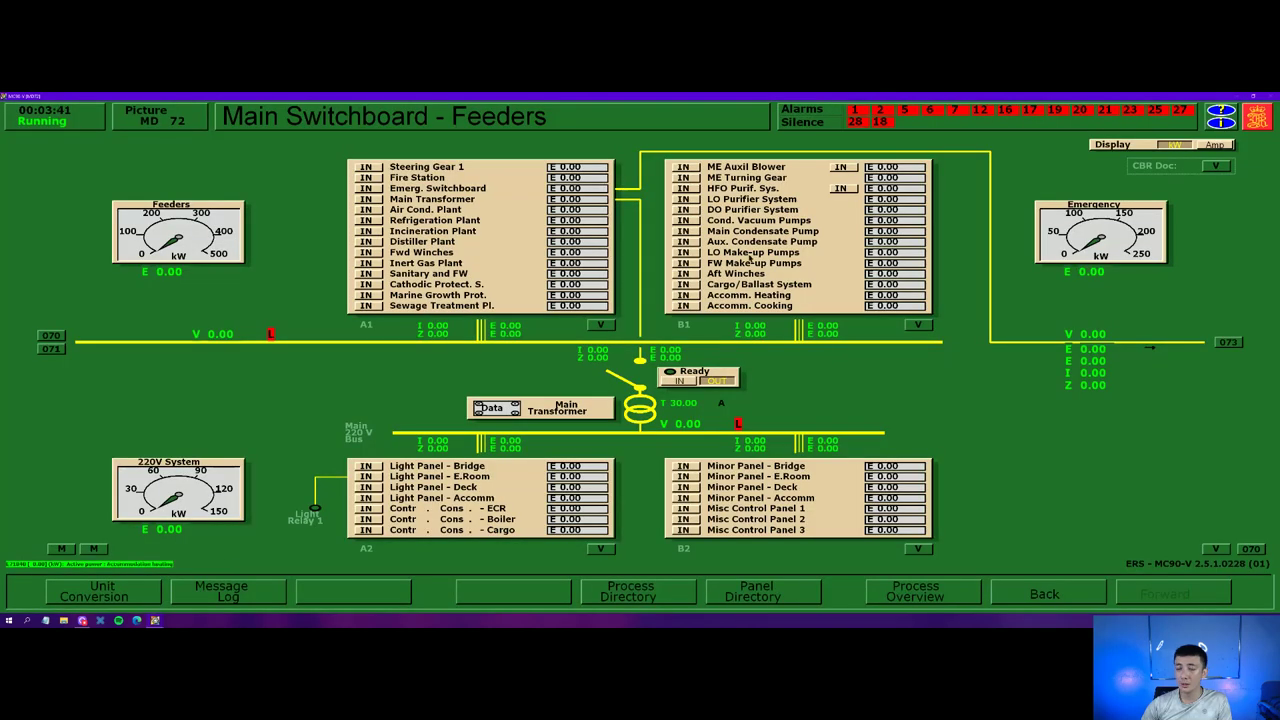
left_click(366, 167)
left_click(367, 177)
left_click(368, 188)
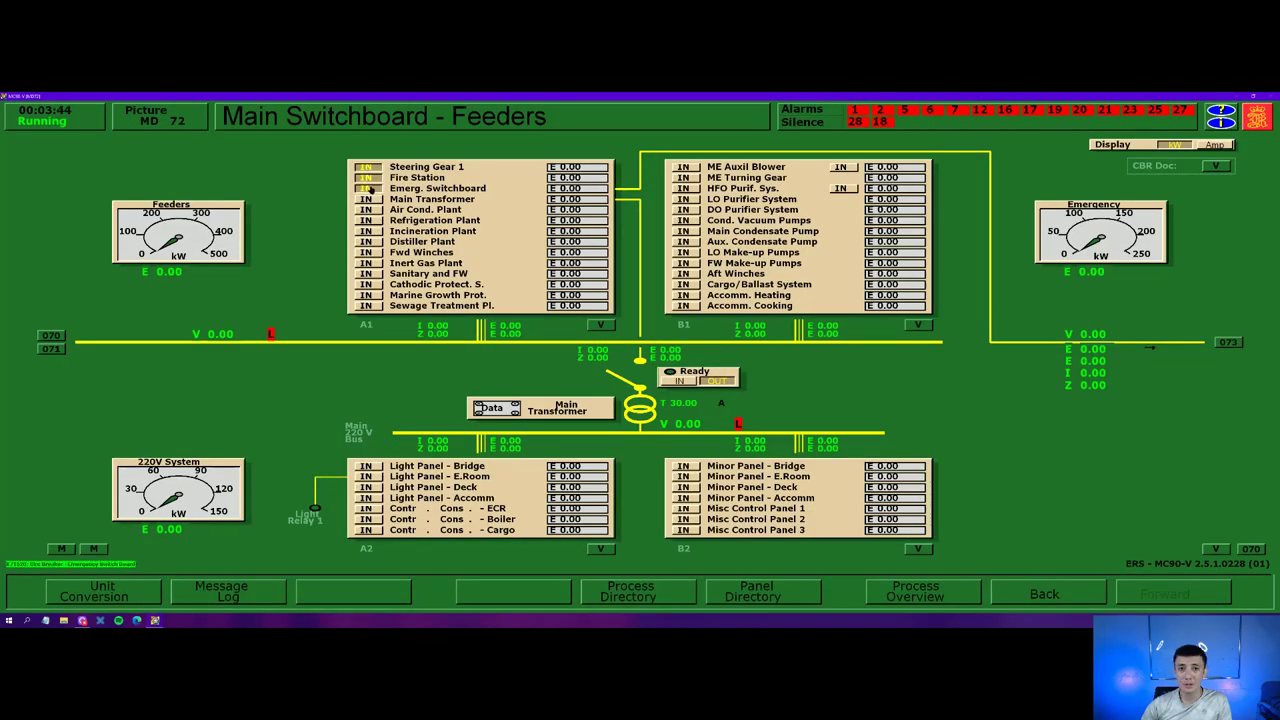
left_click(369, 199)
left_click(367, 209)
left_click(368, 220)
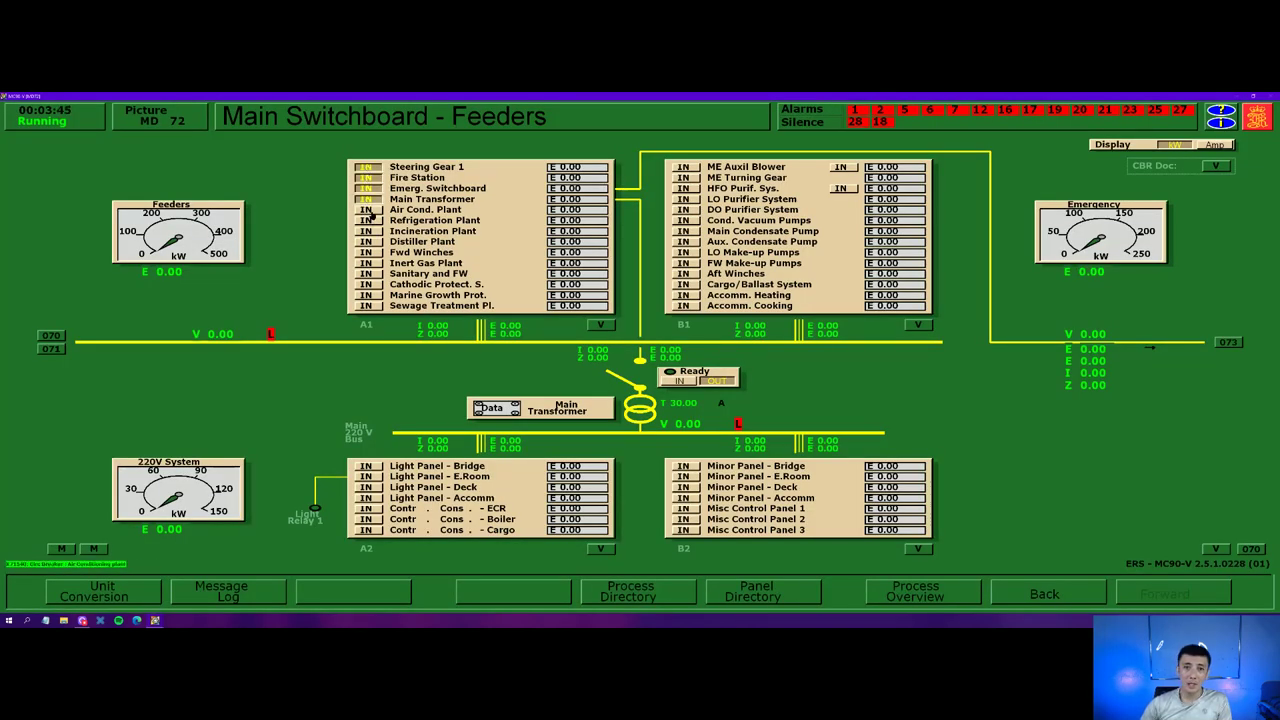
left_click(368, 231)
left_click(368, 241)
left_click(368, 252)
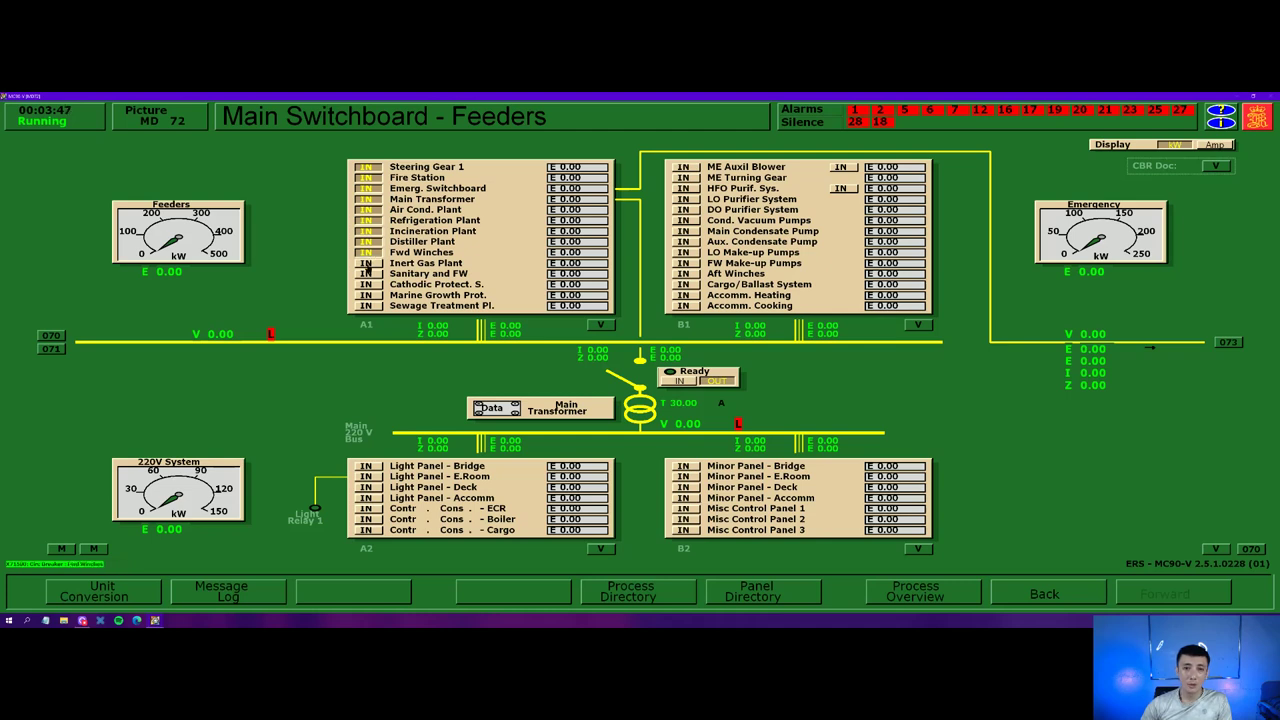
left_click(368, 263)
left_click(368, 273)
left_click(368, 284)
left_click(368, 295)
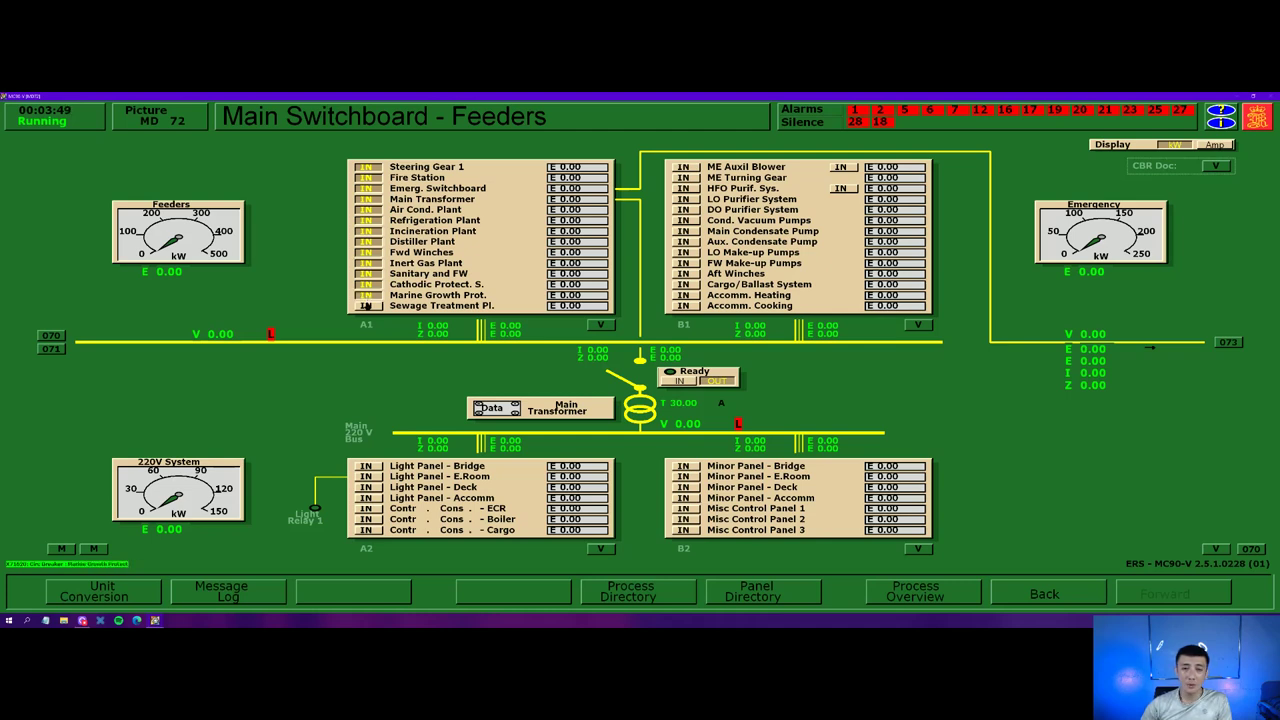
left_click(368, 305)
- Switch IN the right-column feeders, ME Auxil Blower and Turning Gear through Accomm. Cooking
left_click(683, 167)
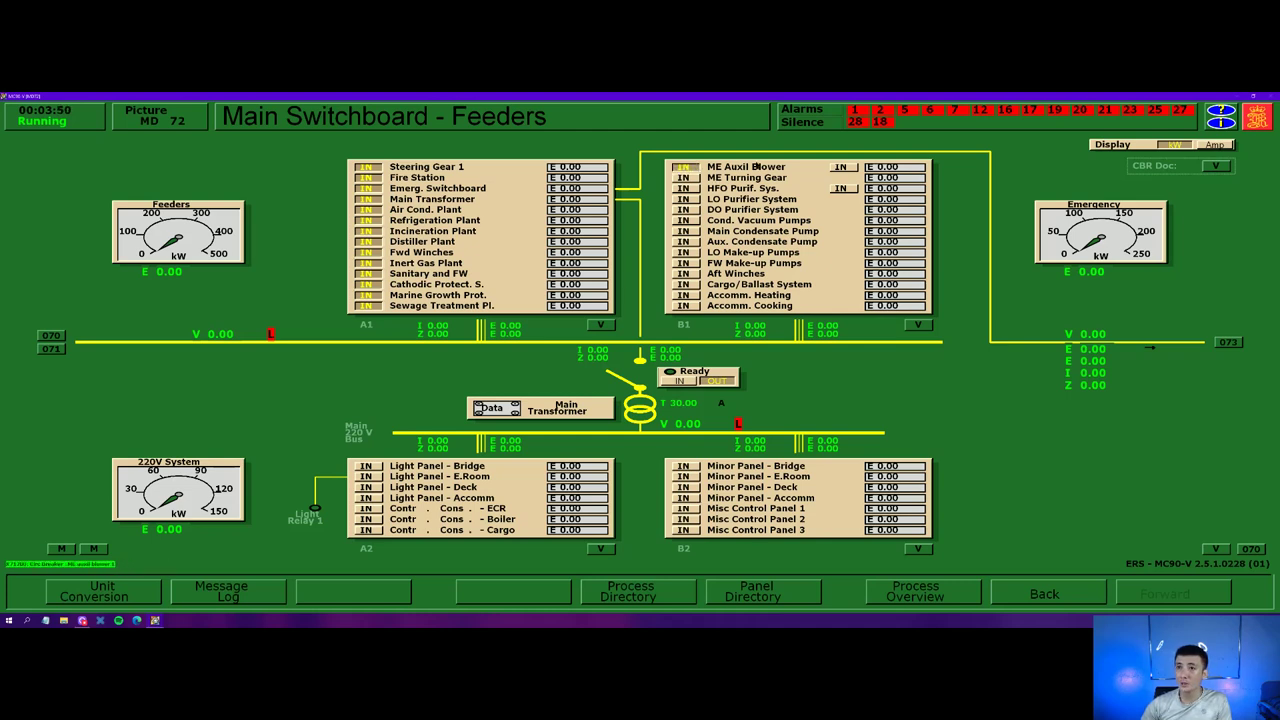
left_click(841, 167)
left_click(841, 188)
left_click(683, 177)
left_click(683, 188)
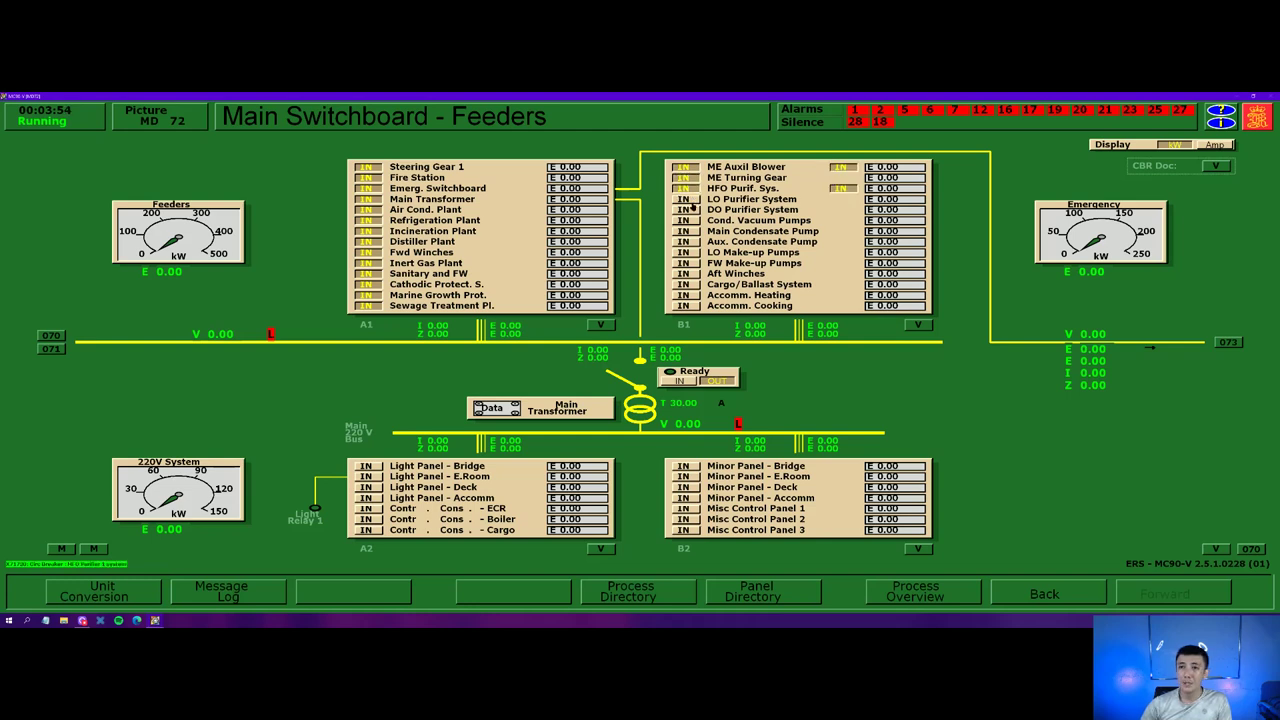
left_click(683, 199)
left_click(683, 209)
left_click(683, 220)
left_click(683, 231)
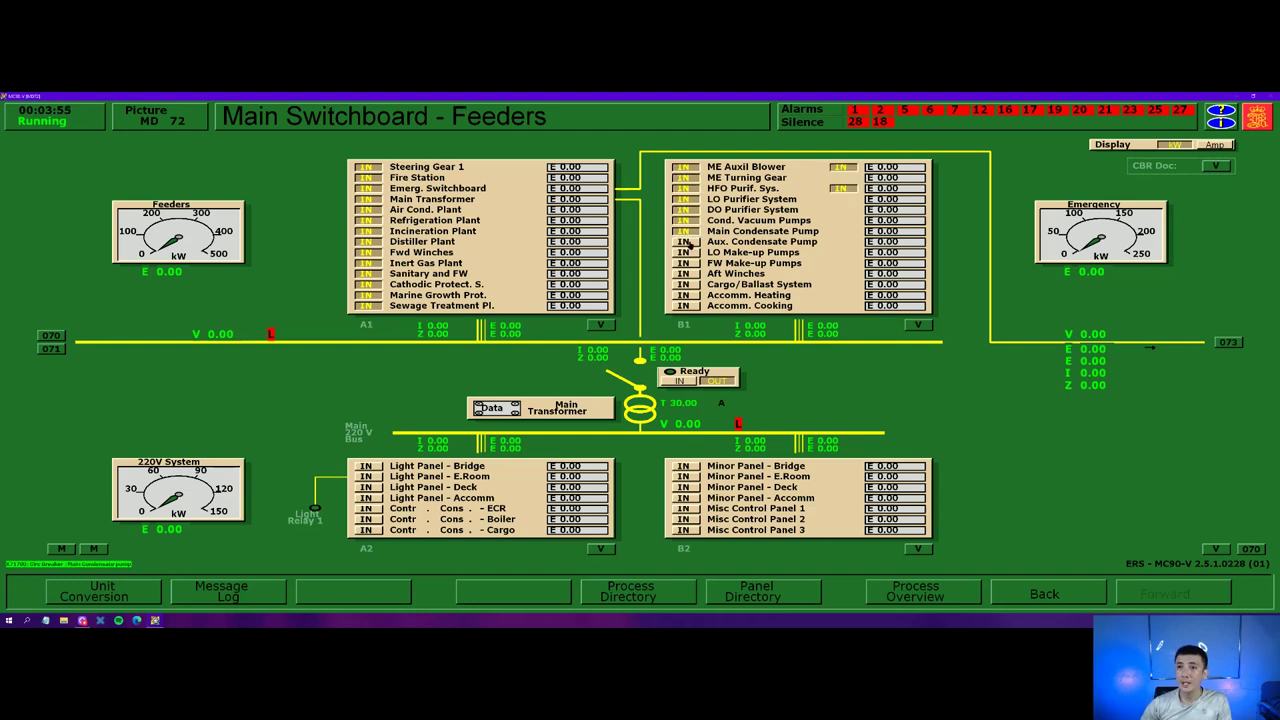
left_click(684, 241)
left_click(684, 252)
left_click(684, 263)
left_click(684, 273)
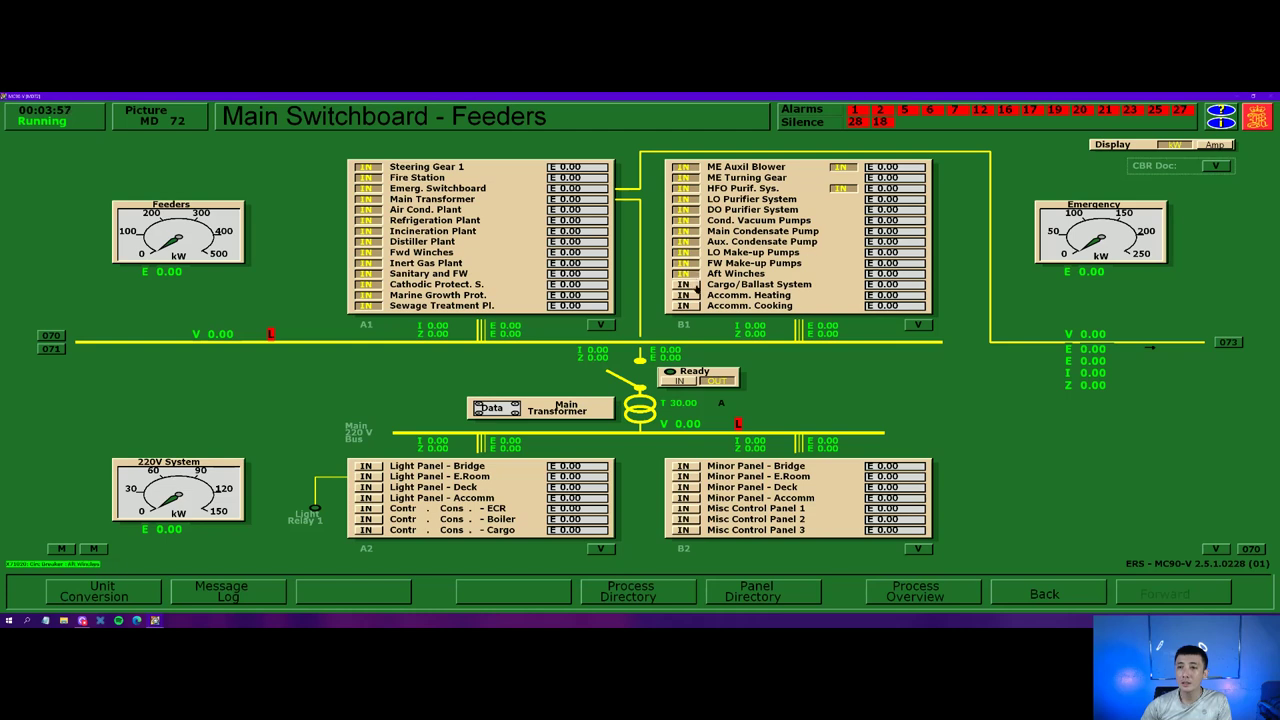
left_click(683, 284)
left_click(683, 295)
left_click(683, 305)
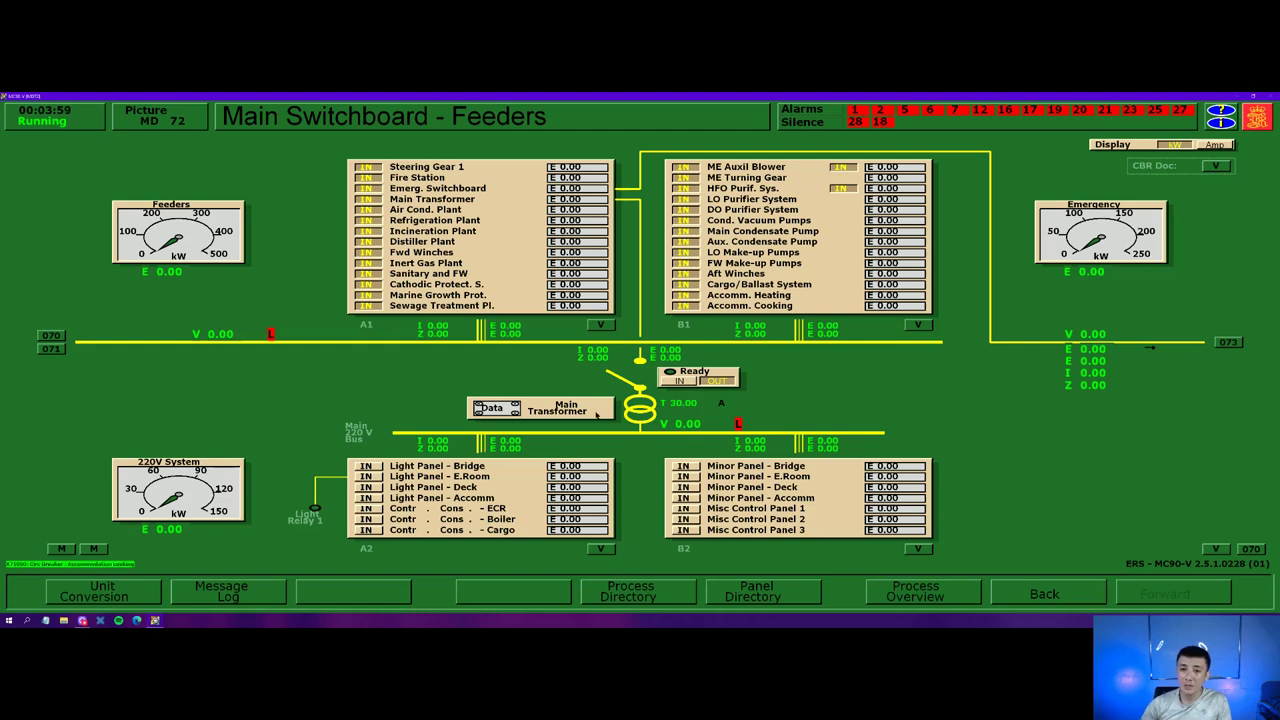
- Put the bridge, engine room, deck and accommodation light panels and control console feeders IN
left_click(367, 466)
left_click(367, 476)
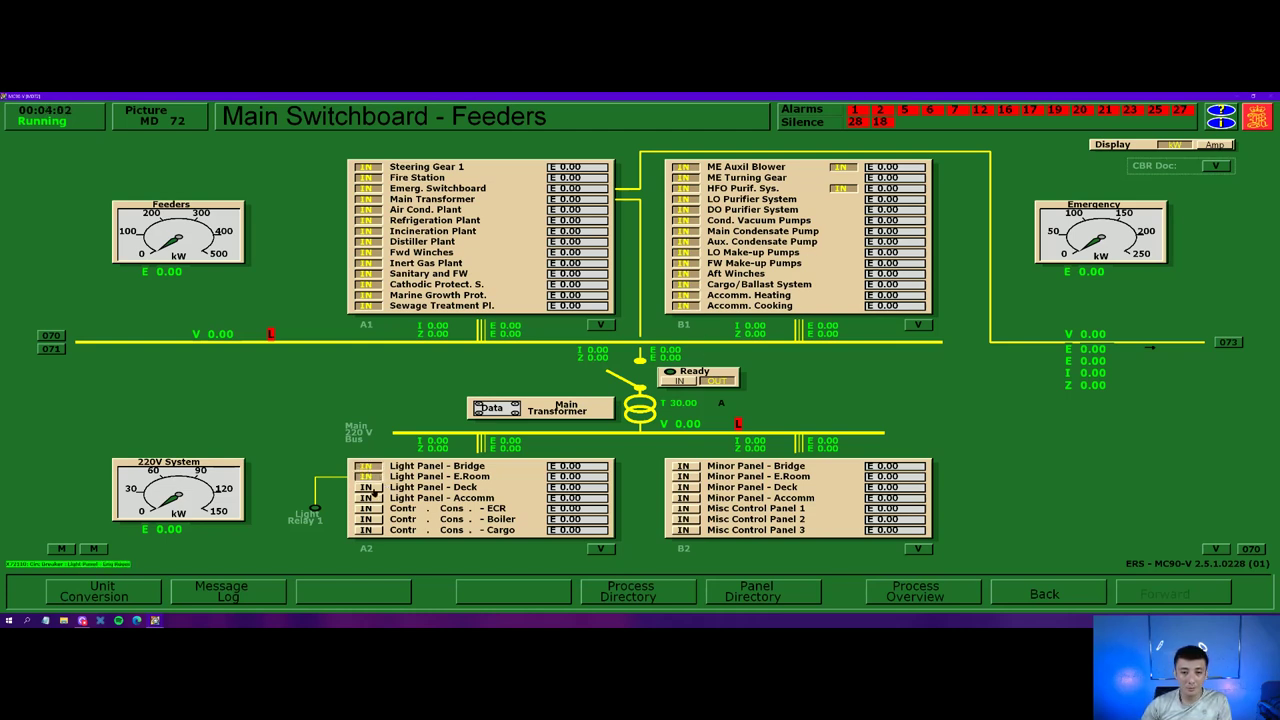
left_click(367, 487)
left_click(367, 497)
left_click(367, 508)
left_click(367, 519)
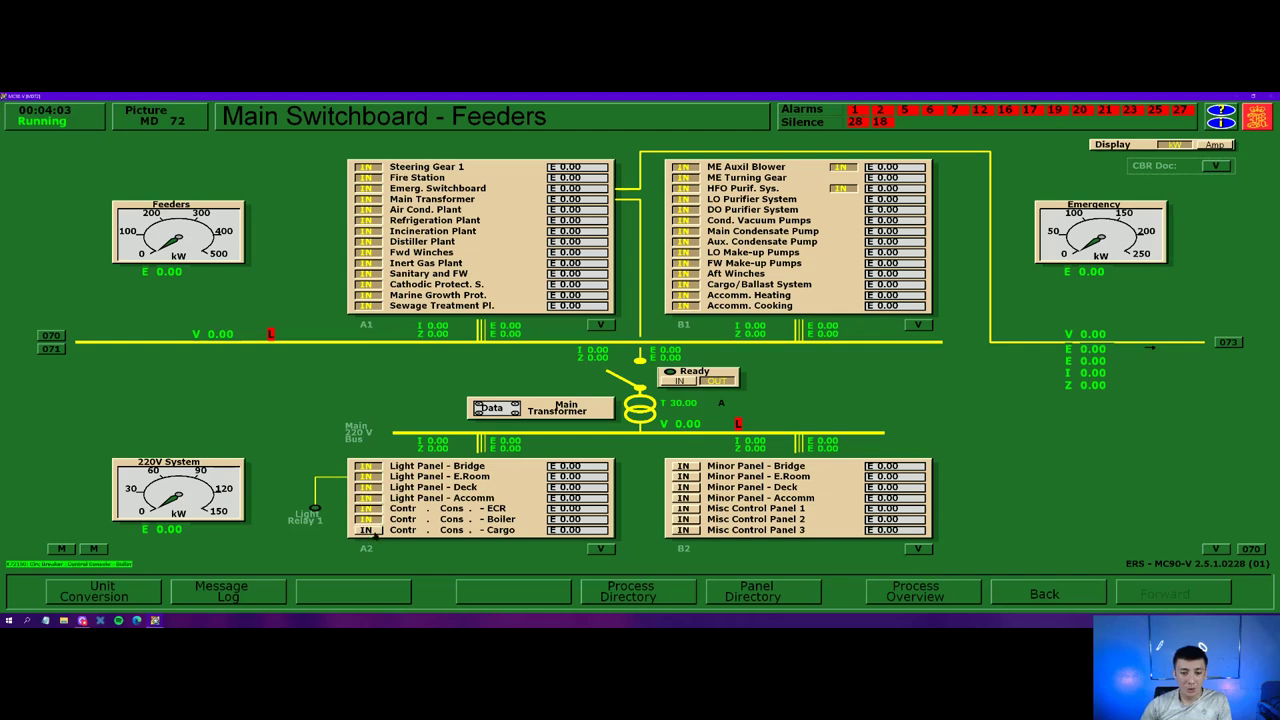
left_click(367, 530)
- Put the four Minor Panel feeders and Misc Control Panels 1-3 IN
left_click(683, 466)
left_click(683, 476)
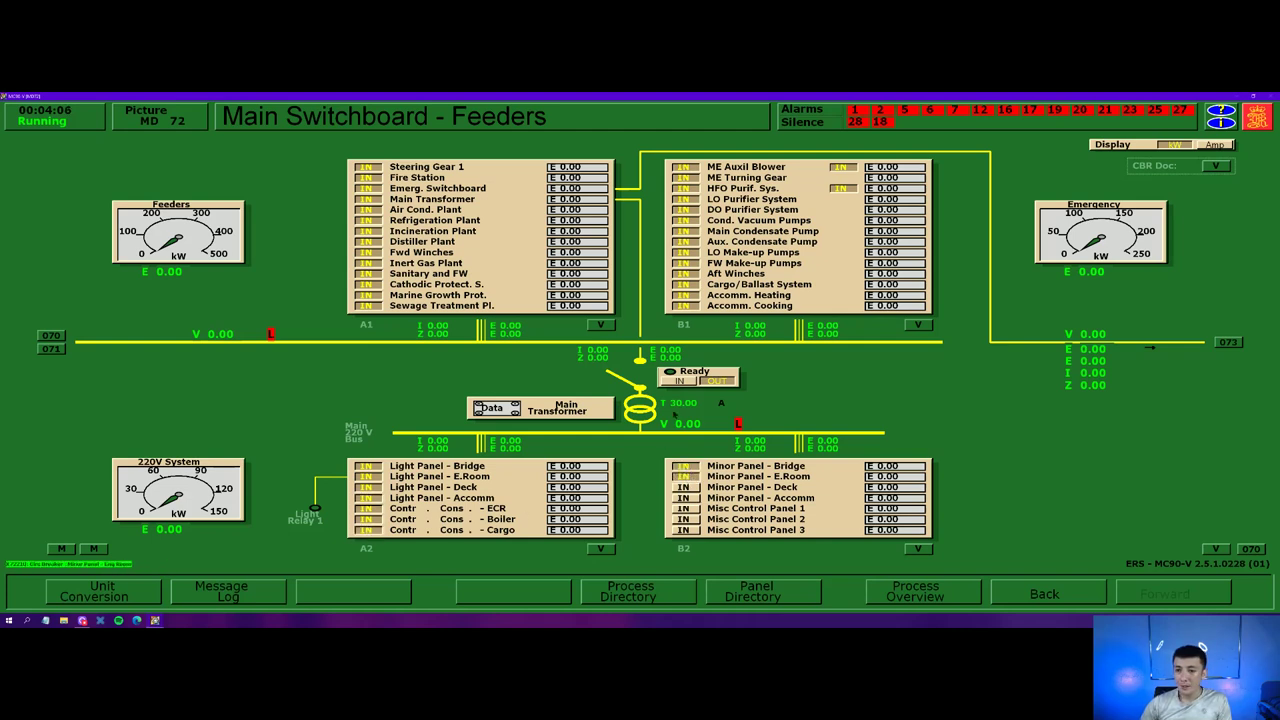
left_click(684, 487)
left_click(684, 497)
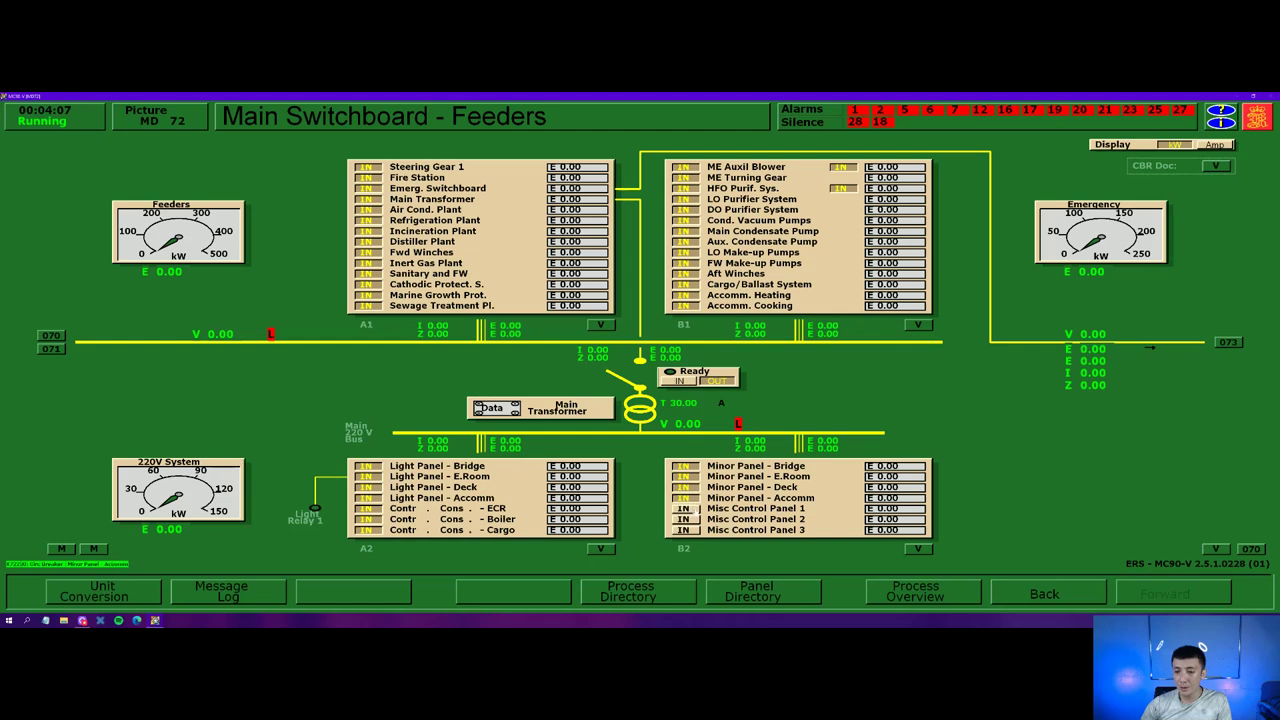
left_click(684, 508)
left_click(694, 519)
left_click(702, 530)
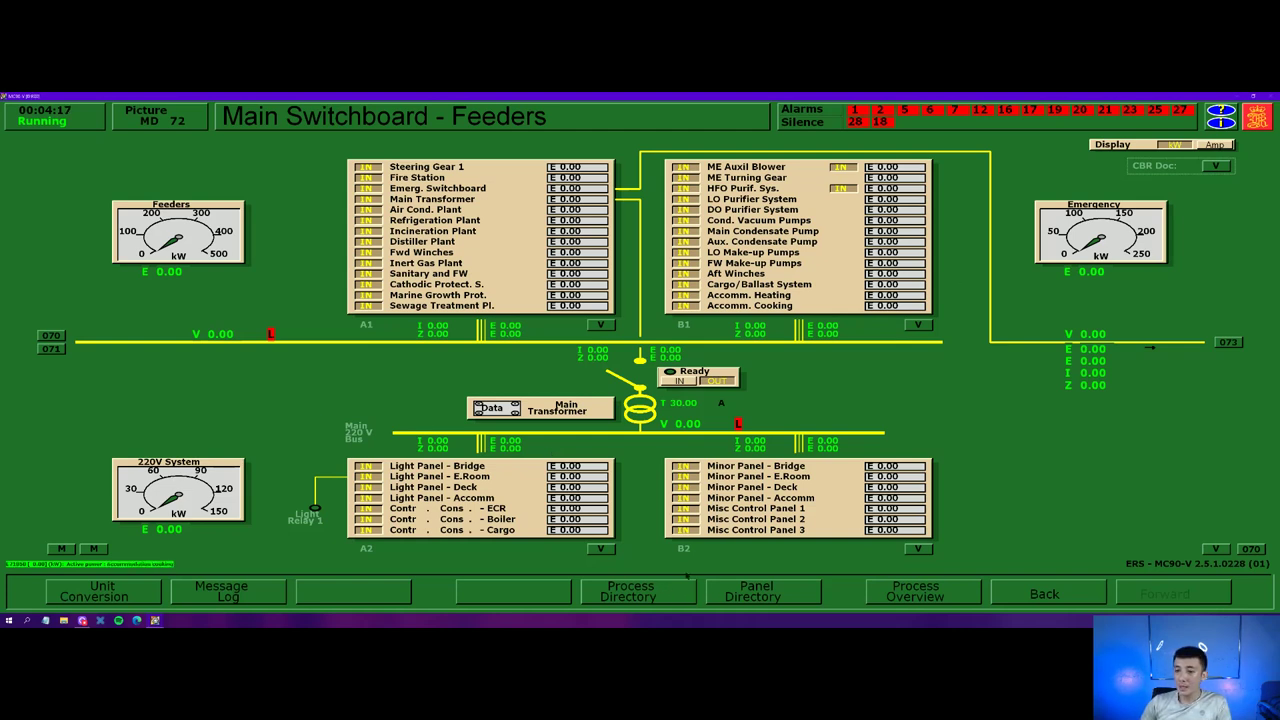
left_click(684, 586)
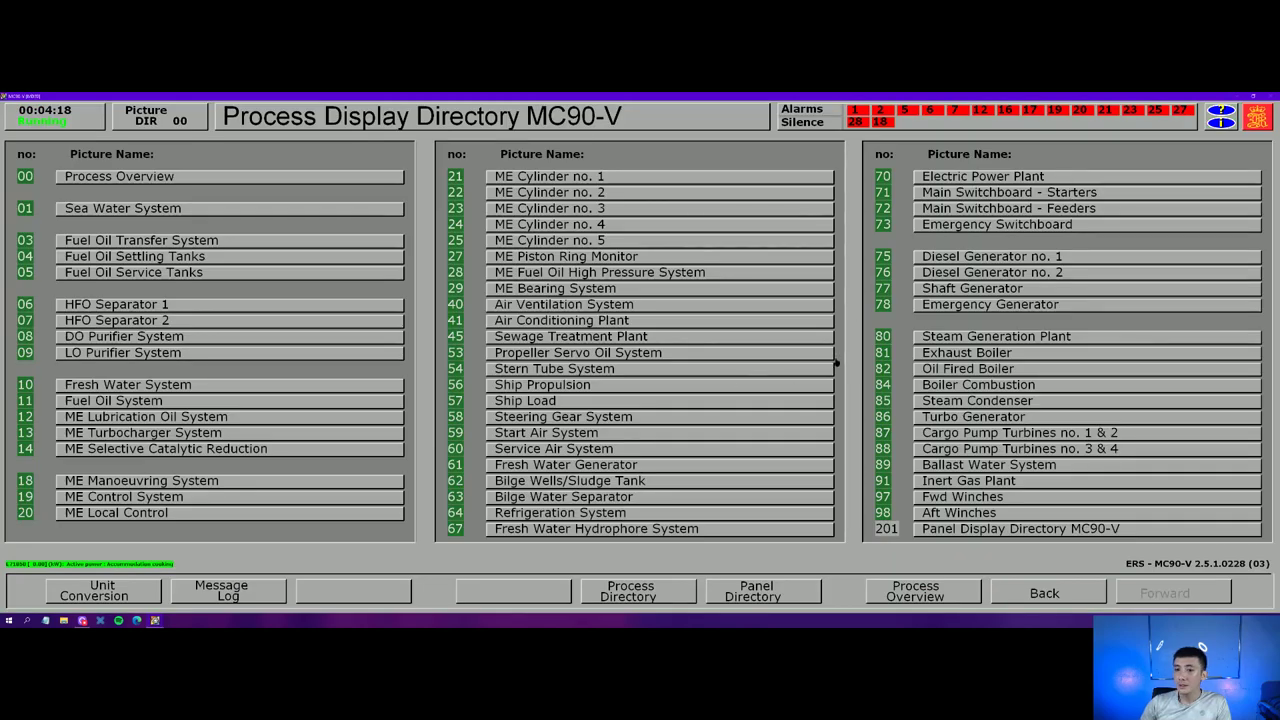
- Open the start air supply valves to DG 1 and DG 2 and the emergency receiver's outlet and inlet valves
left_click(967, 176)
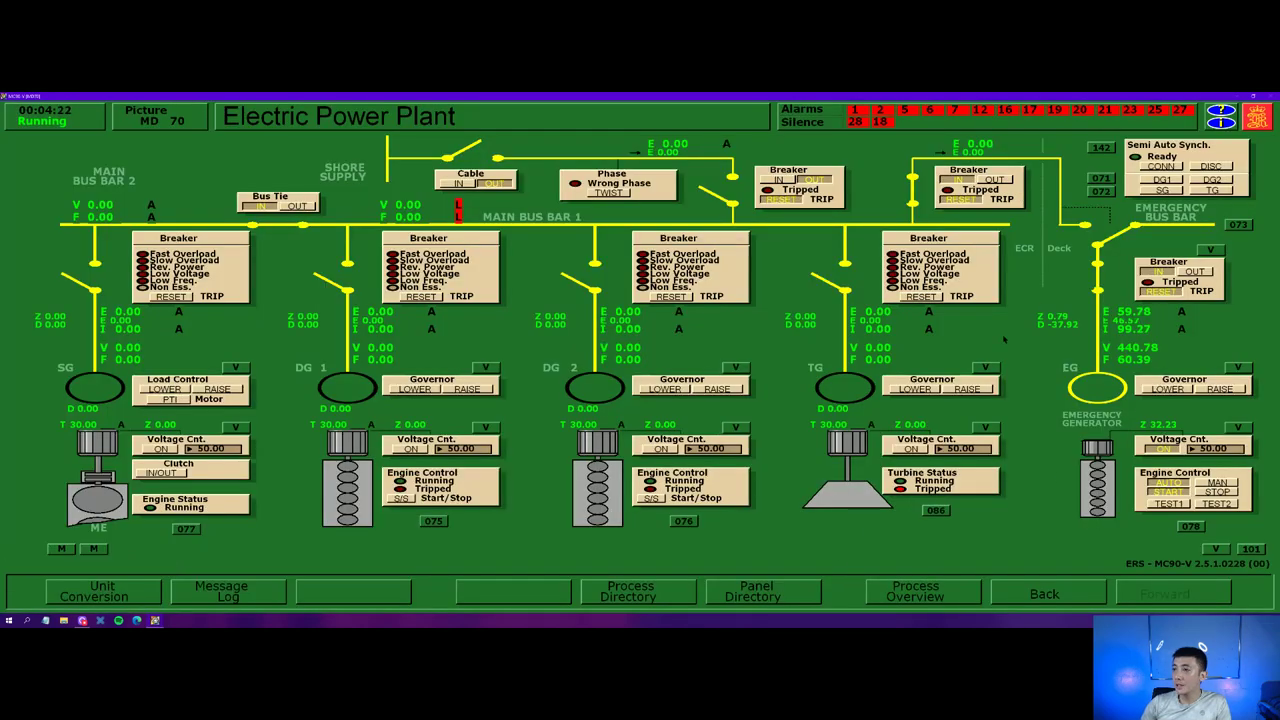
left_click(651, 597)
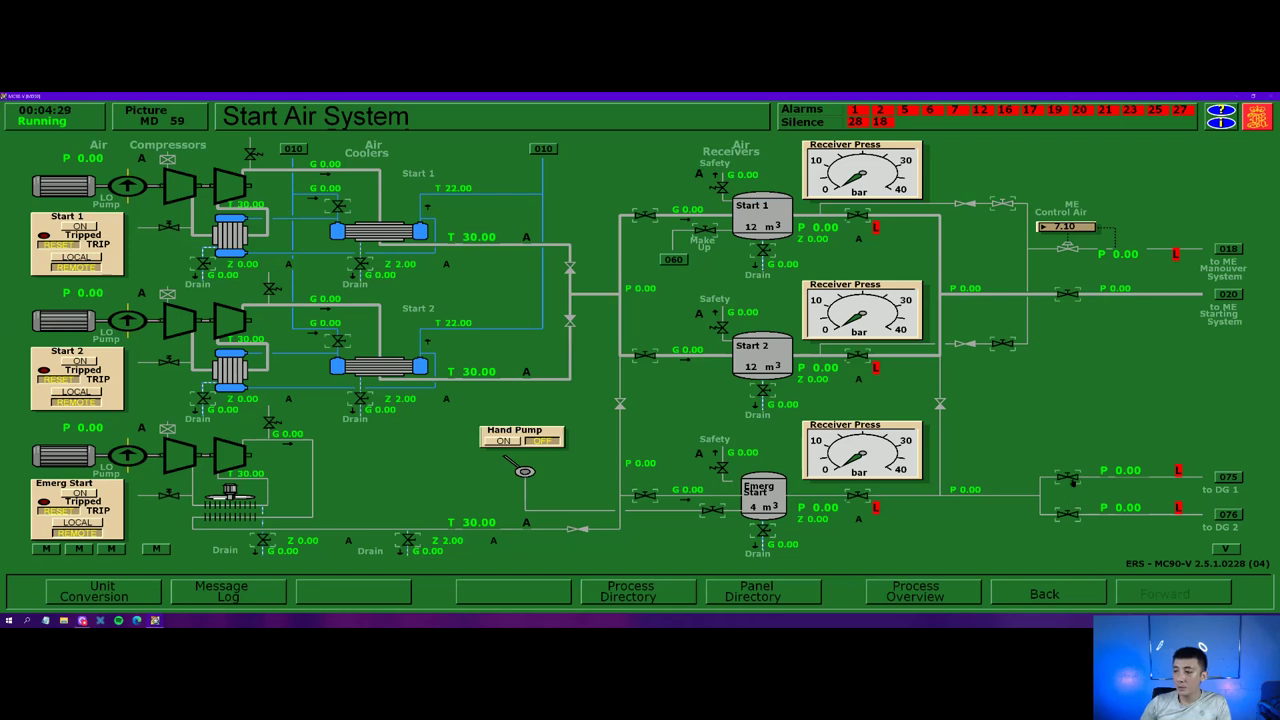
left_click(1068, 478)
left_click(1068, 515)
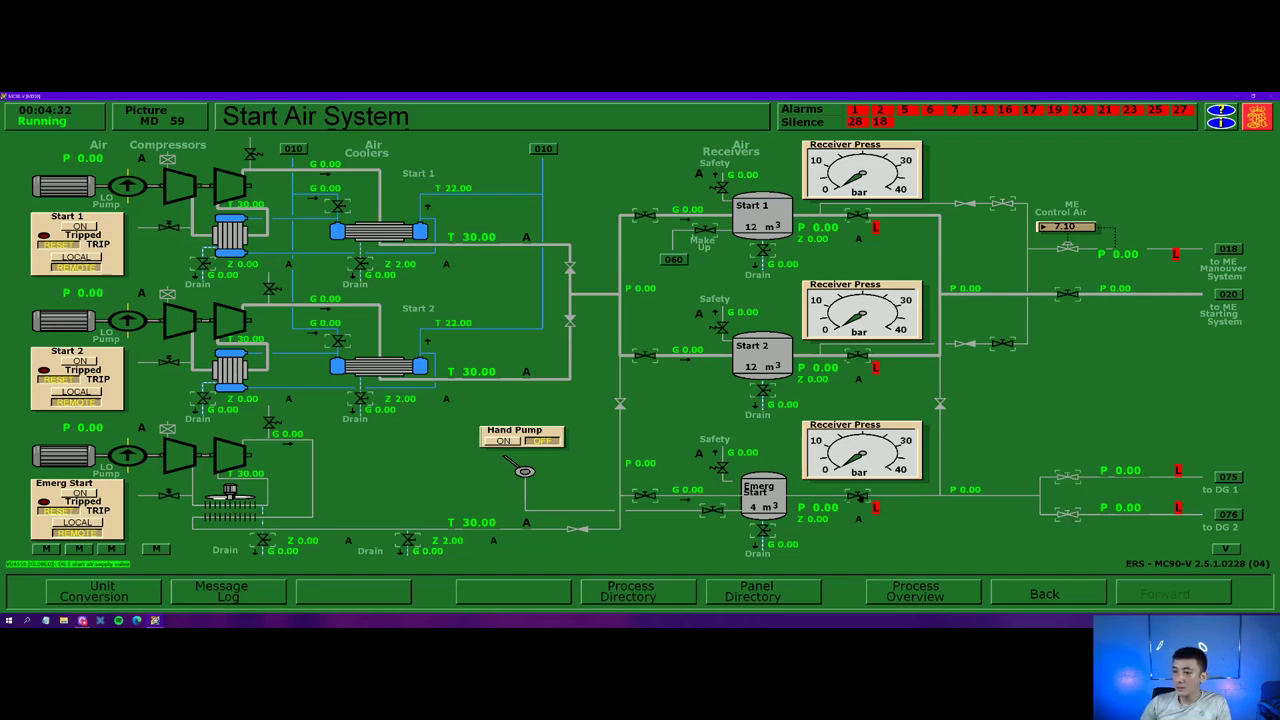
left_click(857, 495)
left_click(647, 496)
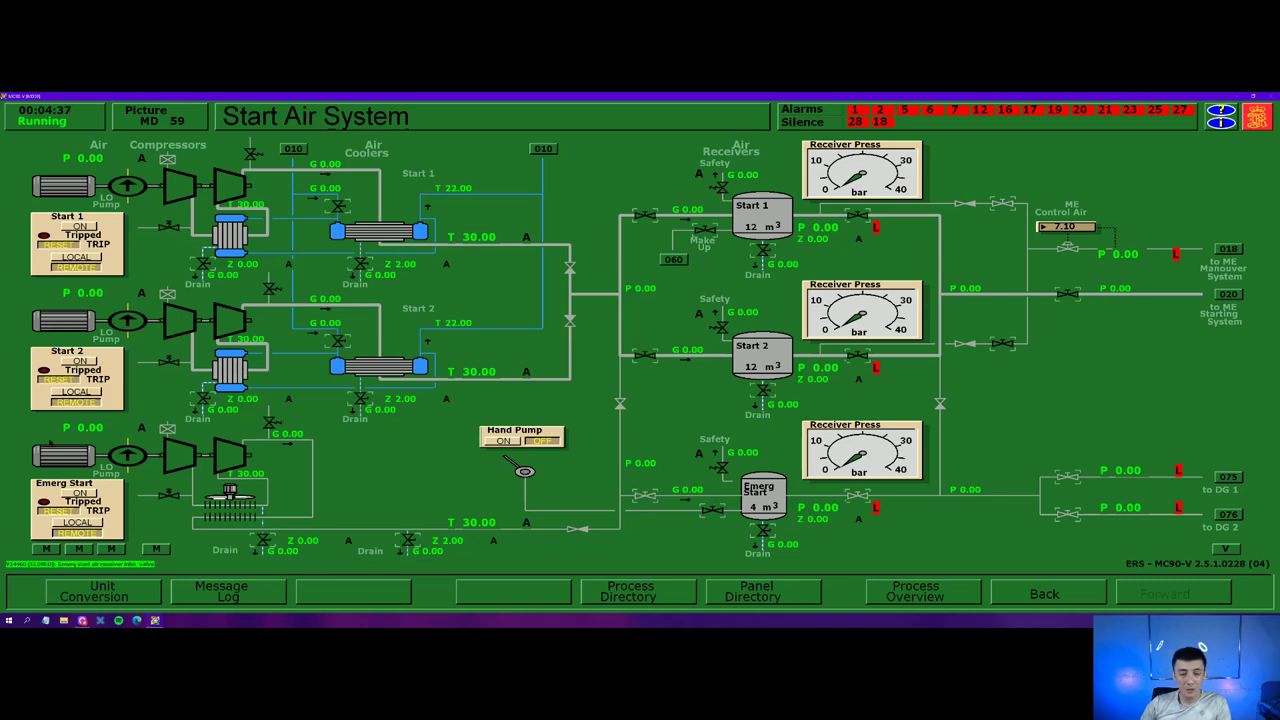
- Set the emergency air compressor to REMOTE and start it
left_click(84, 529)
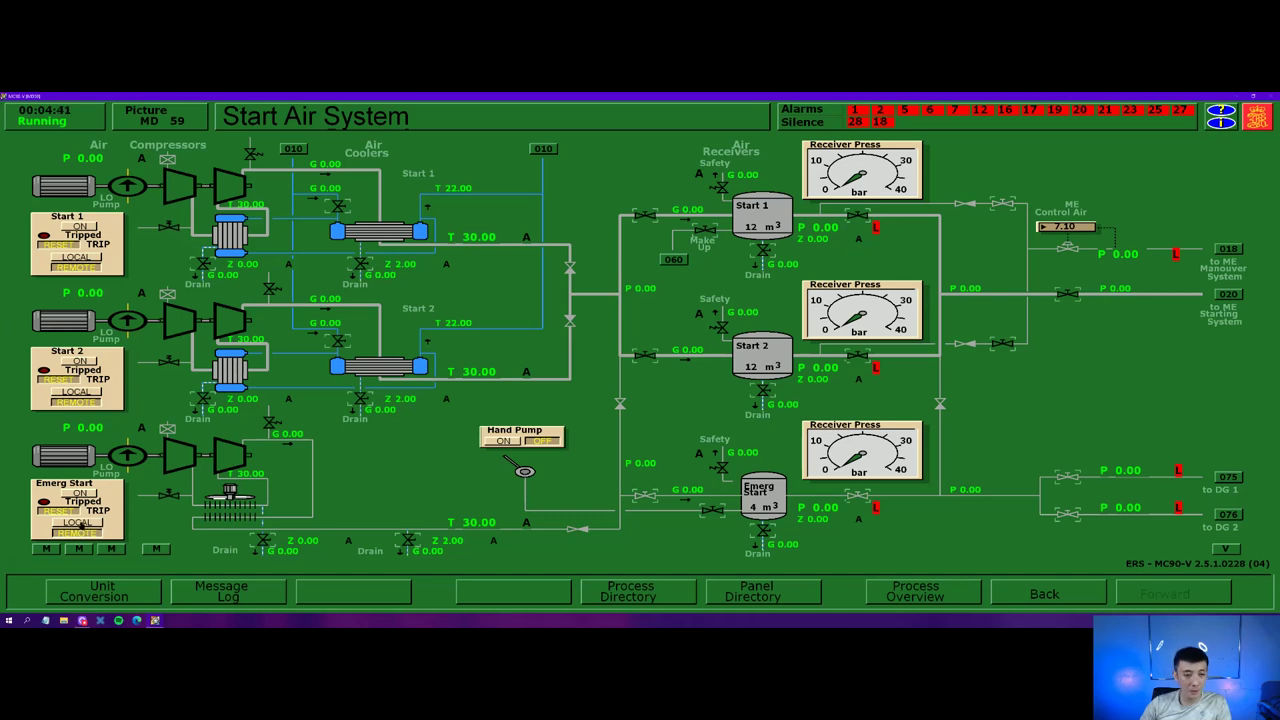
left_click(80, 522)
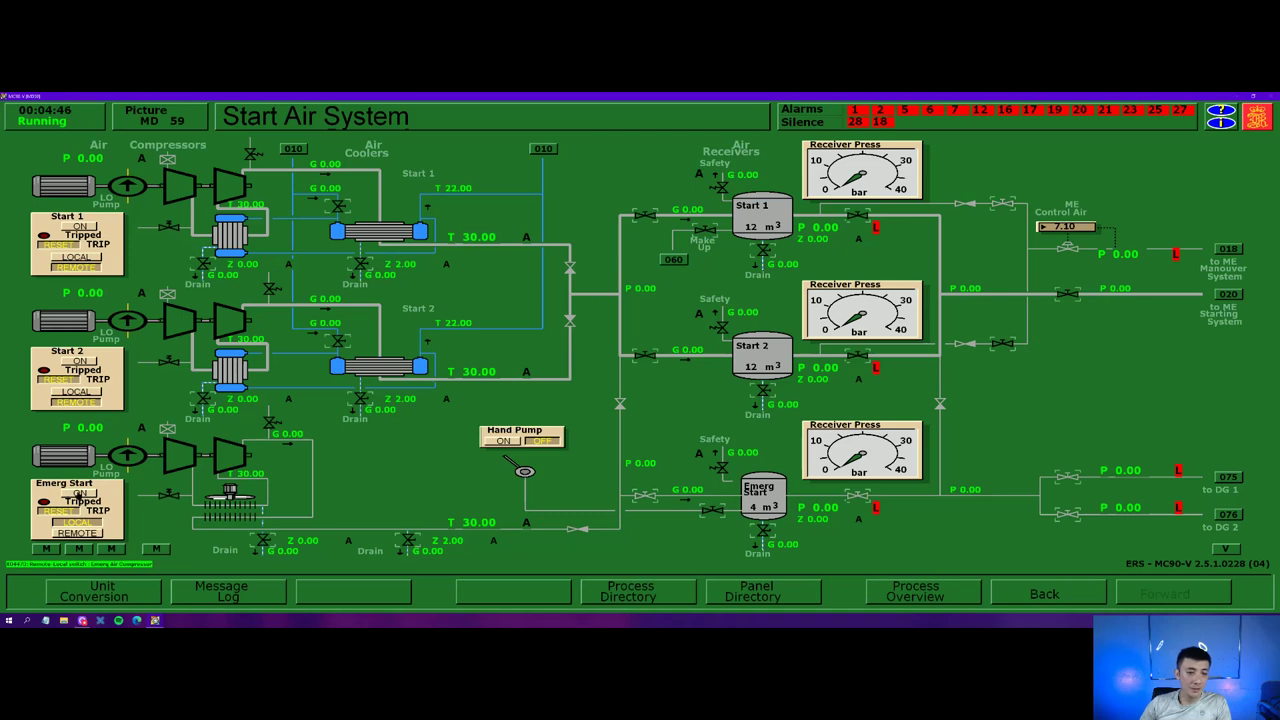
left_click(80, 494)
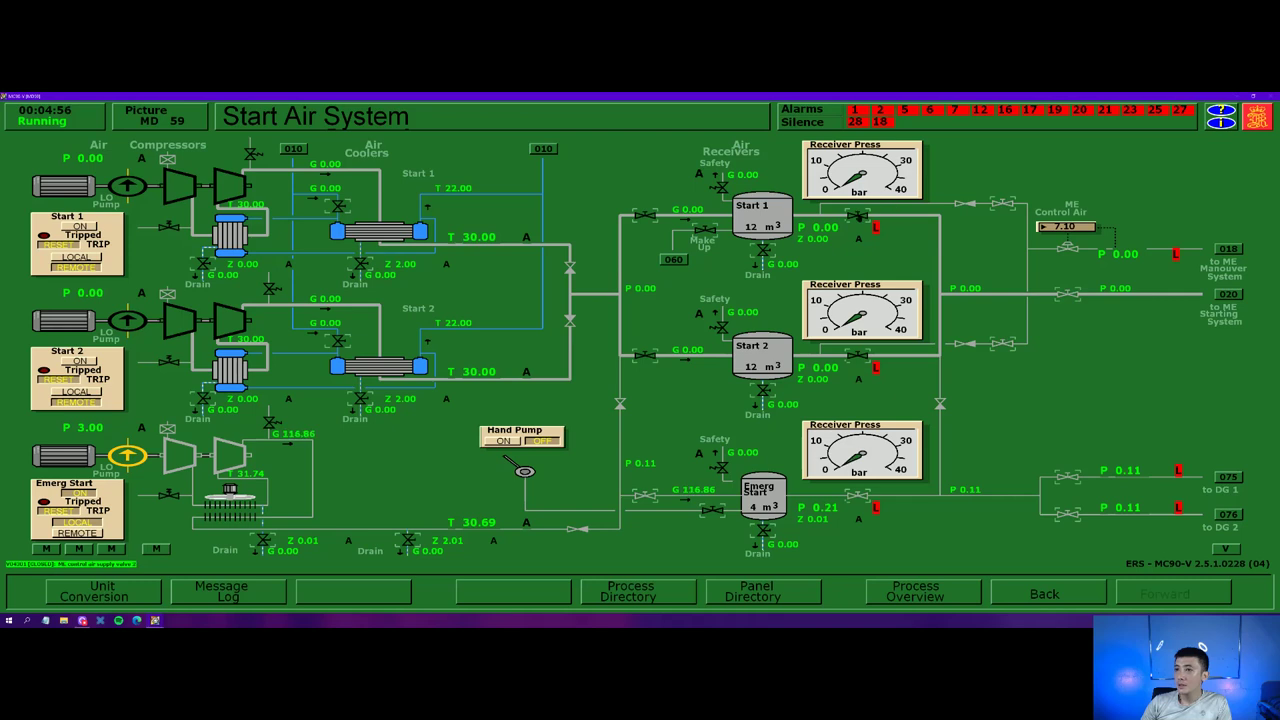
- Open the Start 1 and Start 2 receiver valves and both start air cooler water valves
left_click(857, 215)
left_click(645, 215)
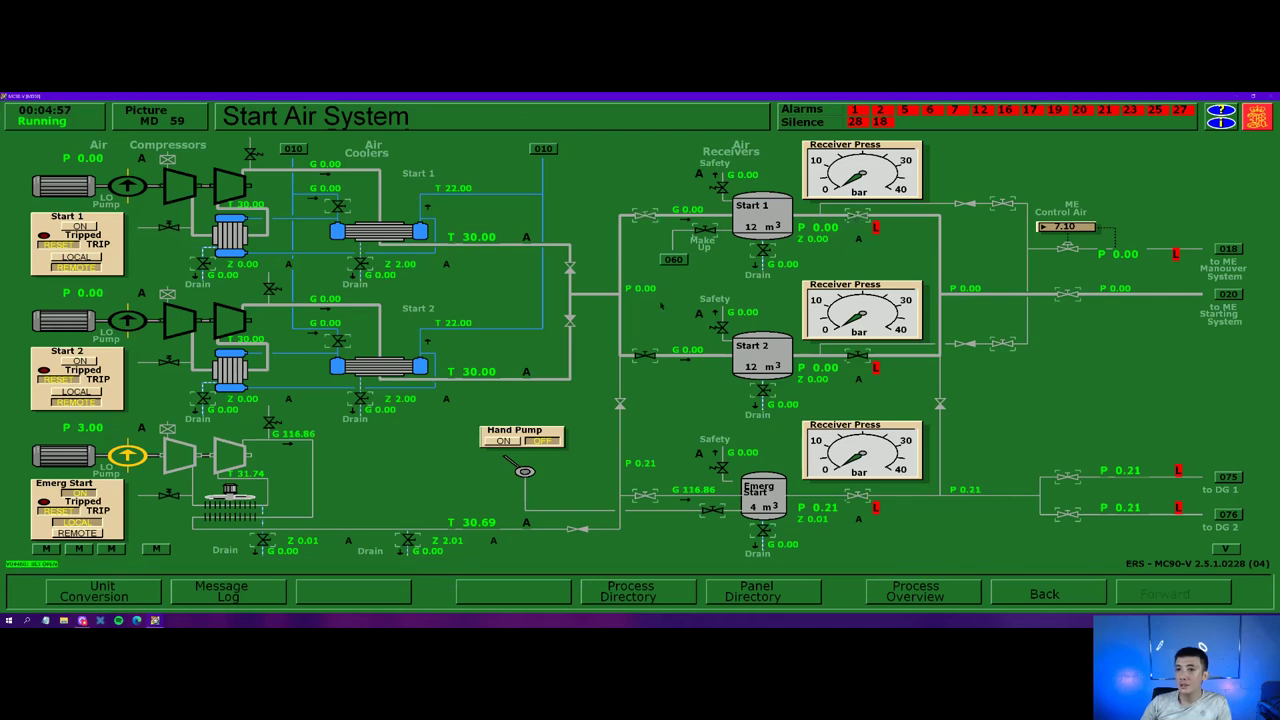
left_click(645, 355)
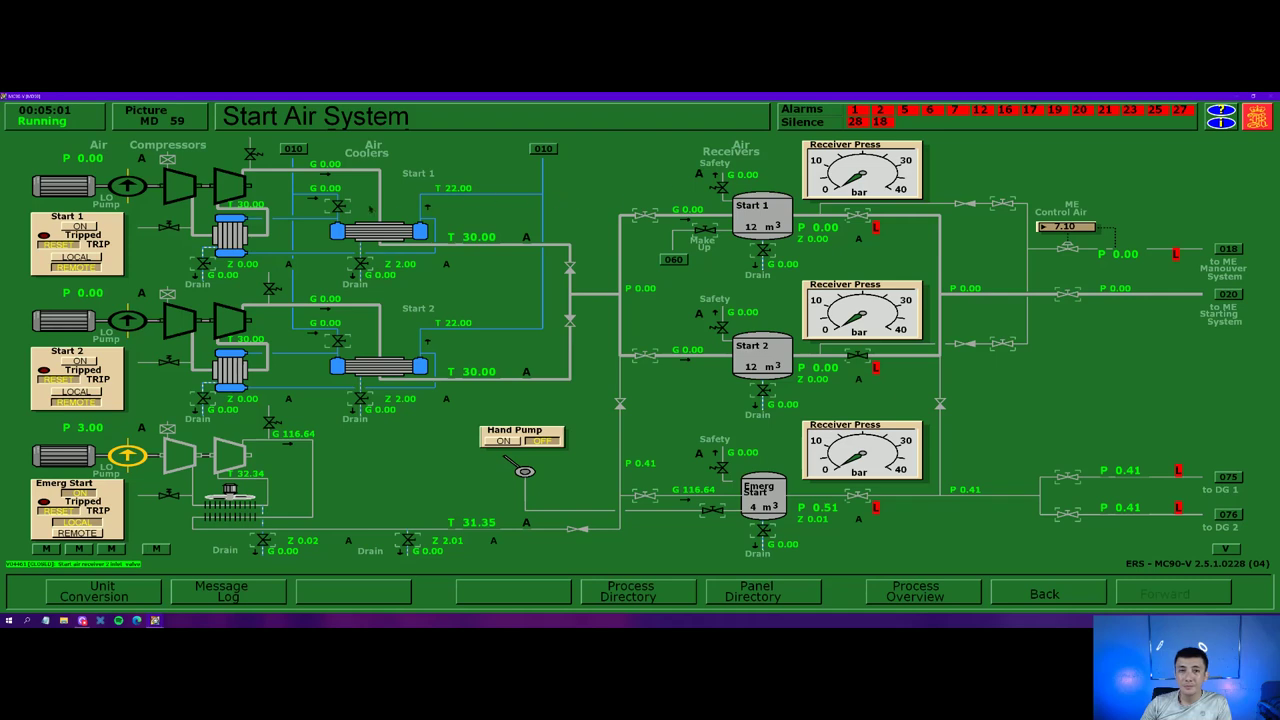
left_click(341, 206)
left_click(340, 341)
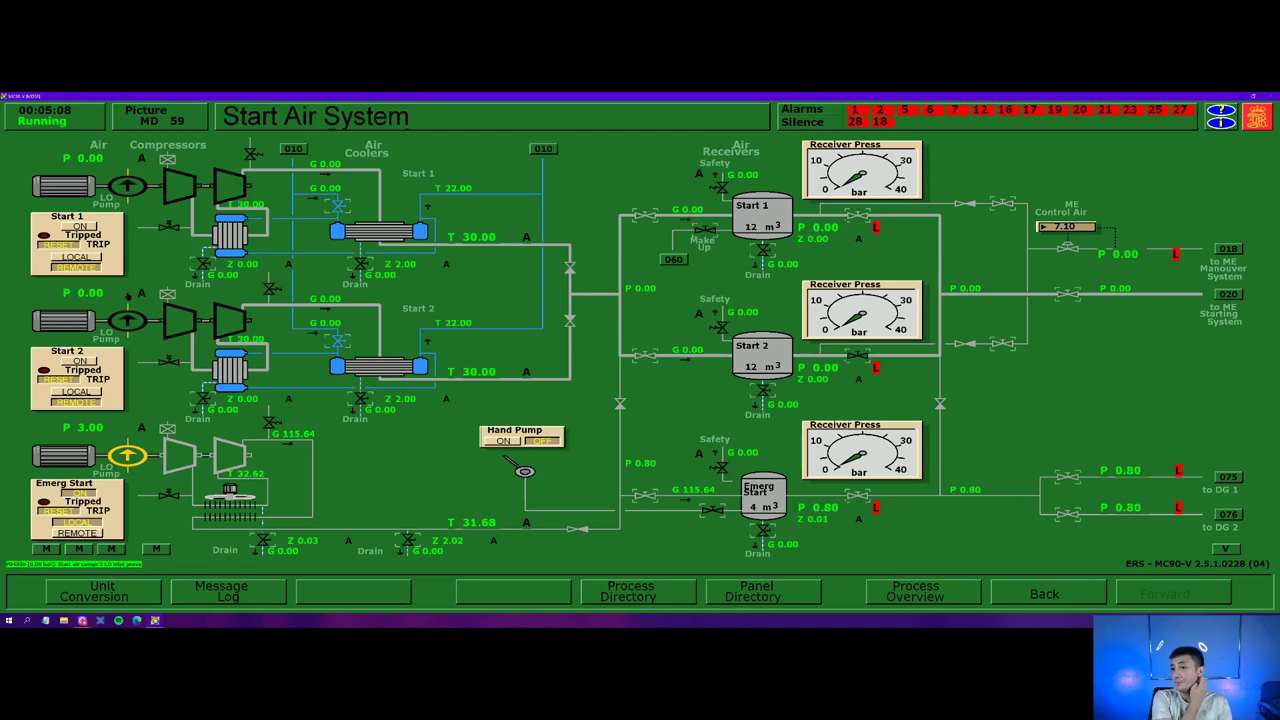
left_click(675, 598)
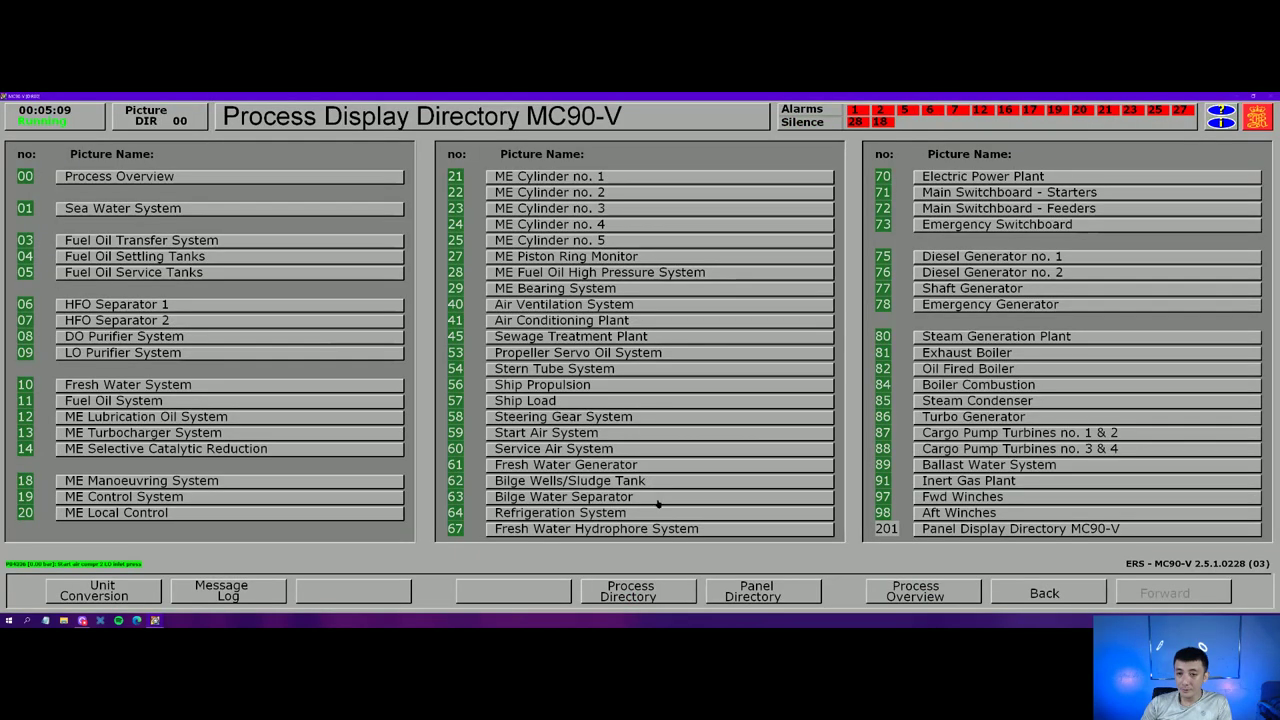
- Open the service air drier, main line and receiver inlet valves plus the air cooler water valve
left_click(578, 449)
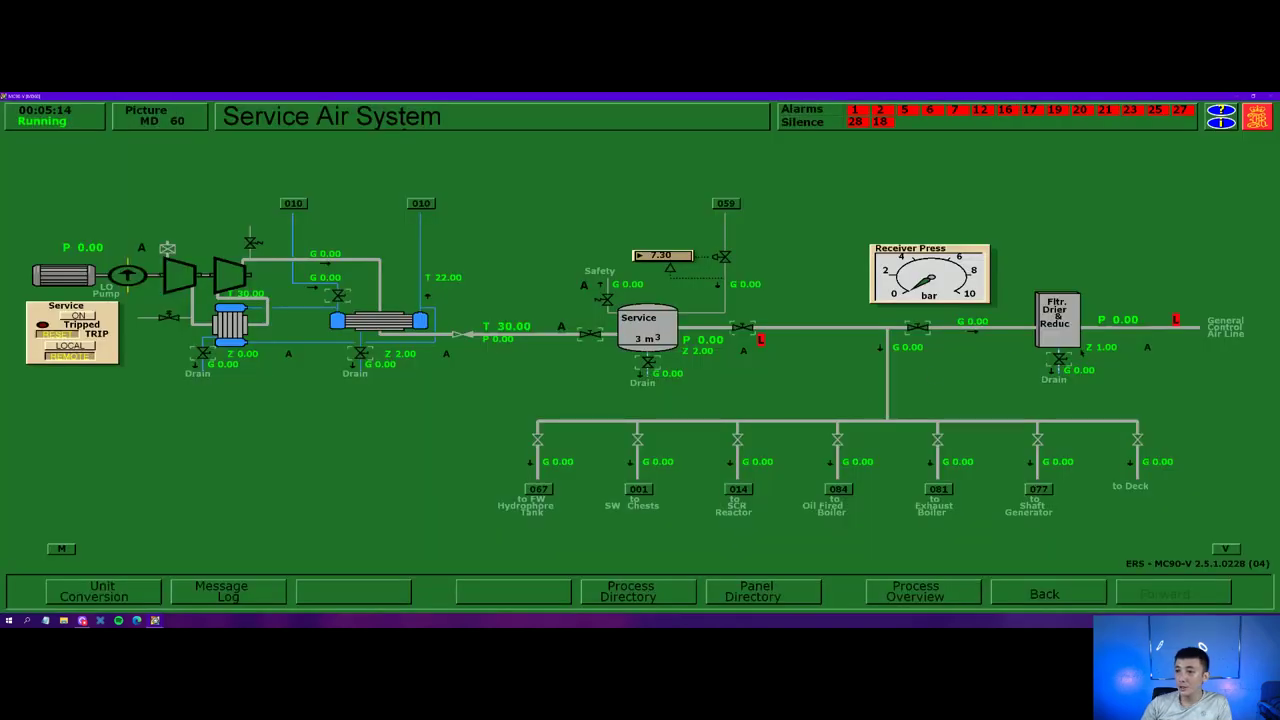
left_click(920, 329)
left_click(742, 328)
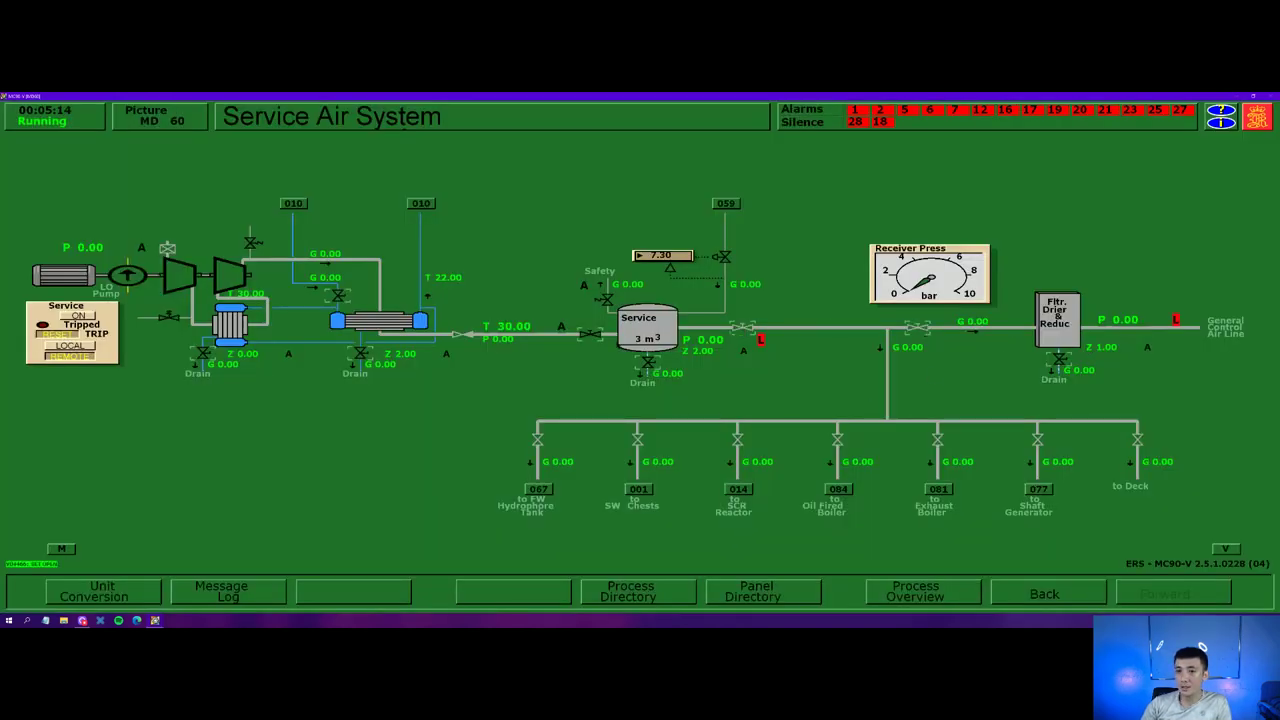
left_click(586, 336)
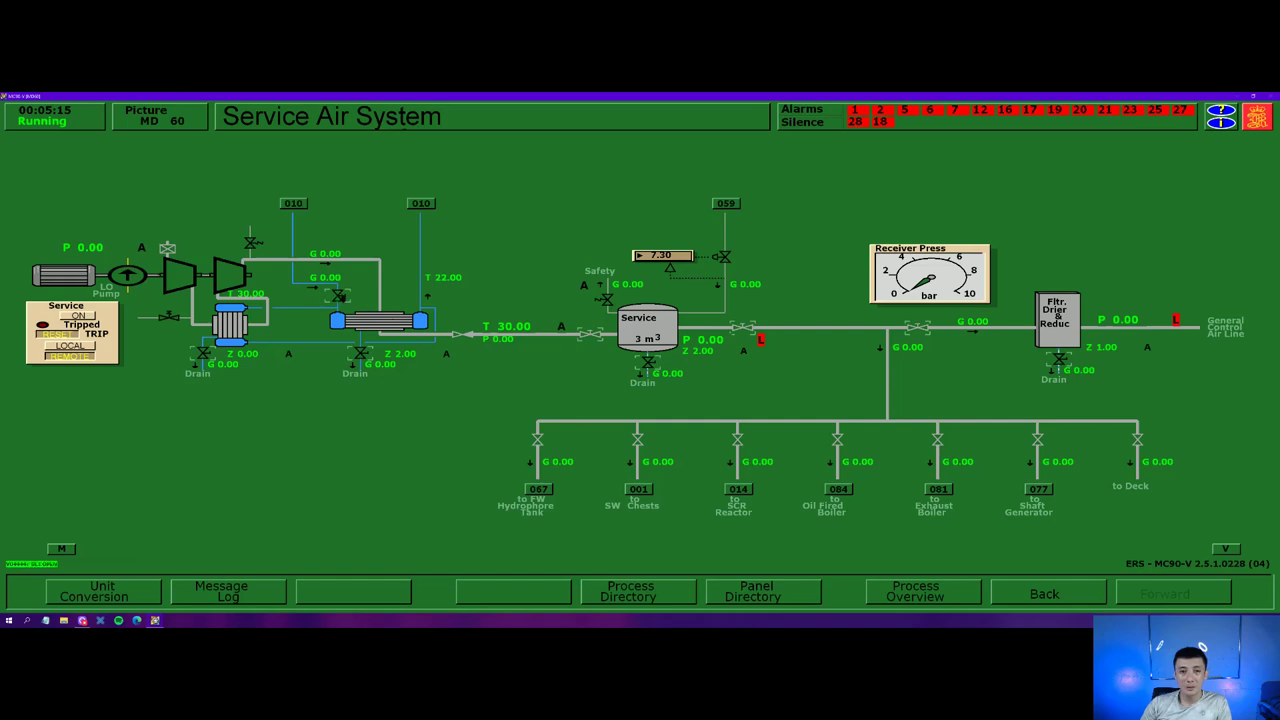
left_click(338, 296)
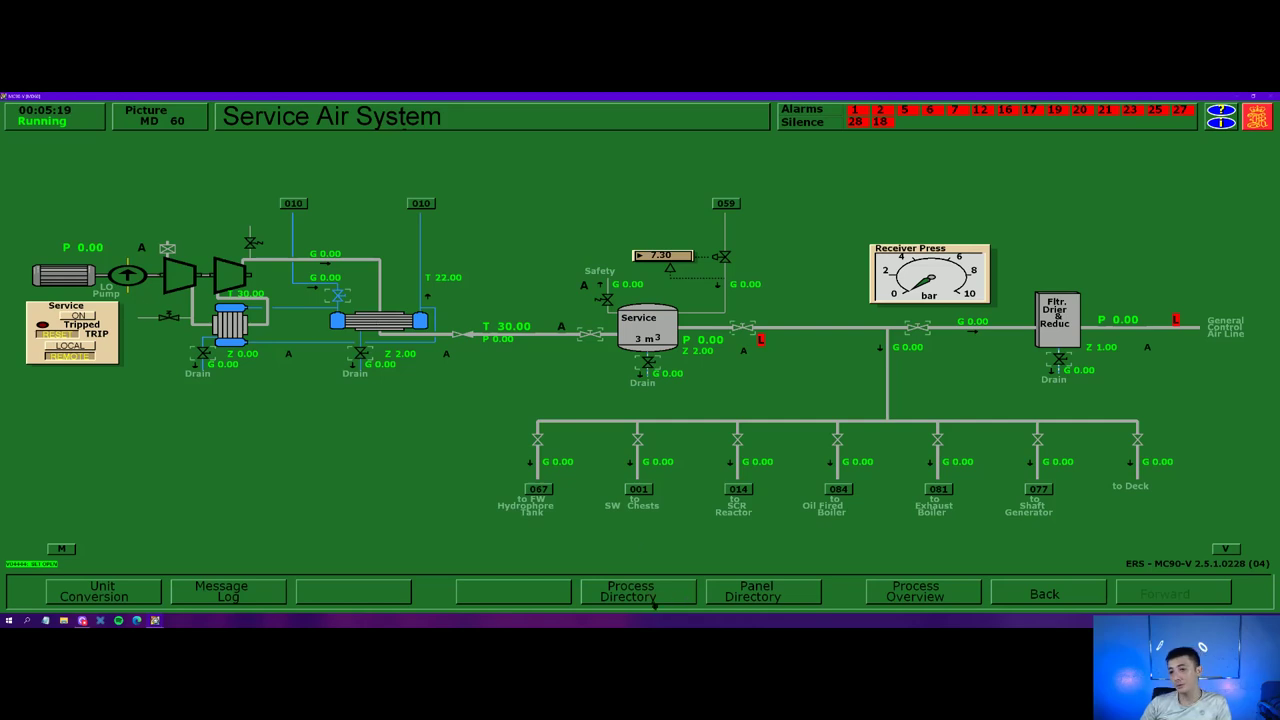
left_click(658, 598)
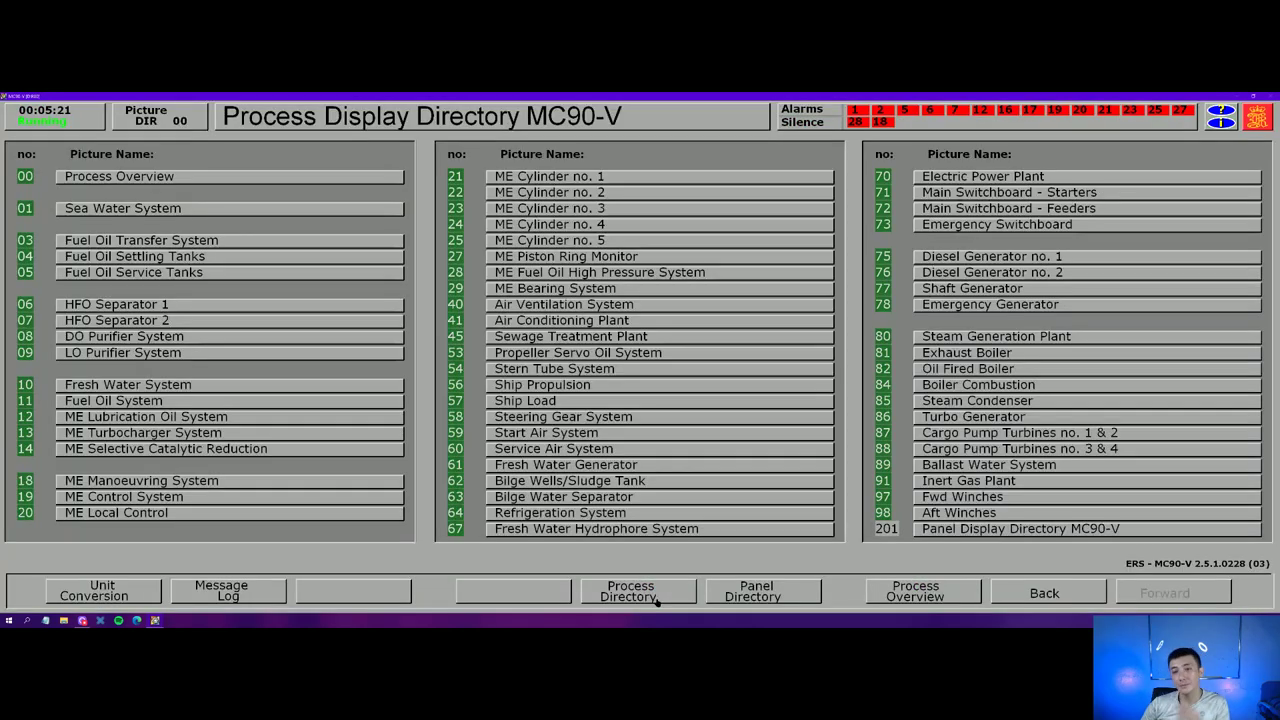
- Start DG 1's lower lube oil pump and set the LO Pump Ctr to AUTO
left_click(1052, 258)
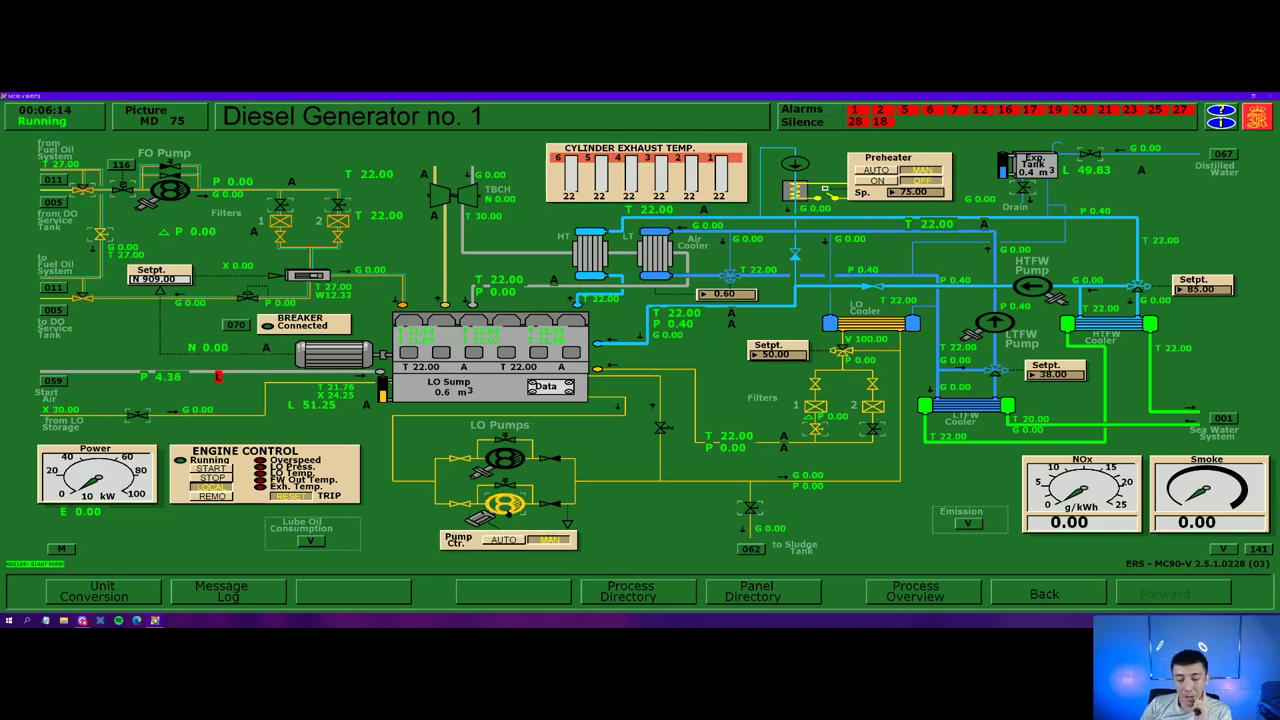
left_click(506, 504)
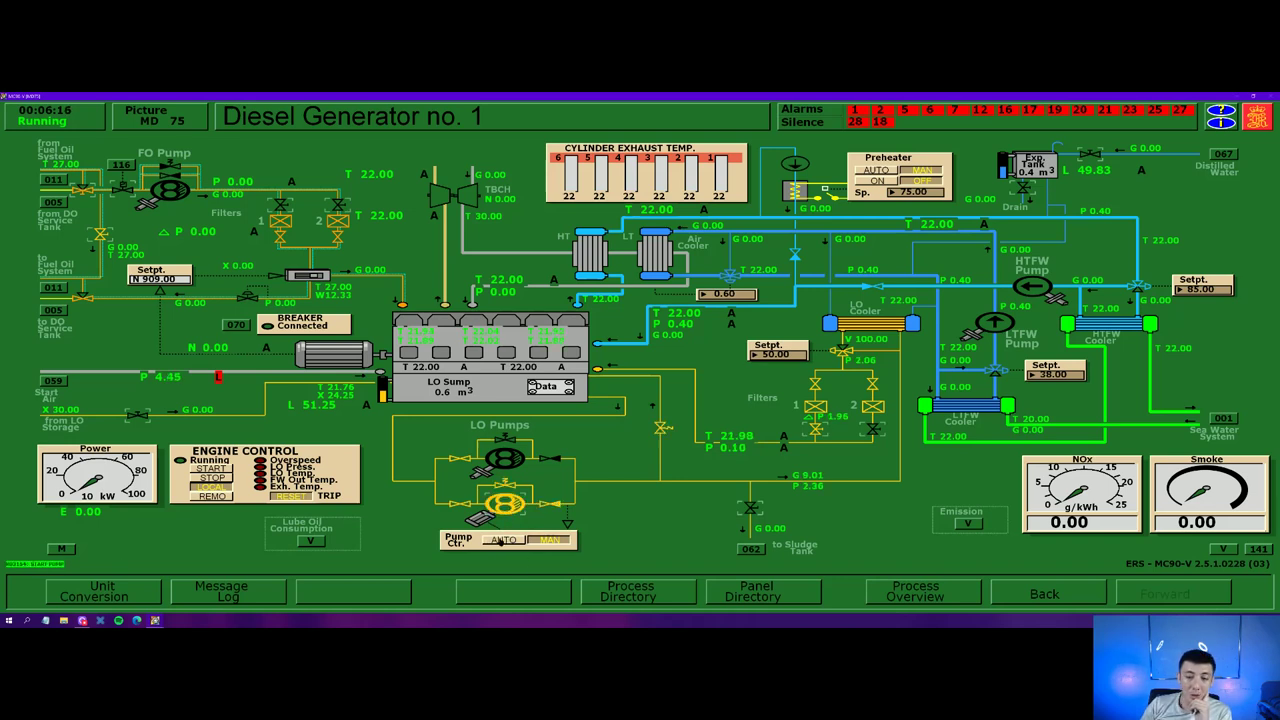
left_click(500, 540)
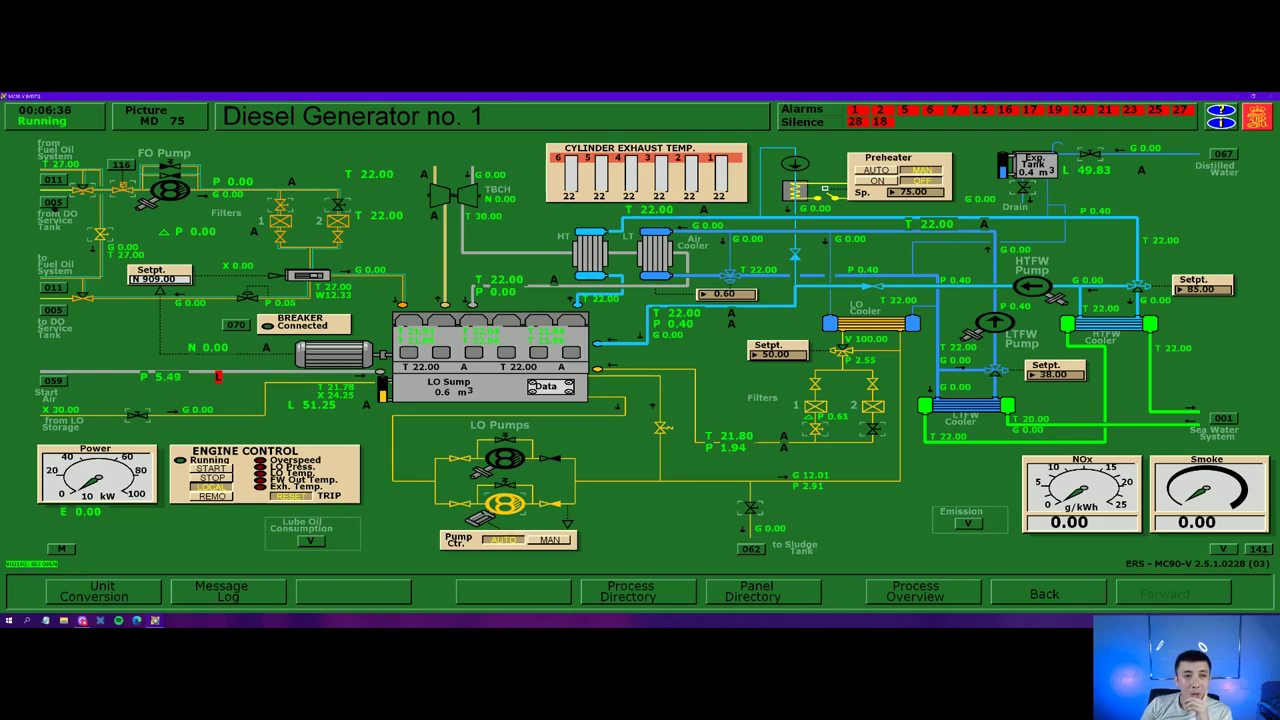
- After checking the Fuel Oil Service Tanks, set DG 1's preheater to MAN and switch it ON
left_click(52, 179)
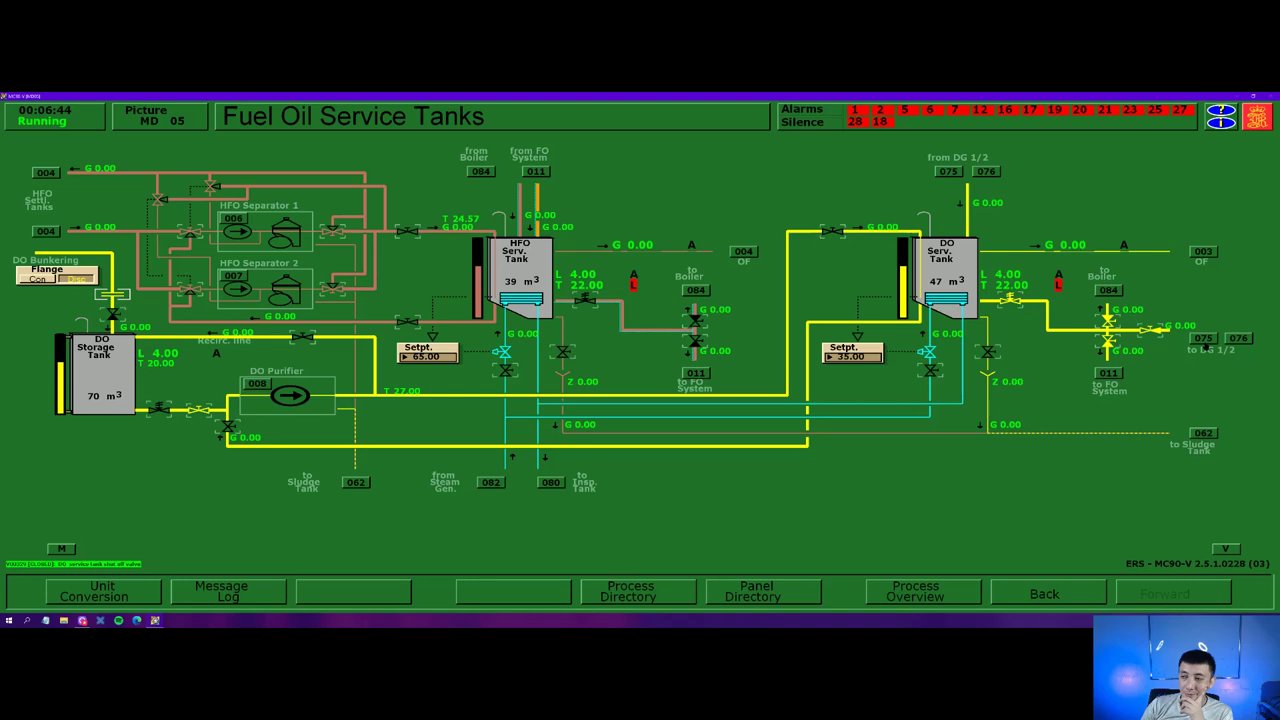
left_click(1200, 338)
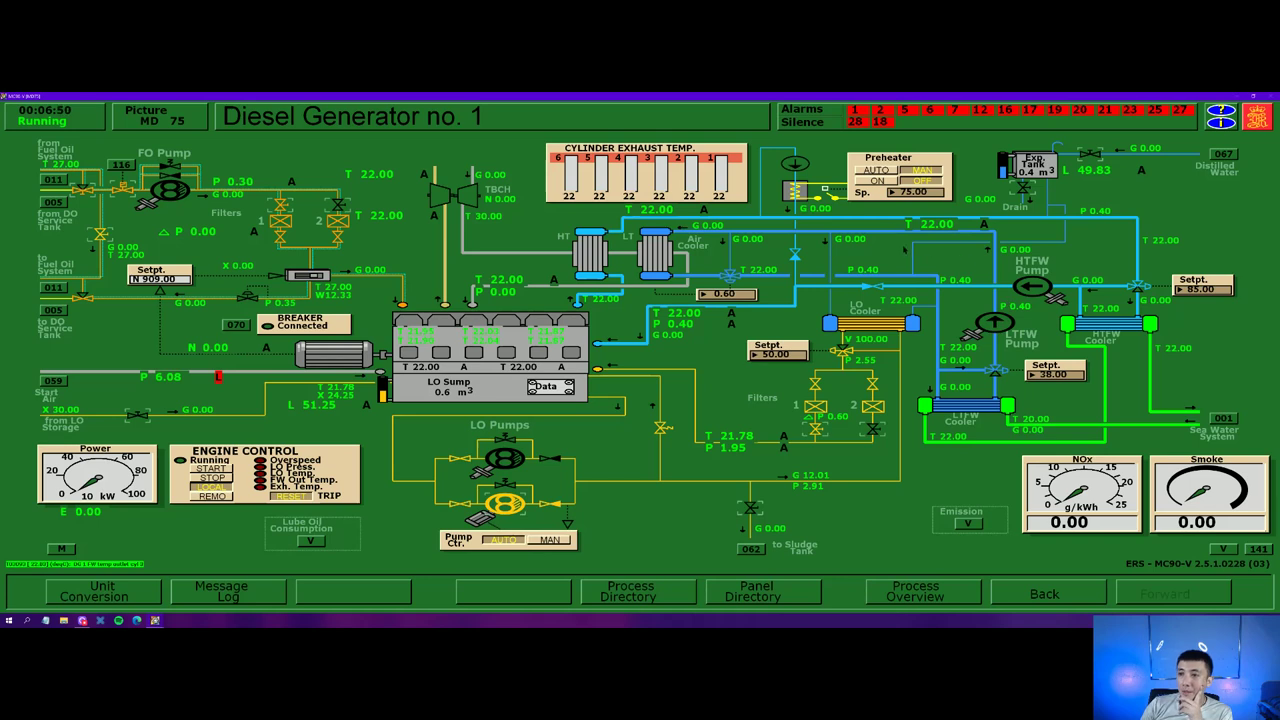
left_click(890, 174)
left_click(884, 179)
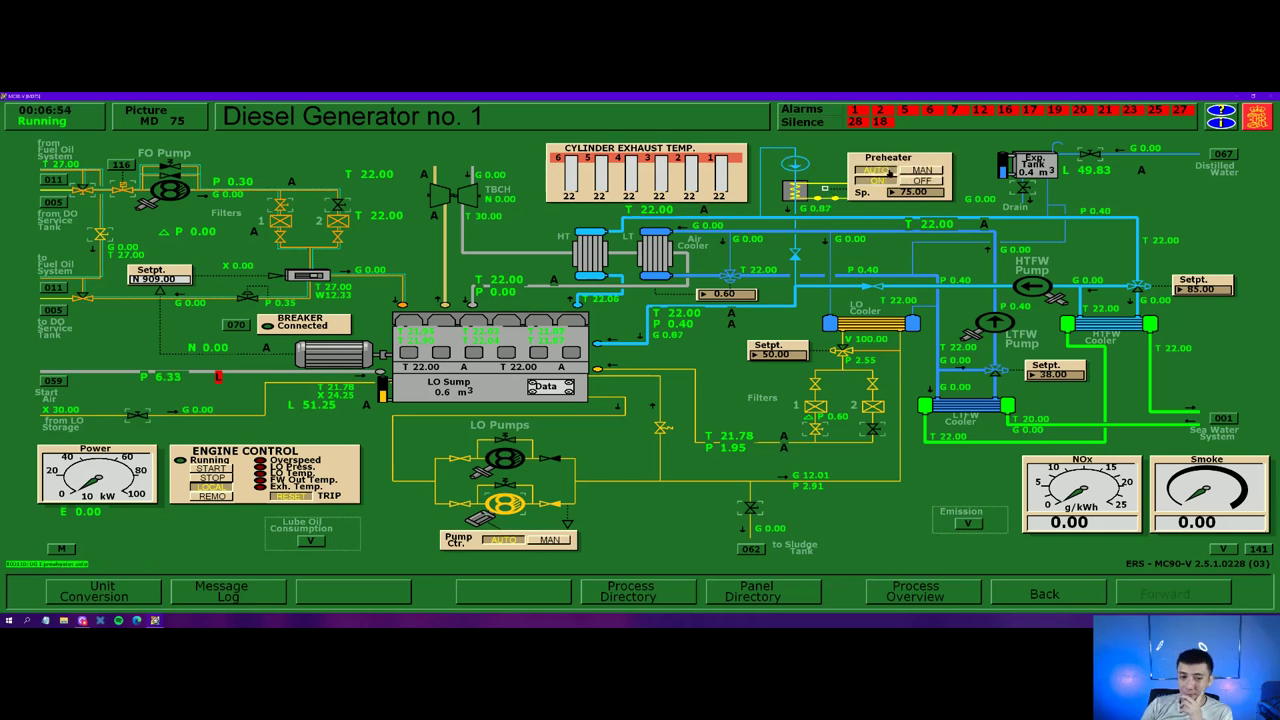
left_click(658, 600)
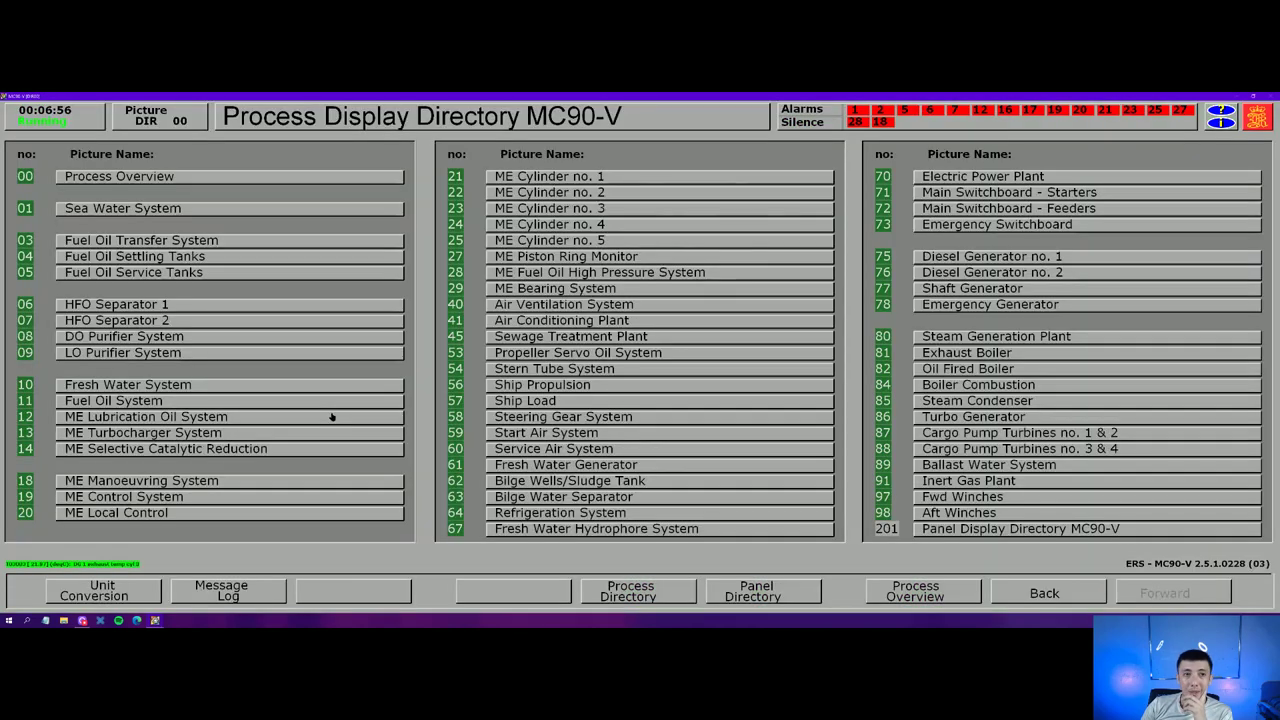
- Open the sea chest, FW Cooler 1 and overboard valves, then start the auxiliary sea water pump
left_click(193, 212)
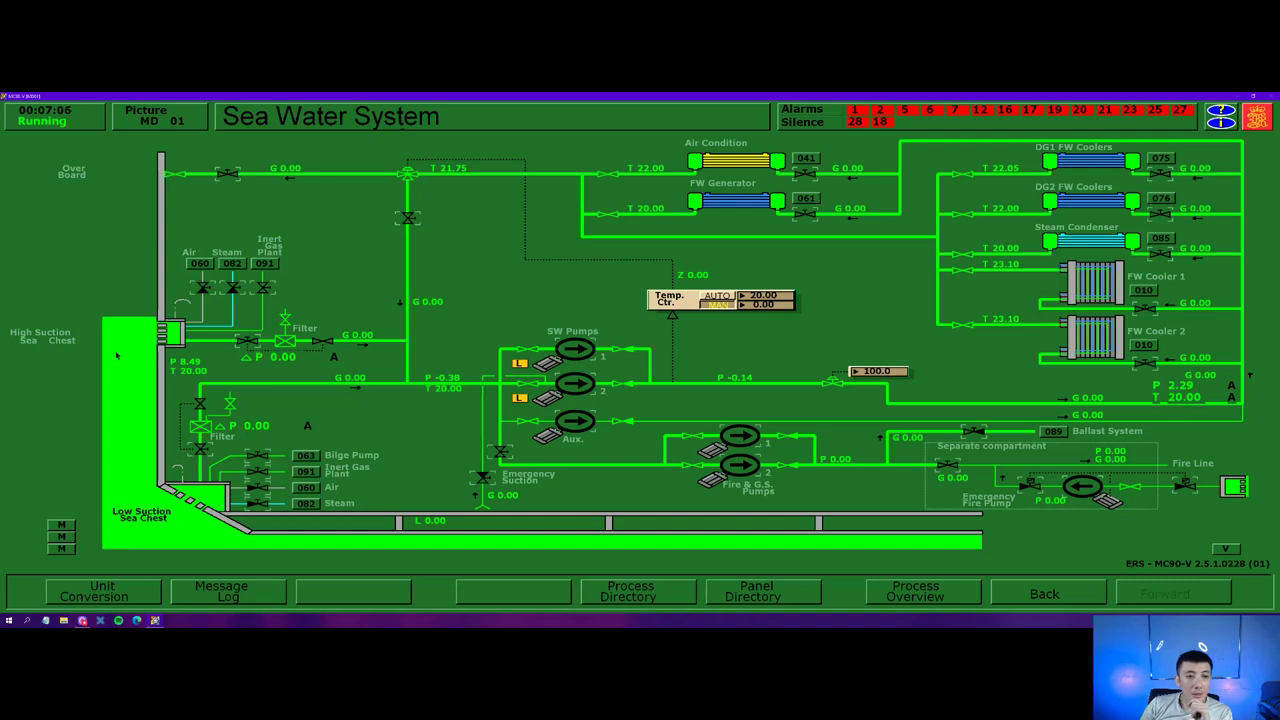
left_click(247, 345)
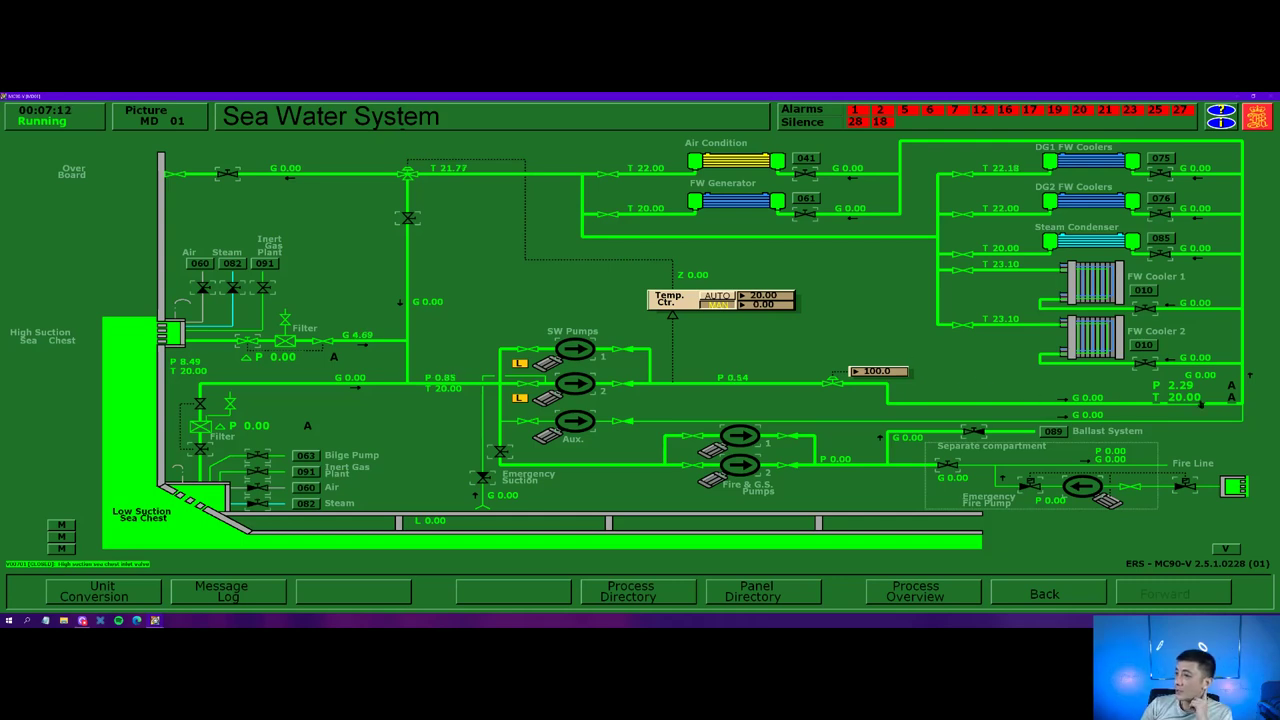
left_click(1145, 312)
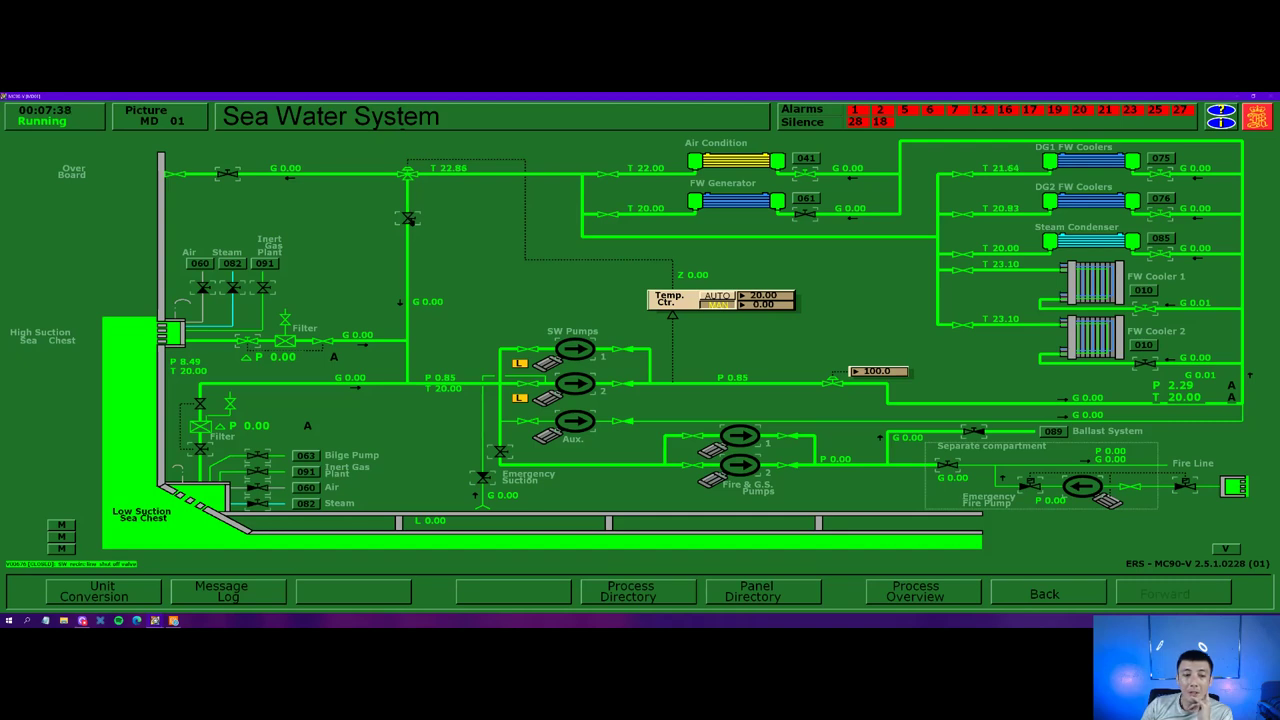
left_click(408, 217)
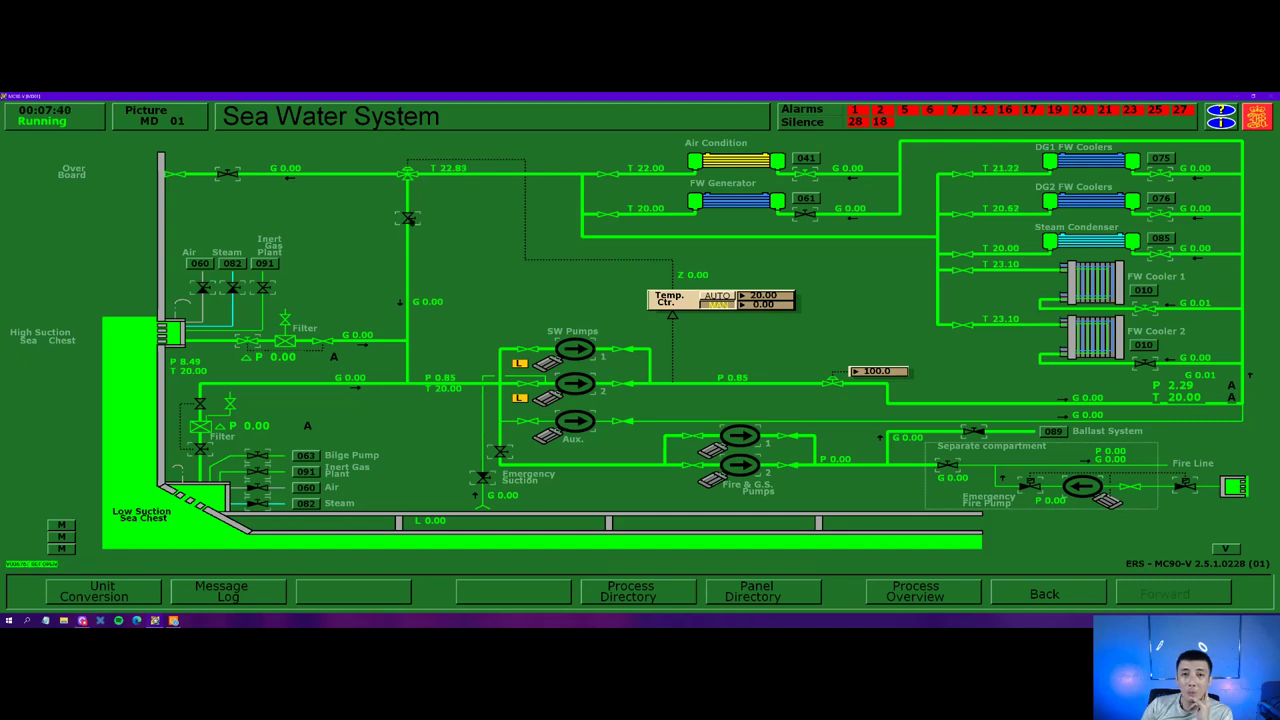
left_click(227, 176)
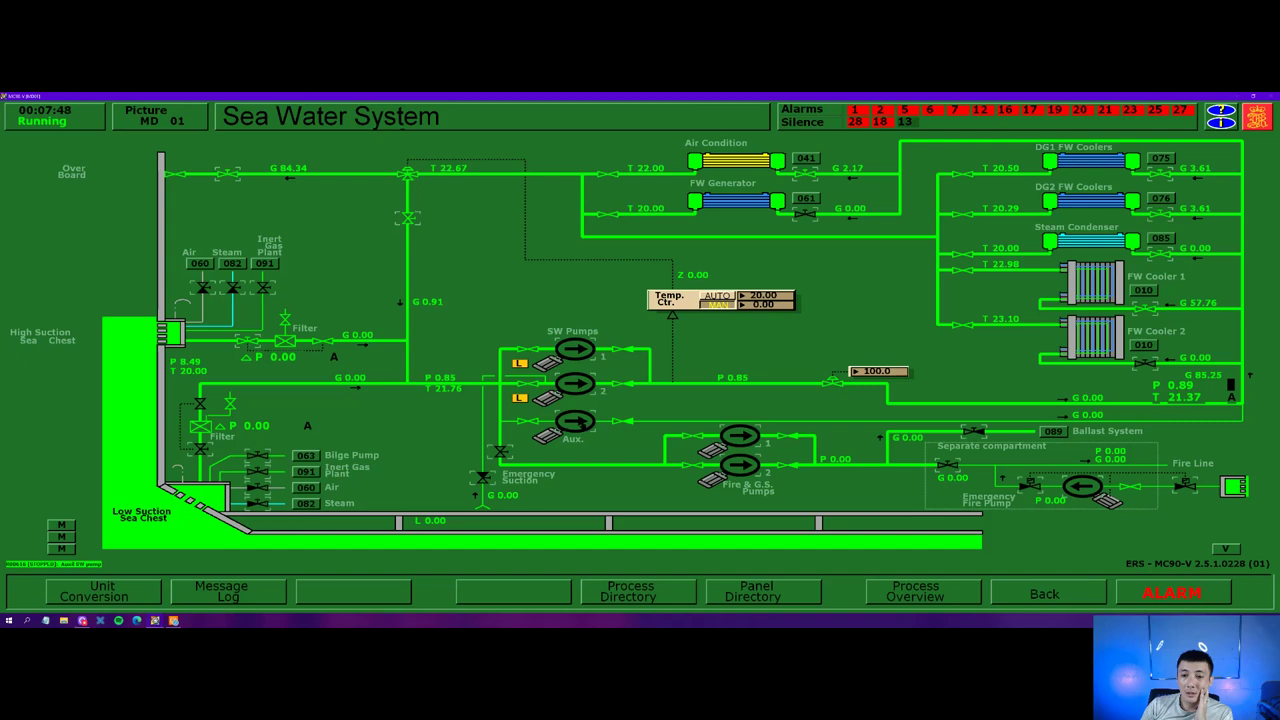
left_click(581, 424)
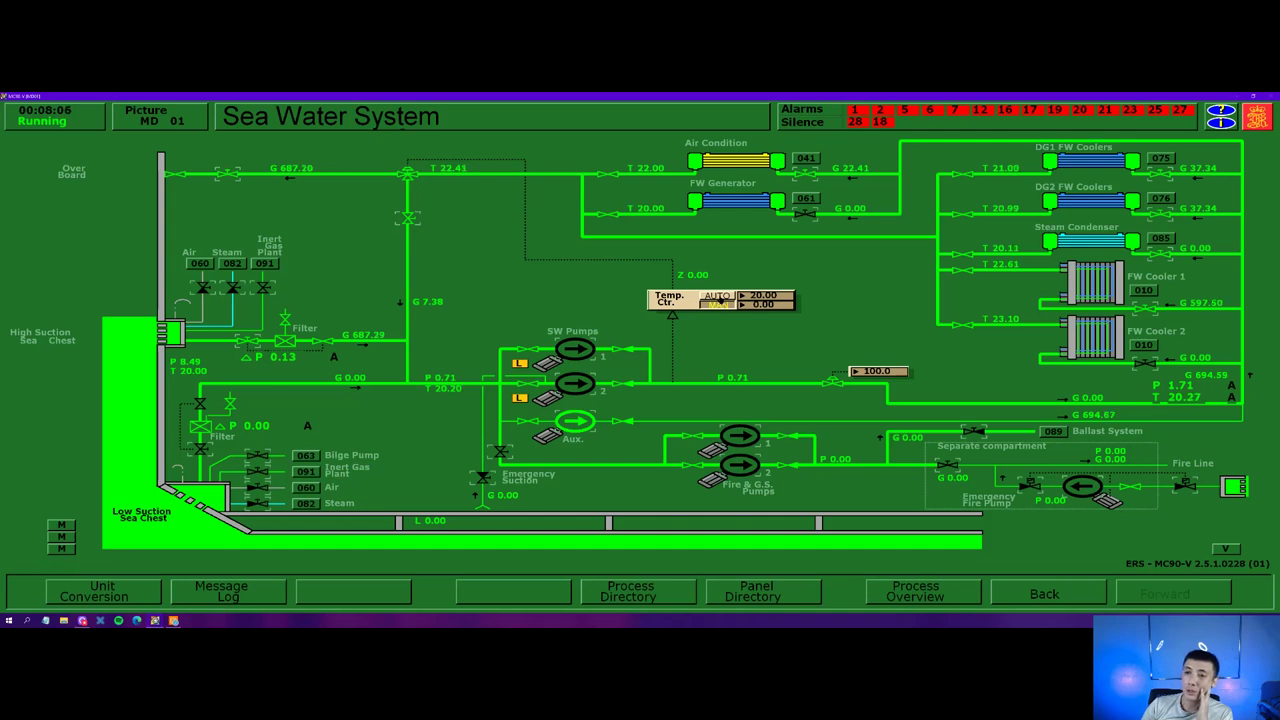
- Switch the sea water Temp. Ctr. from AUTO to MAN
left_click(719, 299)
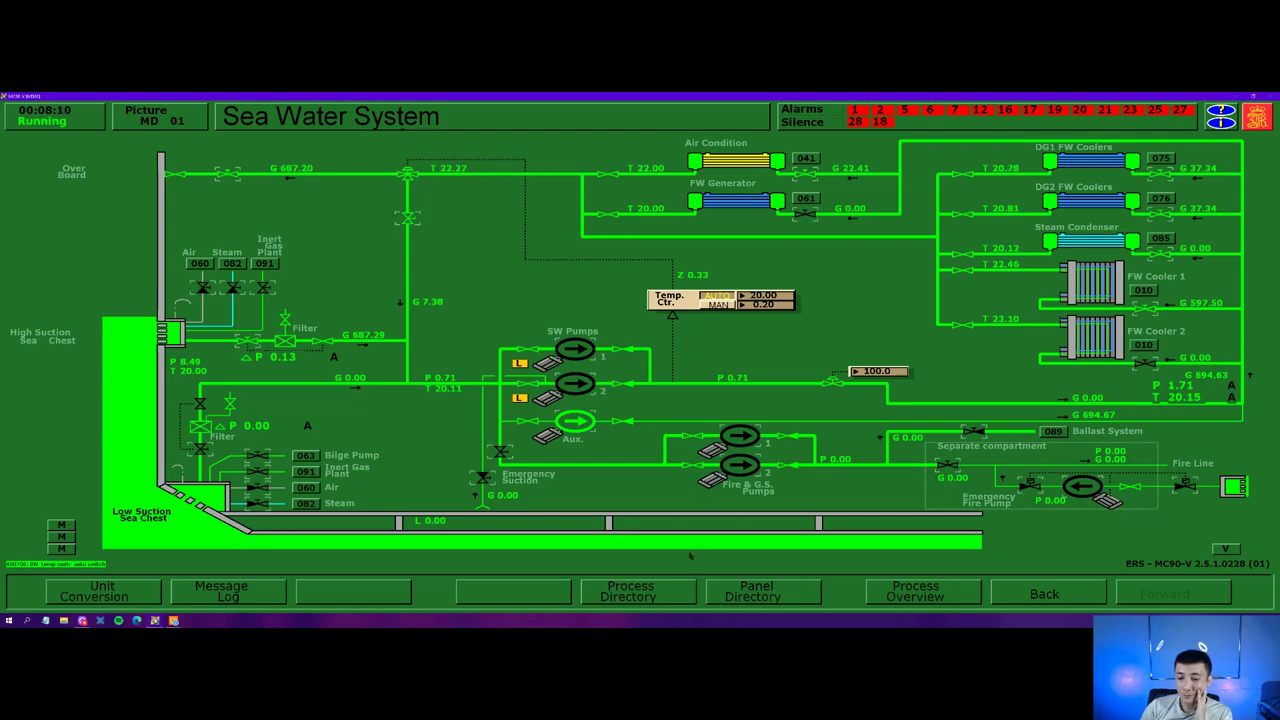
left_click(676, 585)
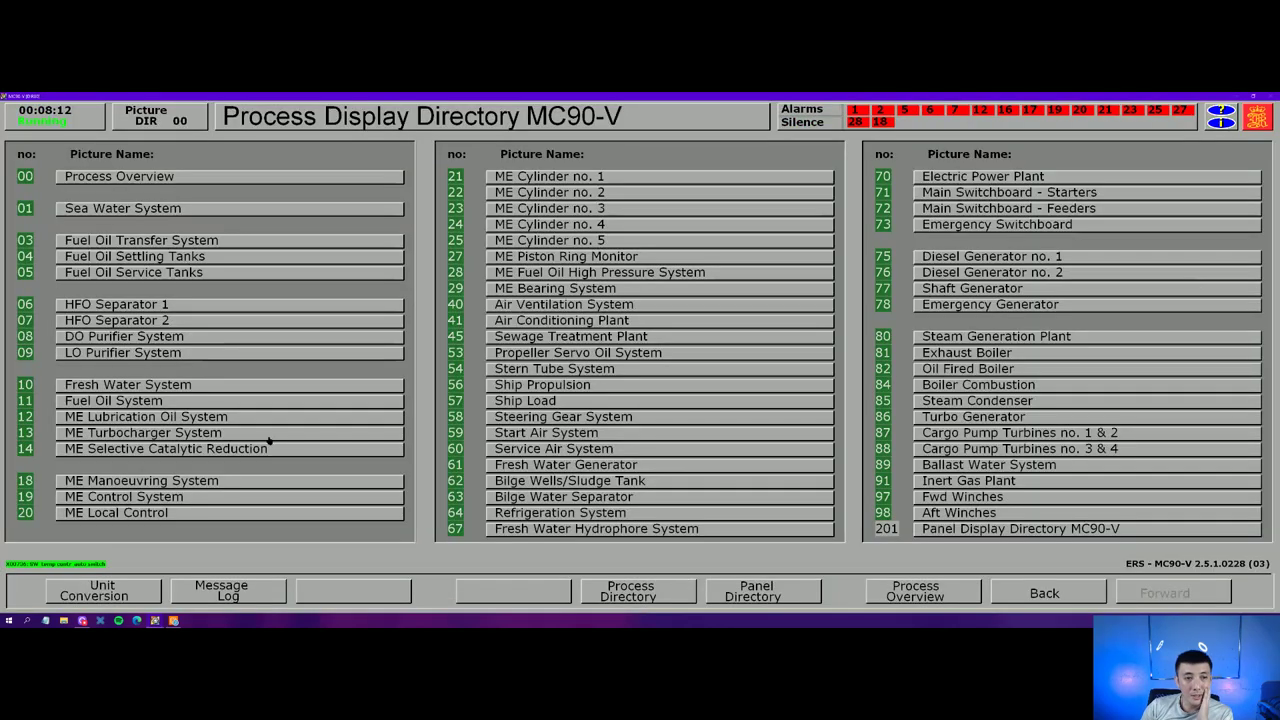
- Set the FW cooler outlet valves, open the HTFW and preheater bypasses, and cycle the ME inlet valve
left_click(156, 386)
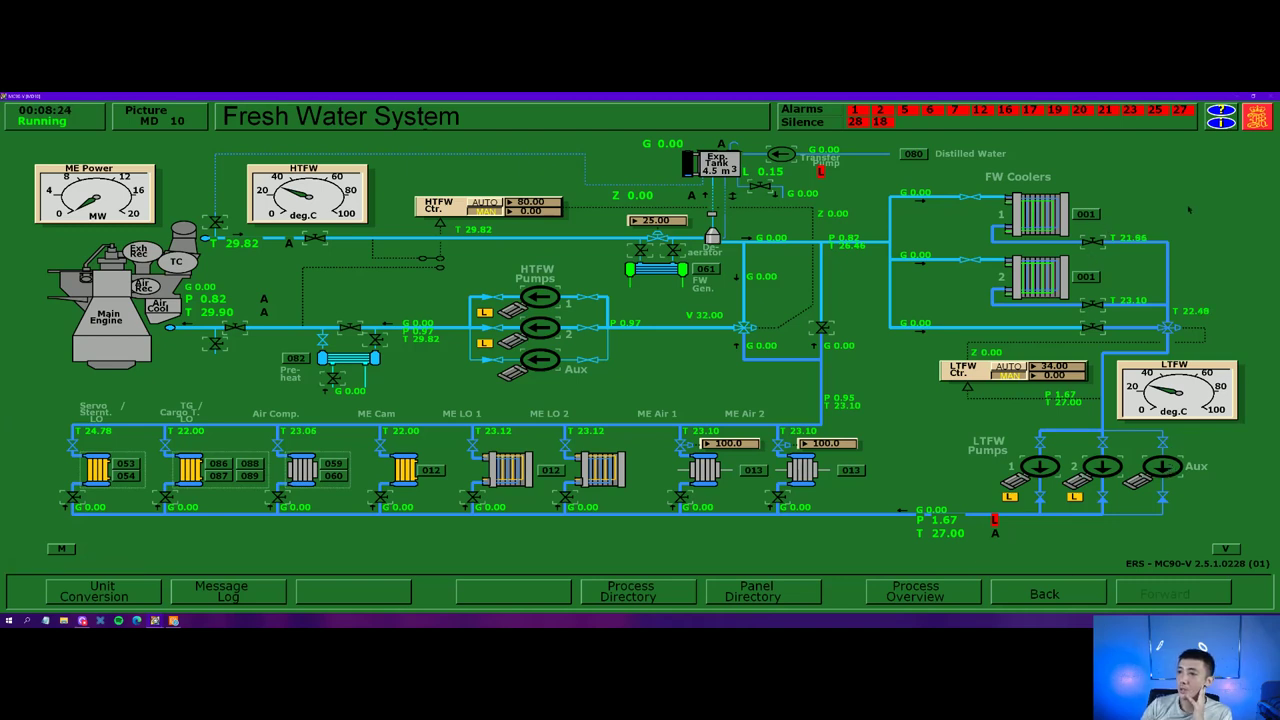
left_click(1092, 243)
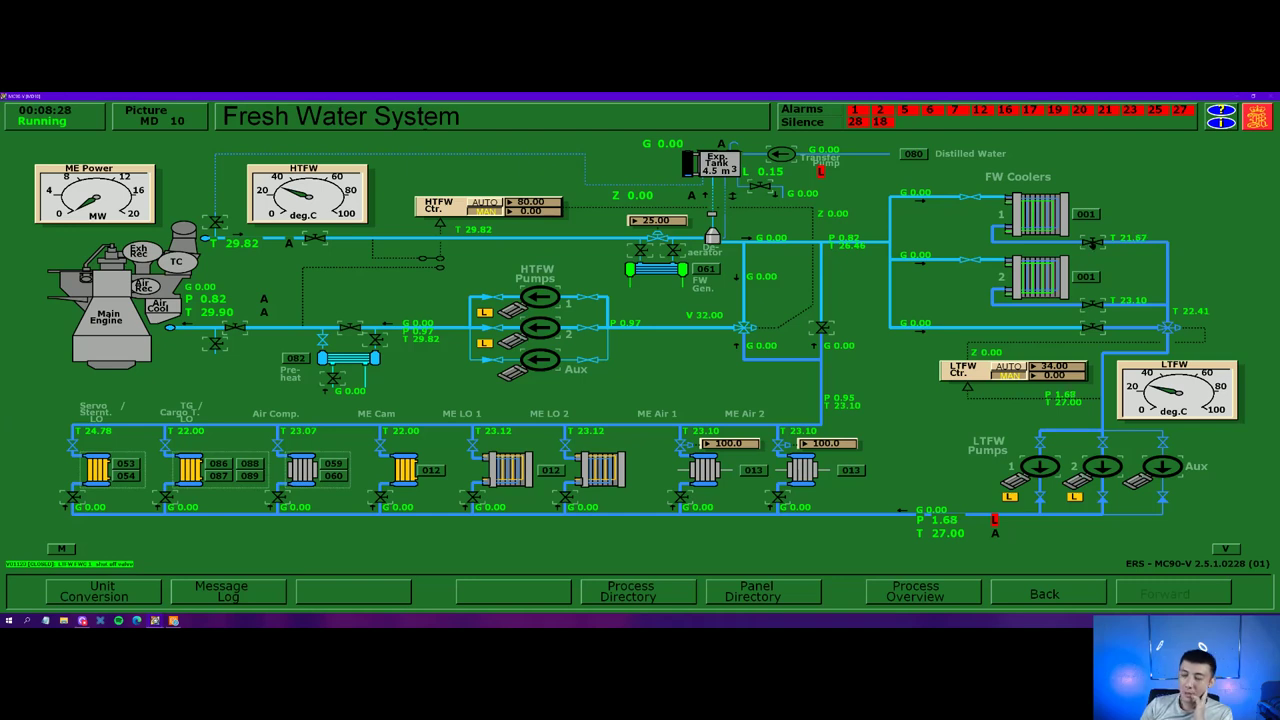
left_click(1092, 327)
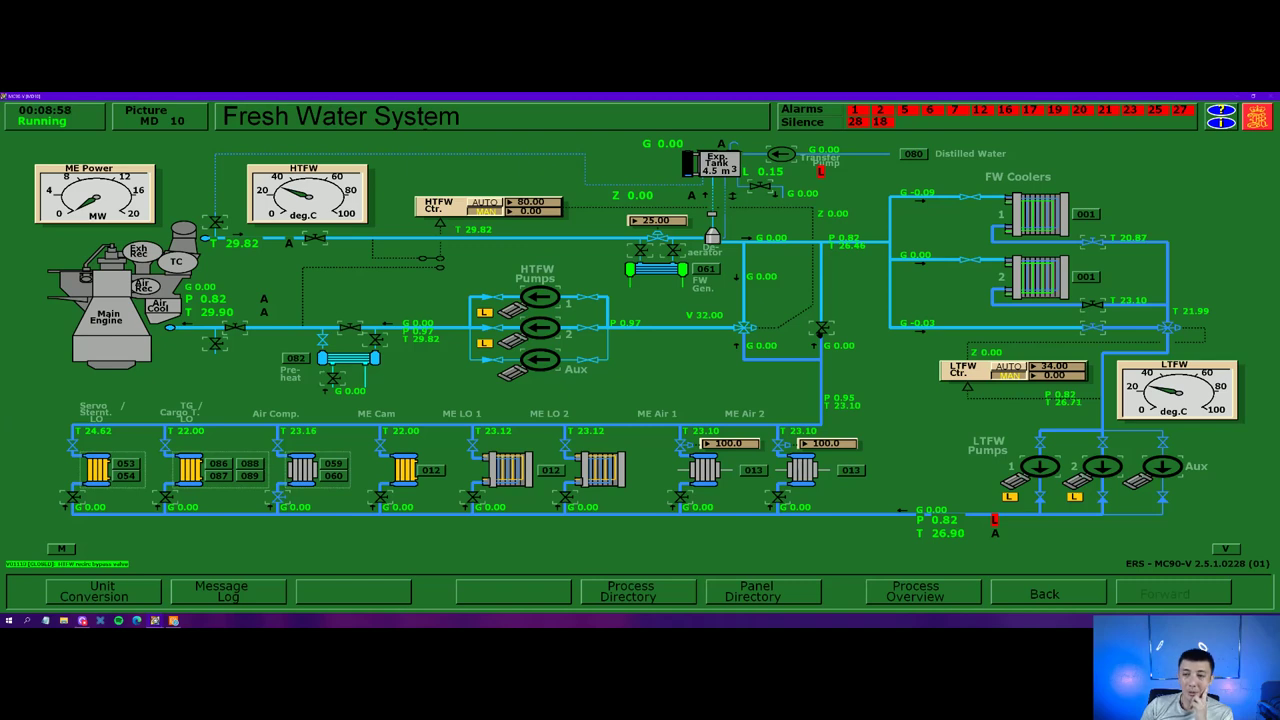
left_click(820, 330)
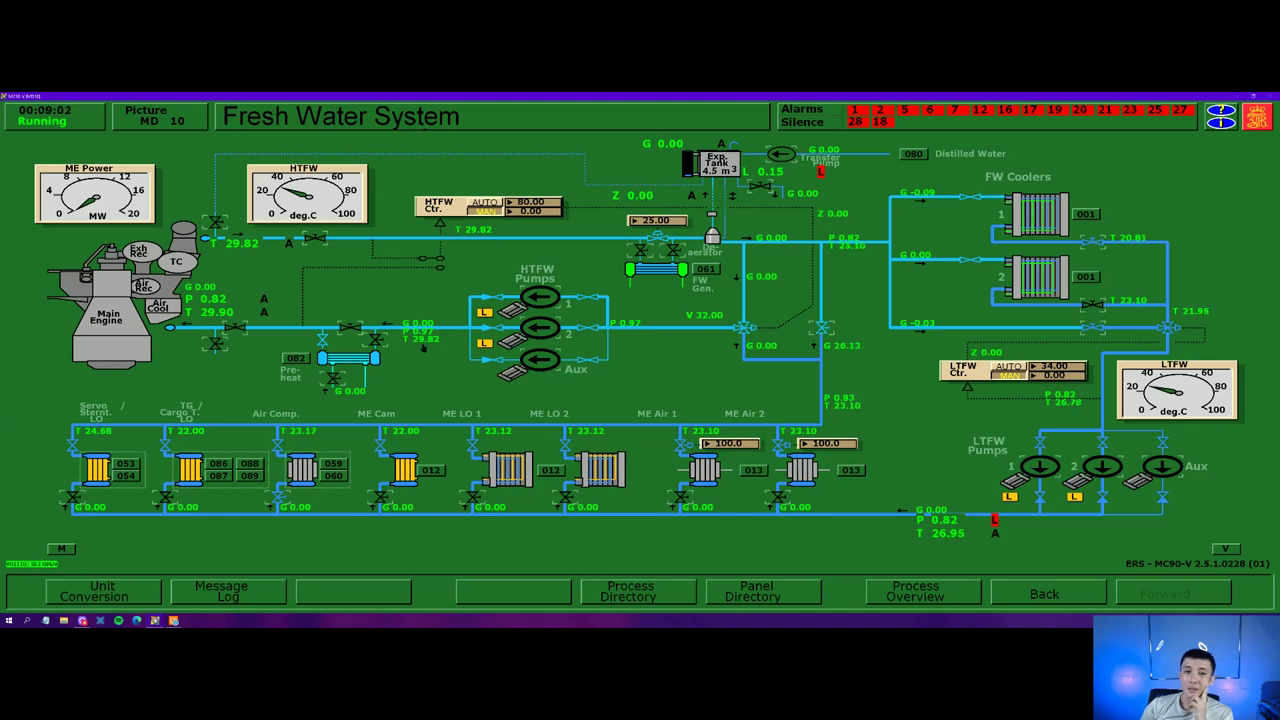
left_click(352, 328)
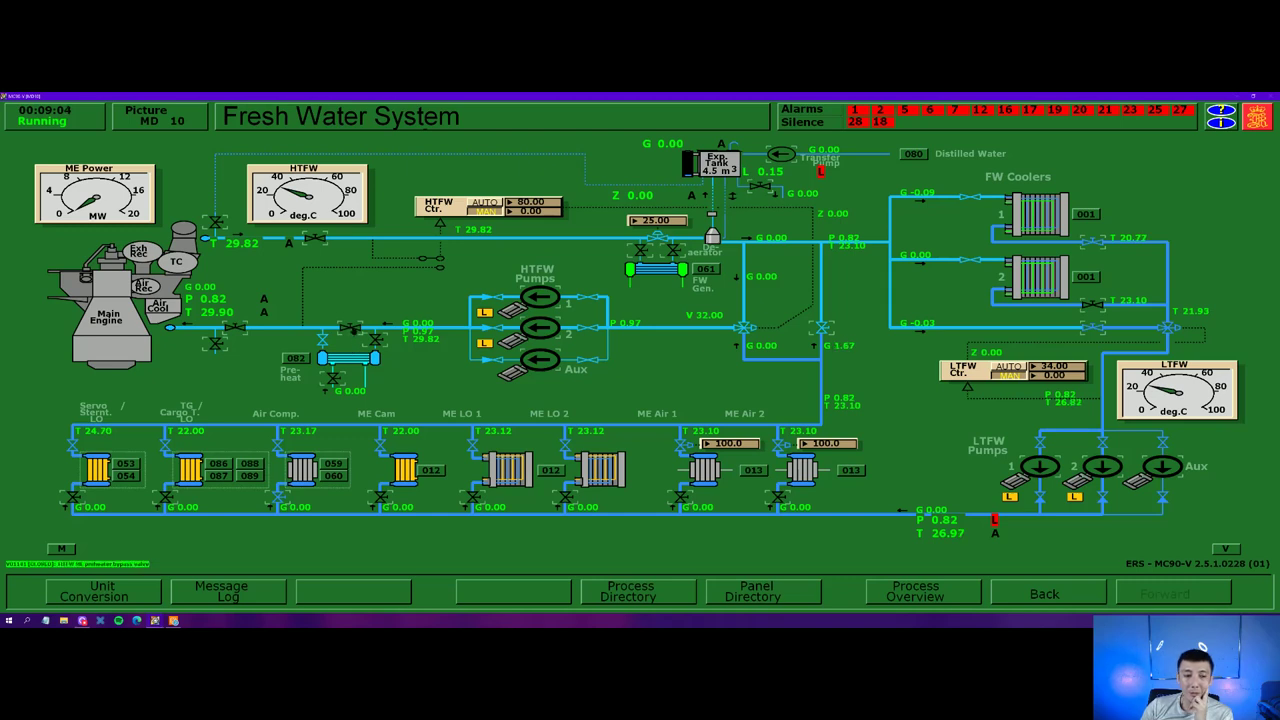
left_click(234, 328)
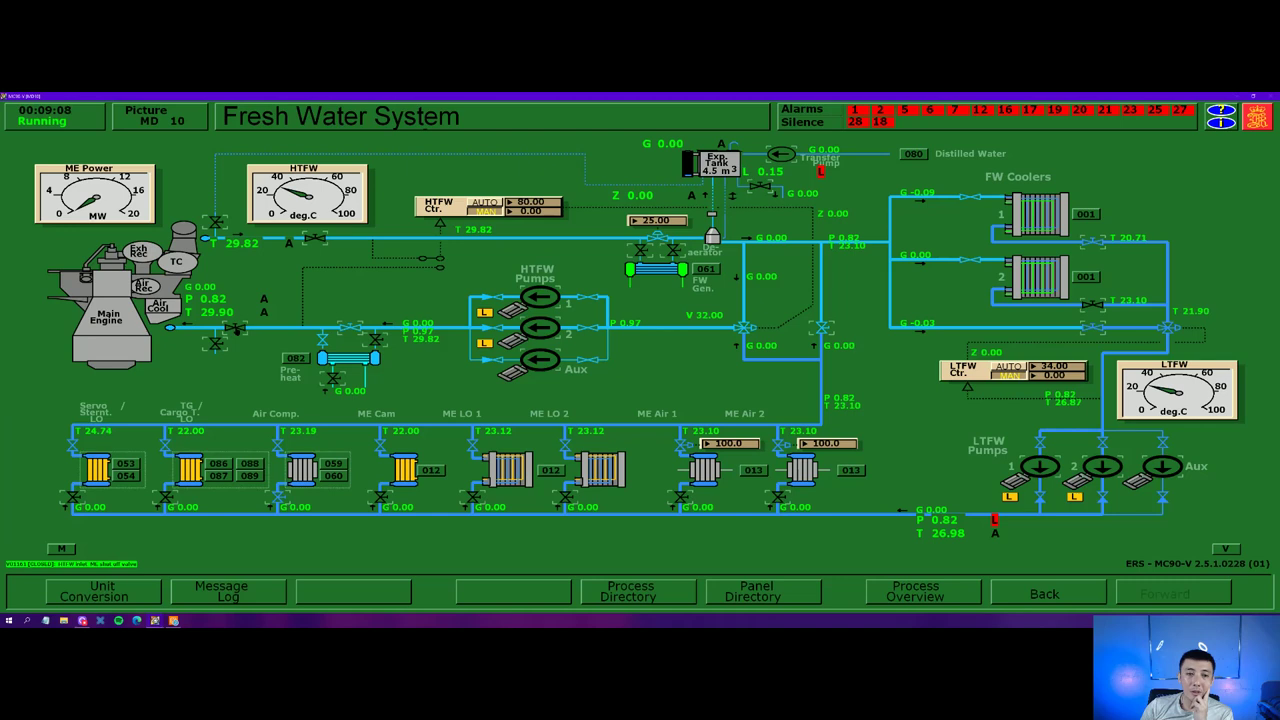
left_click(234, 328)
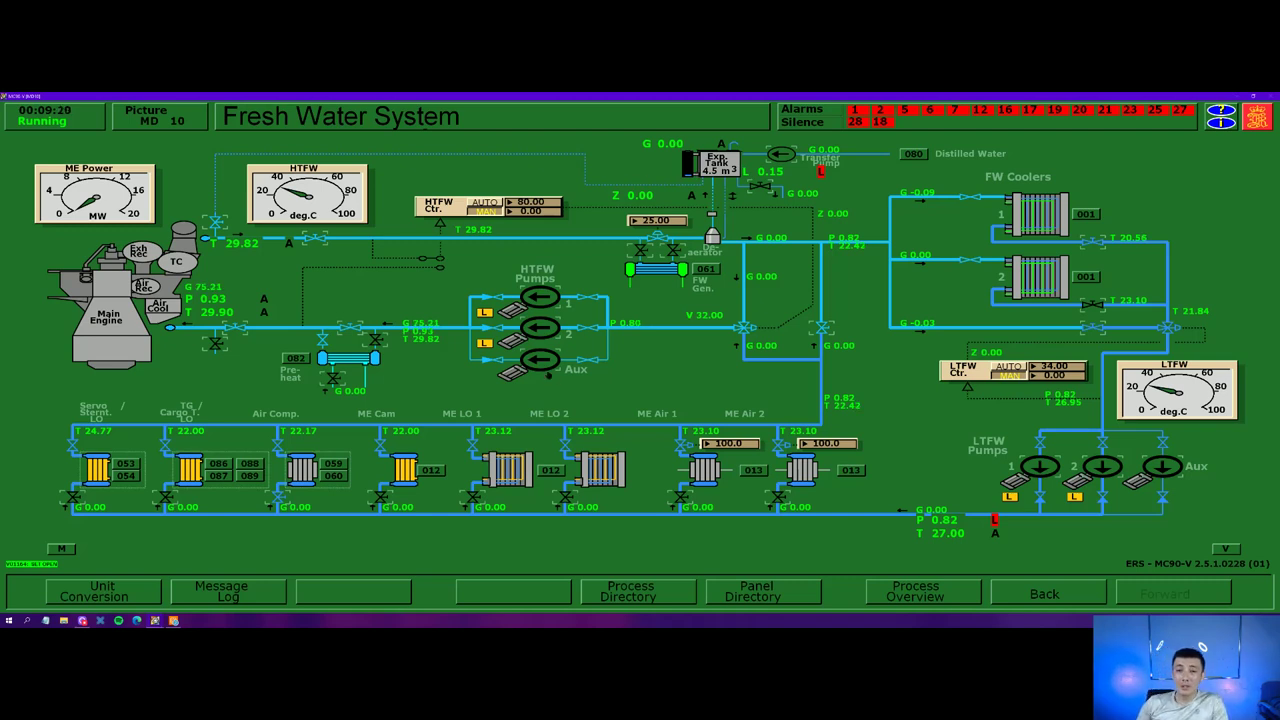
- Start the auxiliary HTFW pump and the auxiliary LTFW pump
left_click(544, 367)
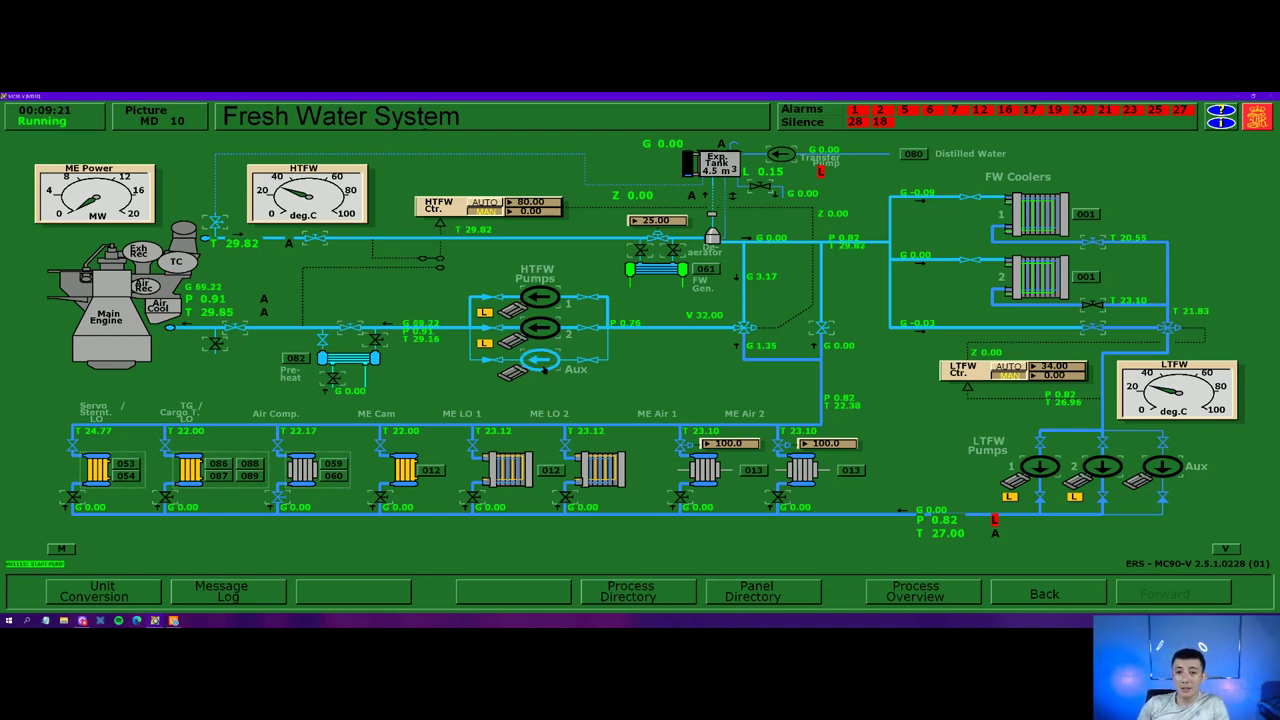
left_click(1163, 466)
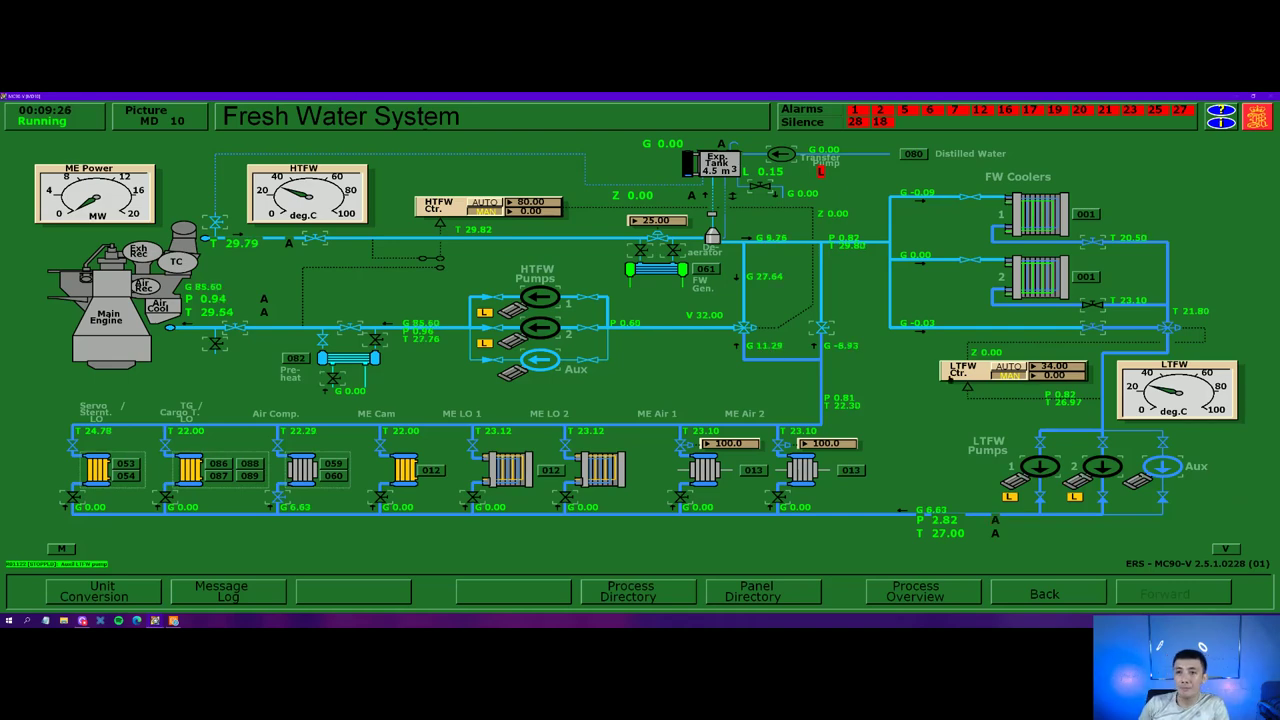
left_click(627, 593)
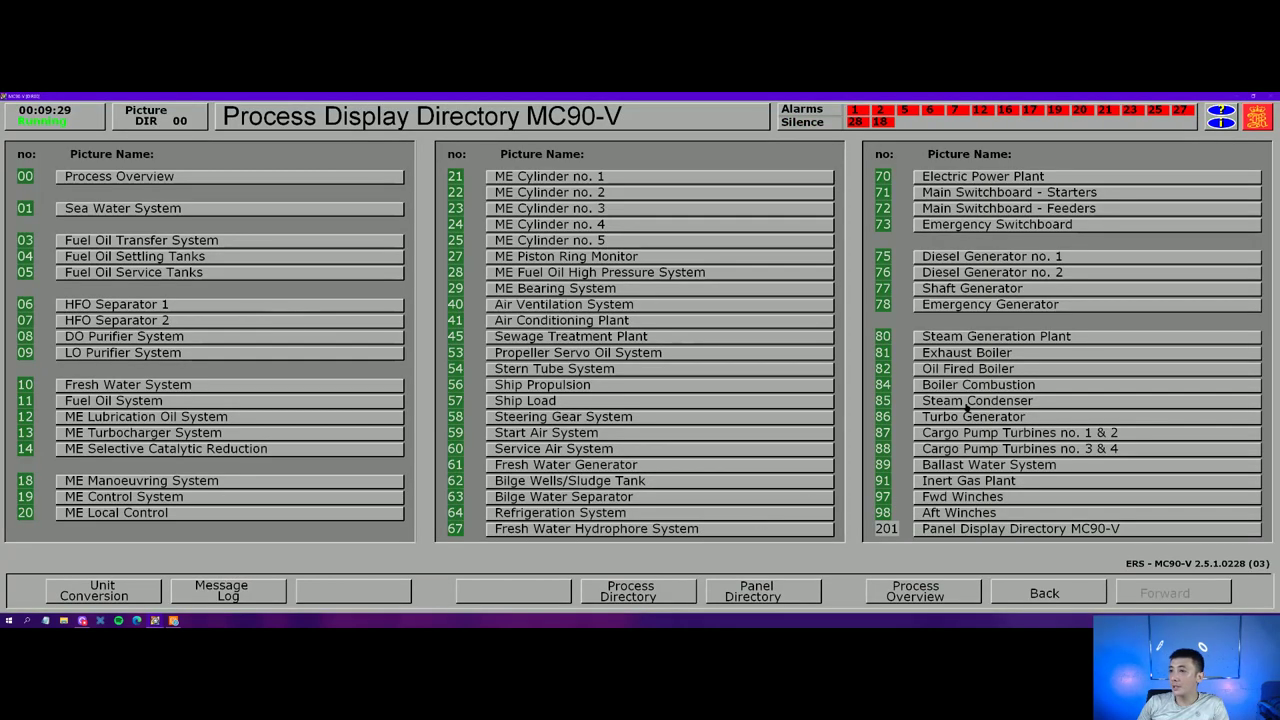
- Press START on Diesel Generator no. 1's Engine Control panel to run it up to about 320 rpm
left_click(1003, 258)
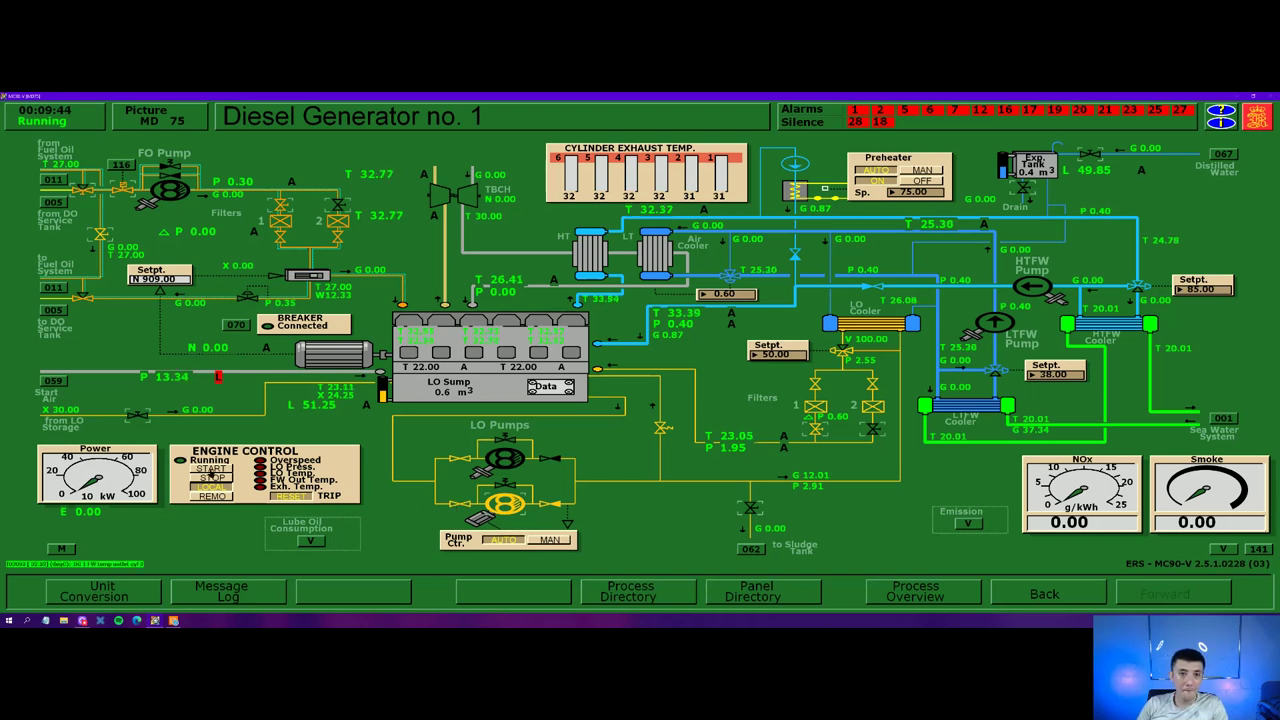
left_click(210, 469)
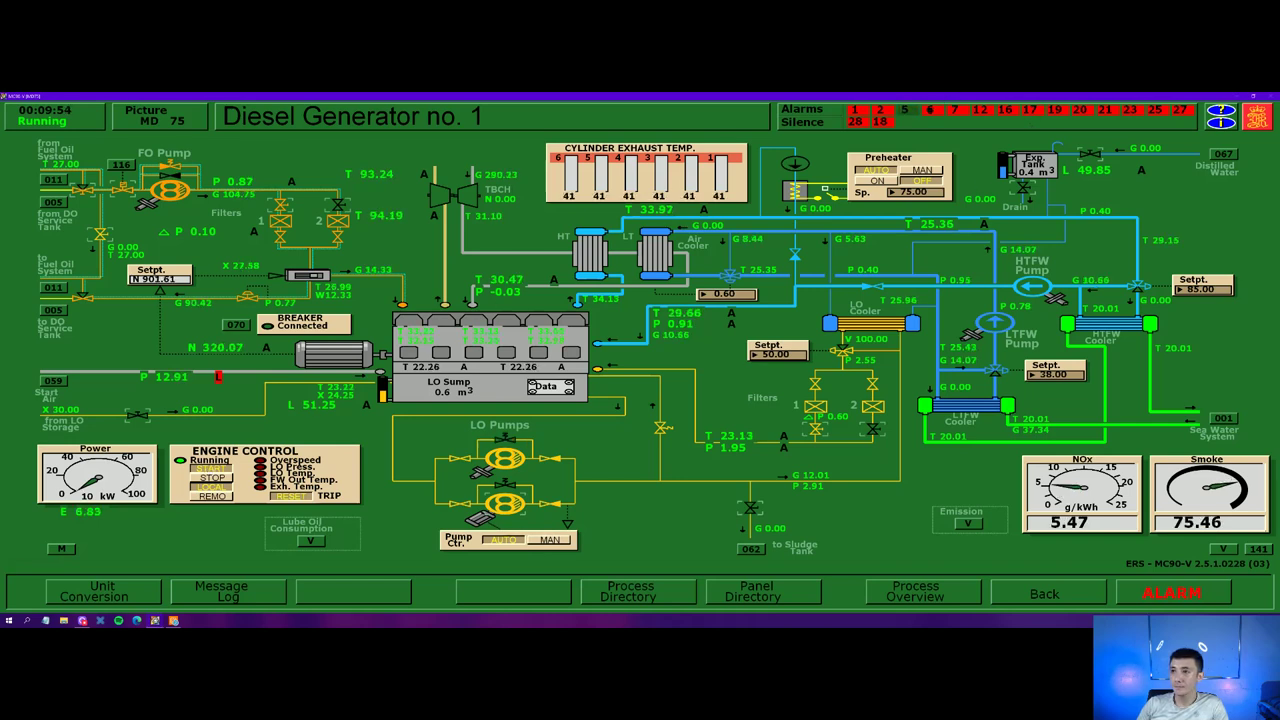
- Check the LTFW/HTFW and Diesel Generator 1 alarm lists, then close them and return to the directory
left_click(907, 111)
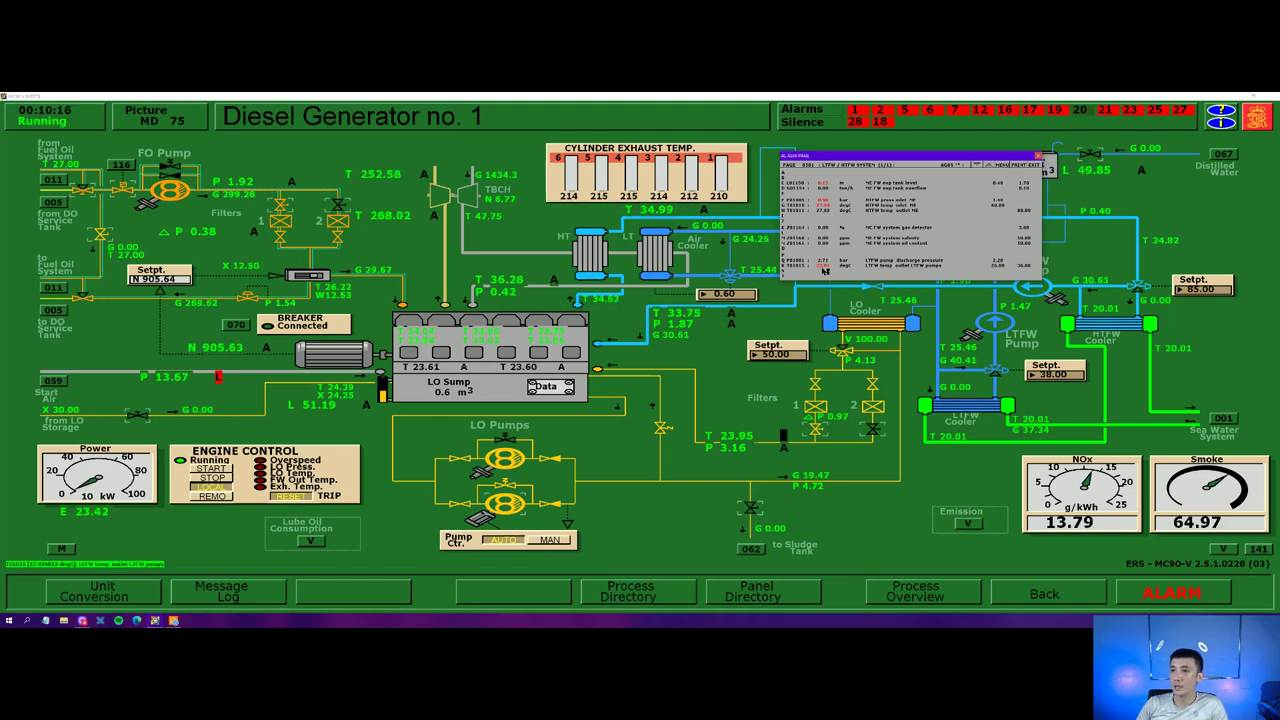
left_click(1039, 157)
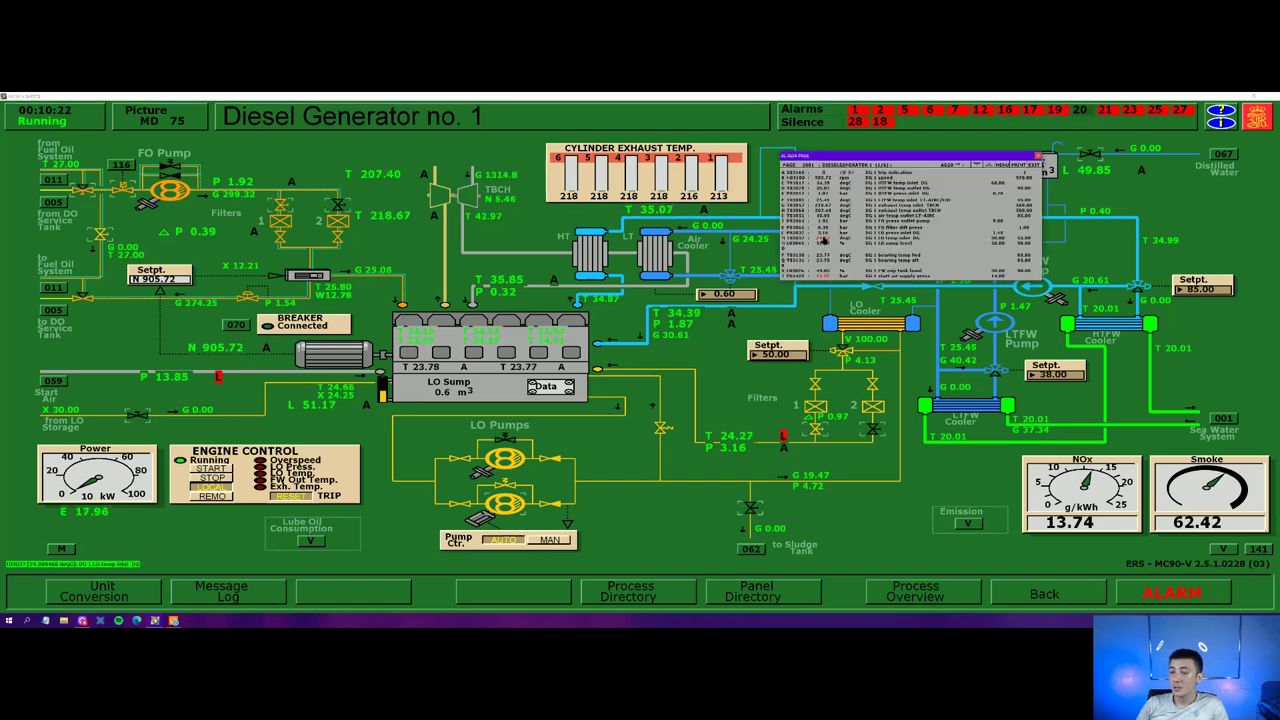
left_click(1040, 158)
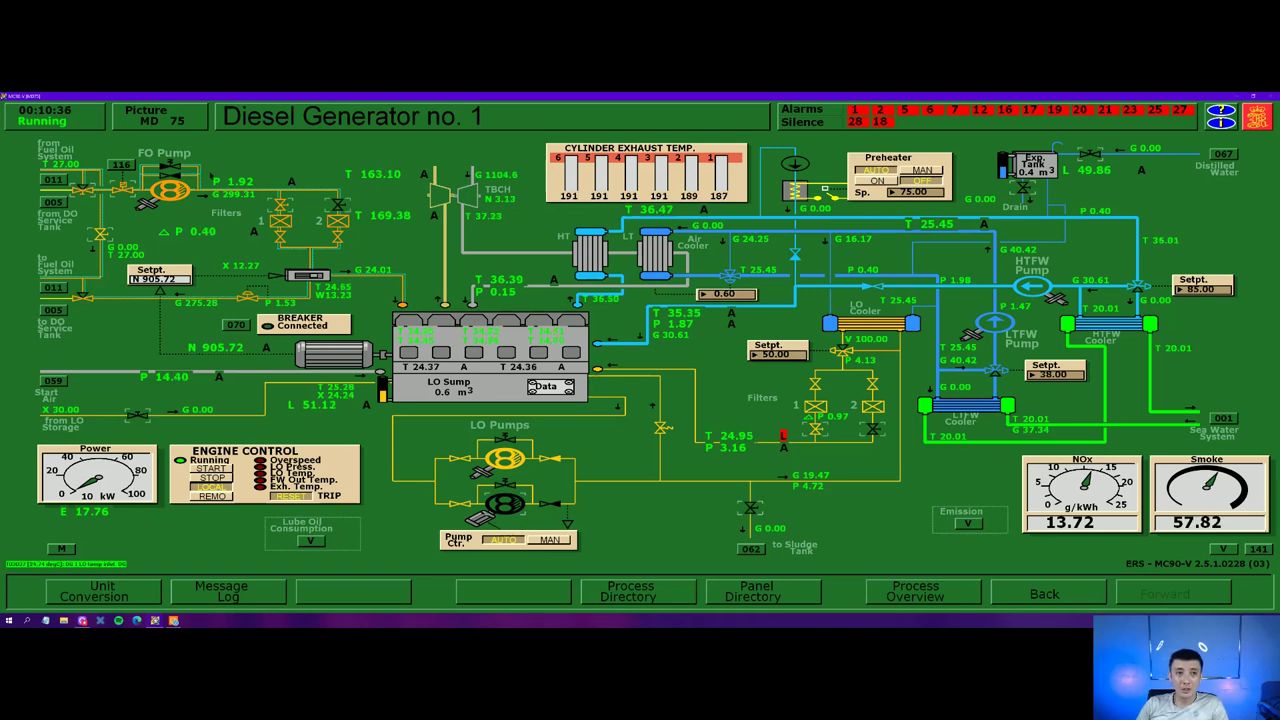
left_click(645, 596)
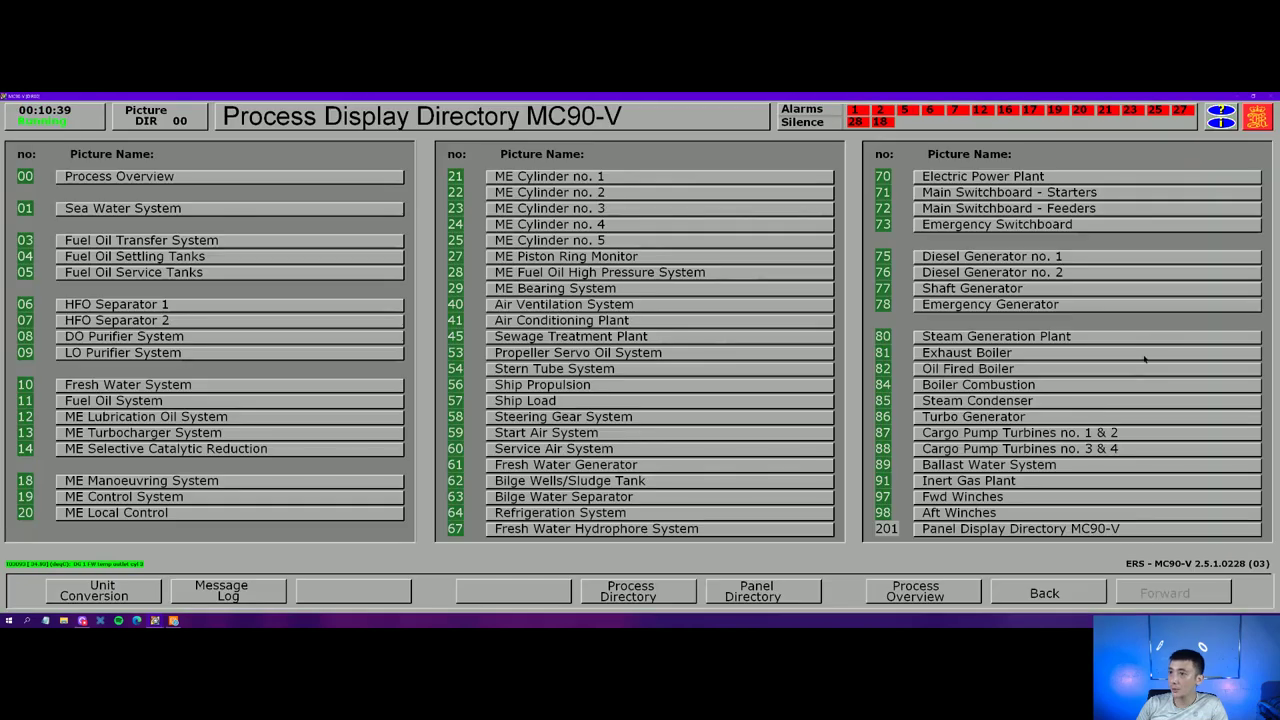
- On the Electric Power Plant (MD 70), turn DG1 voltage control ON and select DG1 for semi-auto synch
left_click(1018, 176)
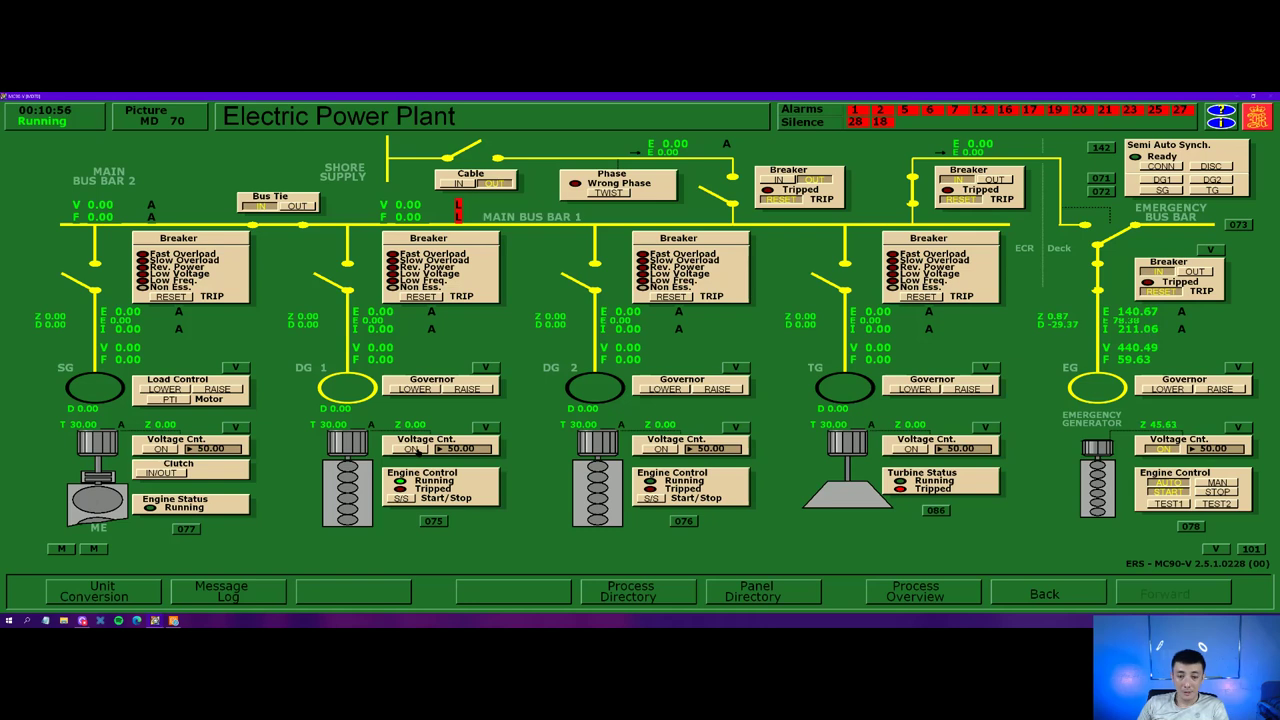
left_click(418, 449)
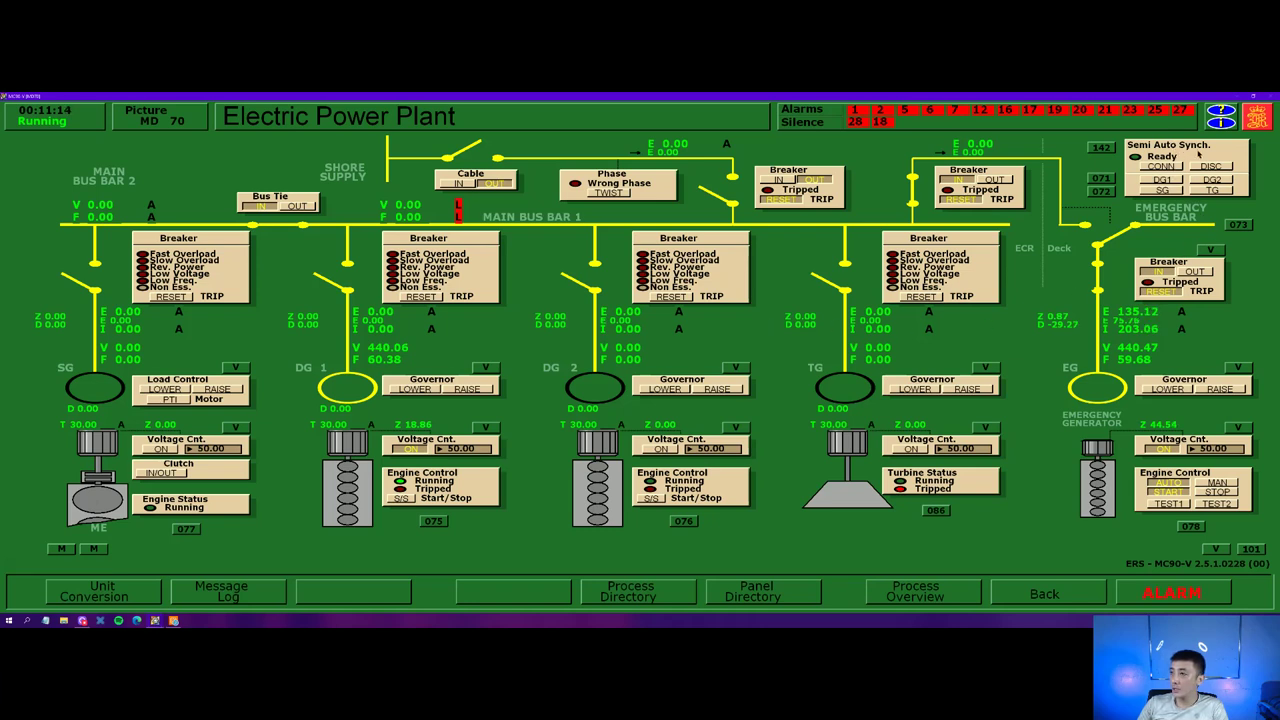
left_click(1162, 180)
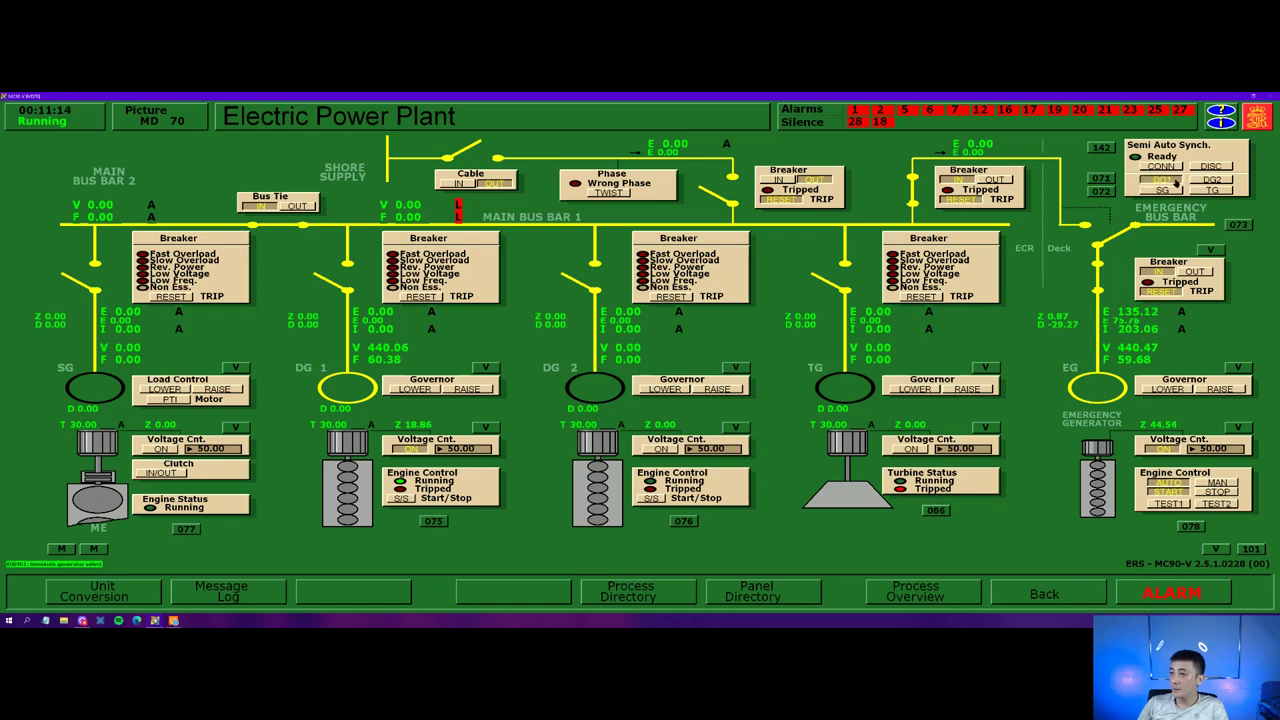
- Acknowledge the active DG1 alarms, including the HT water inlet temperature entry
left_click(1088, 114)
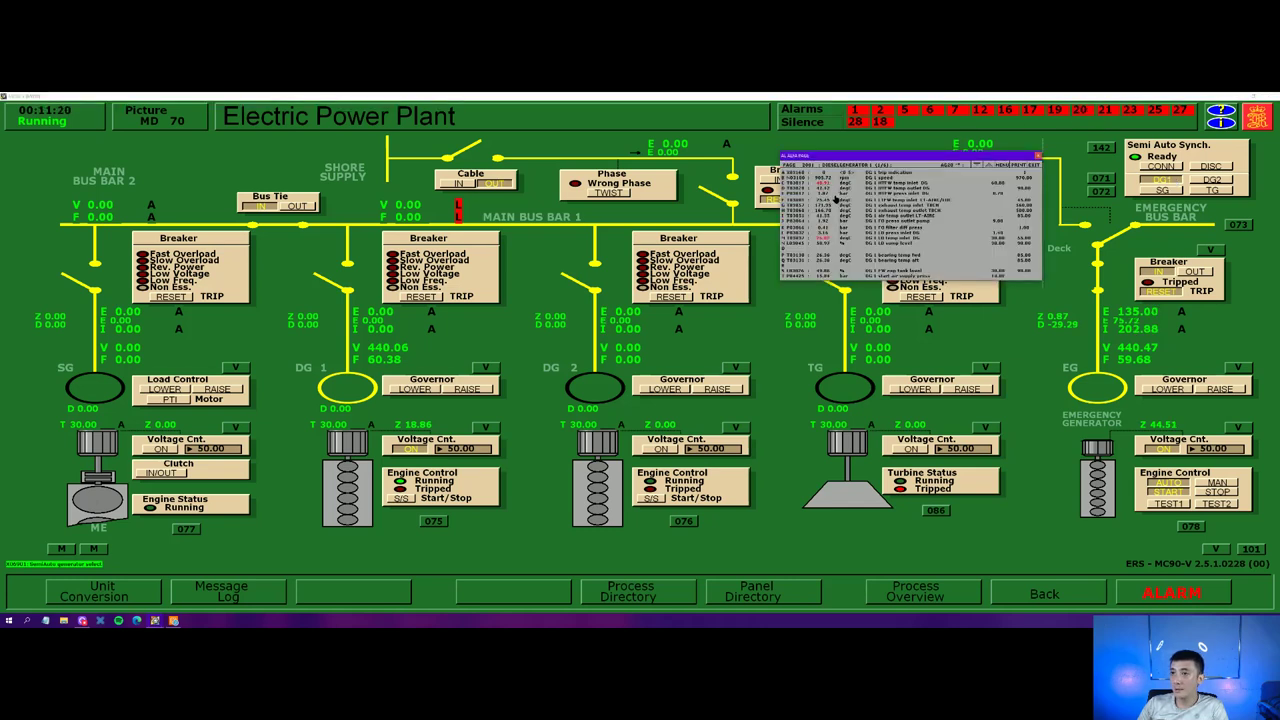
left_click(825, 185)
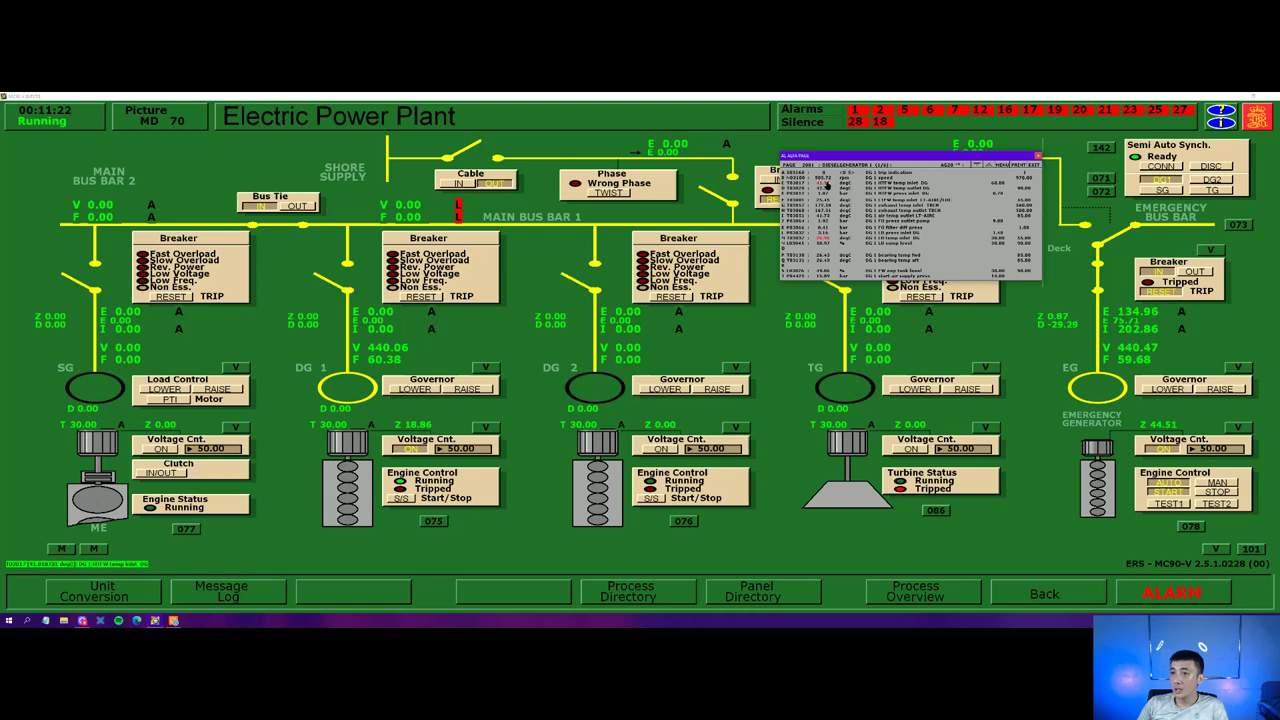
left_click(826, 185)
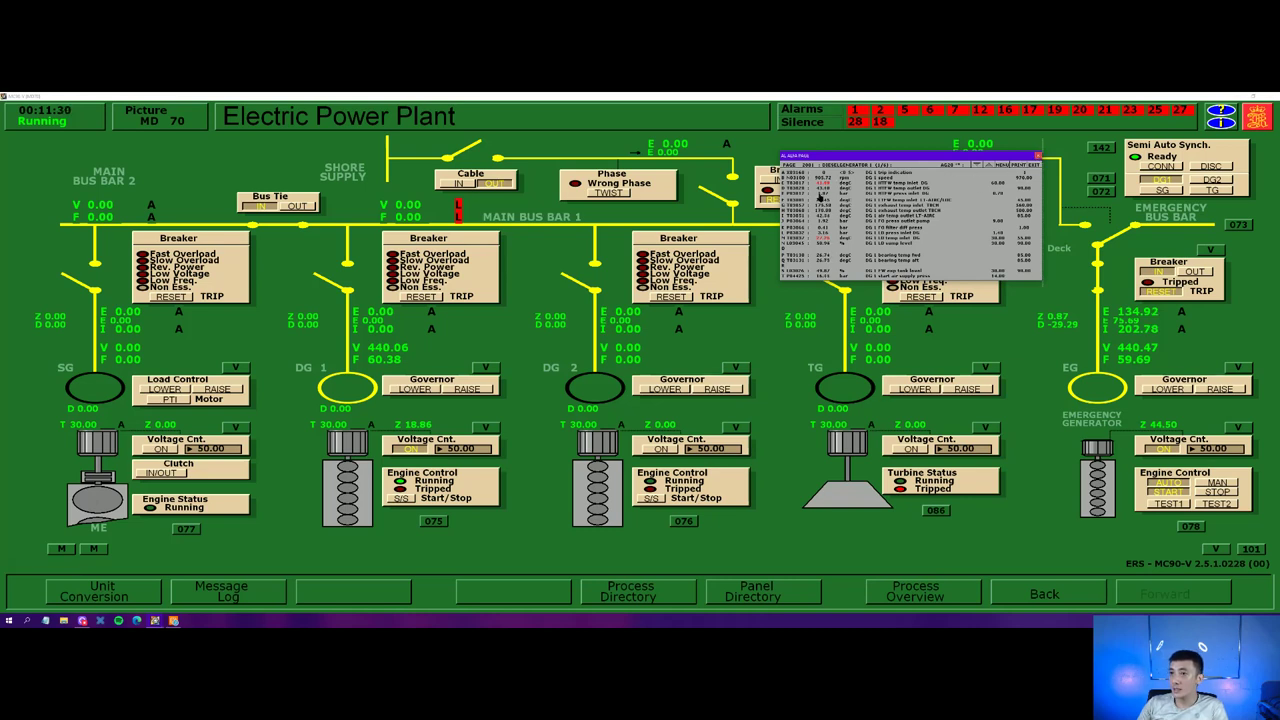
left_click(1038, 157)
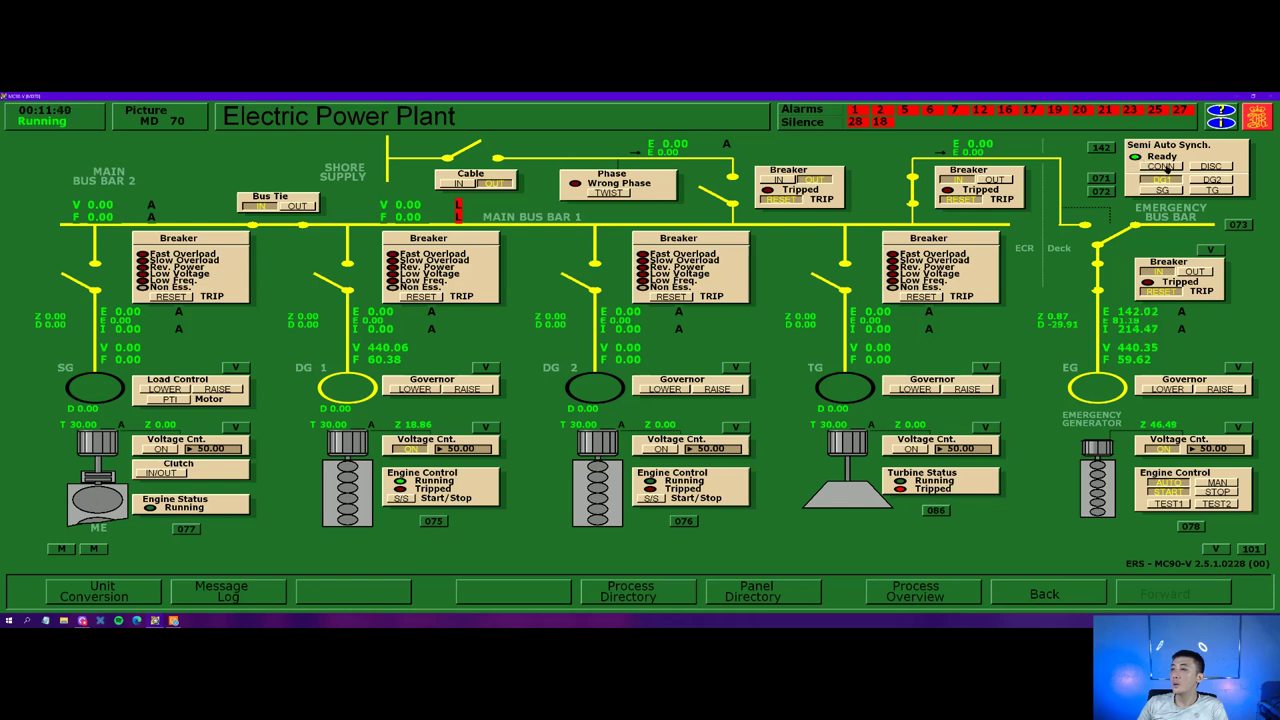
- Connect DG1 to the main bus bar and bring up the Main Switchboard - Feeders display (MD 72)
left_click(1163, 167)
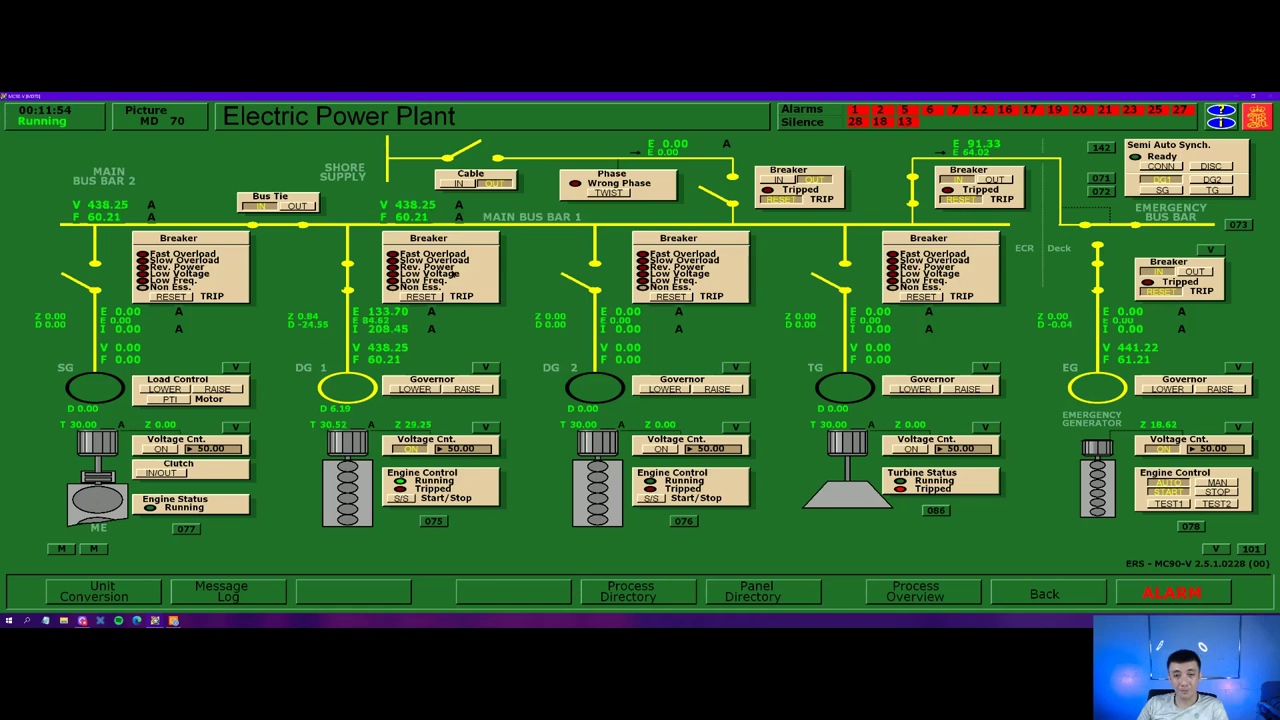
key("F1")
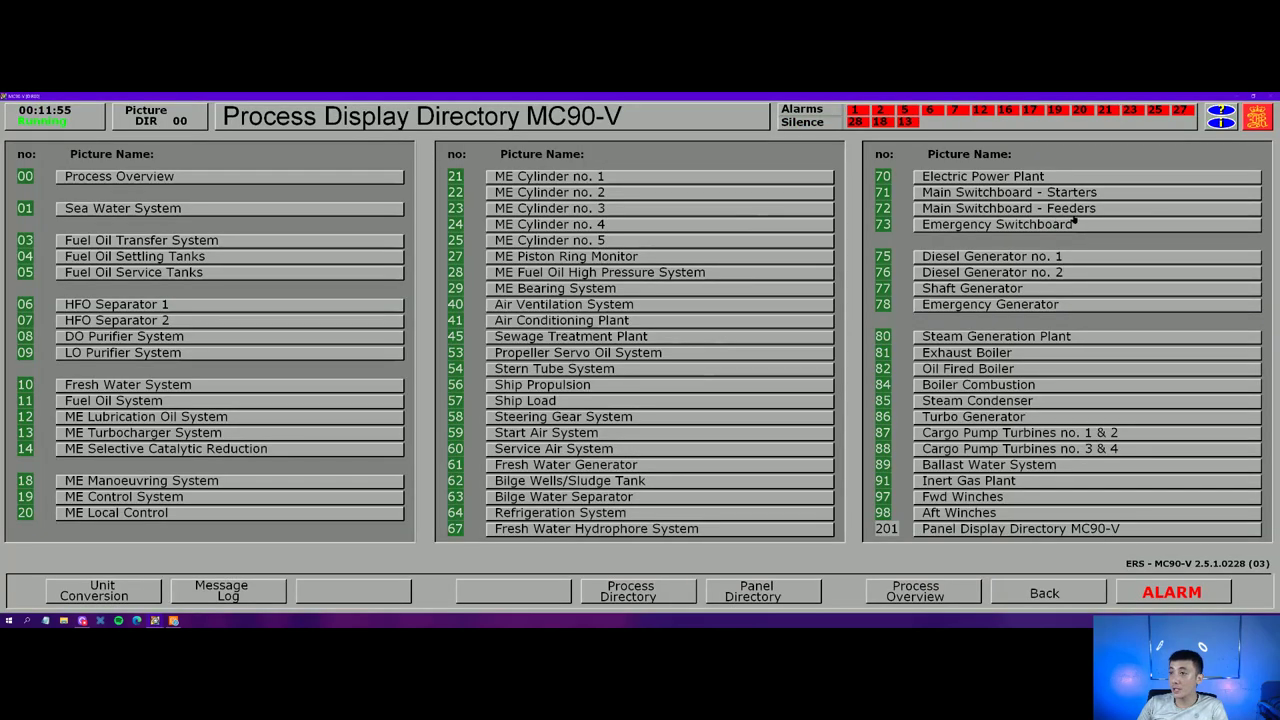
left_click(958, 208)
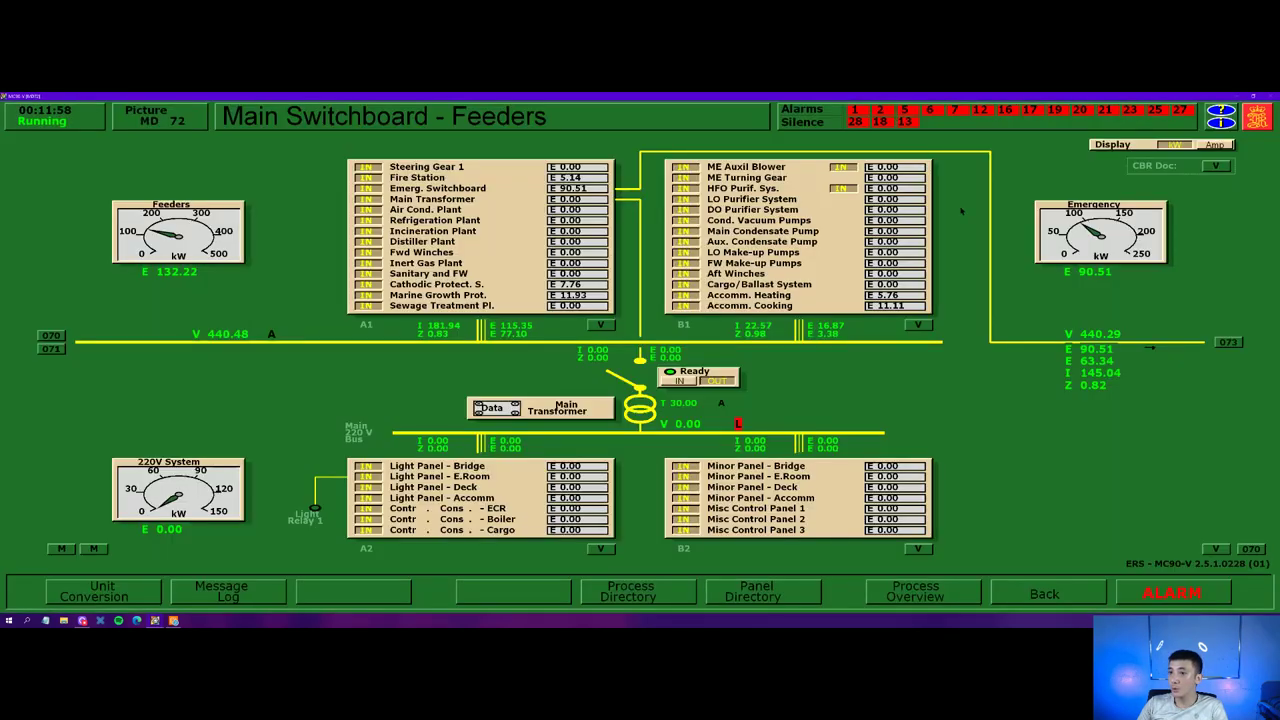
- Switch the main transformer IN to energise the 220 V bus, then go to the Sea Water System
left_click(680, 381)
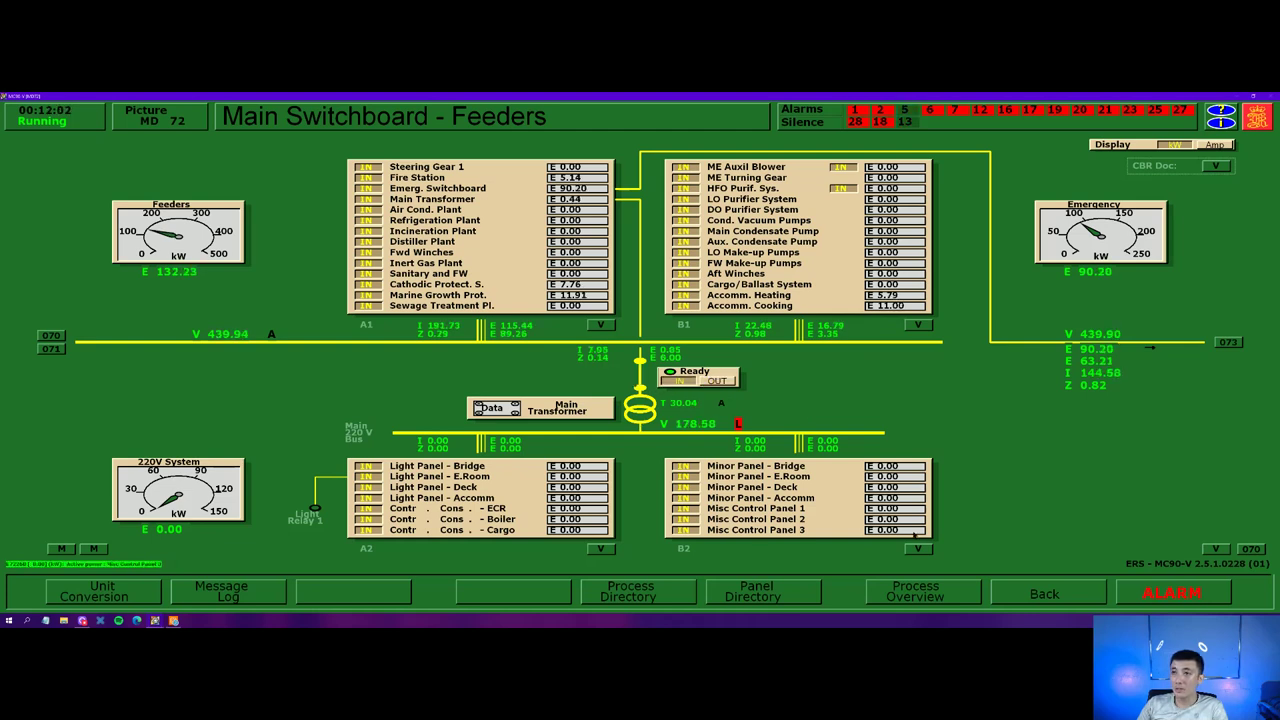
left_click(656, 596)
left_click(185, 211)
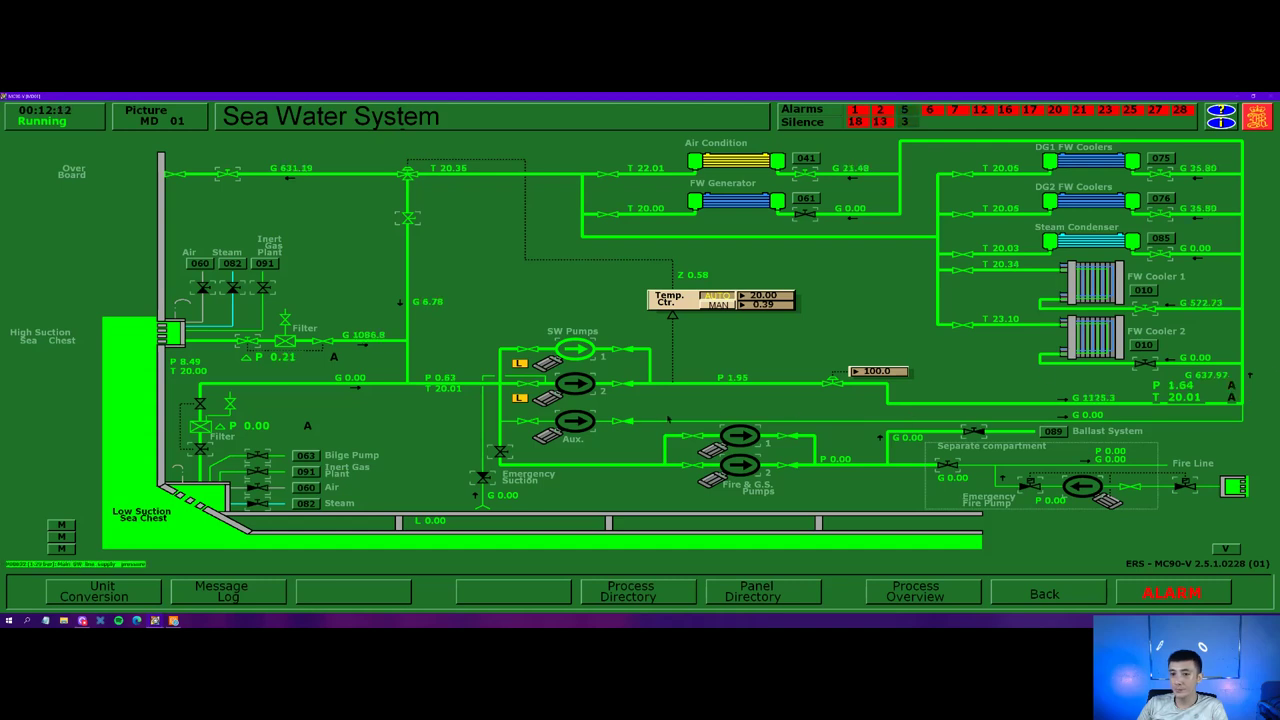
- Set sea water pumps 1 and 2 from local to remote (R) control and return to the directory
left_click(520, 364)
left_click(520, 398)
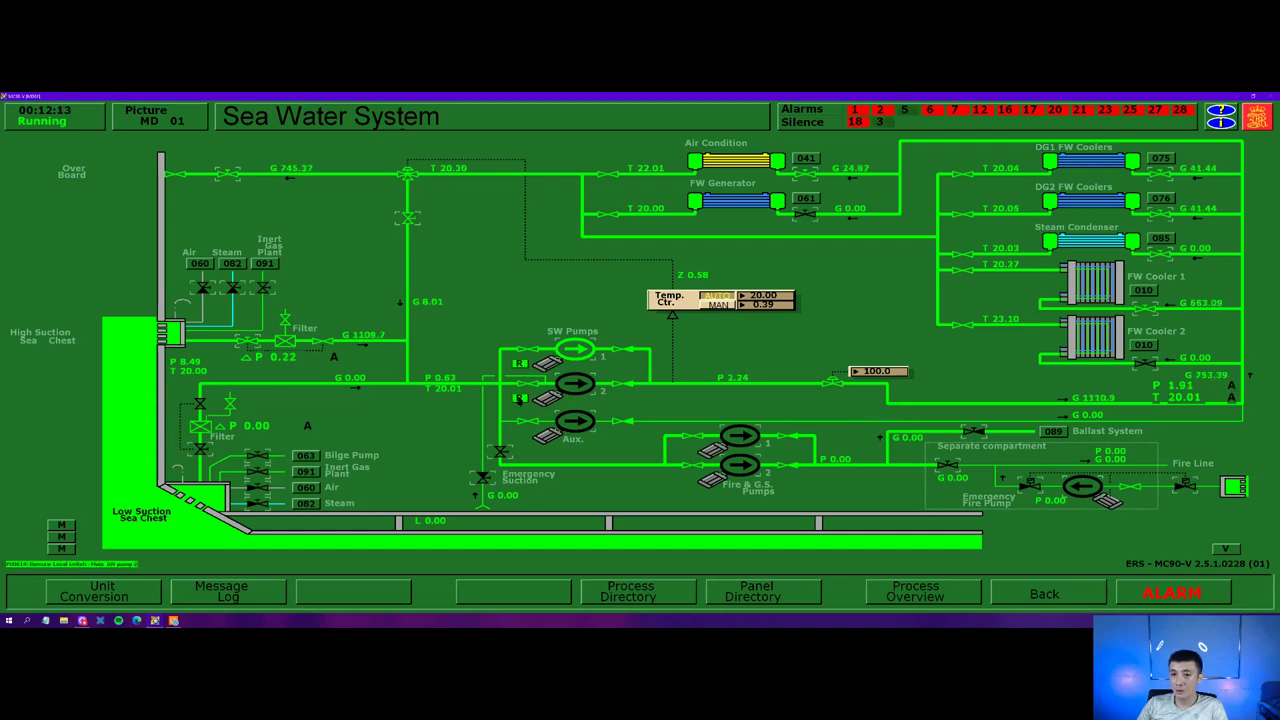
left_click(620, 593)
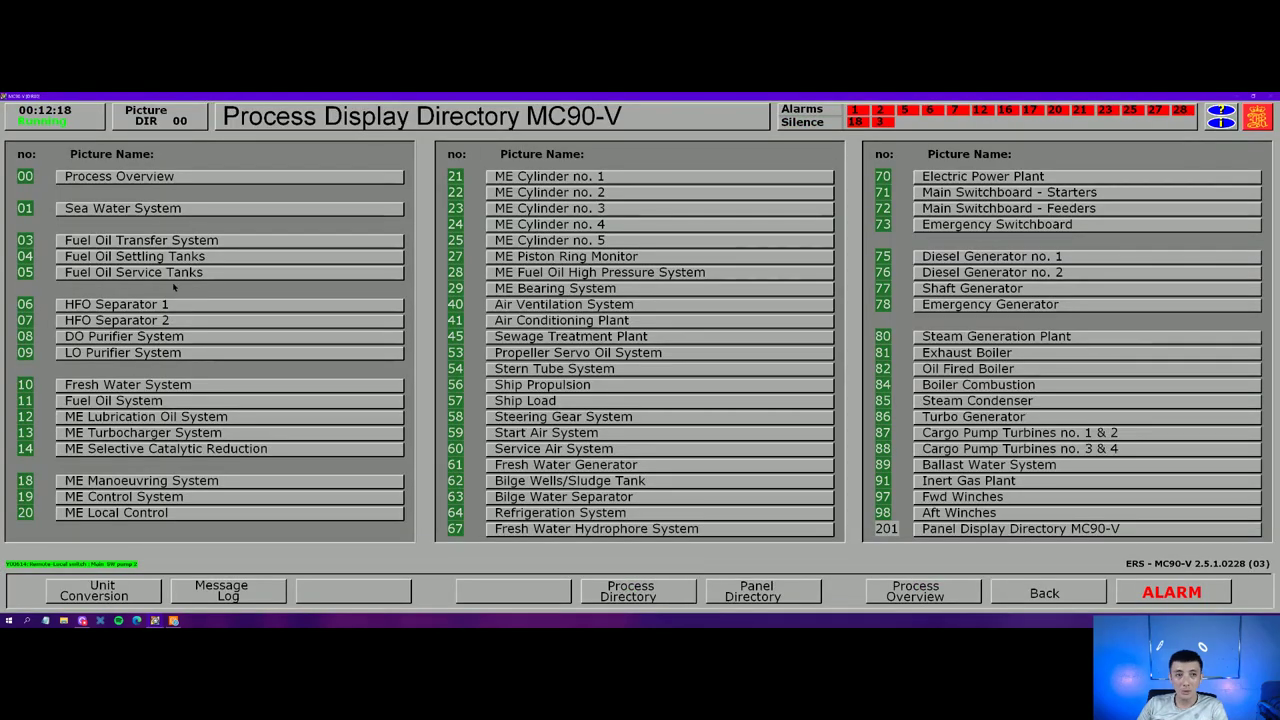
- On the Fresh Water System, start HTFW pump 1 and set it to remote control
left_click(215, 384)
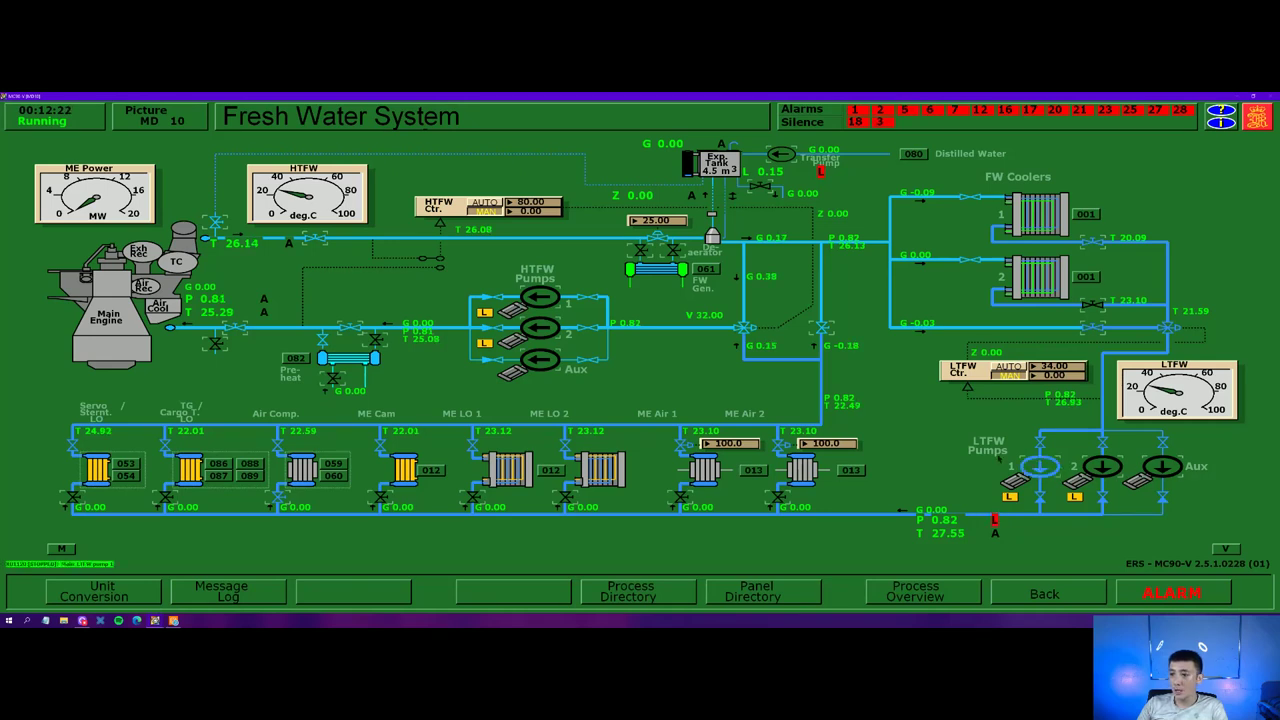
left_click(540, 298)
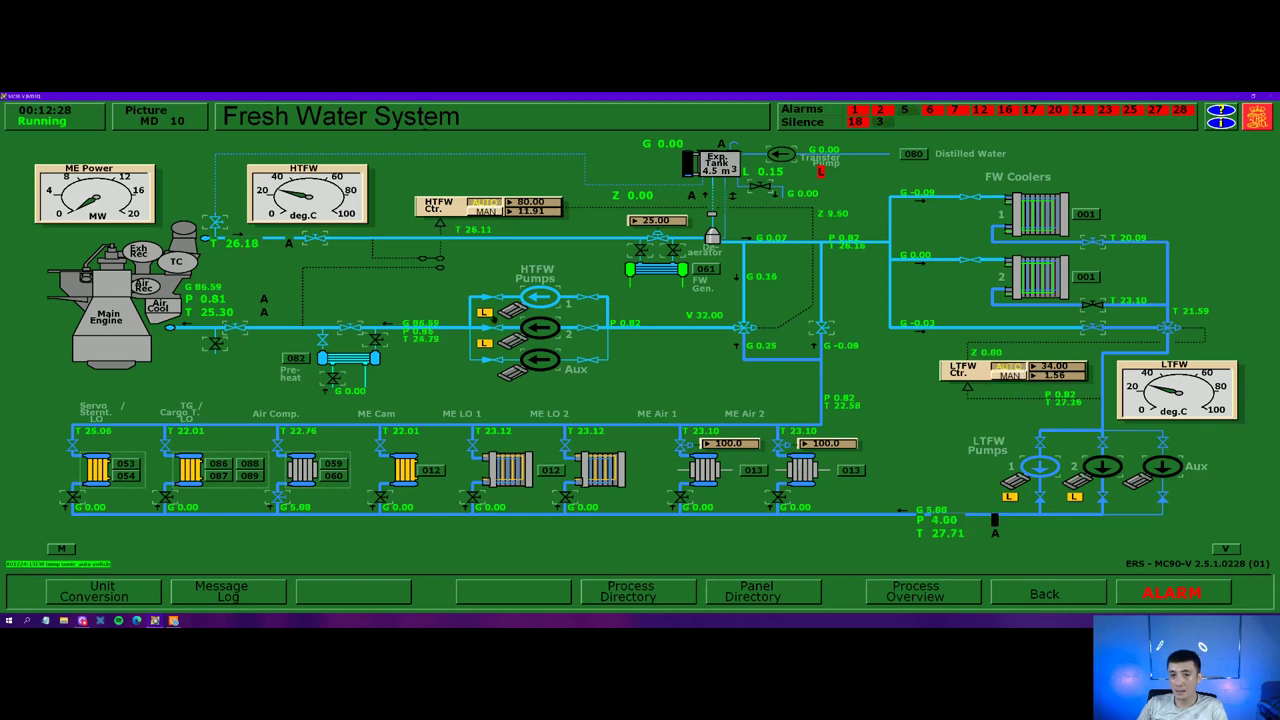
left_click(484, 312)
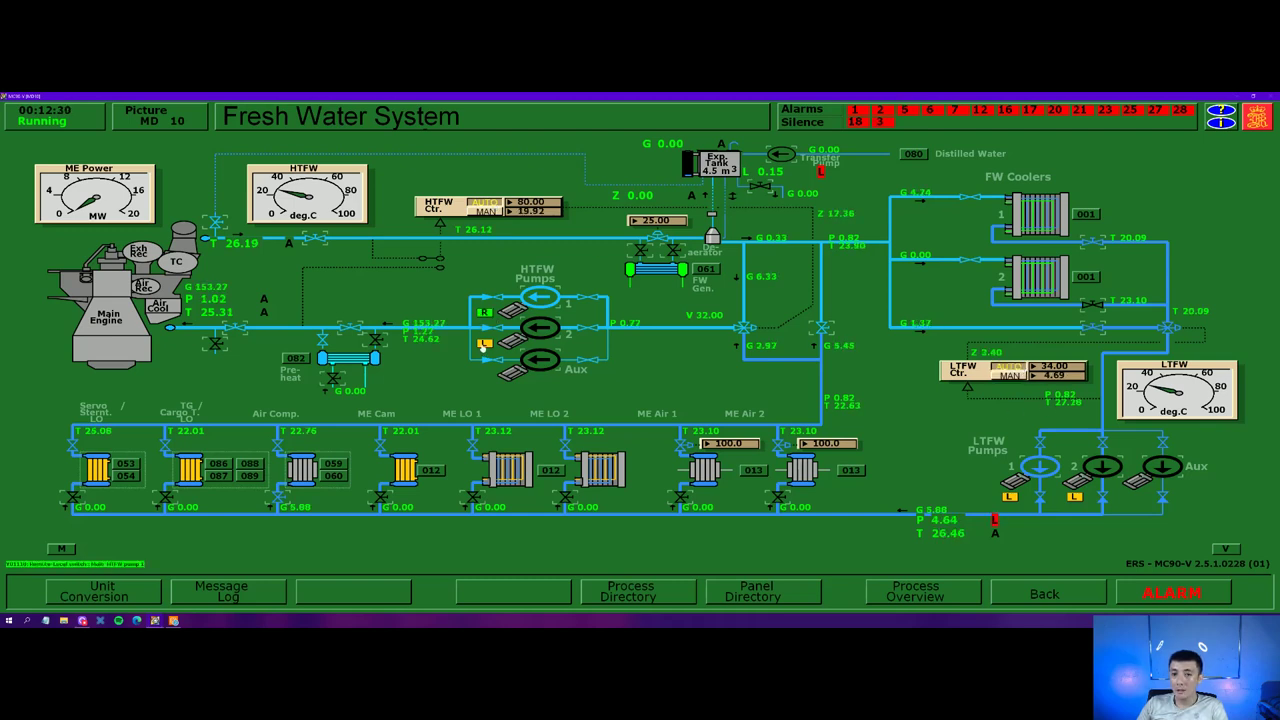
- Set LTFW pumps 1 and 2 to remote control and check the active alarm list
left_click(1010, 496)
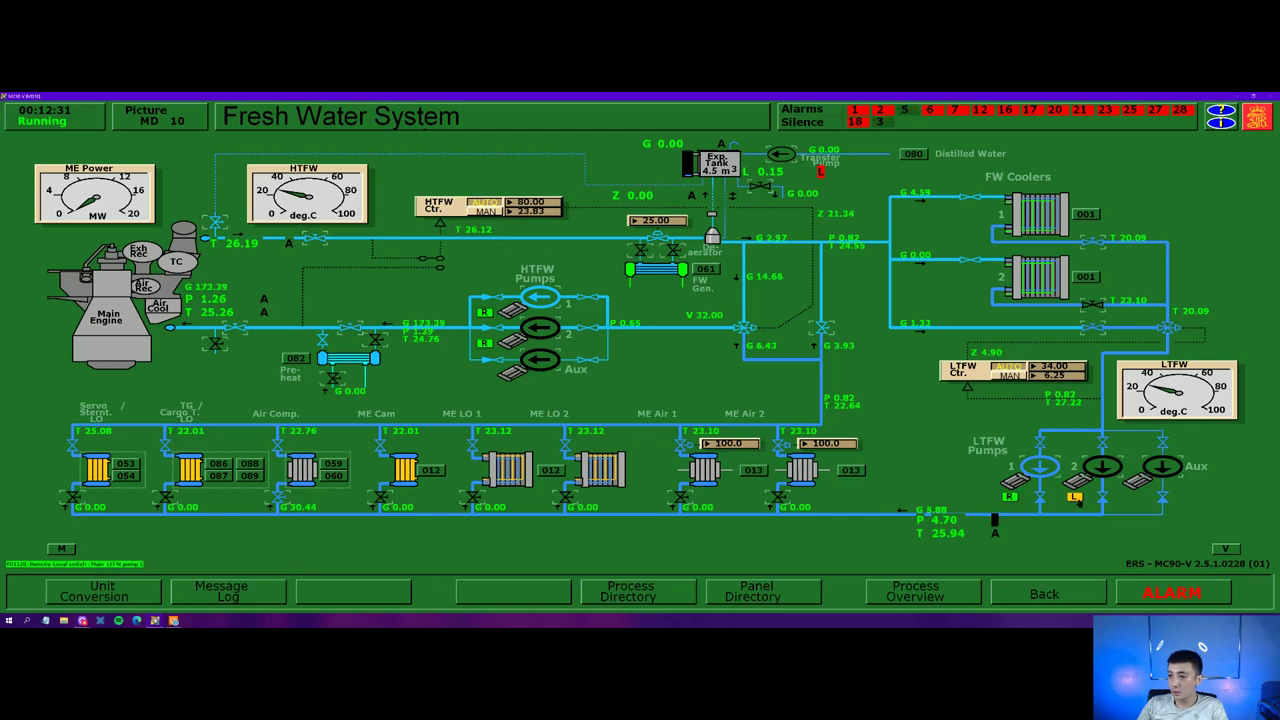
left_click(1075, 497)
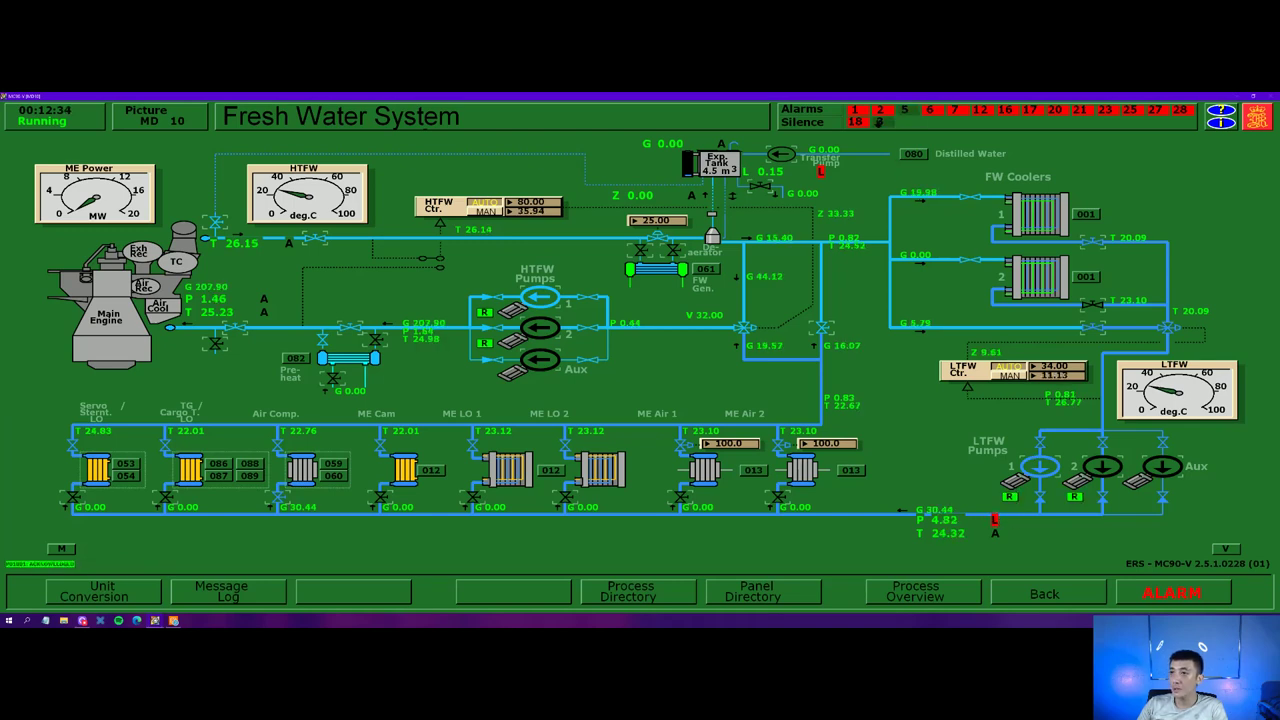
left_click(879, 121)
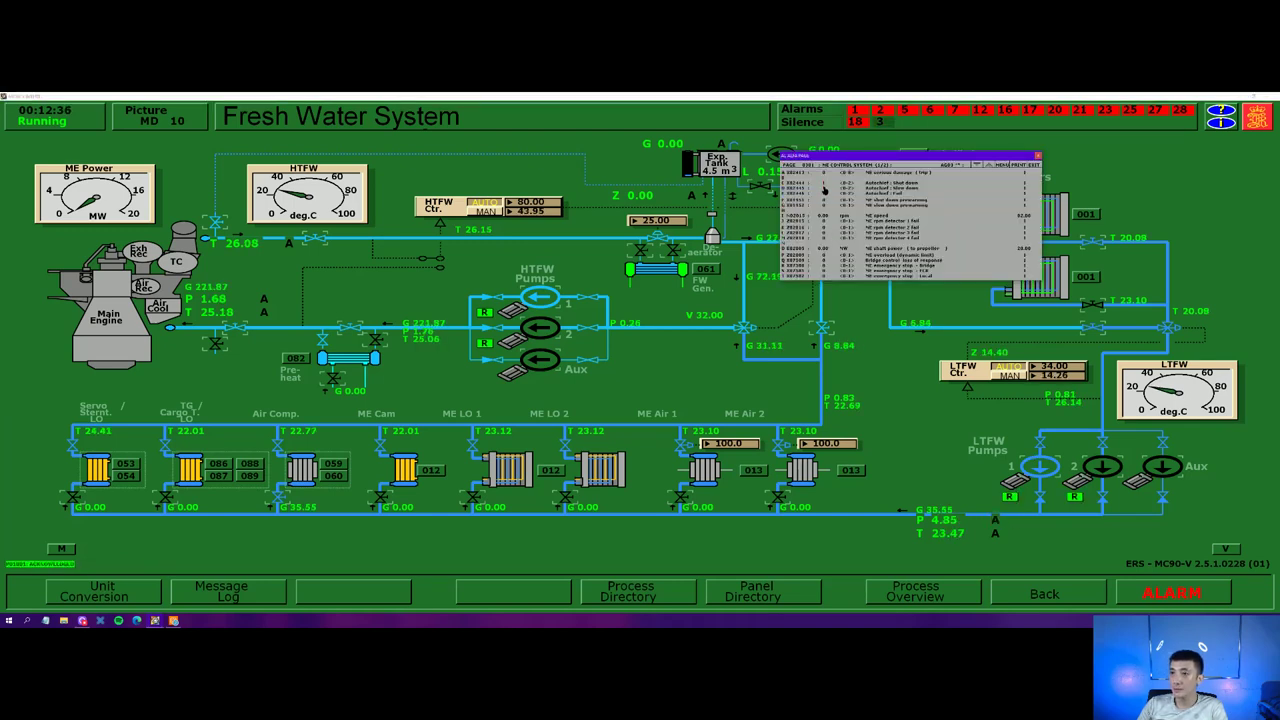
left_click(1038, 157)
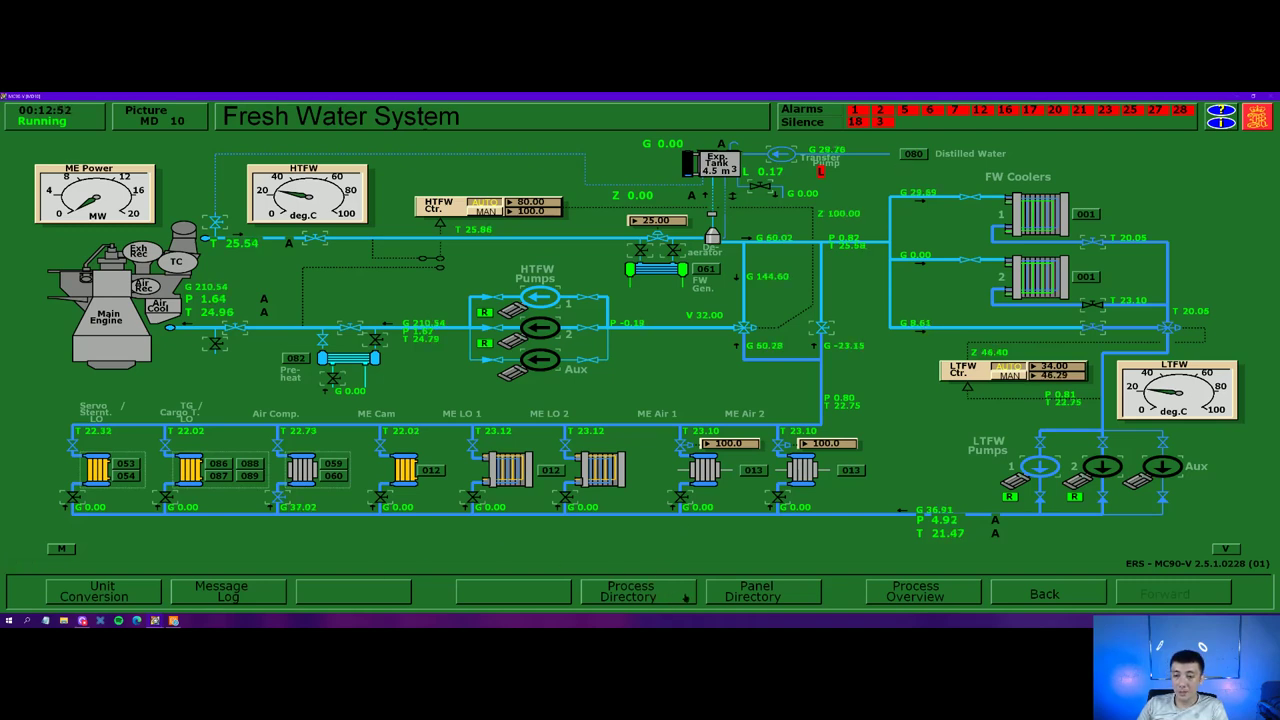
- Toggle the Start Air System's emergency compressor to REMOTE, then bring up the Panel Display Directory
left_click(684, 597)
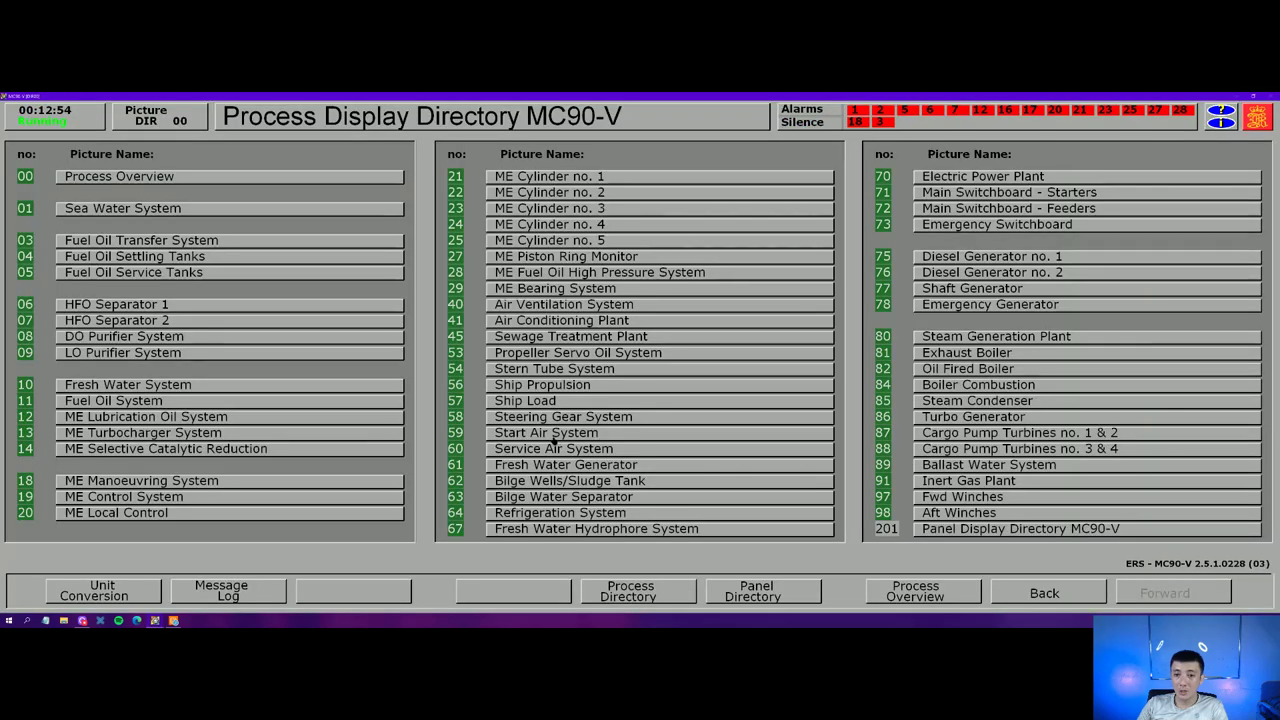
left_click(552, 432)
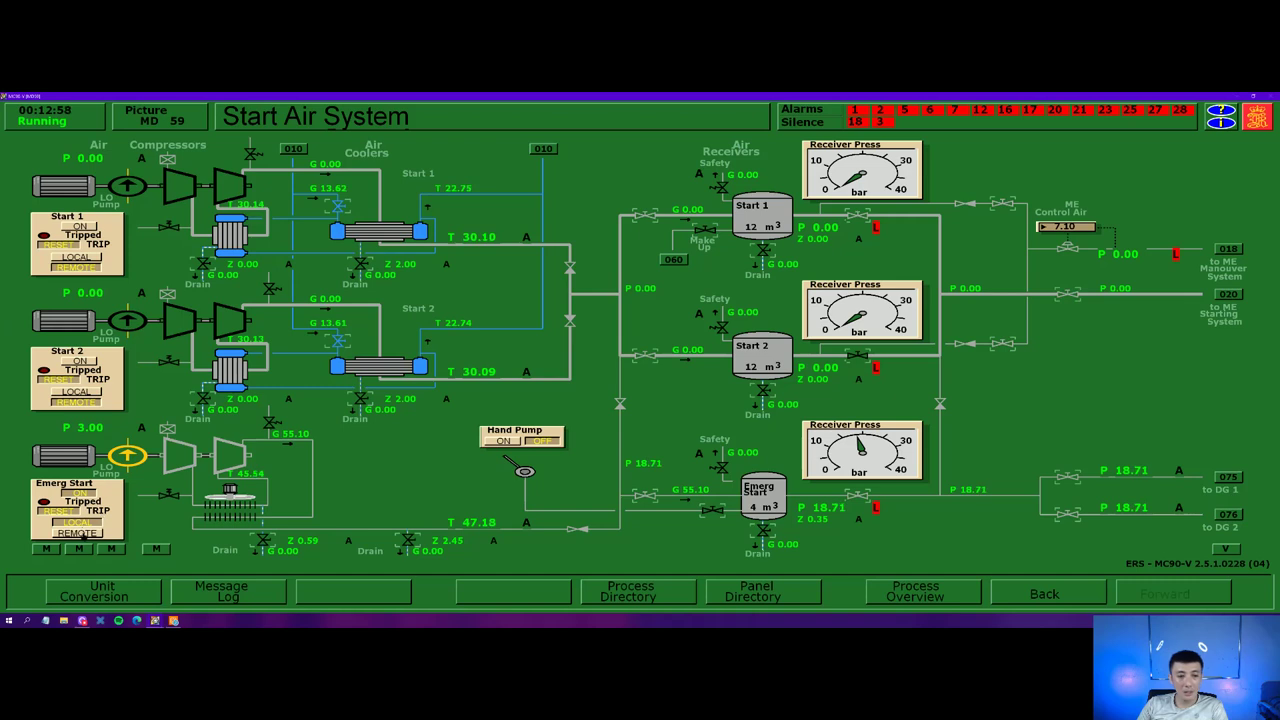
left_click(84, 532)
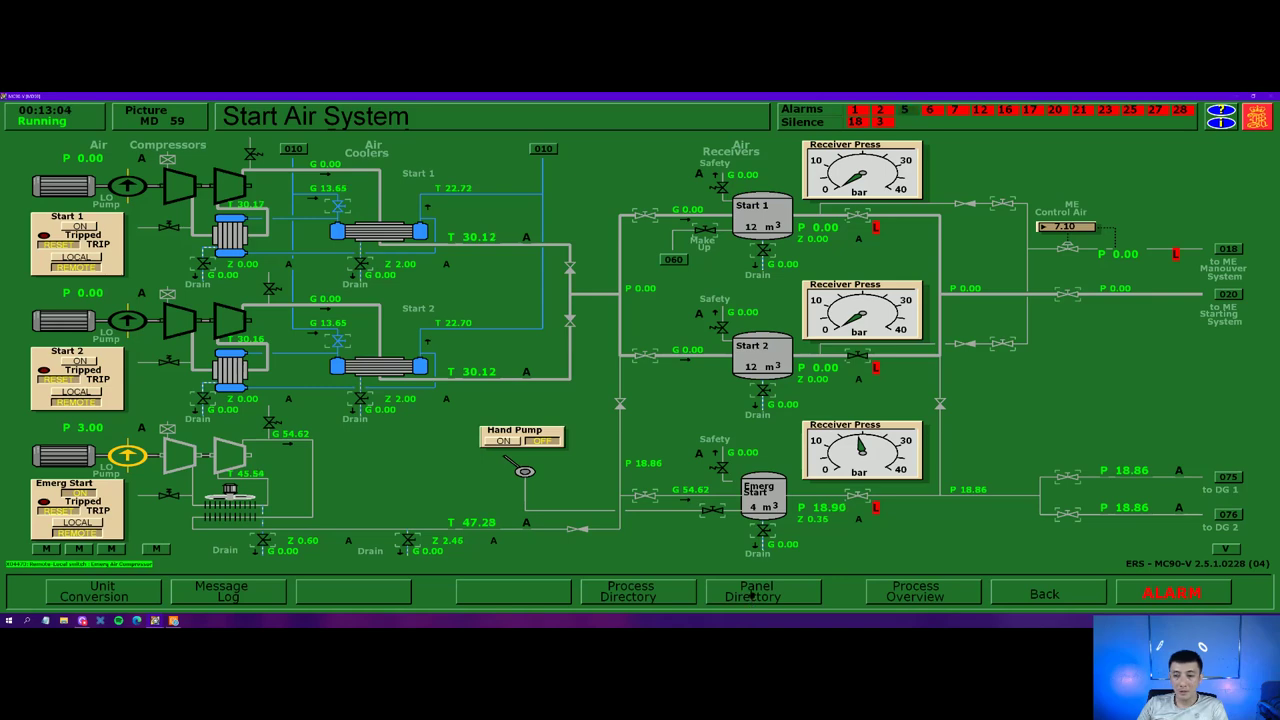
left_click(752, 593)
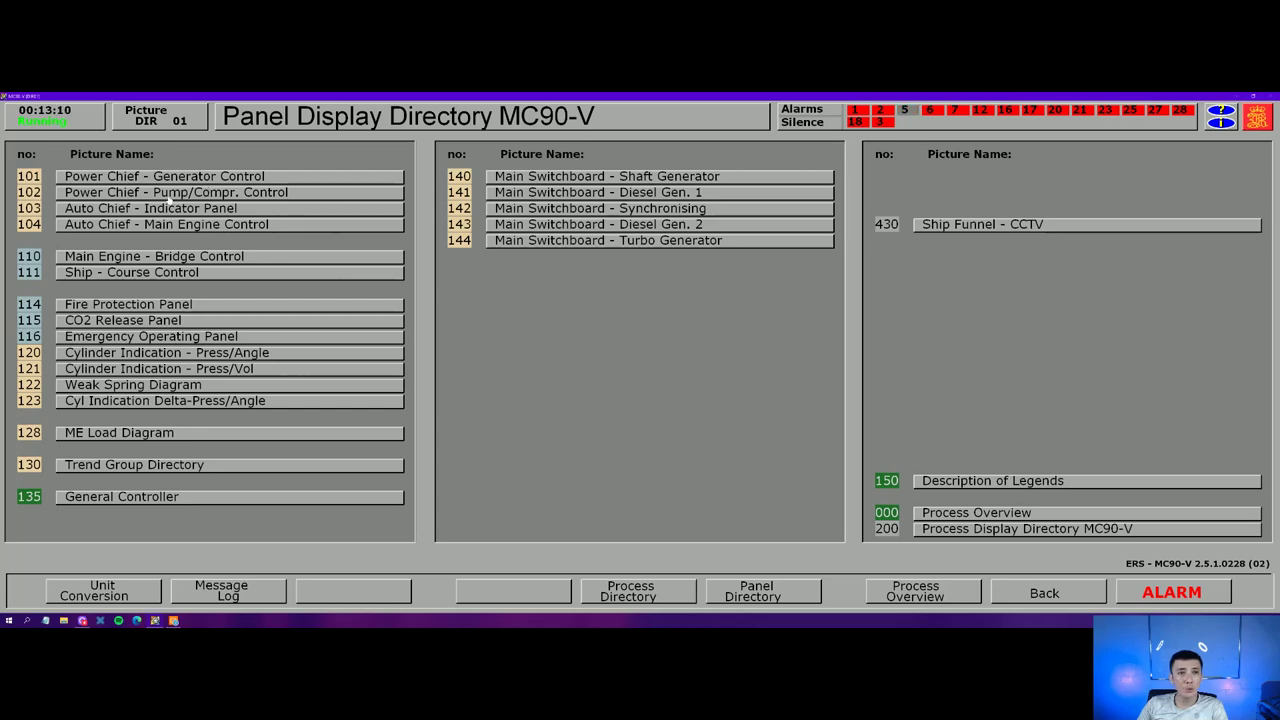
- In Power Chief Pump/Compr. Control, set the SW, LTFW and HTFW pumps to AUTO
left_click(168, 195)
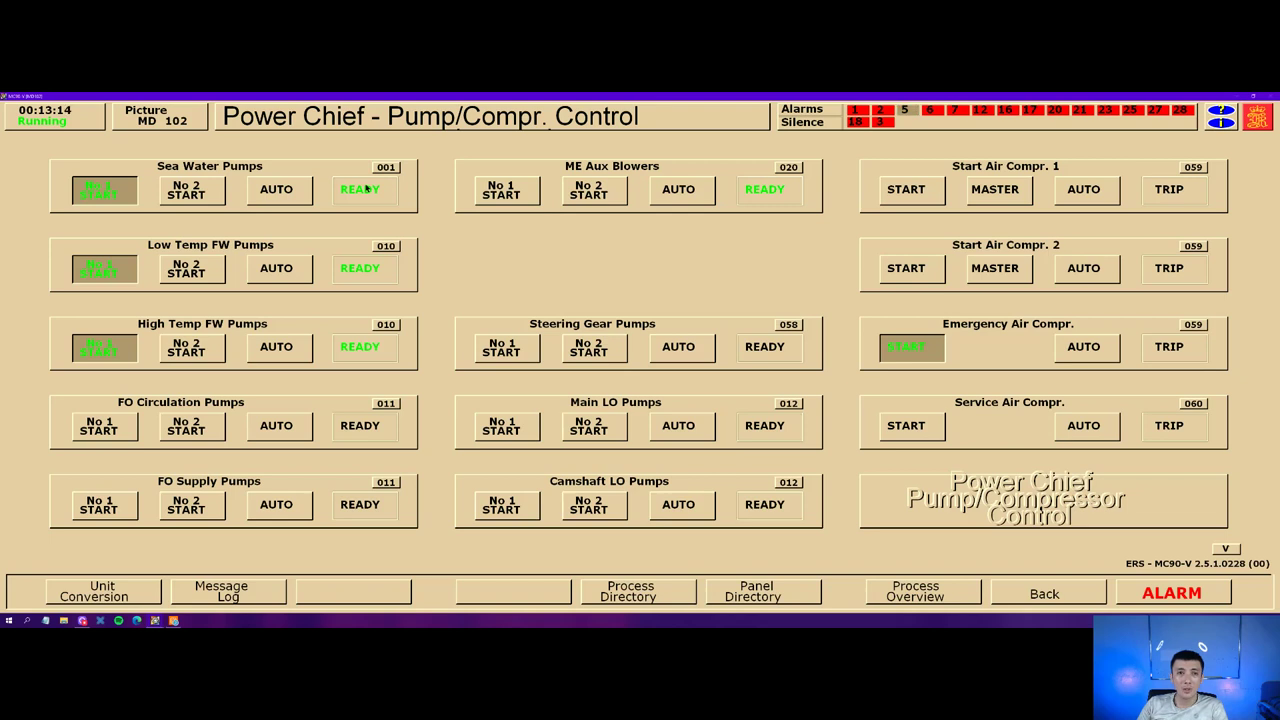
left_click(282, 195)
left_click(280, 268)
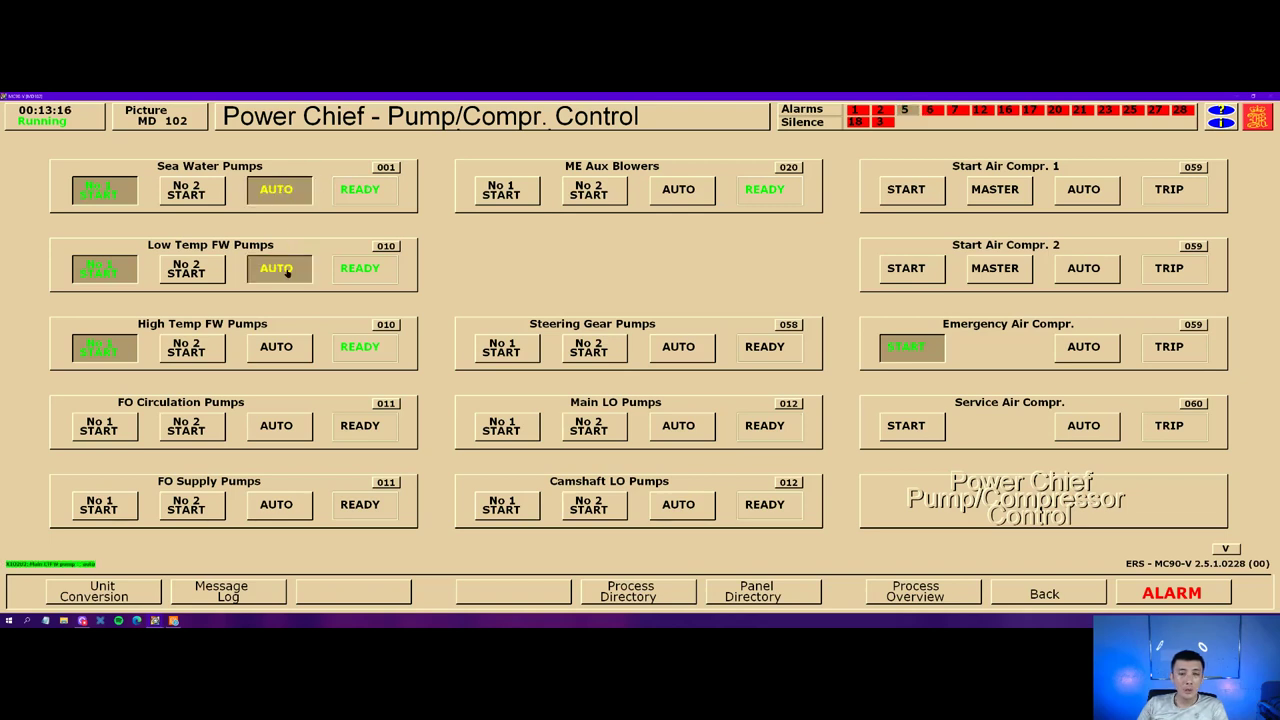
left_click(275, 347)
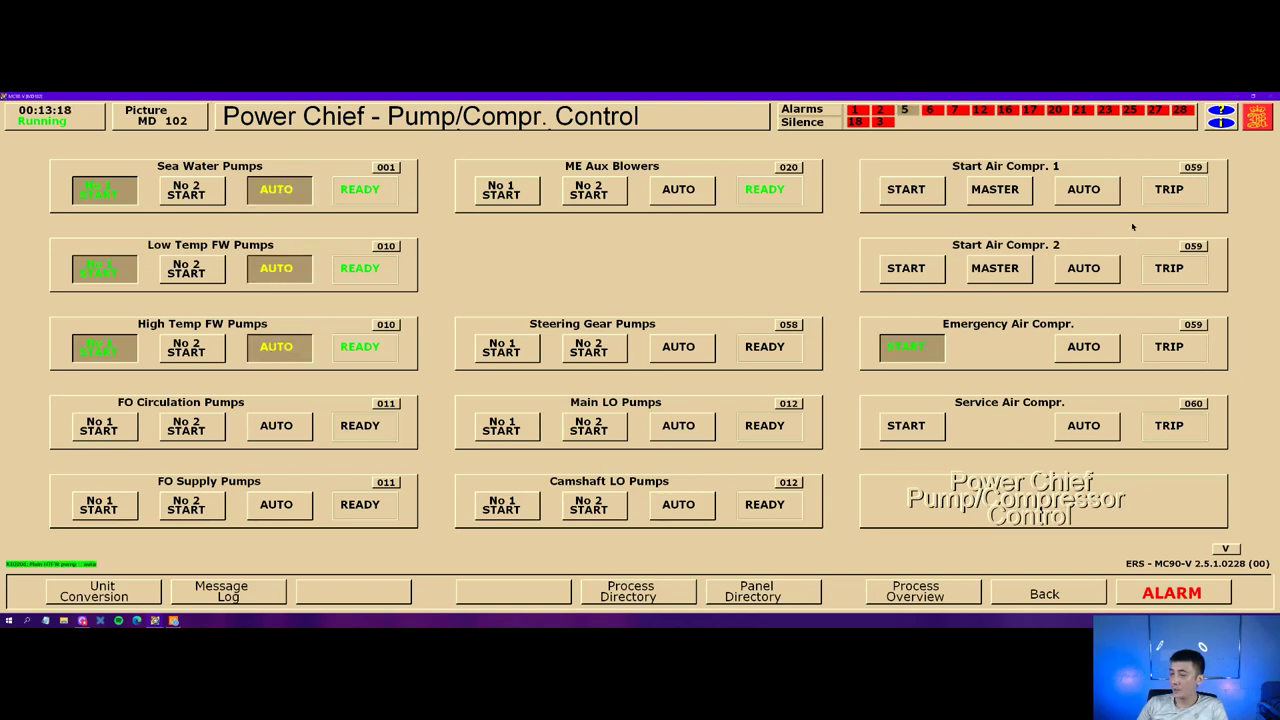
- Make start air compressor 1 master and set start, emergency and service air compressors to AUTO
left_click(1001, 193)
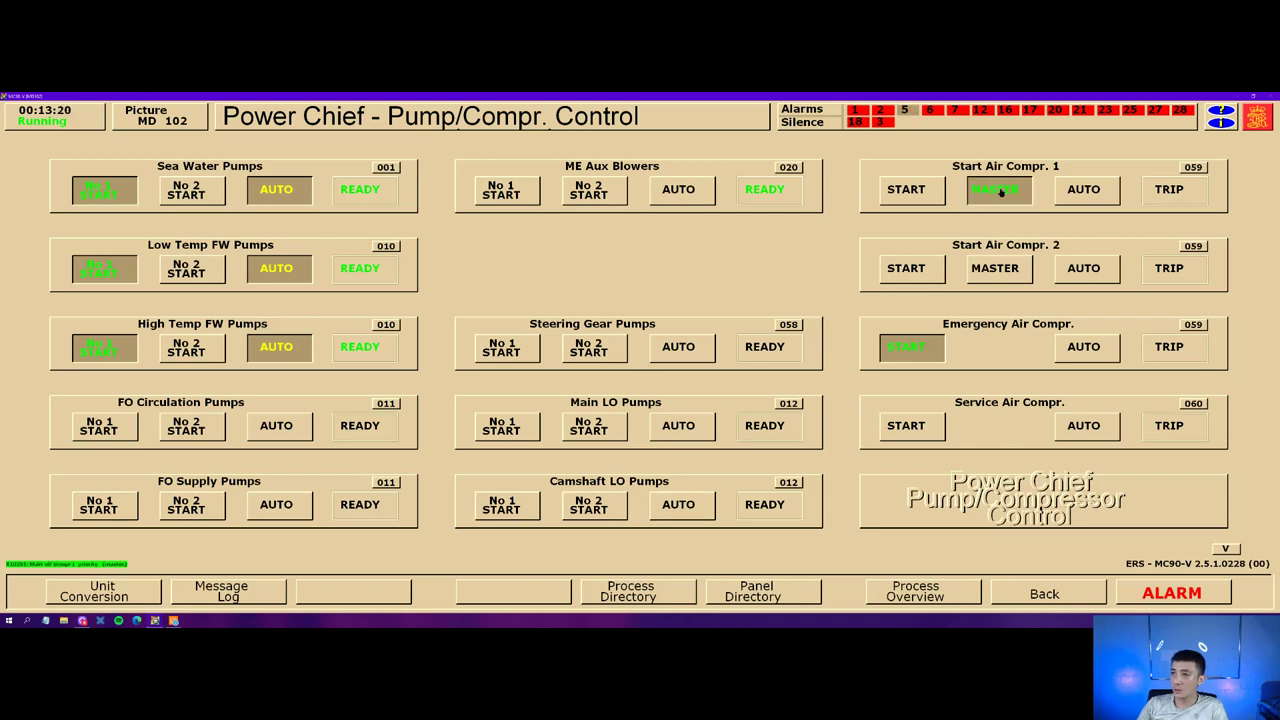
left_click(1104, 193)
left_click(1100, 270)
left_click(1097, 352)
left_click(1094, 421)
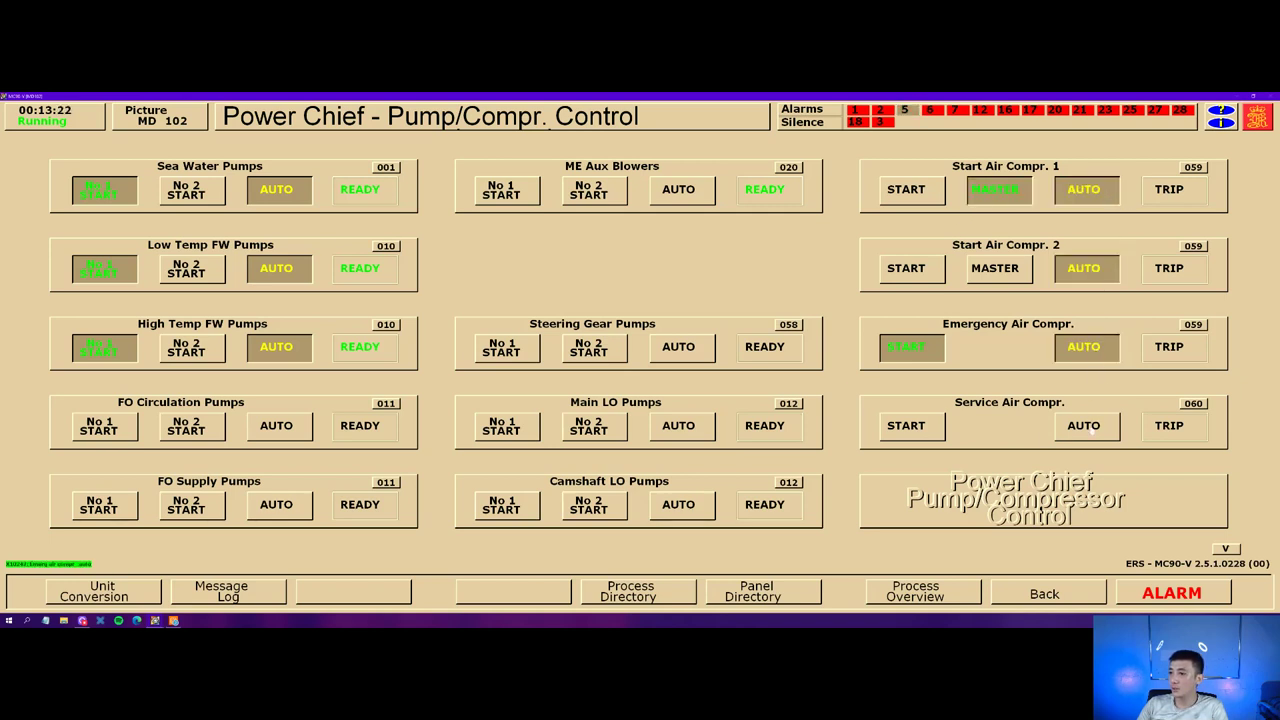
- Review the alarm details page, close it and return to the process directory
left_click(909, 112)
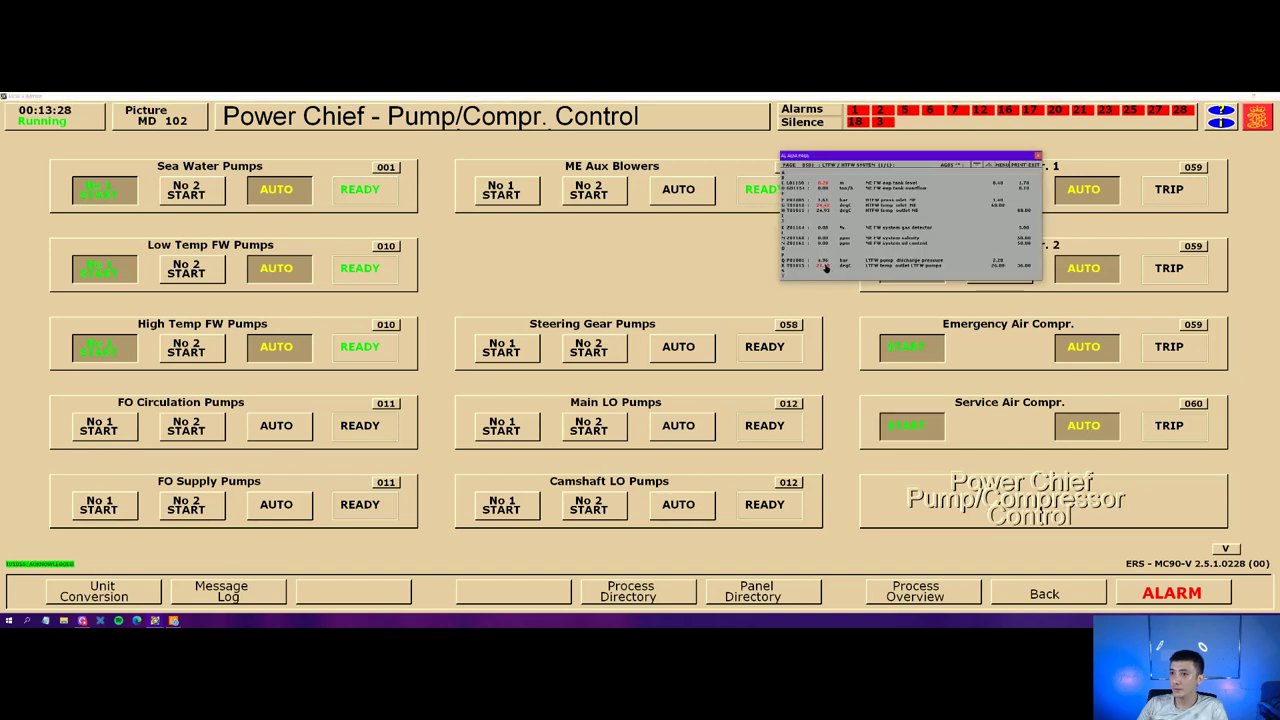
left_click(790, 449)
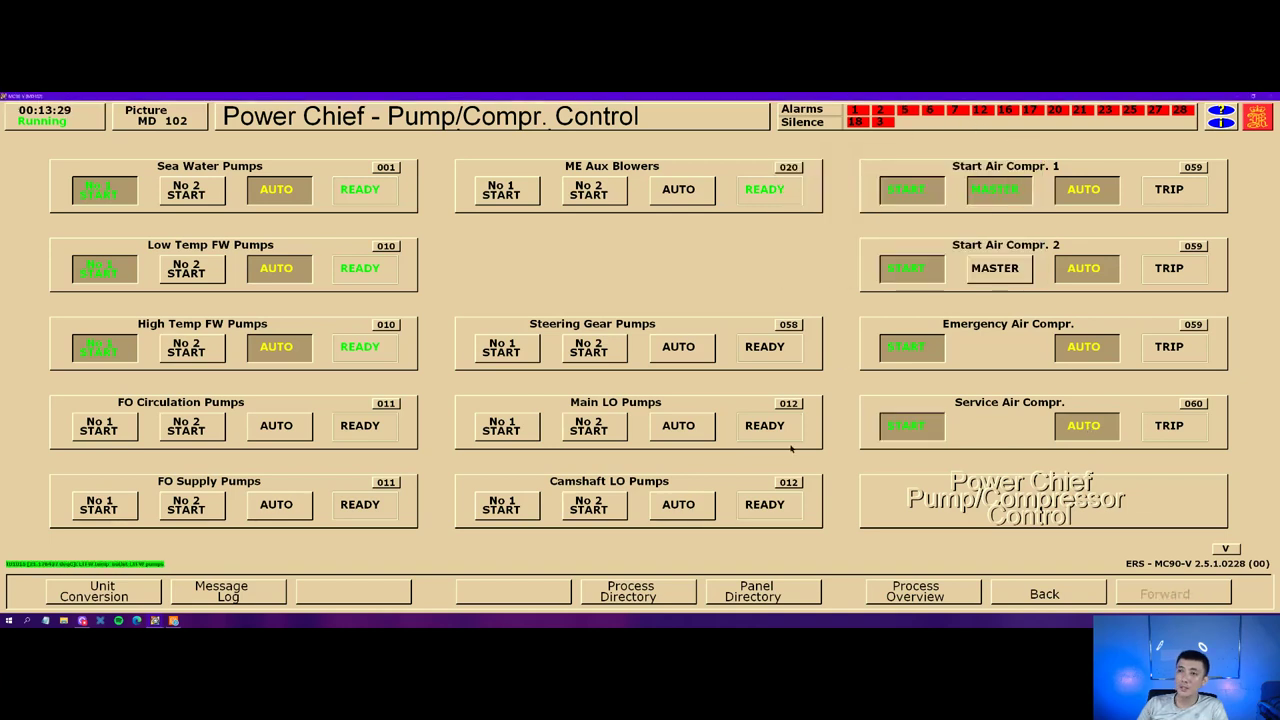
left_click(645, 597)
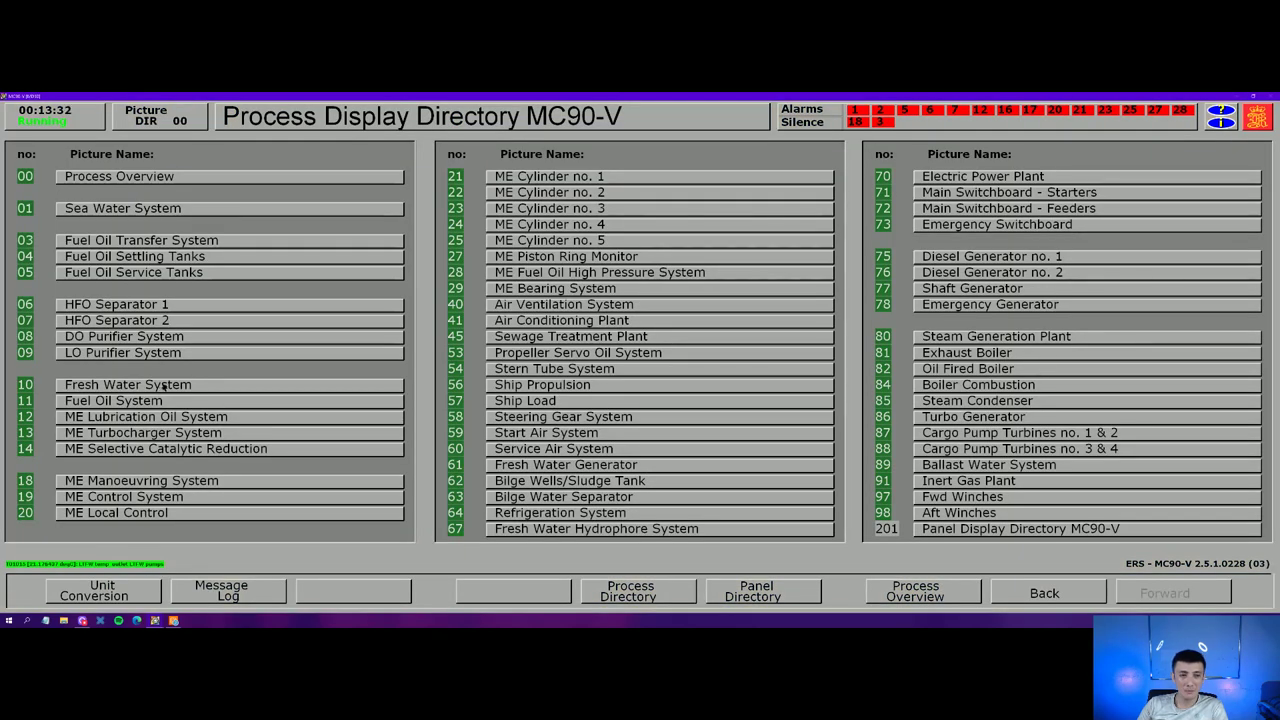
- Check the Fresh Water System readings and go back to the process directory
left_click(128, 384)
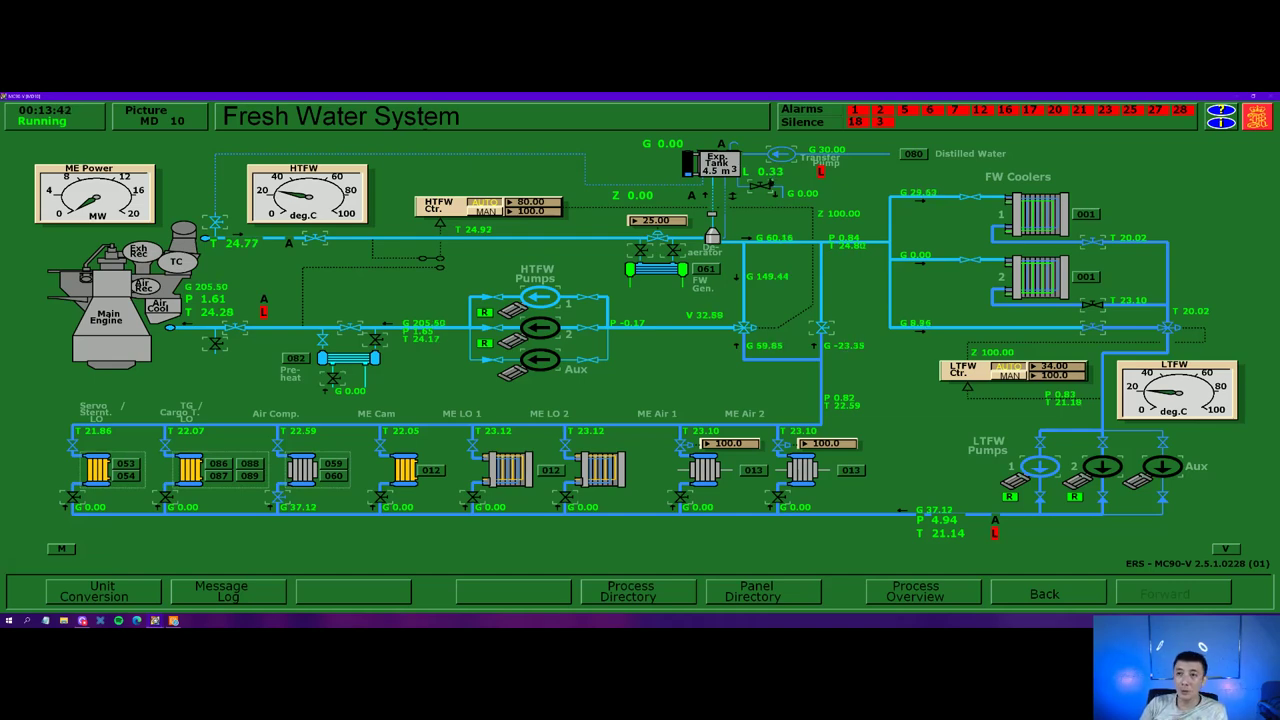
left_click(663, 600)
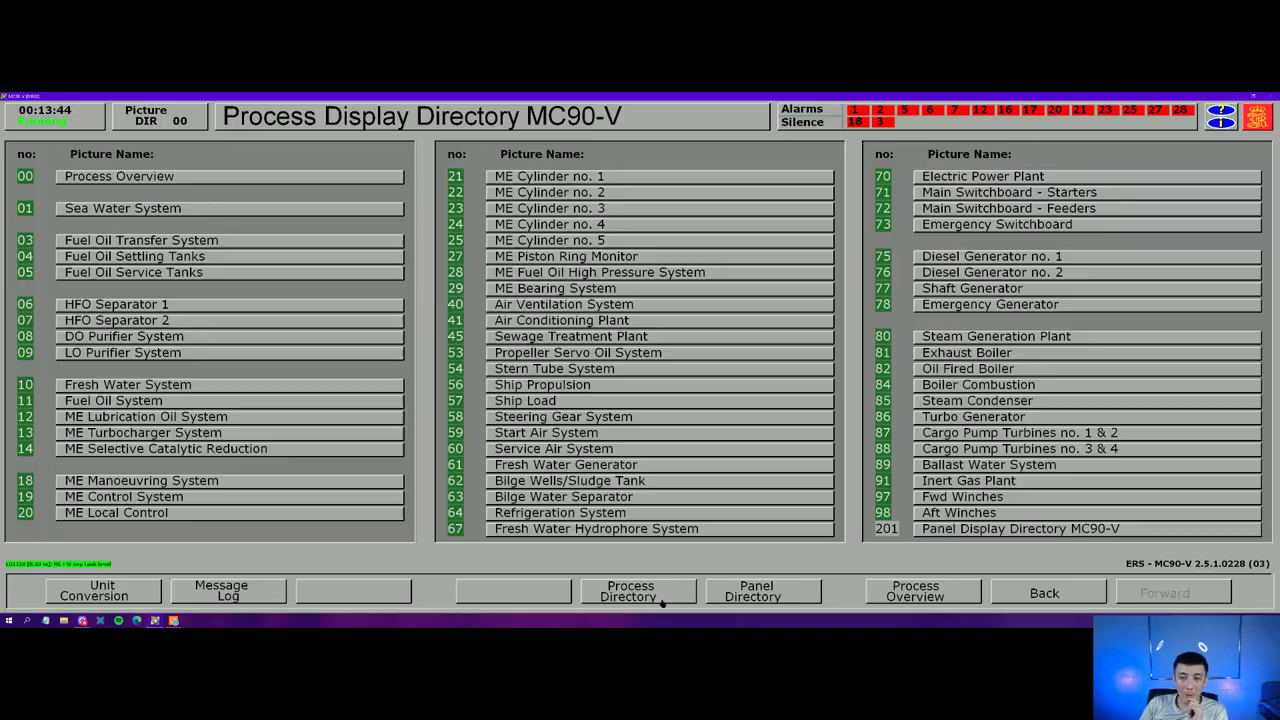
- On Diesel Generator no. 2, open the LO make-up valve, set preheater and LO pumps to AUTO, and start it
left_click(1041, 275)
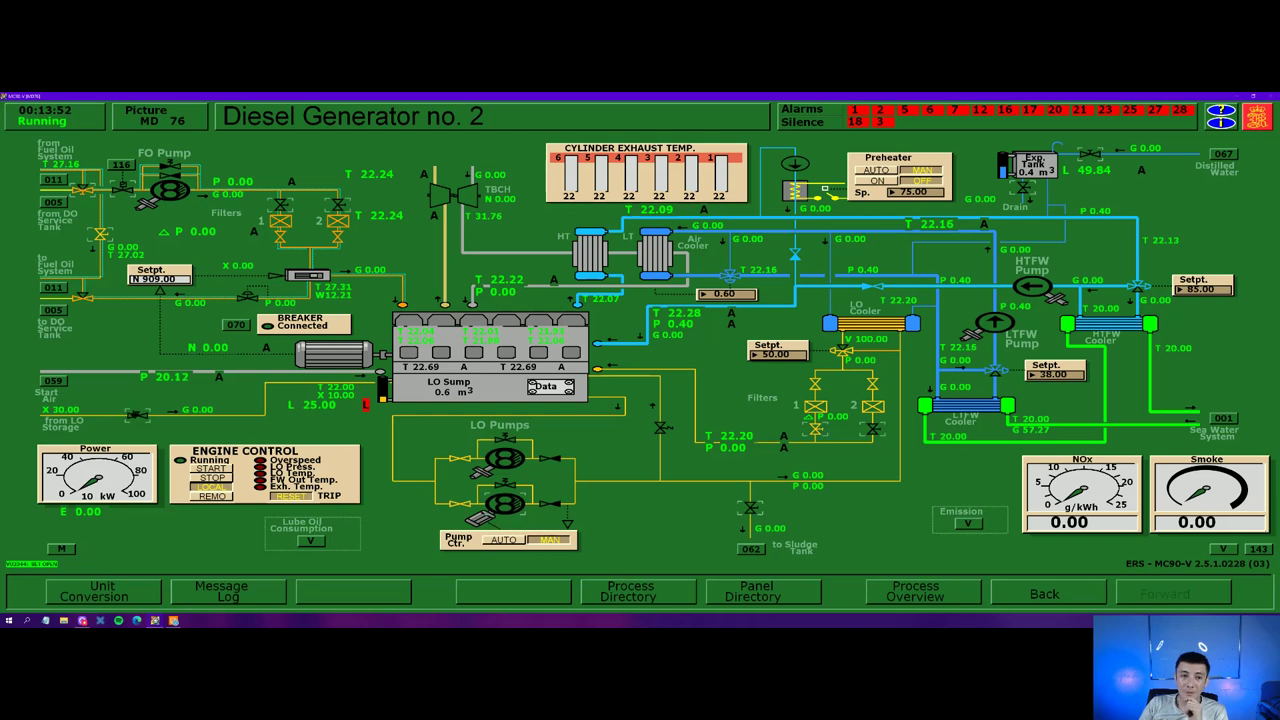
left_click(137, 413)
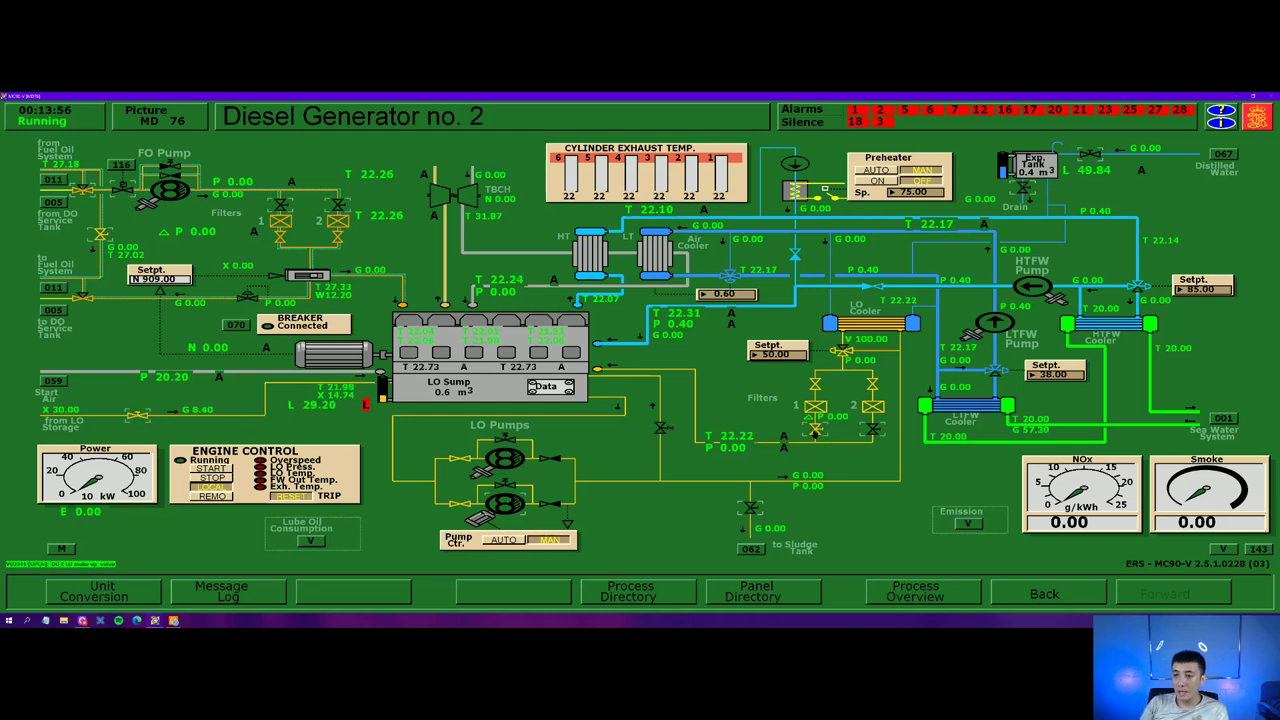
left_click(877, 171)
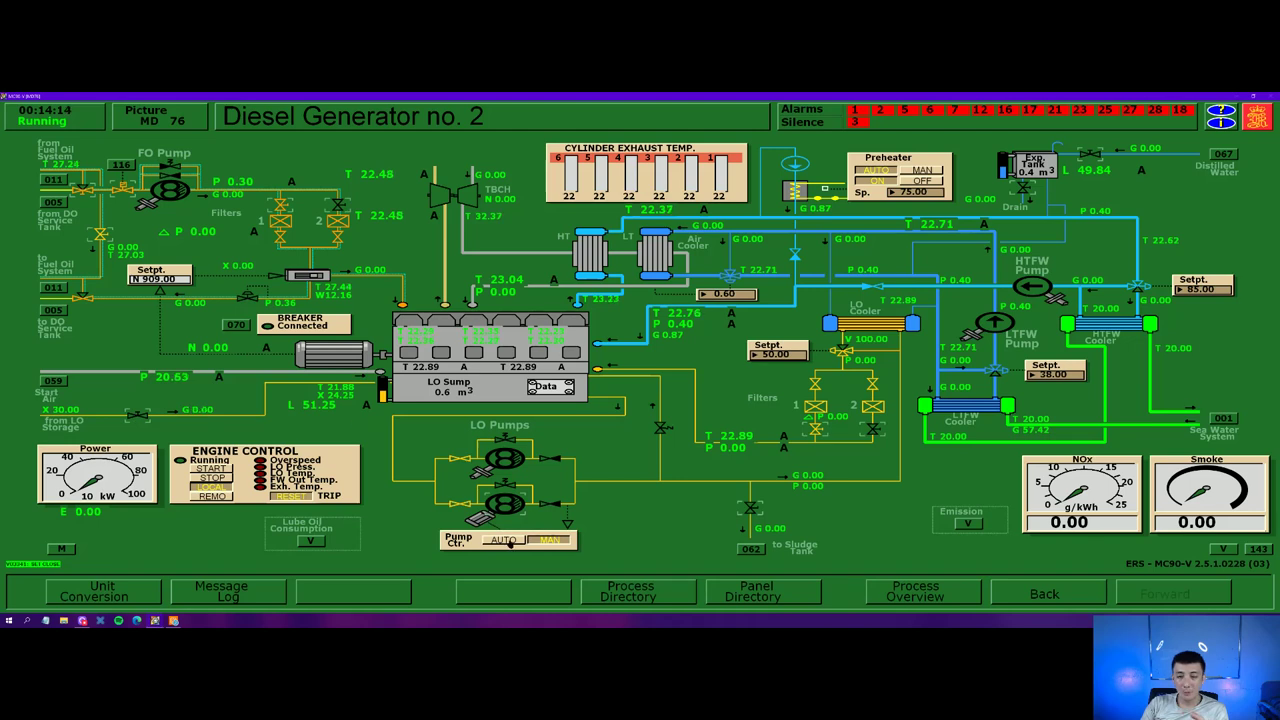
left_click(506, 540)
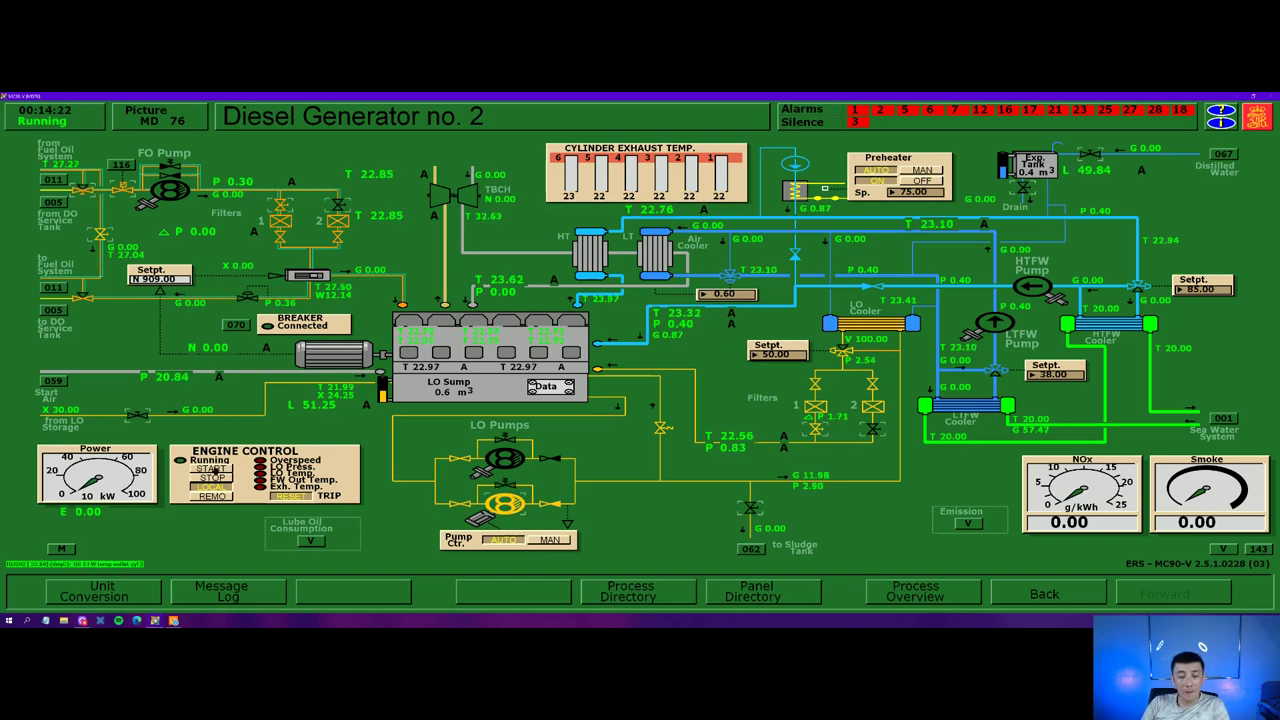
left_click(212, 469)
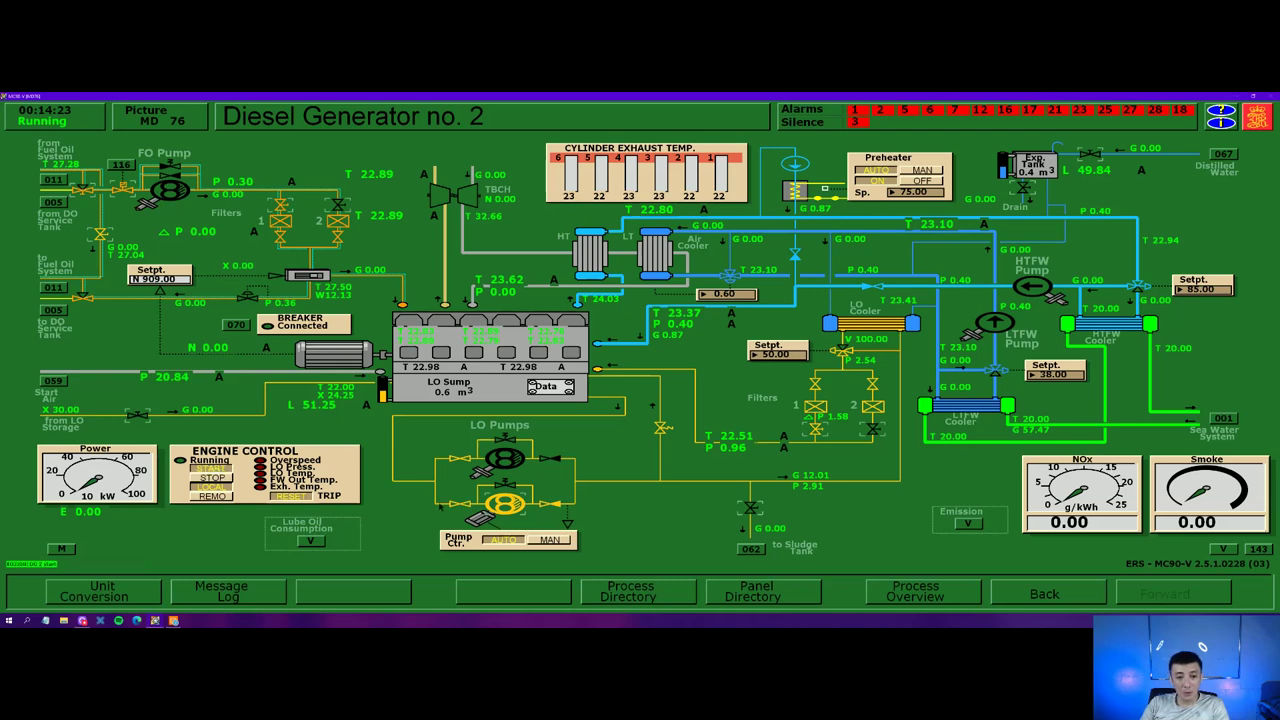
left_click(651, 594)
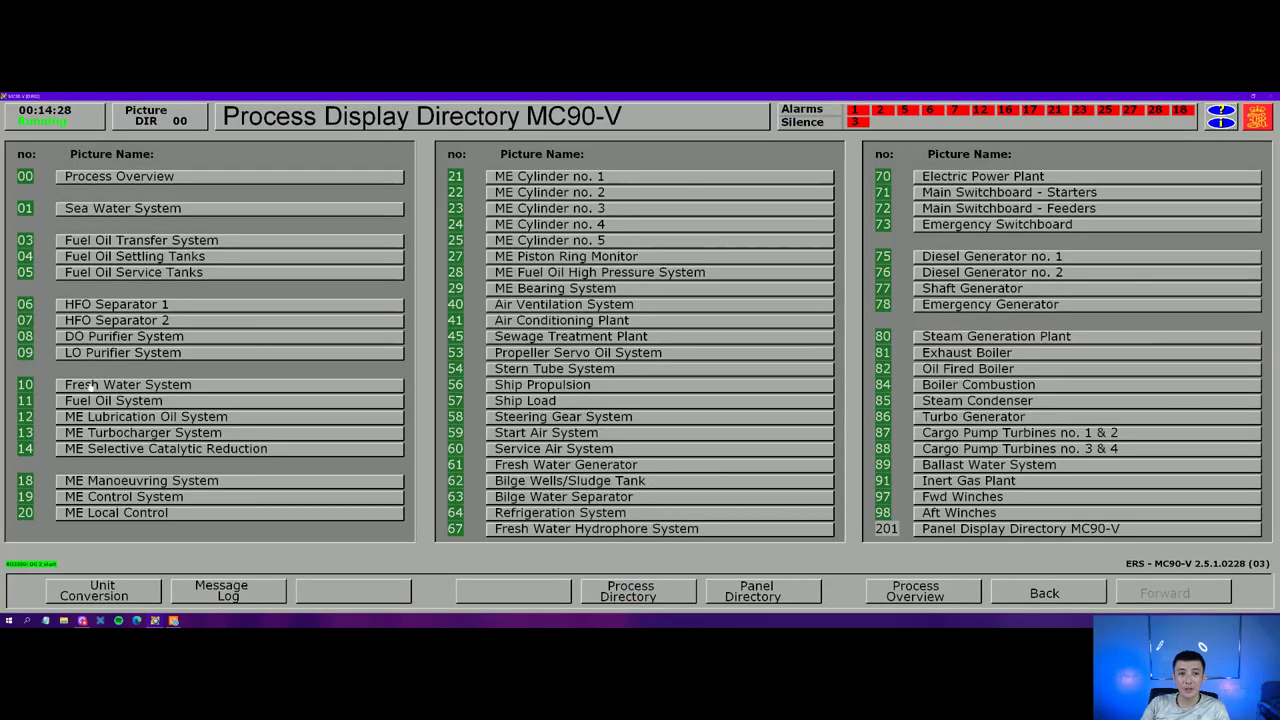
- Show the Fresh Water System picture (MD 10), then the Diesel Generator 2 alarm list from group 20
left_click(128, 384)
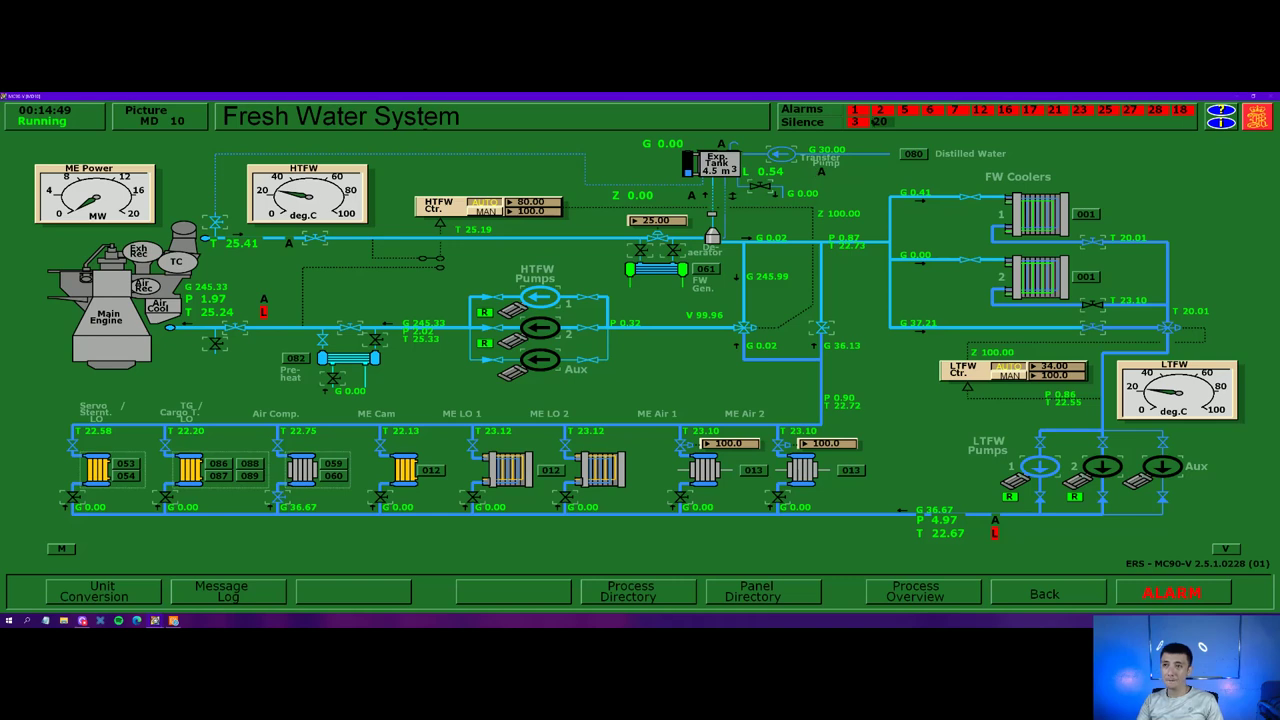
left_click(879, 122)
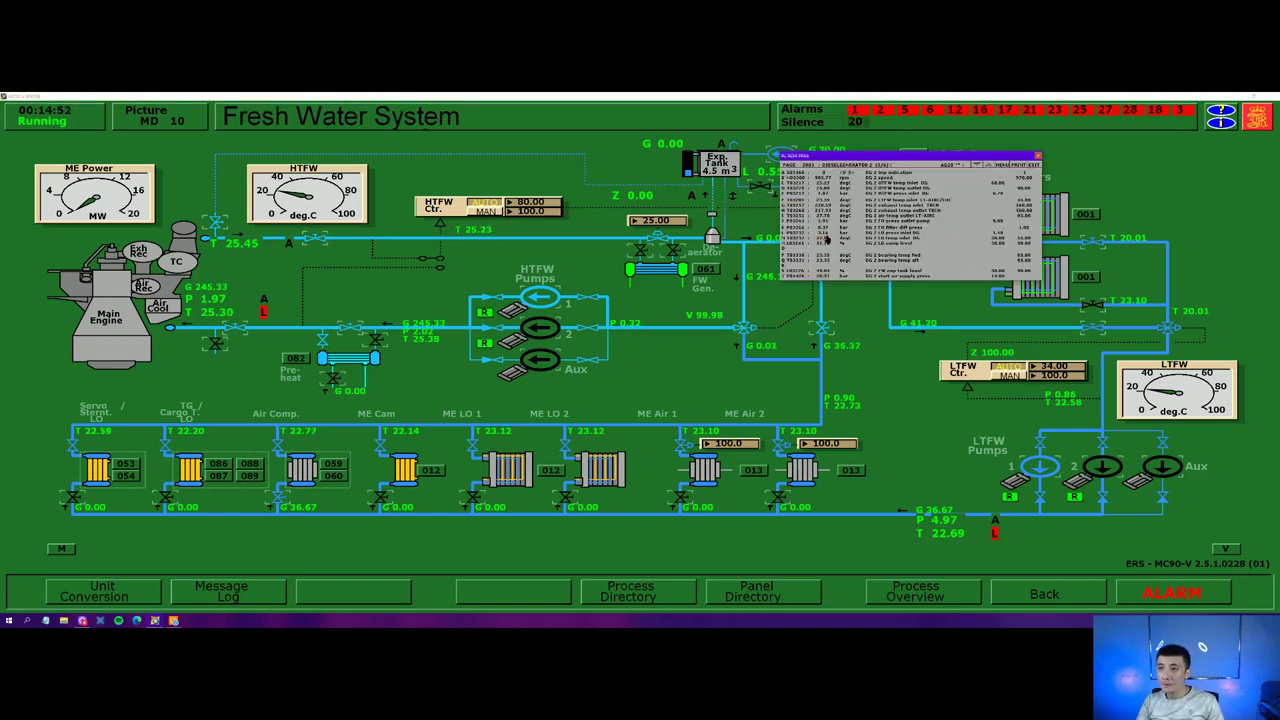
- Close the DG 2 alarm list, reopen it from alarm 20 for another look, then close it
left_click(1038, 156)
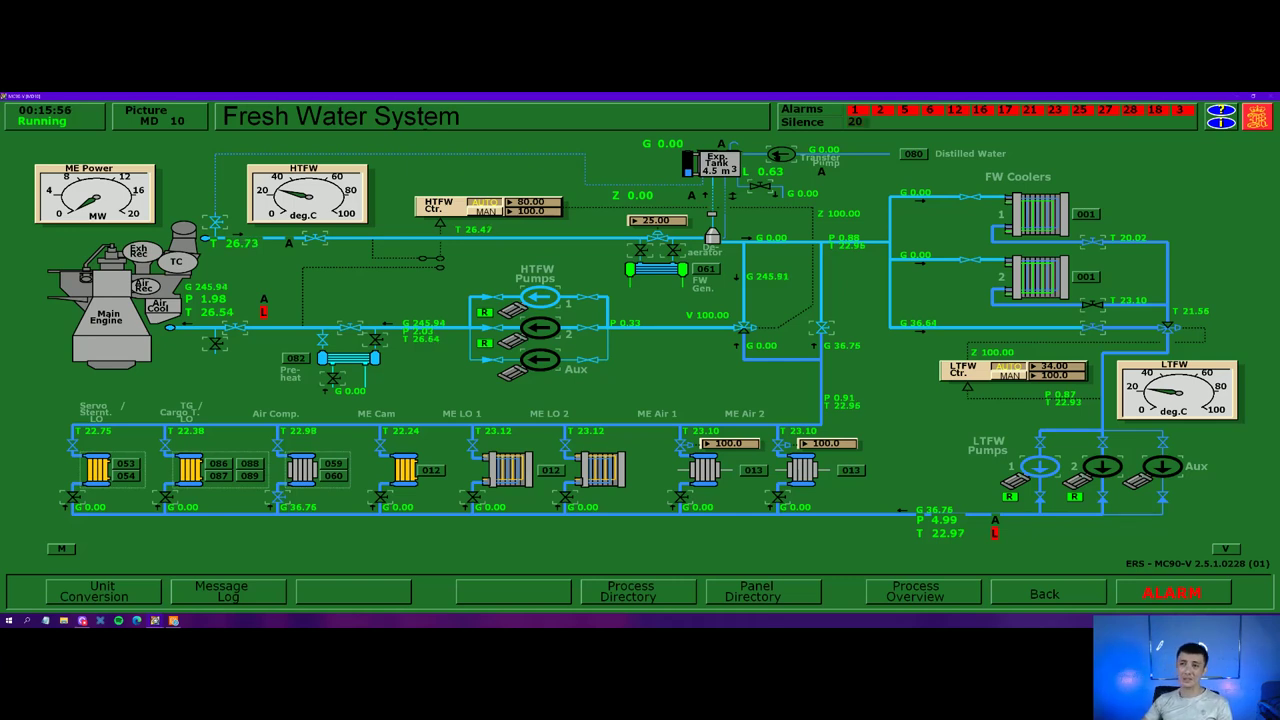
left_click(856, 122)
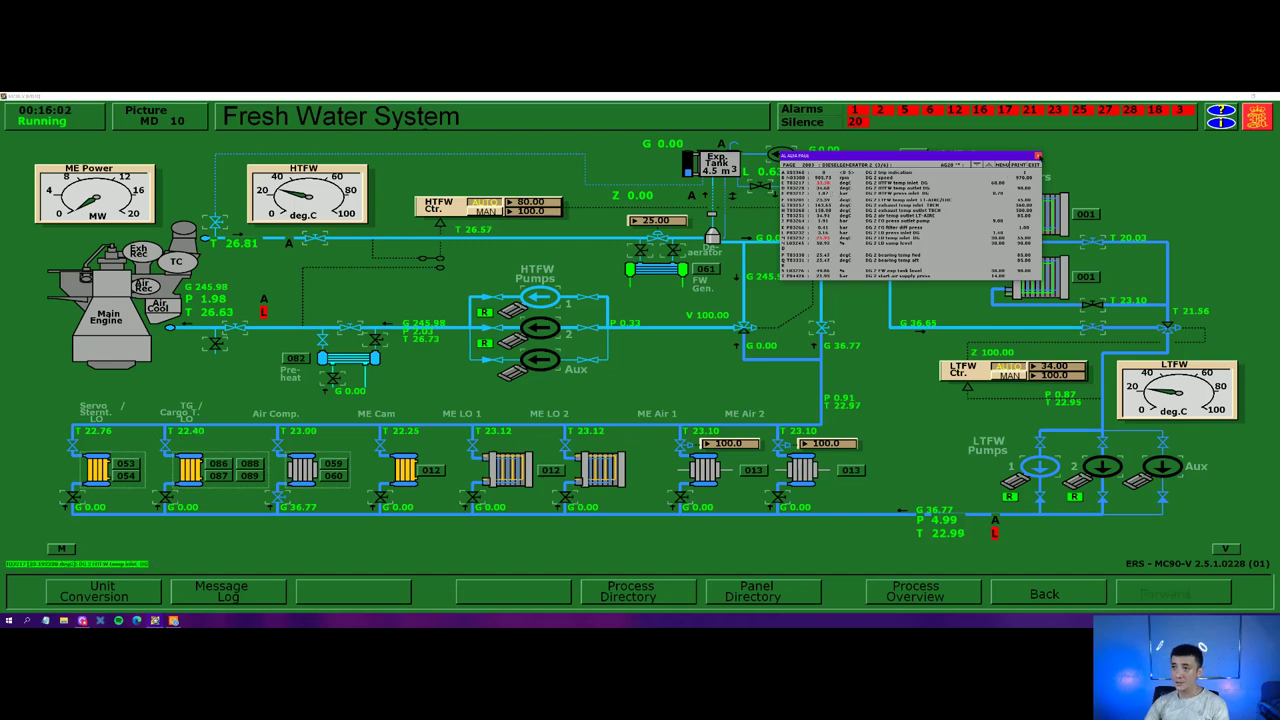
left_click(1038, 157)
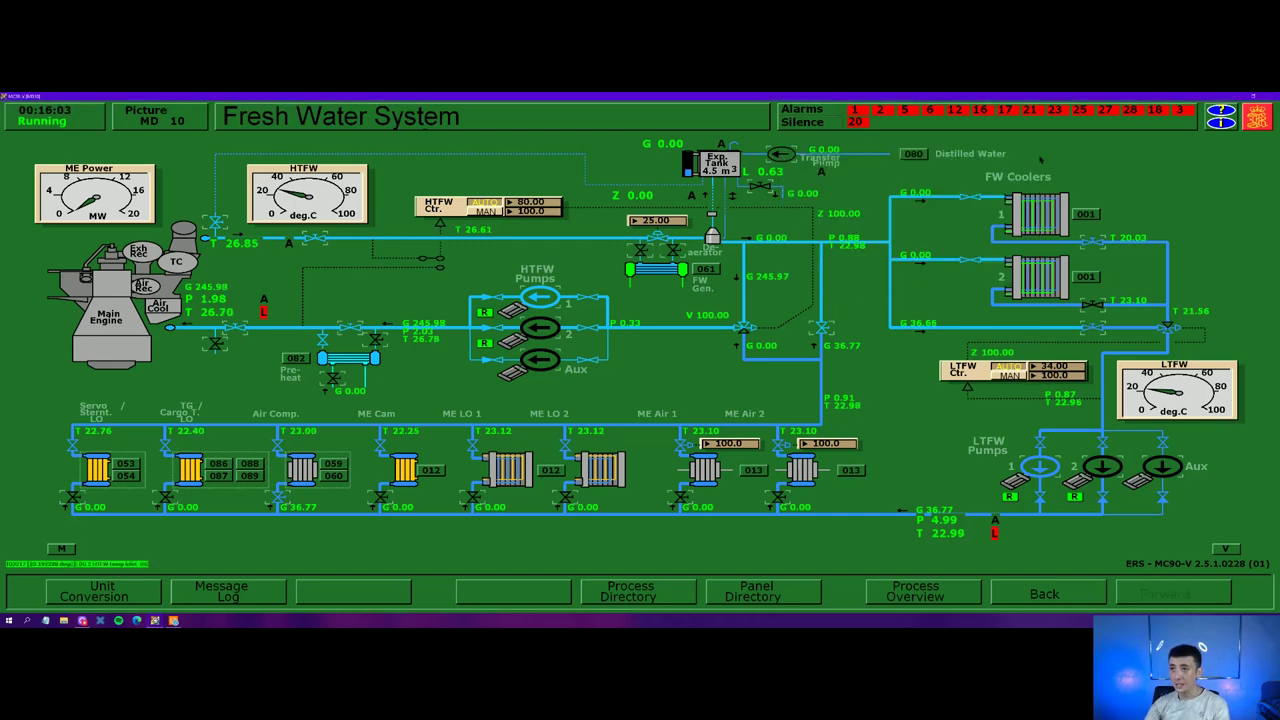
- Raise DG 1's governor until bus frequency is just above 60 Hz, then switch on DG 2 voltage control
left_click(666, 597)
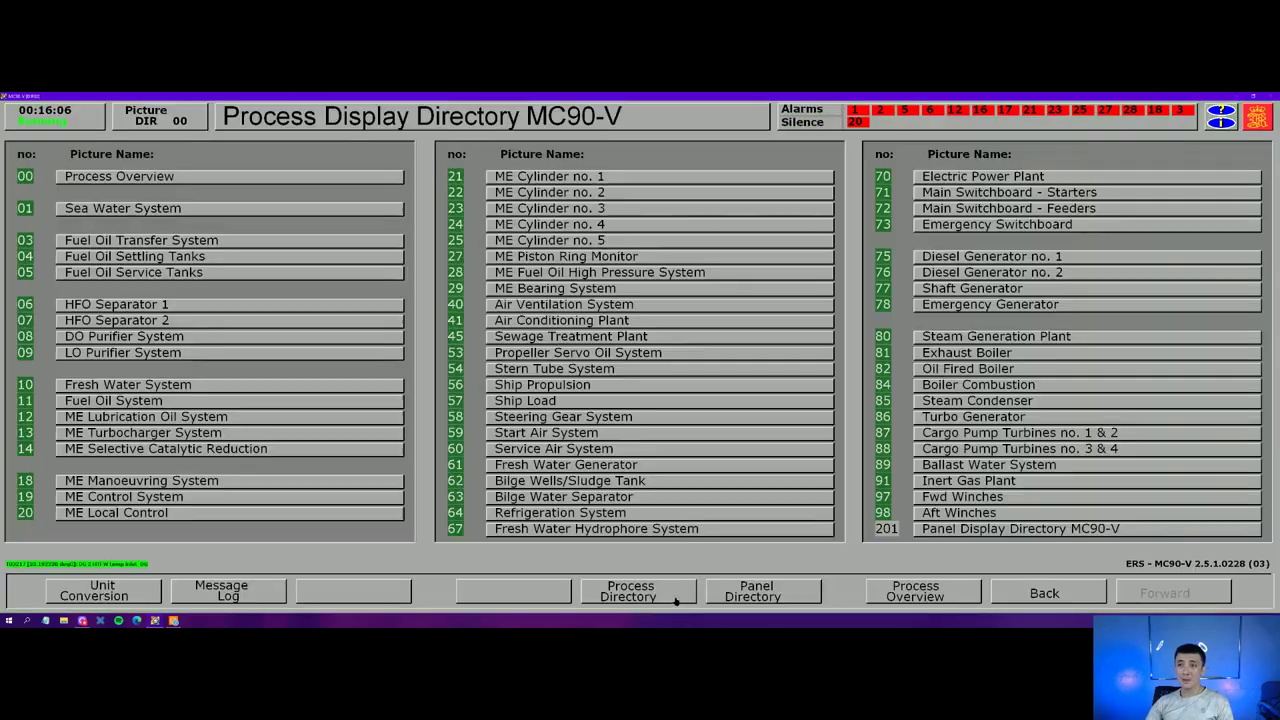
left_click(1040, 178)
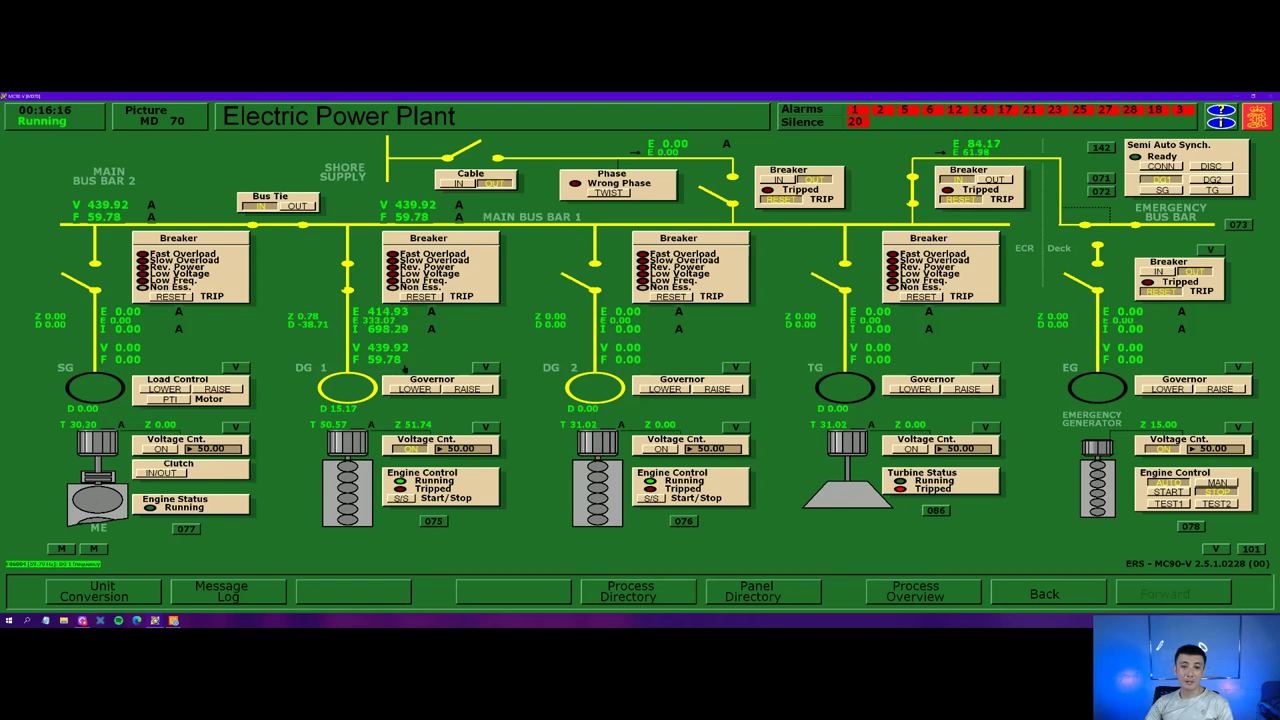
left_click(473, 391)
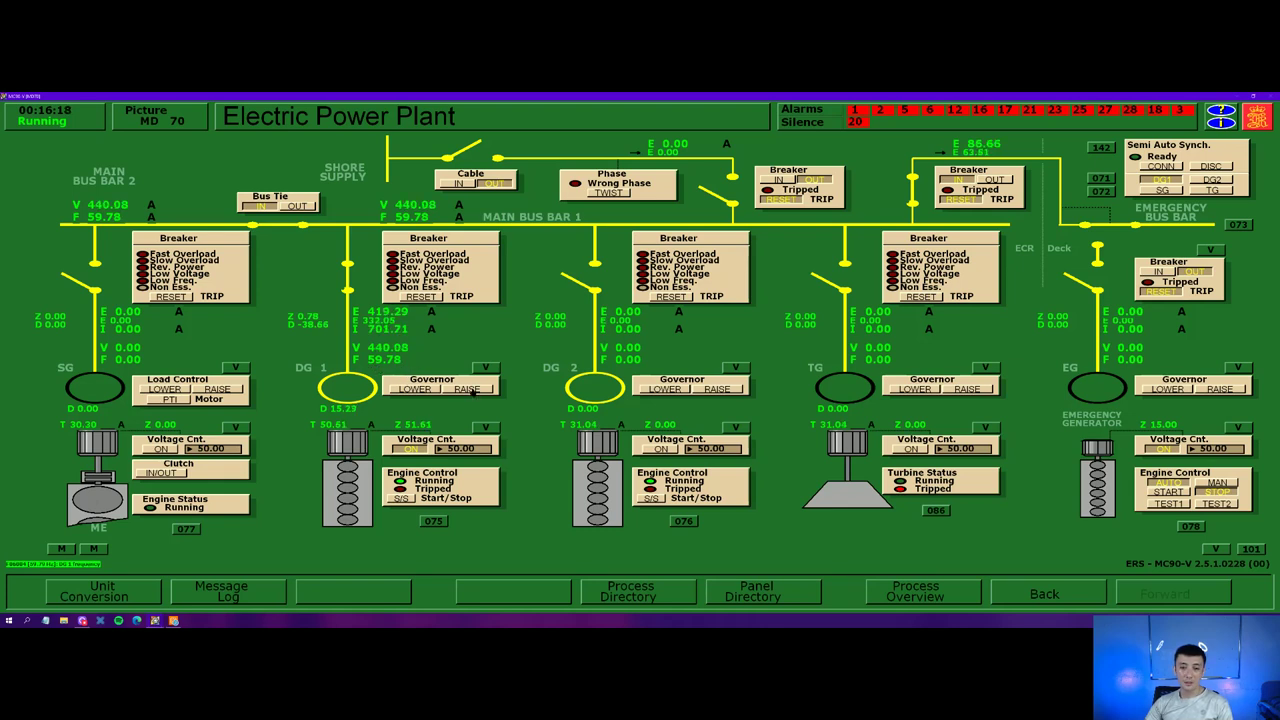
left_click(473, 391)
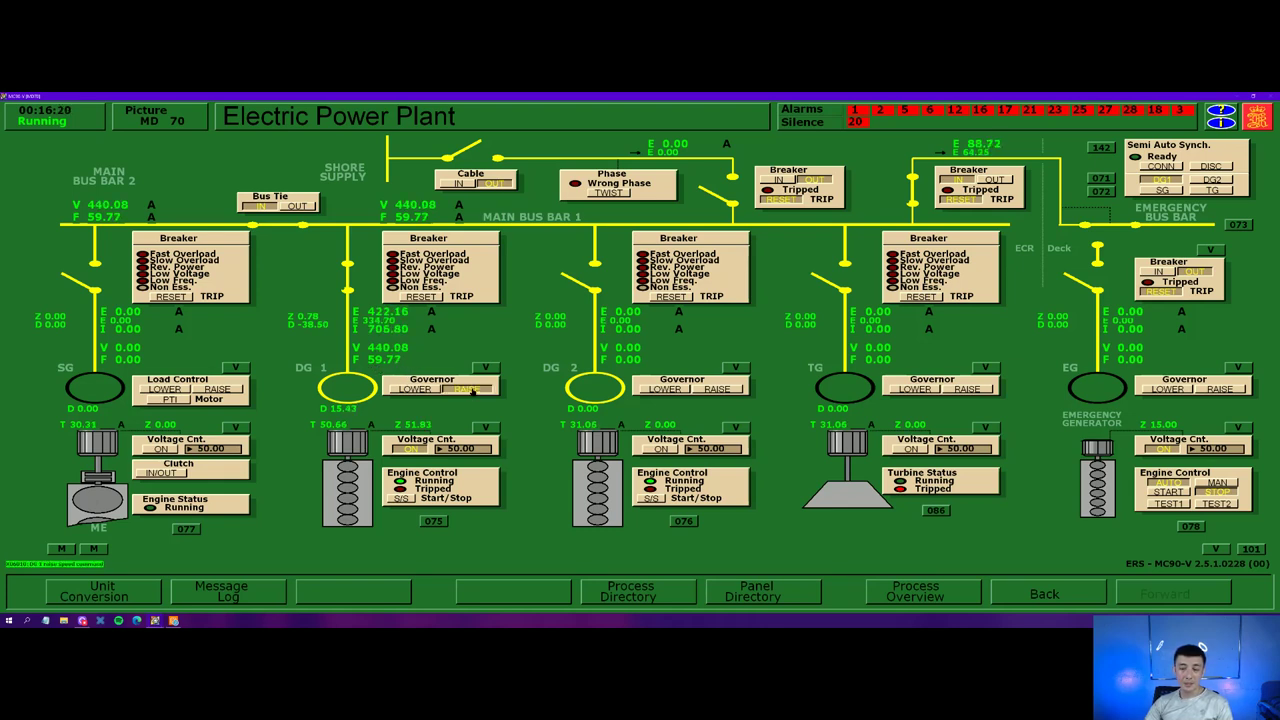
left_click(473, 391)
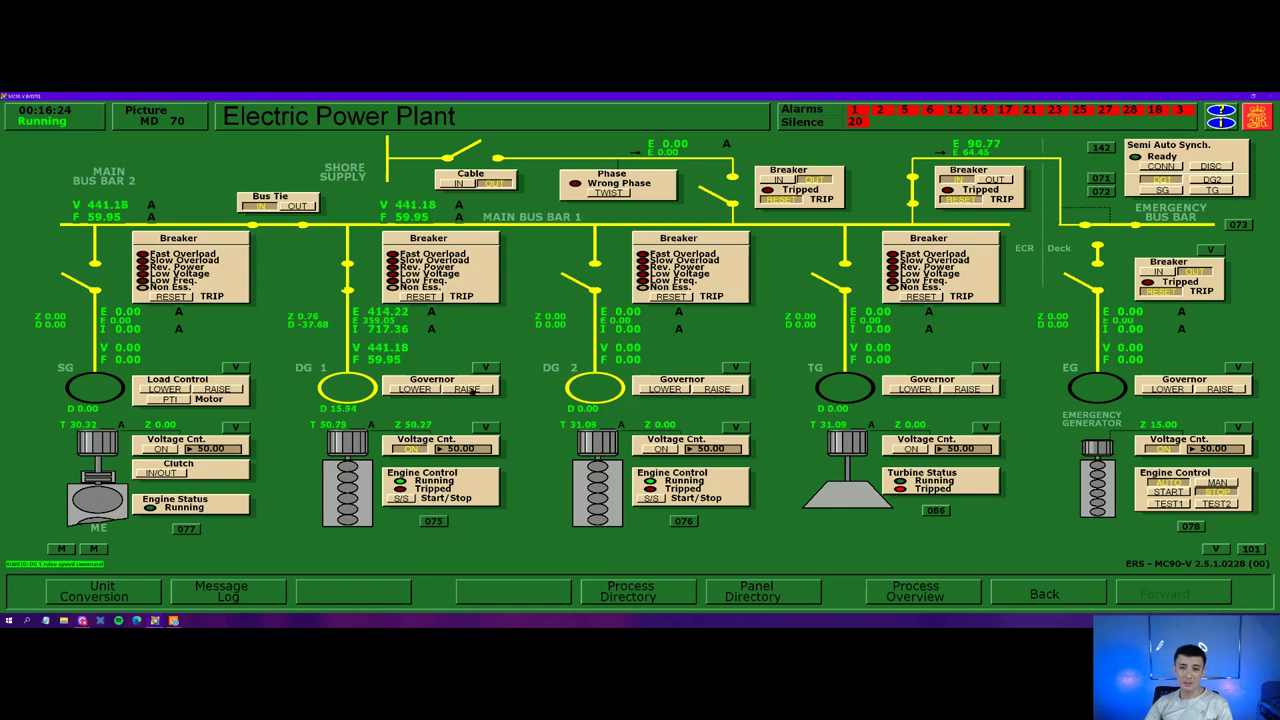
left_click(473, 391)
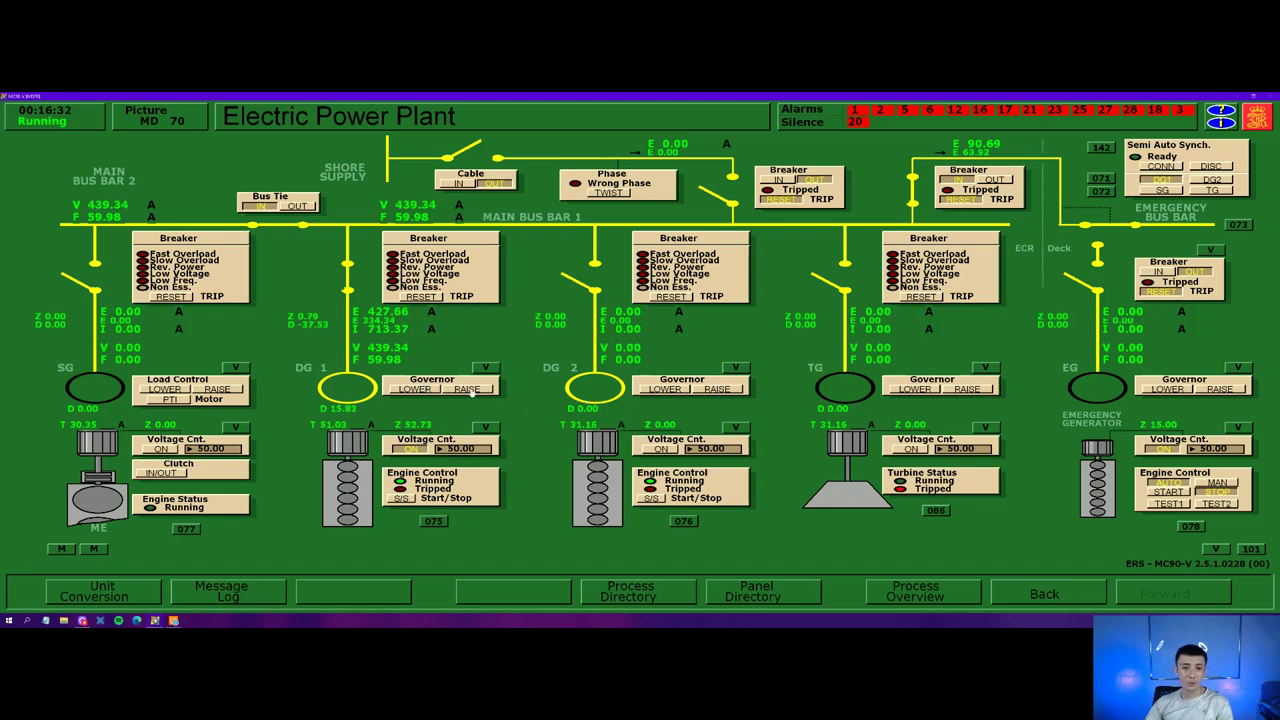
left_click(472, 394)
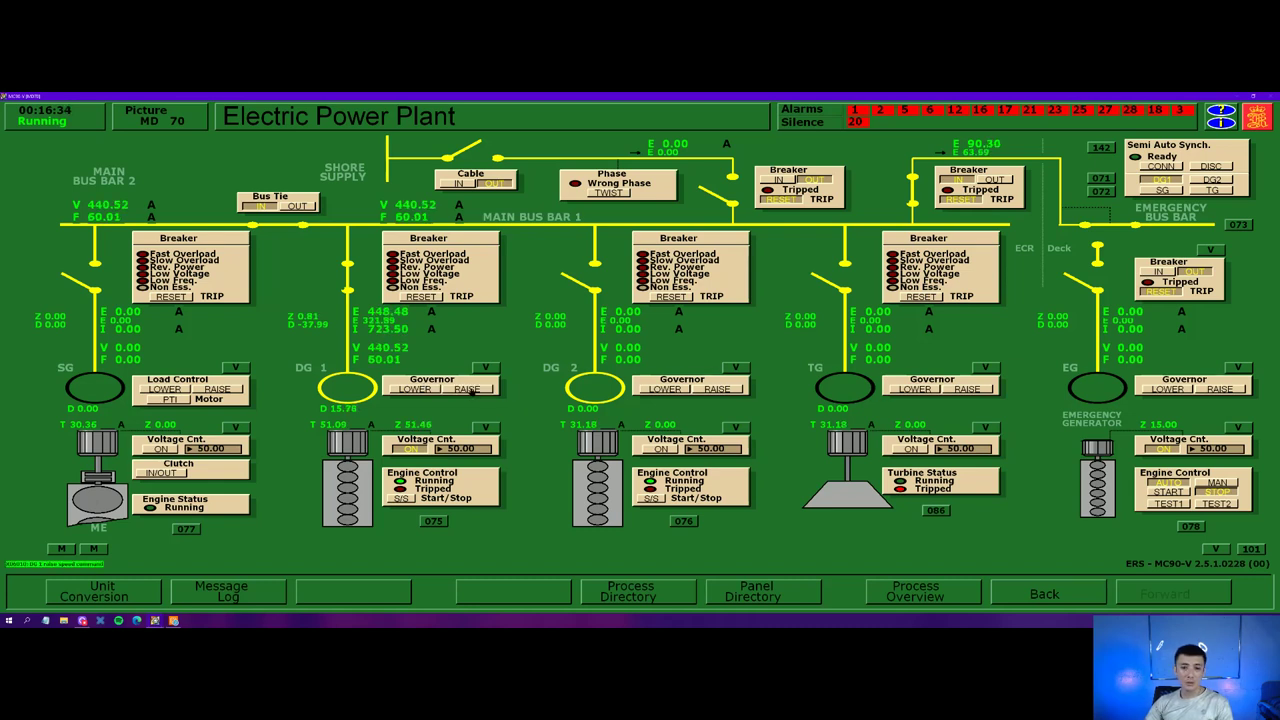
left_click(472, 390)
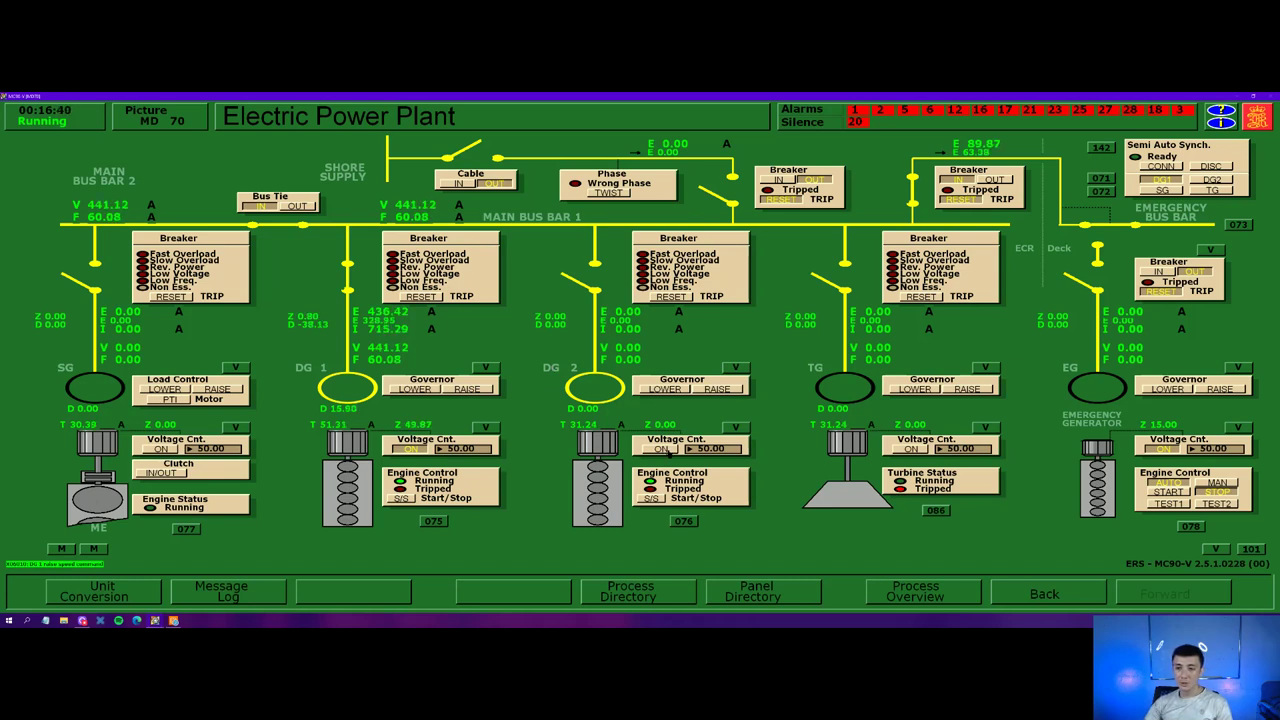
left_click(668, 452)
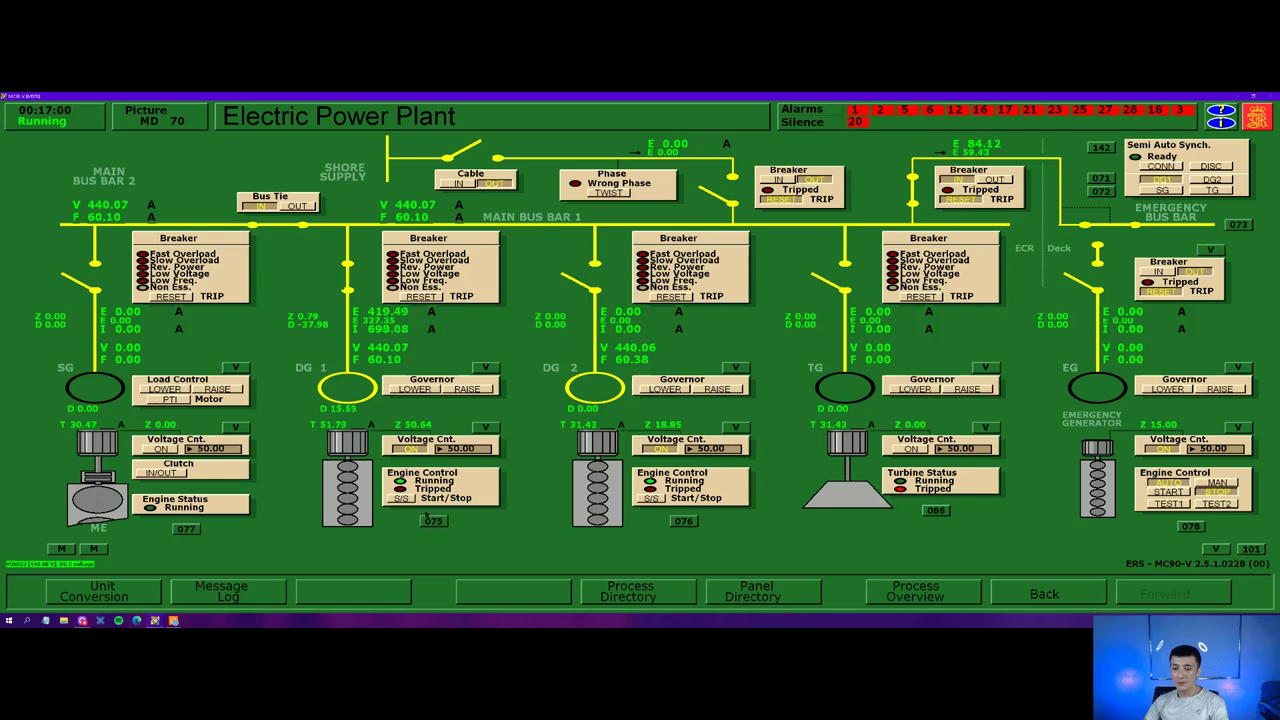
- Switch Diesel Generator 1's engine control to LOCAL
left_click(431, 521)
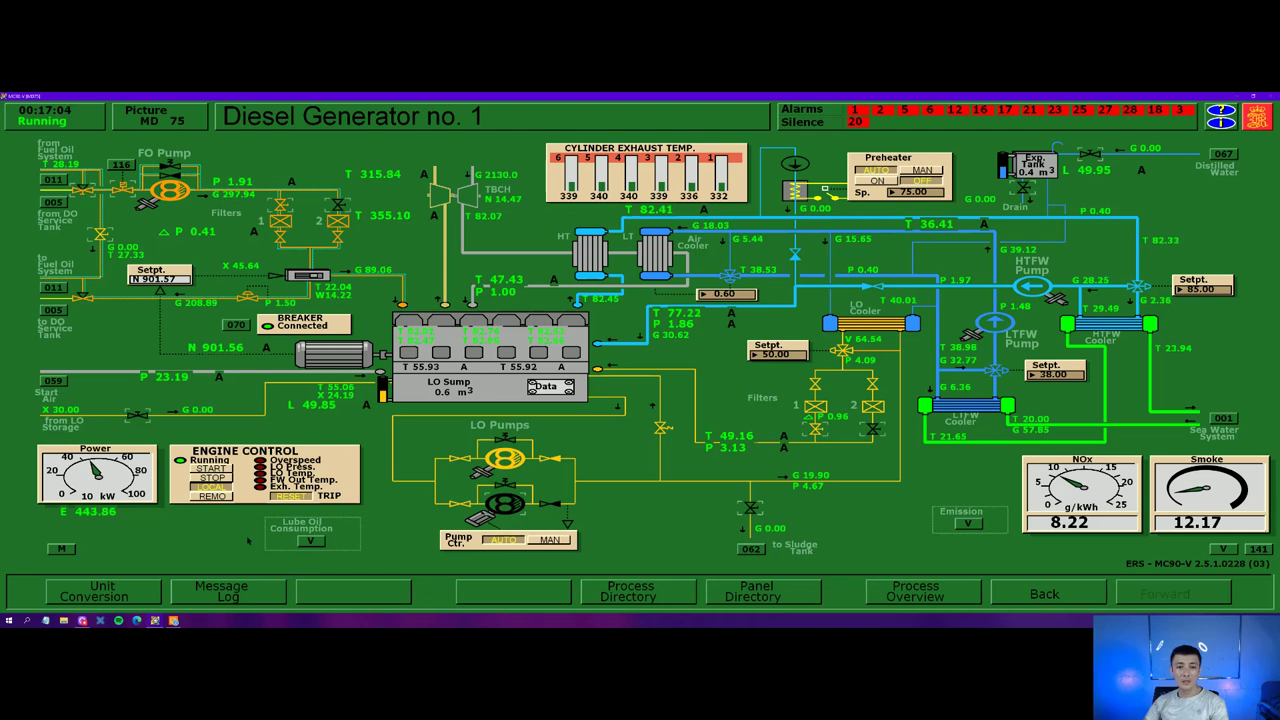
left_click(211, 487)
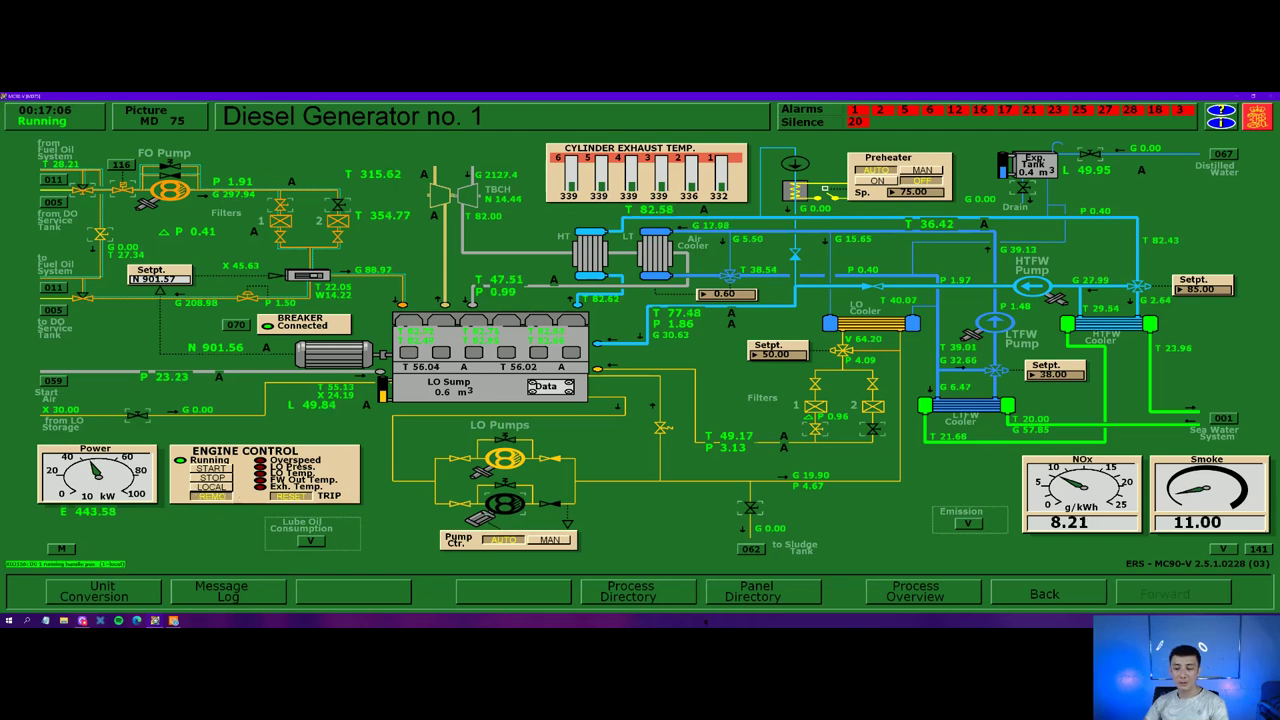
left_click(1064, 596)
- Switch Diesel Generator 2's engine control to REMOTE
left_click(682, 520)
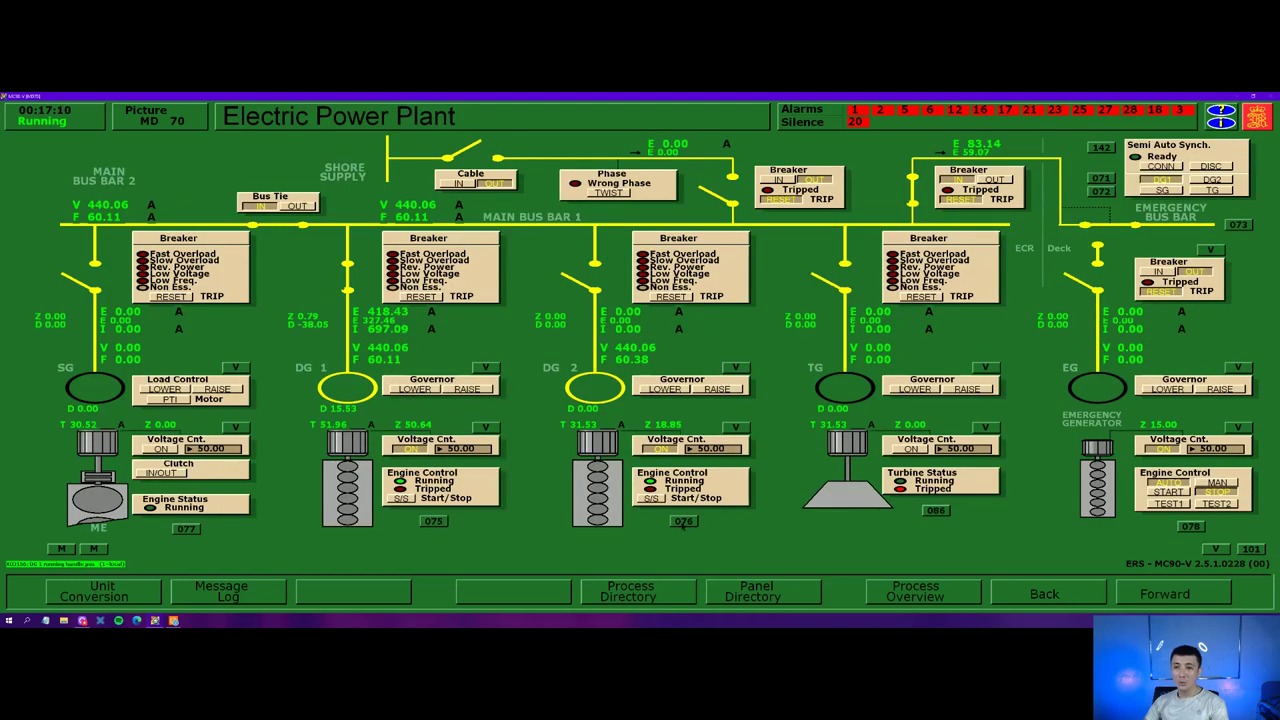
left_click(212, 497)
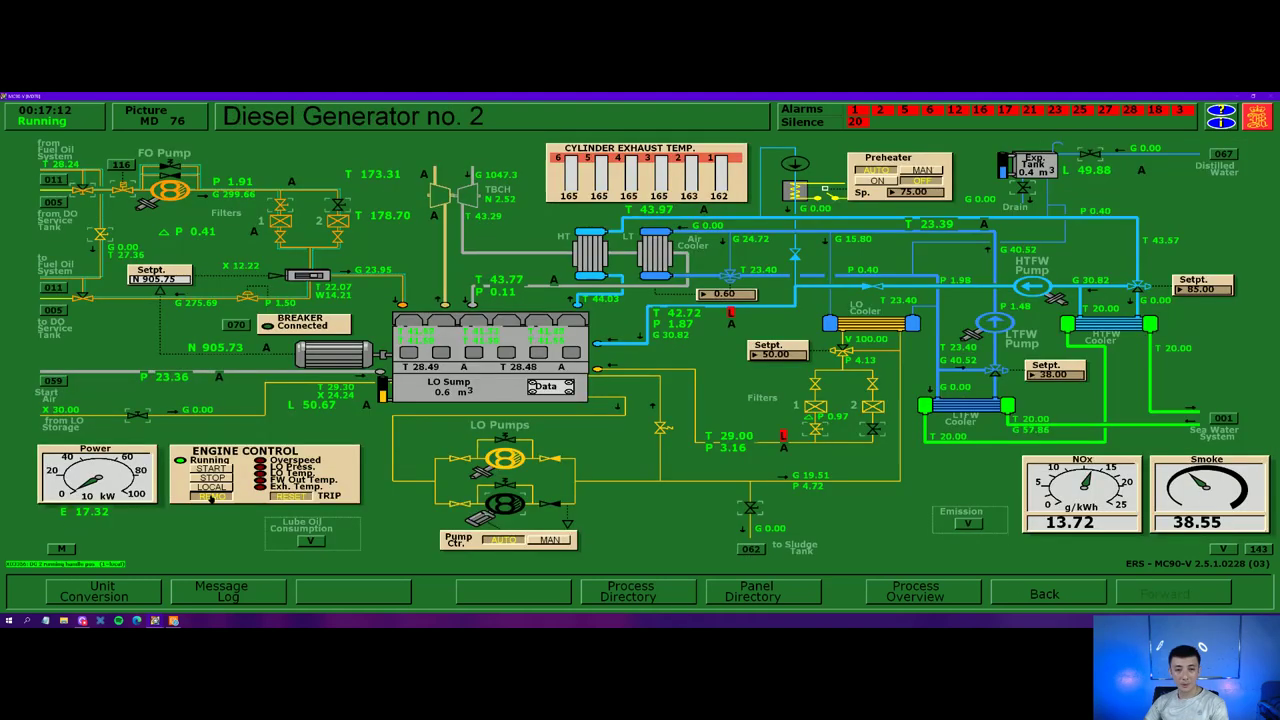
left_click(769, 597)
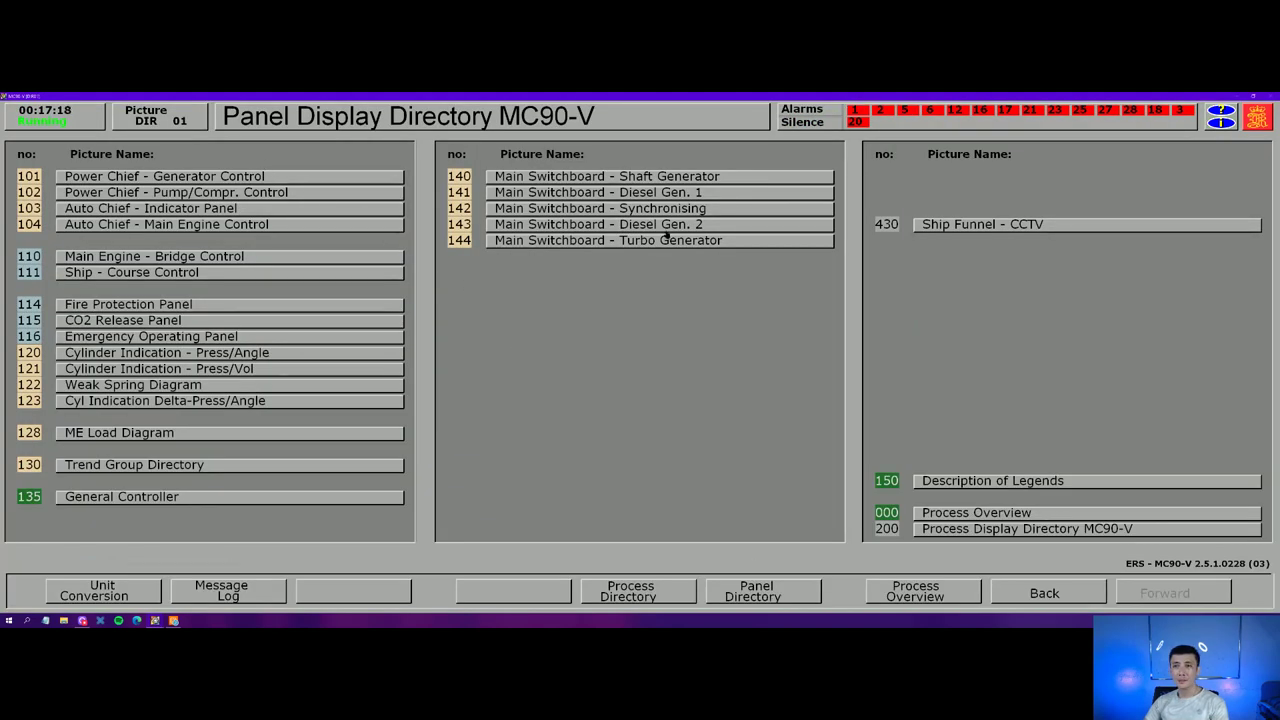
- On the DG 2 main switchboard, show S-T voltage and S current, and select DG2 for manual synchronising
left_click(598, 226)
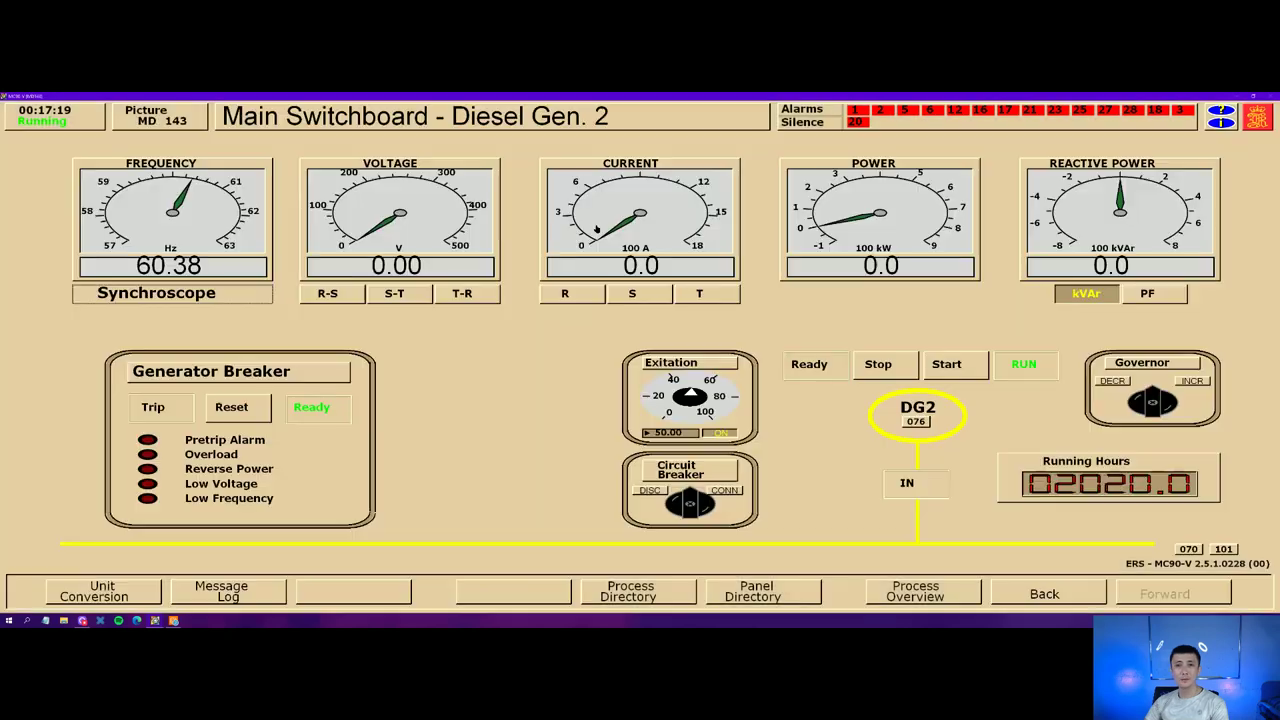
left_click(411, 295)
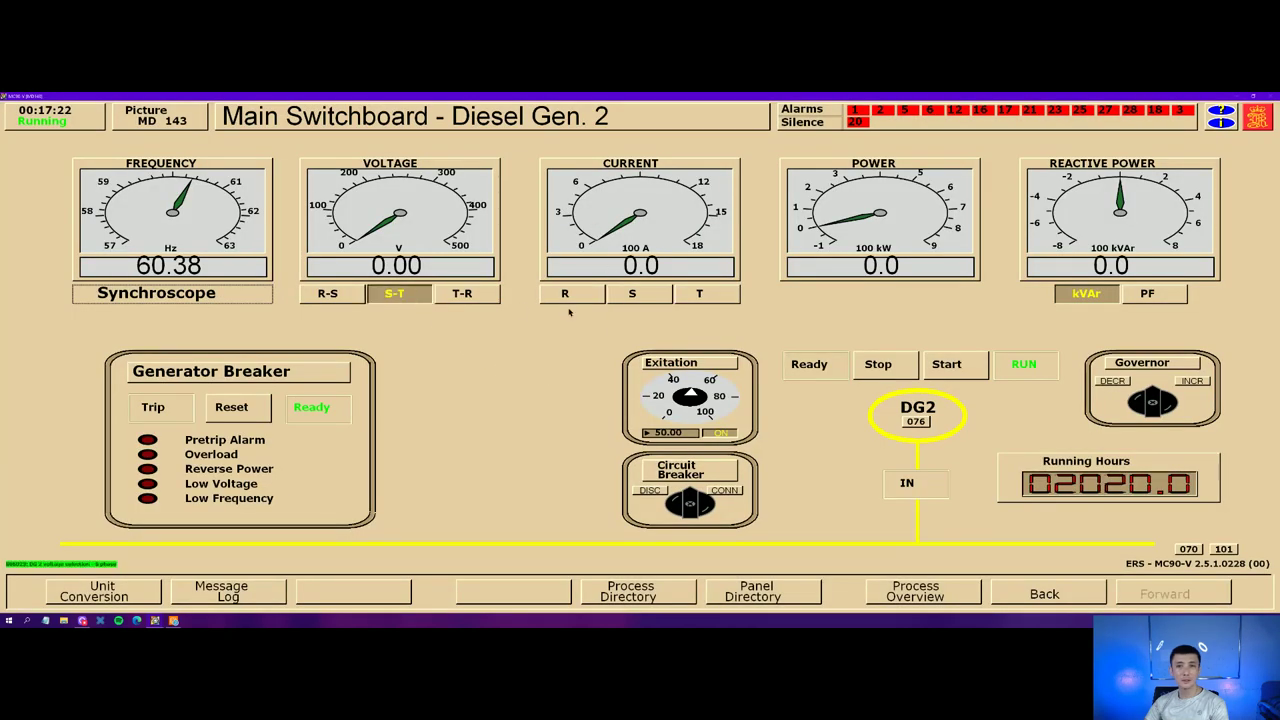
left_click(634, 295)
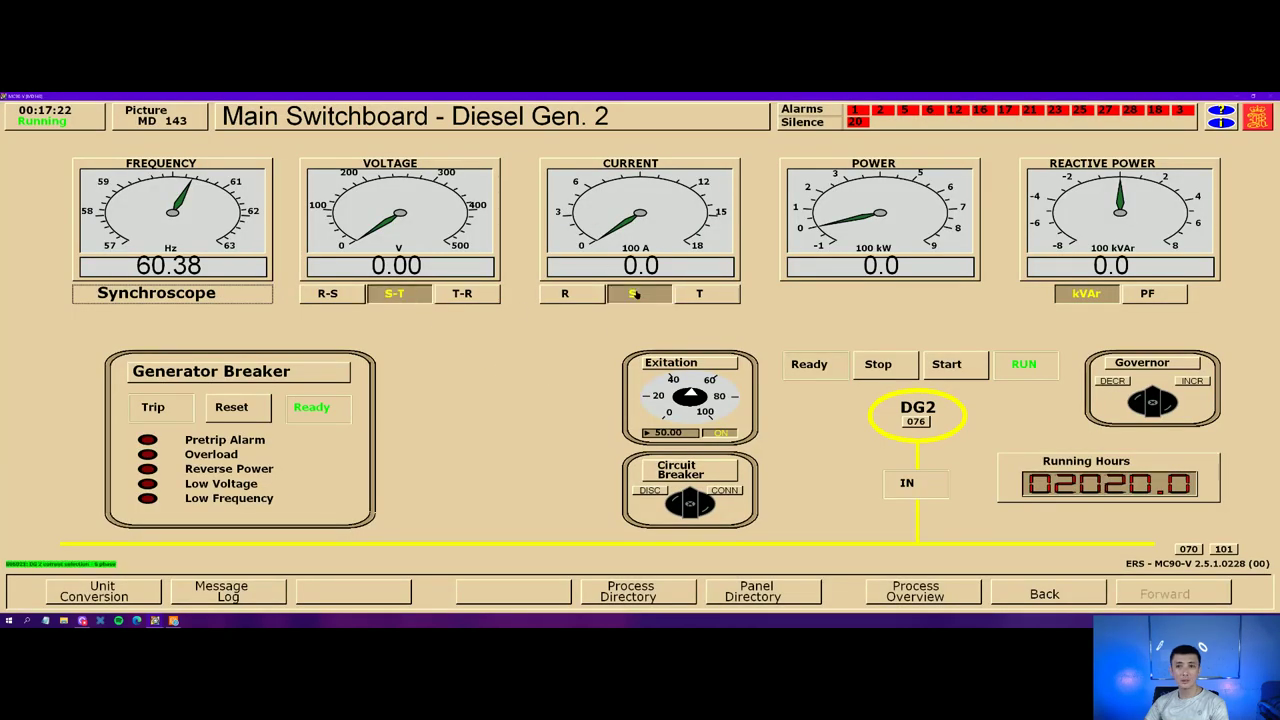
left_click(198, 297)
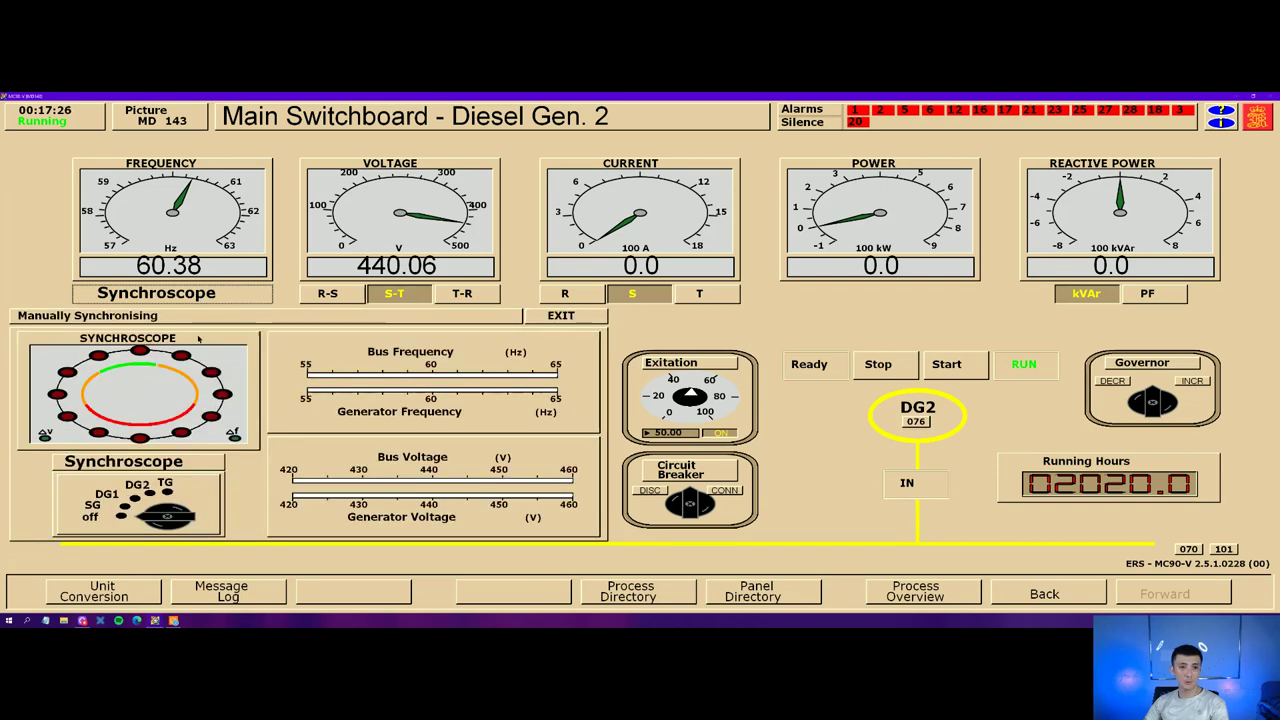
left_click(165, 515)
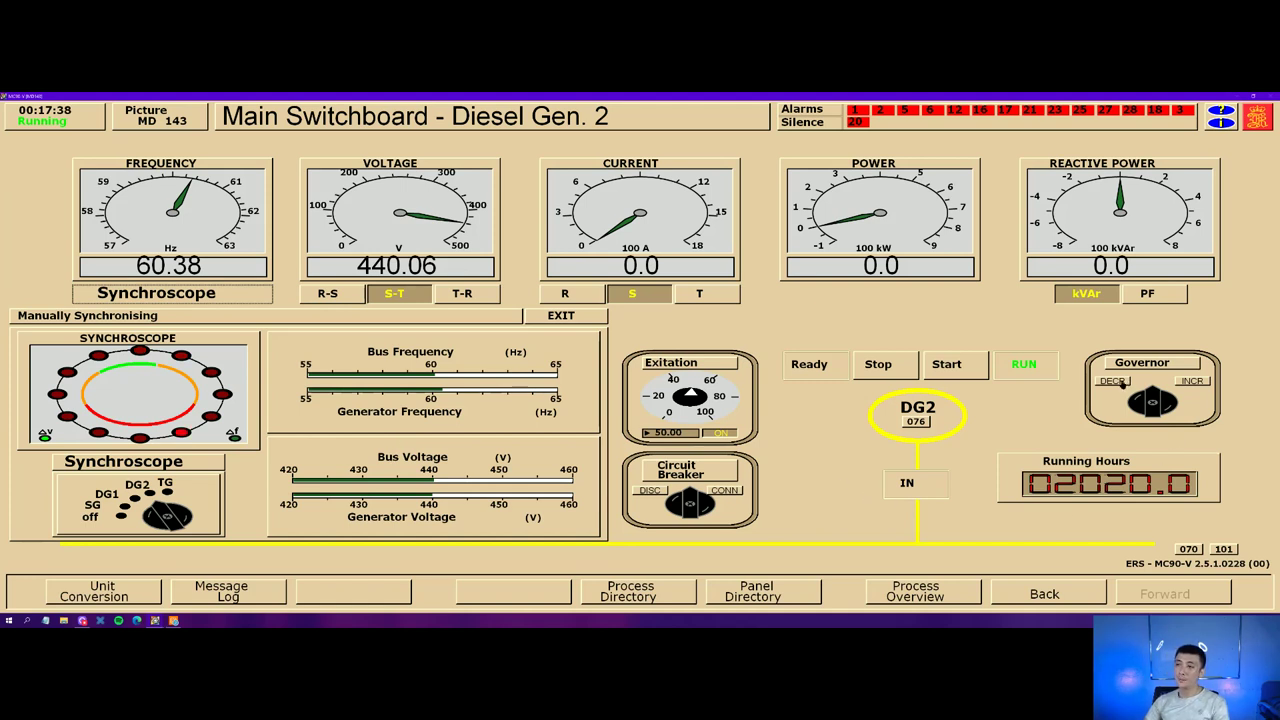
- Trim DG 2's speed to bus frequency, close its breaker onto the bus, and exit synchronising
left_click(1122, 383)
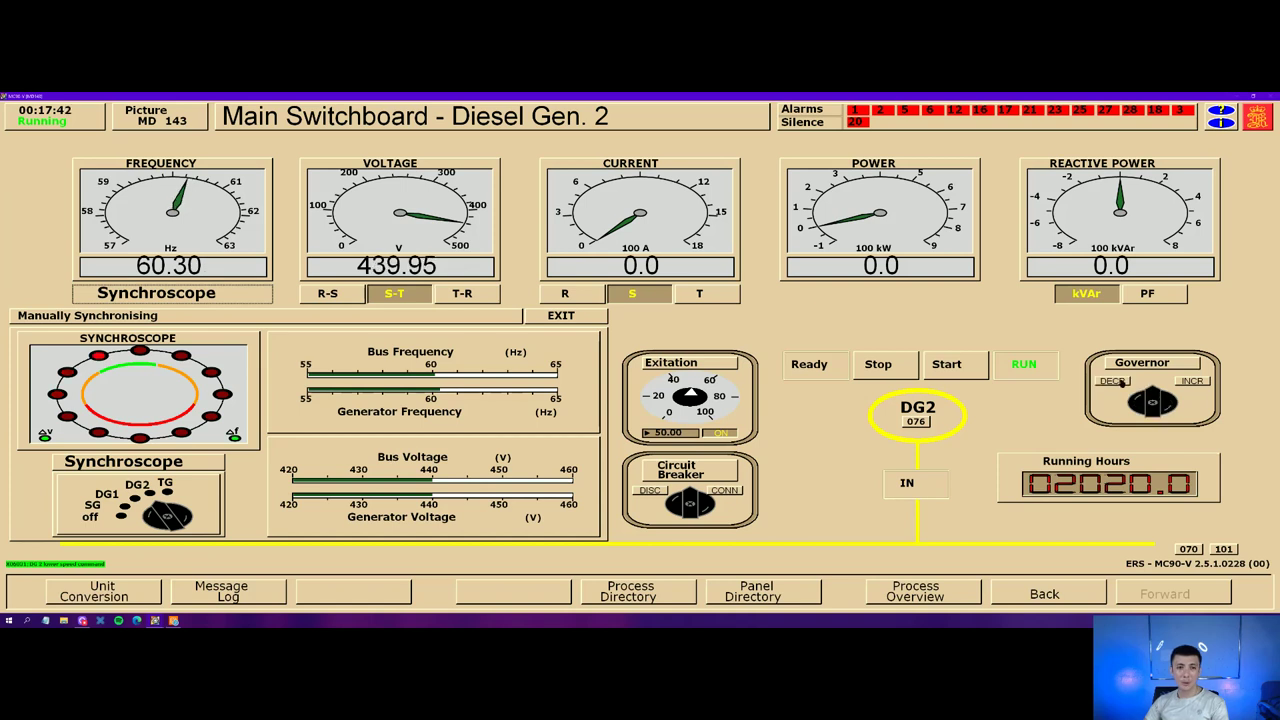
left_click(1122, 383)
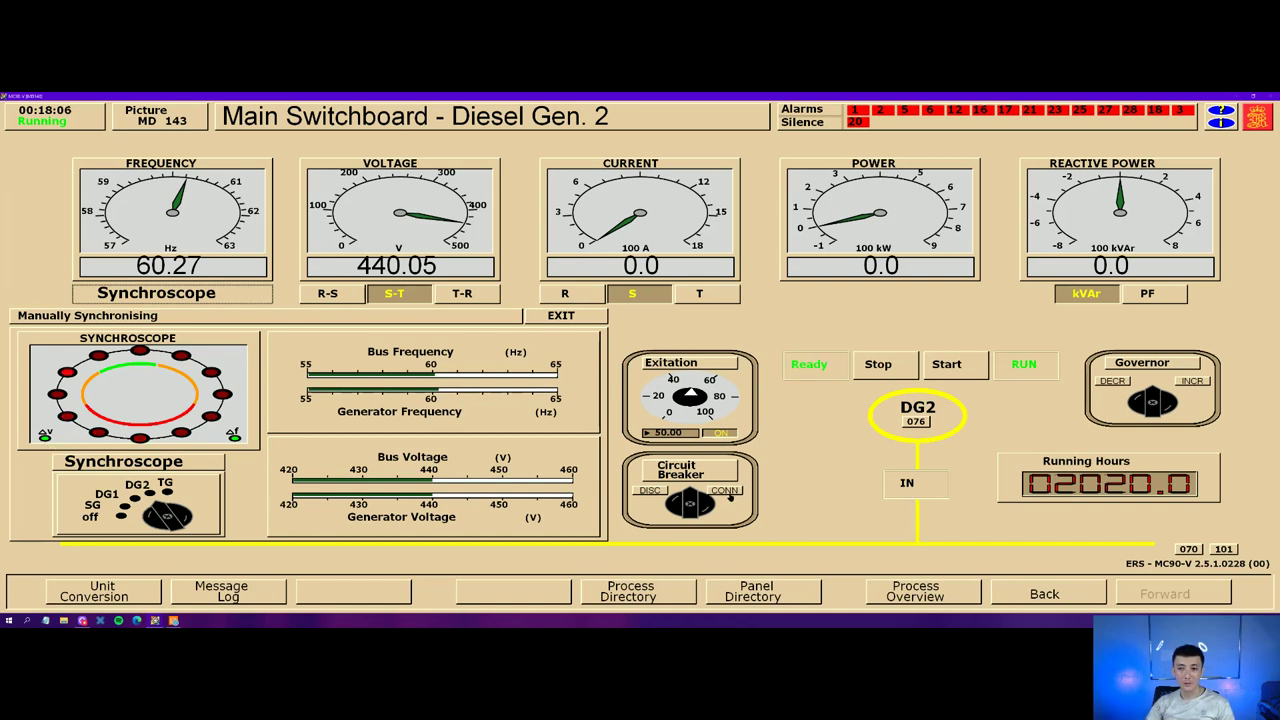
left_click(730, 496)
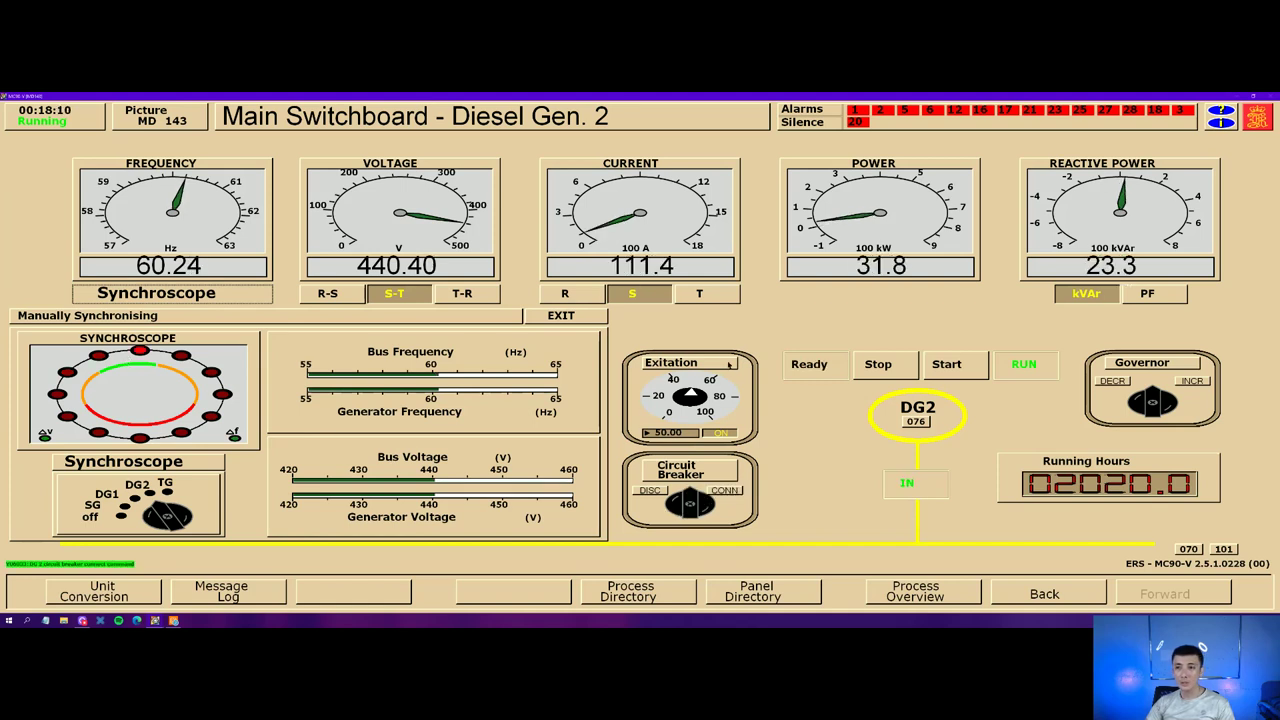
left_click(586, 318)
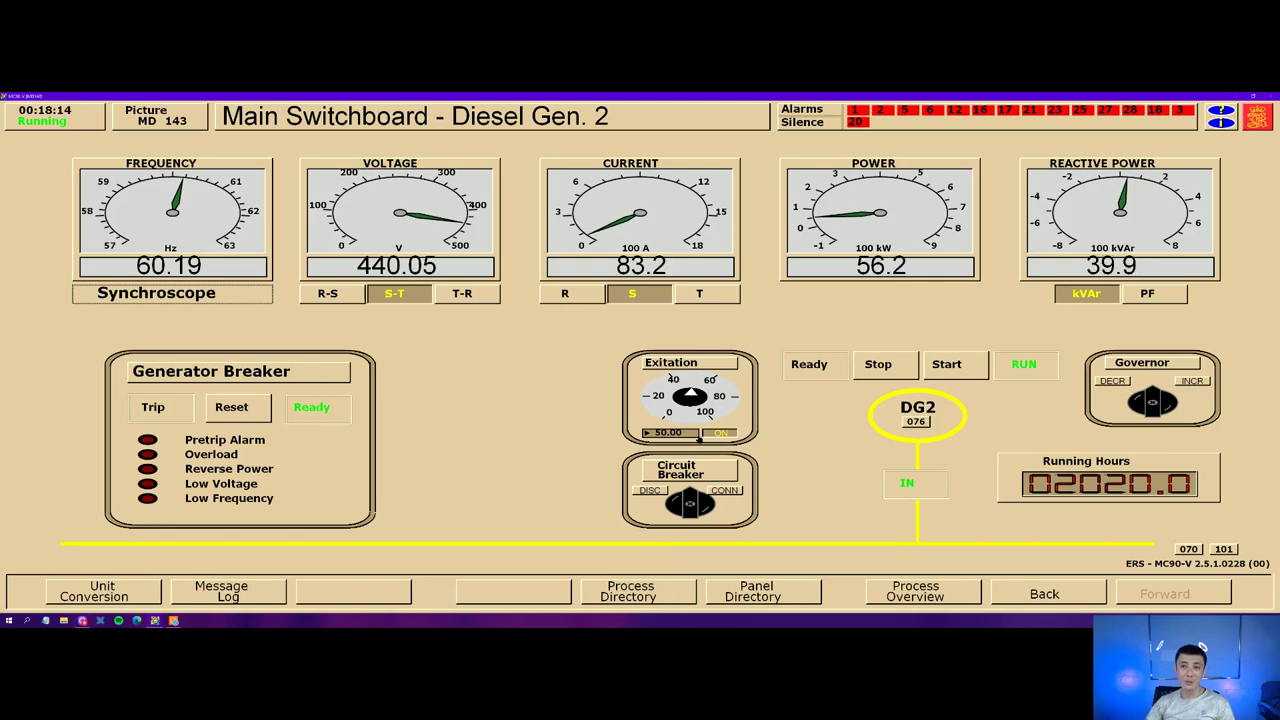
left_click(668, 598)
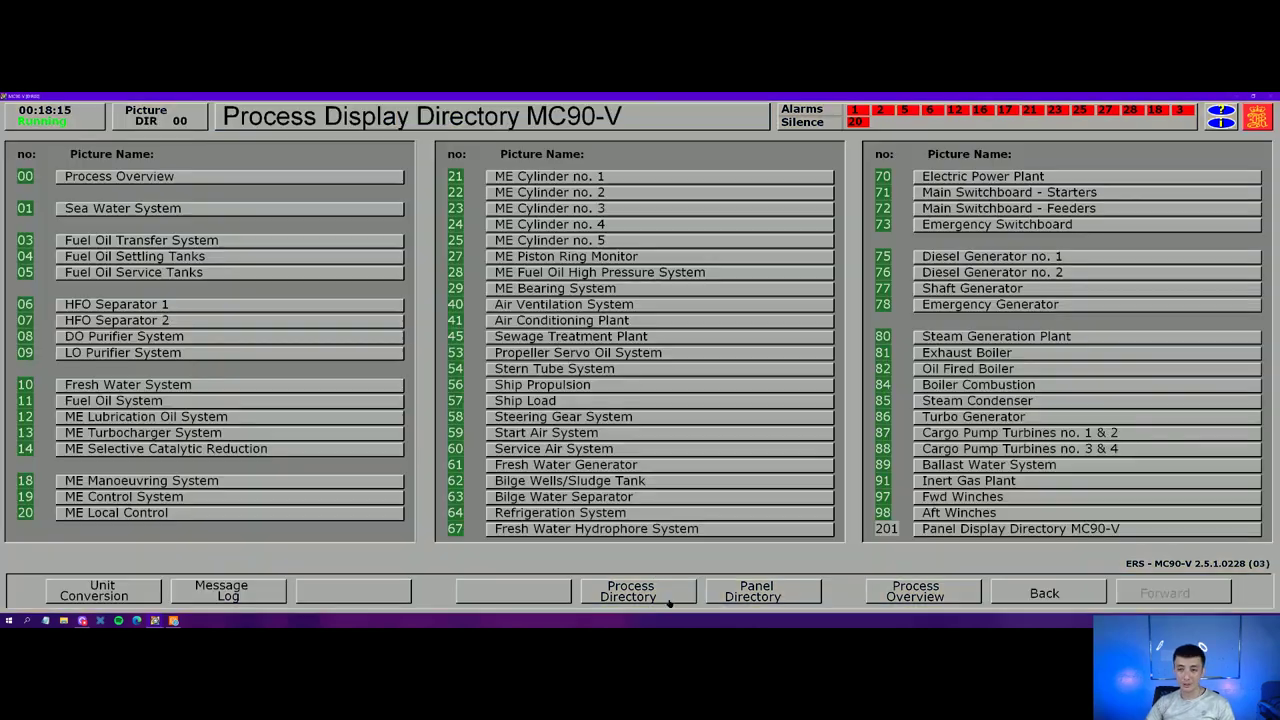
- Start the ECR, supply No 1 and 3, purifier, cargo ECR, exhaust No 1, sewage and accommodation No 1 fans
left_click(545, 303)
left_click(289, 345)
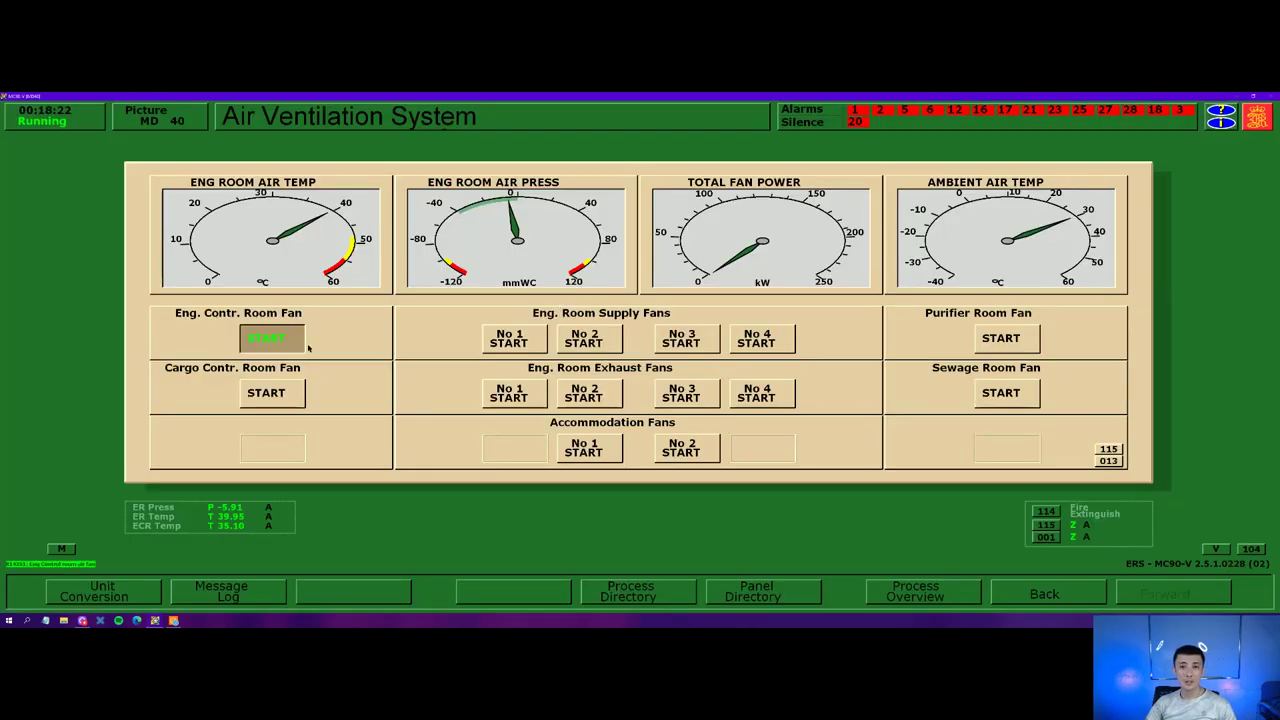
left_click(513, 346)
left_click(662, 352)
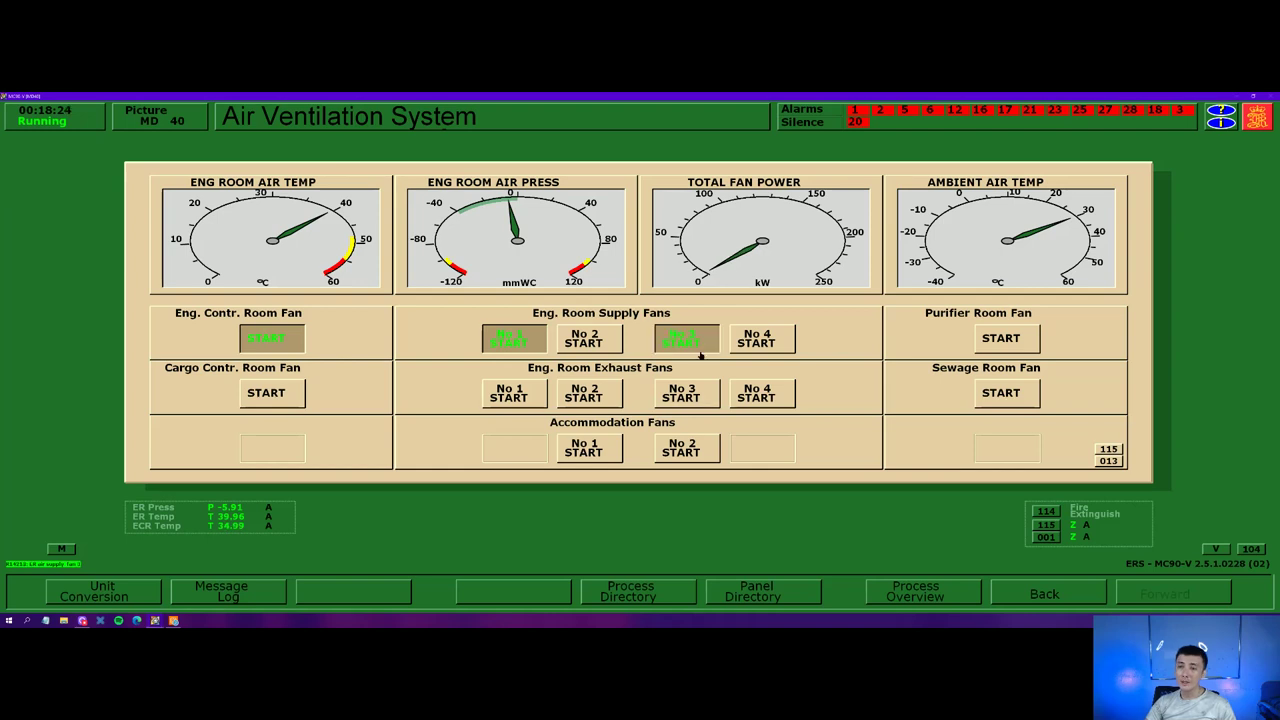
left_click(1019, 349)
left_click(294, 387)
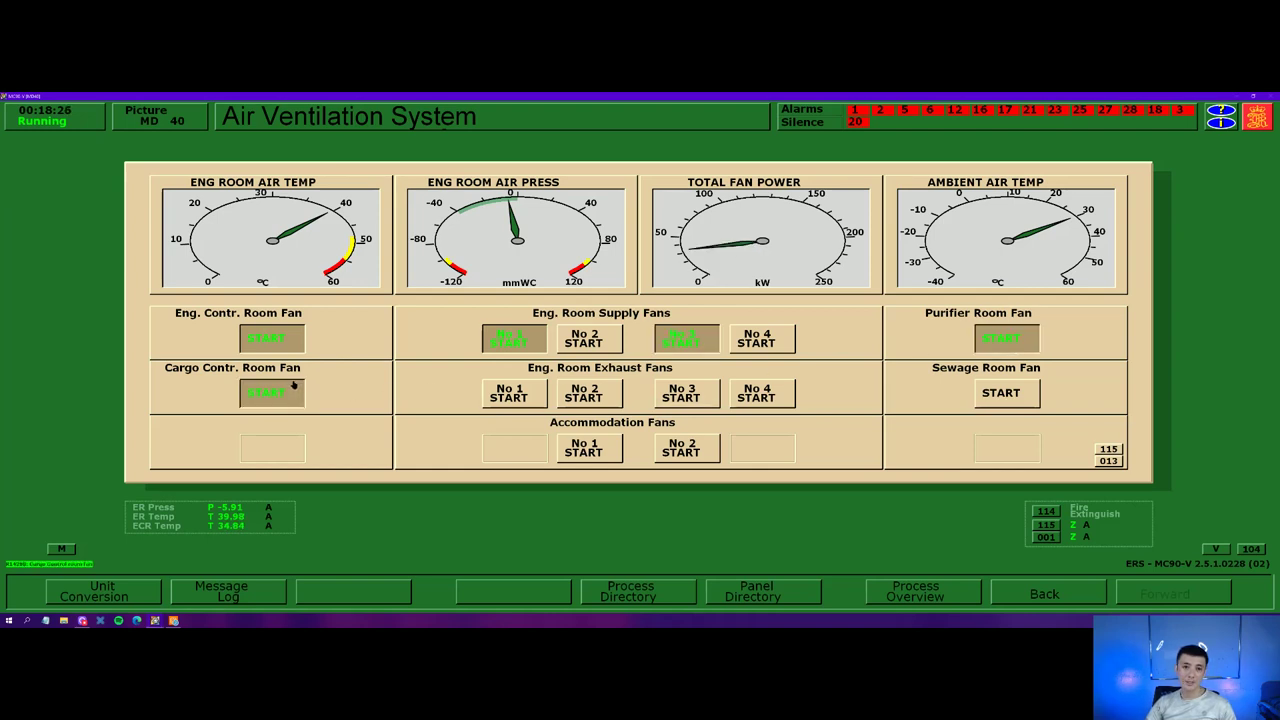
left_click(513, 397)
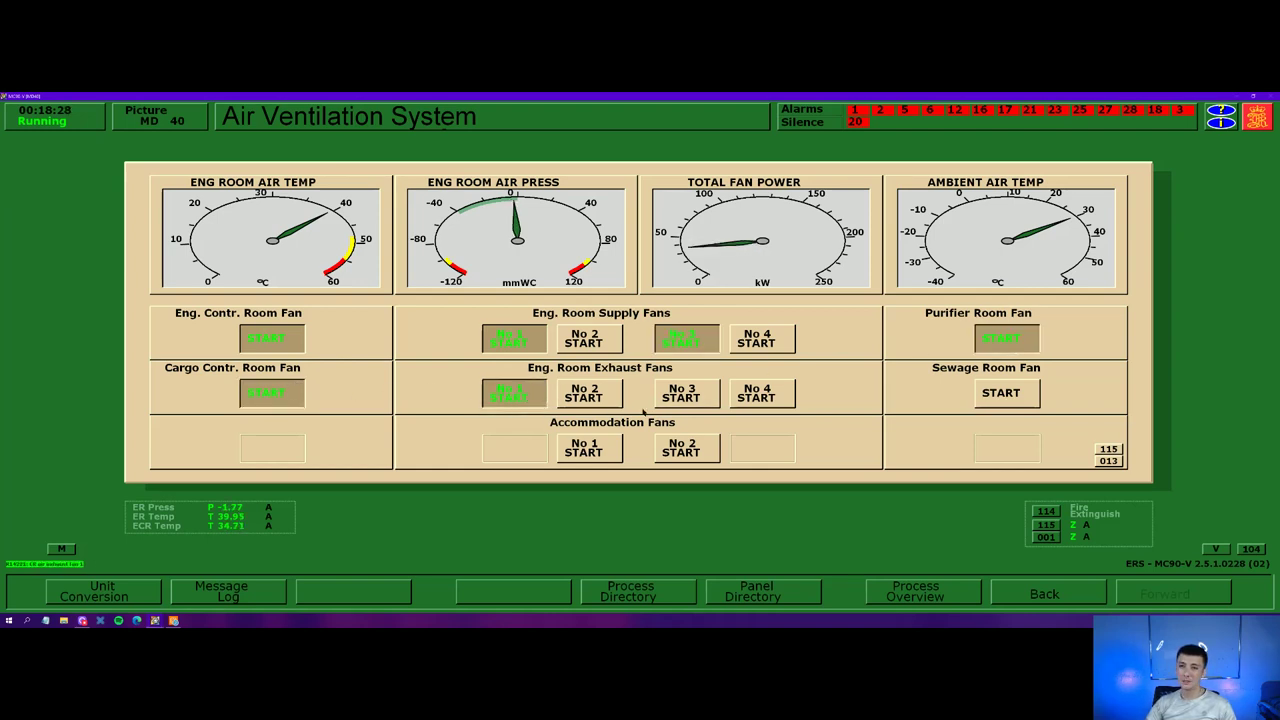
left_click(1009, 395)
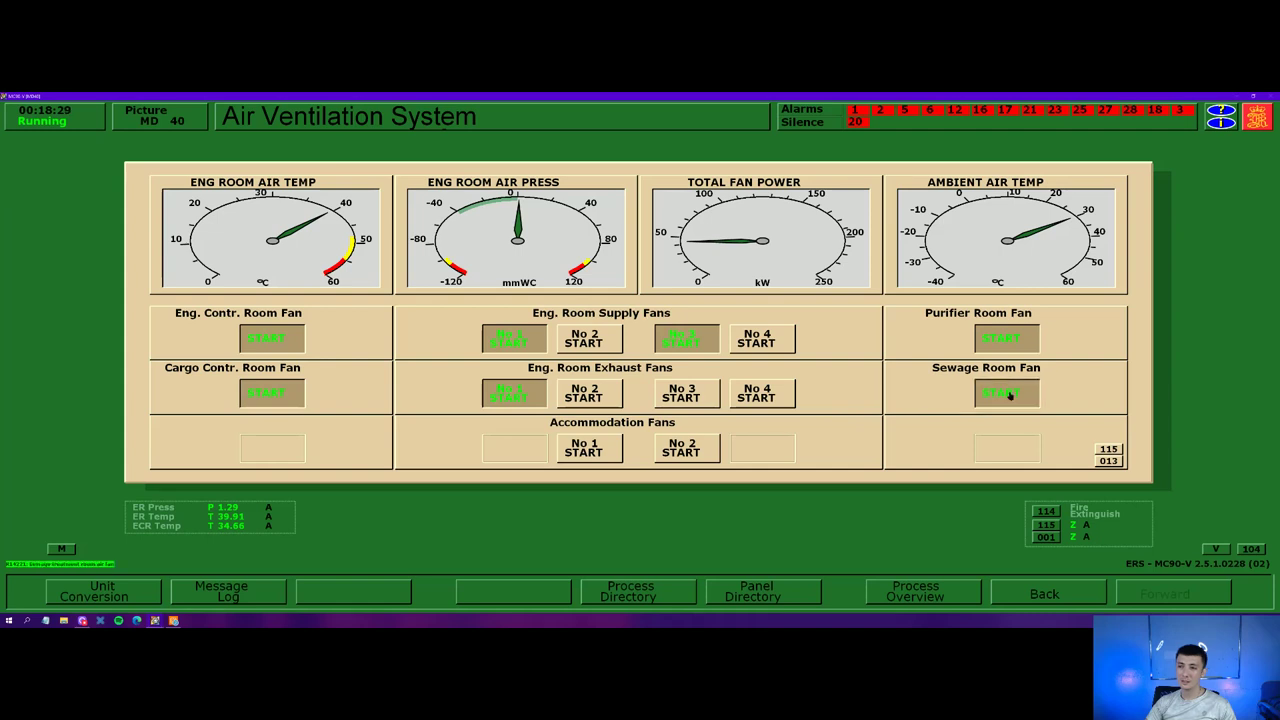
left_click(585, 451)
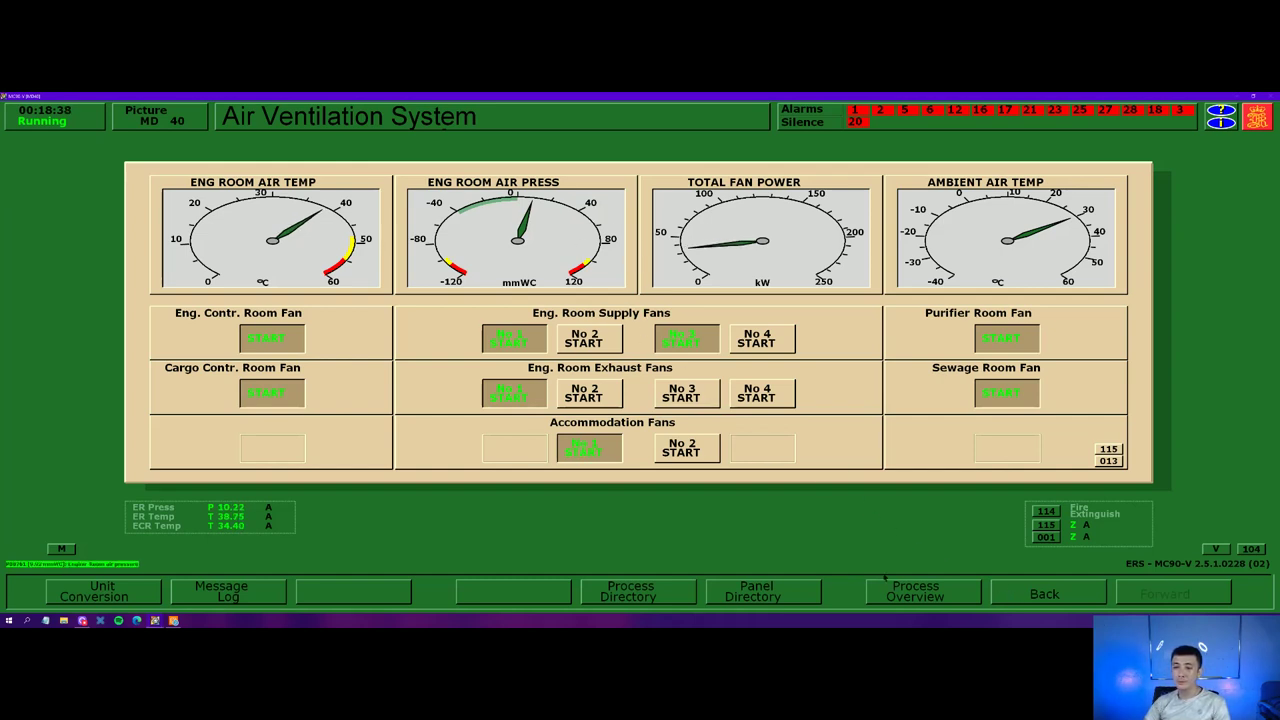
left_click(792, 600)
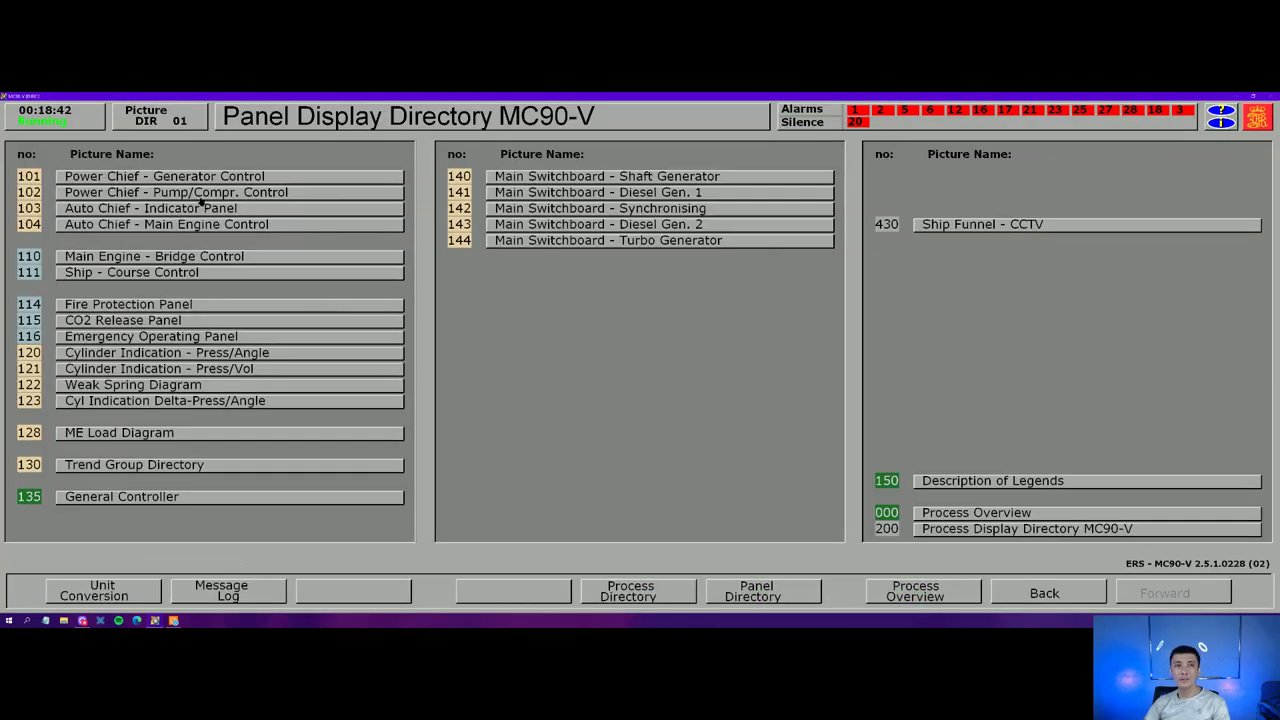
- In Power Chief Generator Control, set DG1 to AUTO with priority 1 and DG2 to AUTO with priority 2
left_click(214, 176)
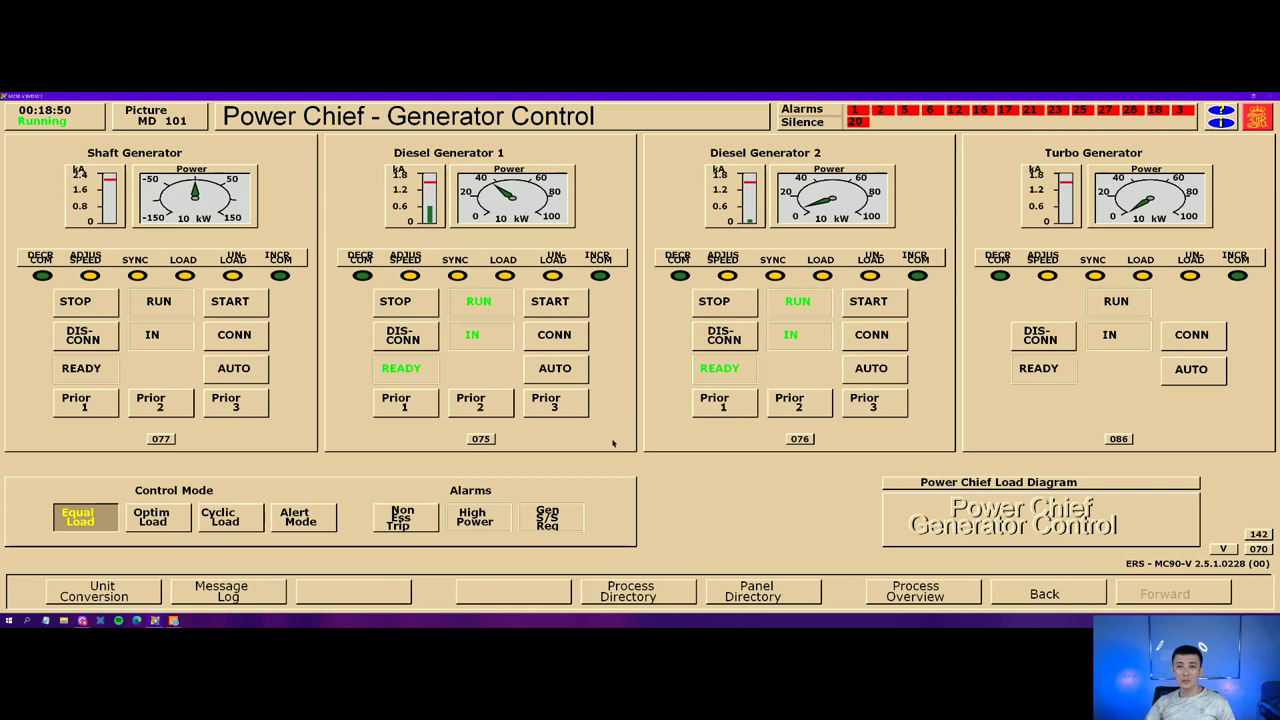
left_click(568, 374)
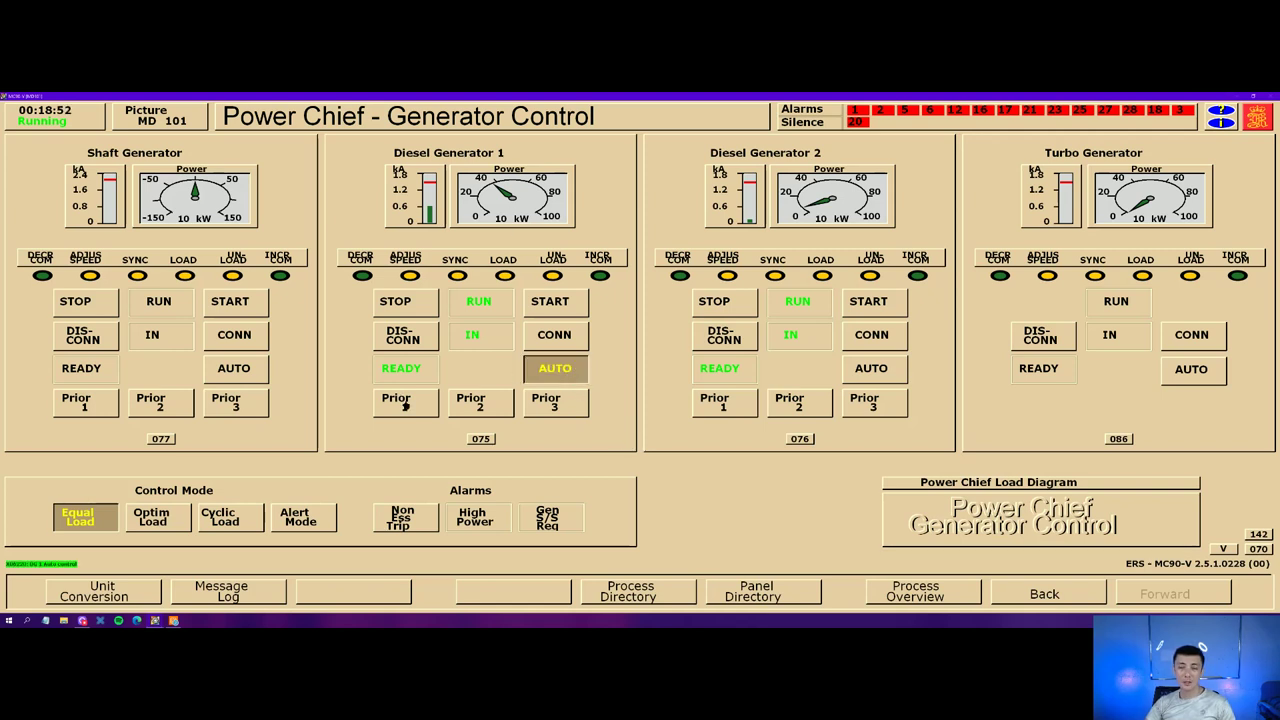
left_click(405, 403)
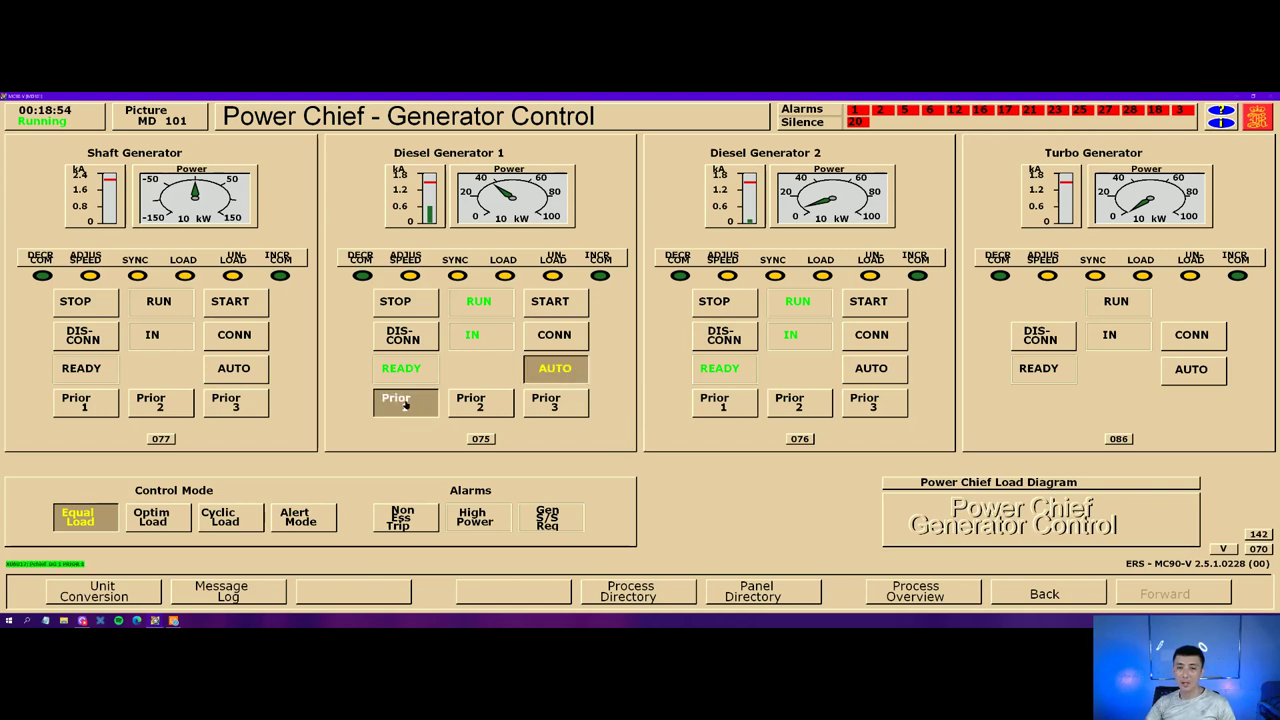
left_click(858, 374)
left_click(815, 406)
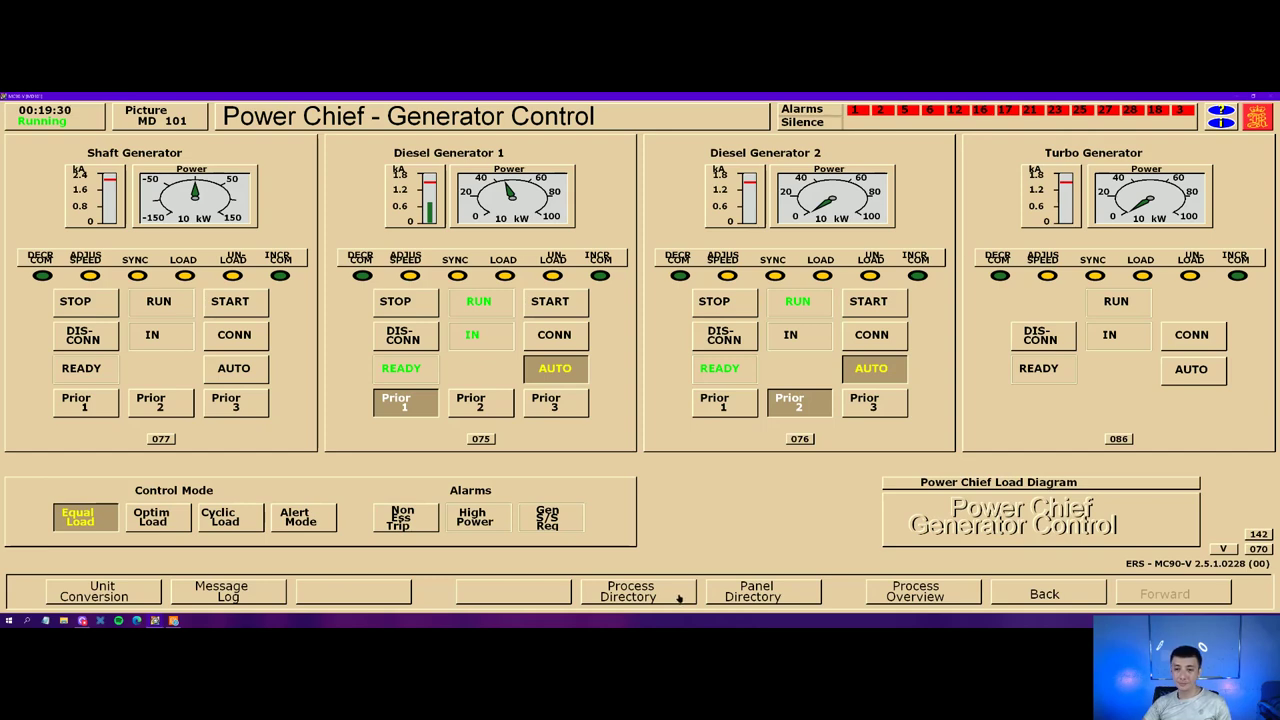
left_click(679, 597)
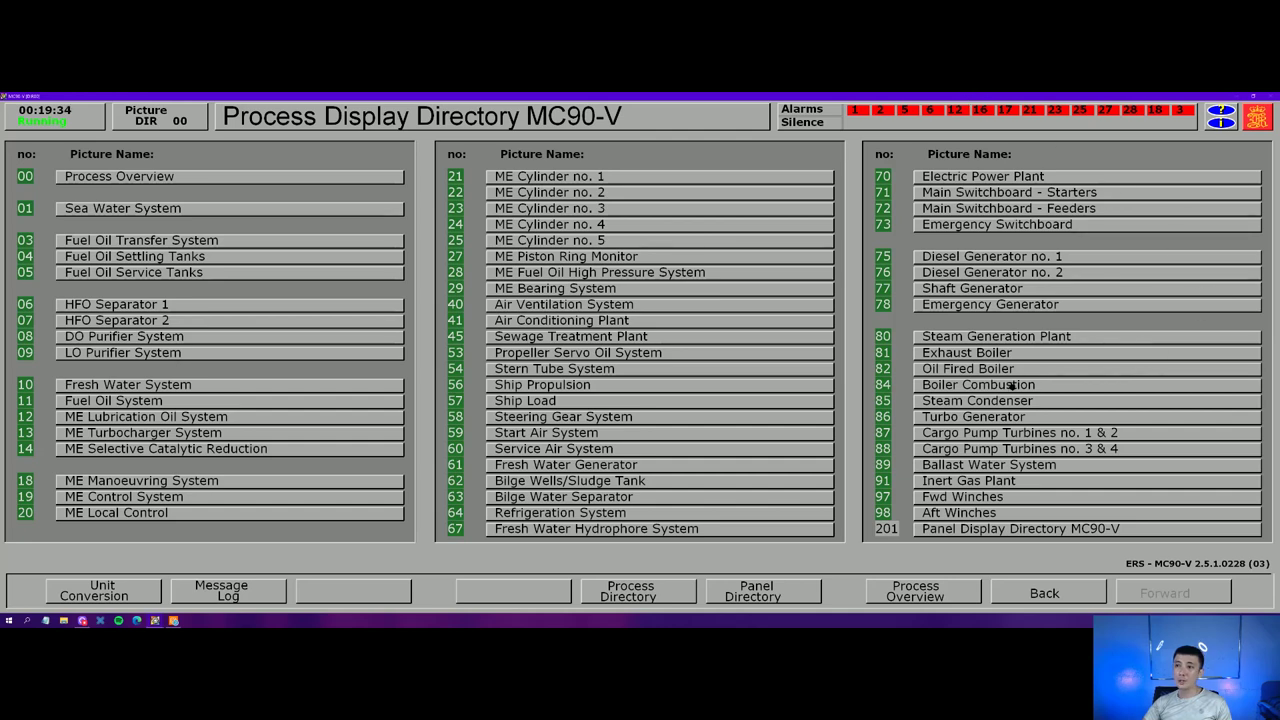
- Go through the Steam Generation Plant picture to the Exhaust Boiler picture (MD 81)
left_click(987, 338)
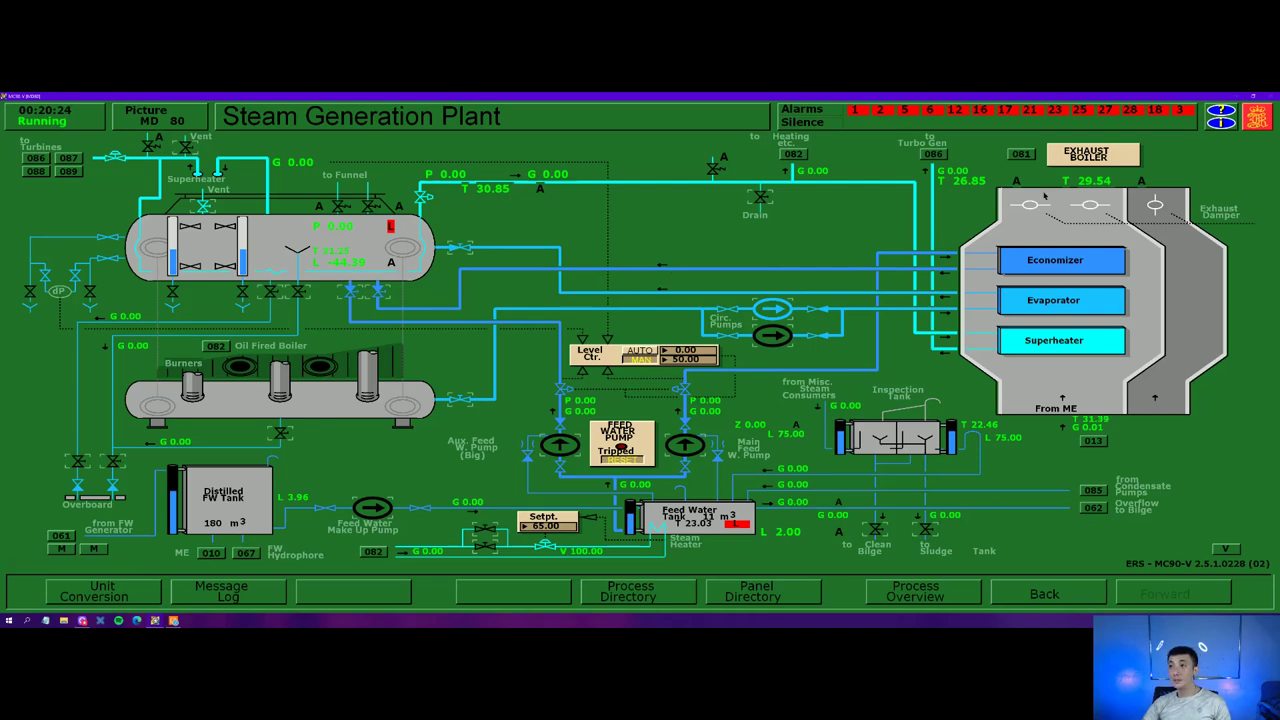
left_click(1087, 153)
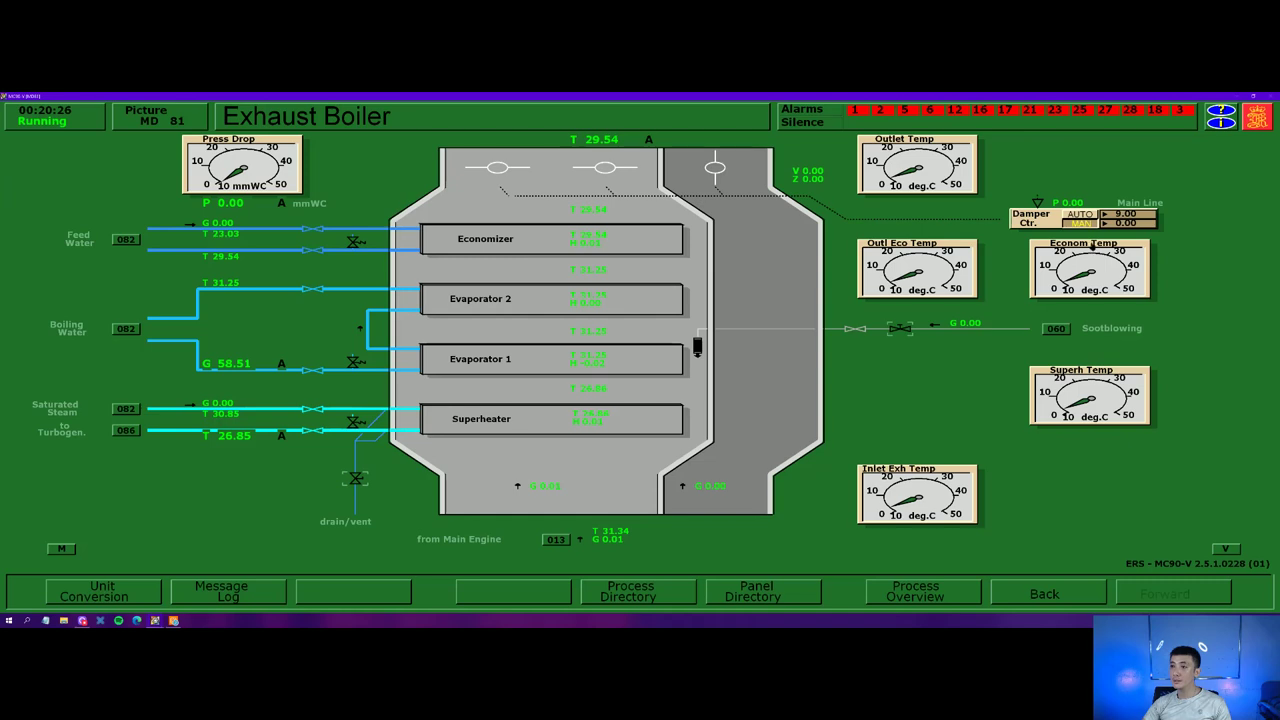
- Set the exhaust boiler damper control to AUTO and return to the Steam Generation Plant picture
left_click(1085, 215)
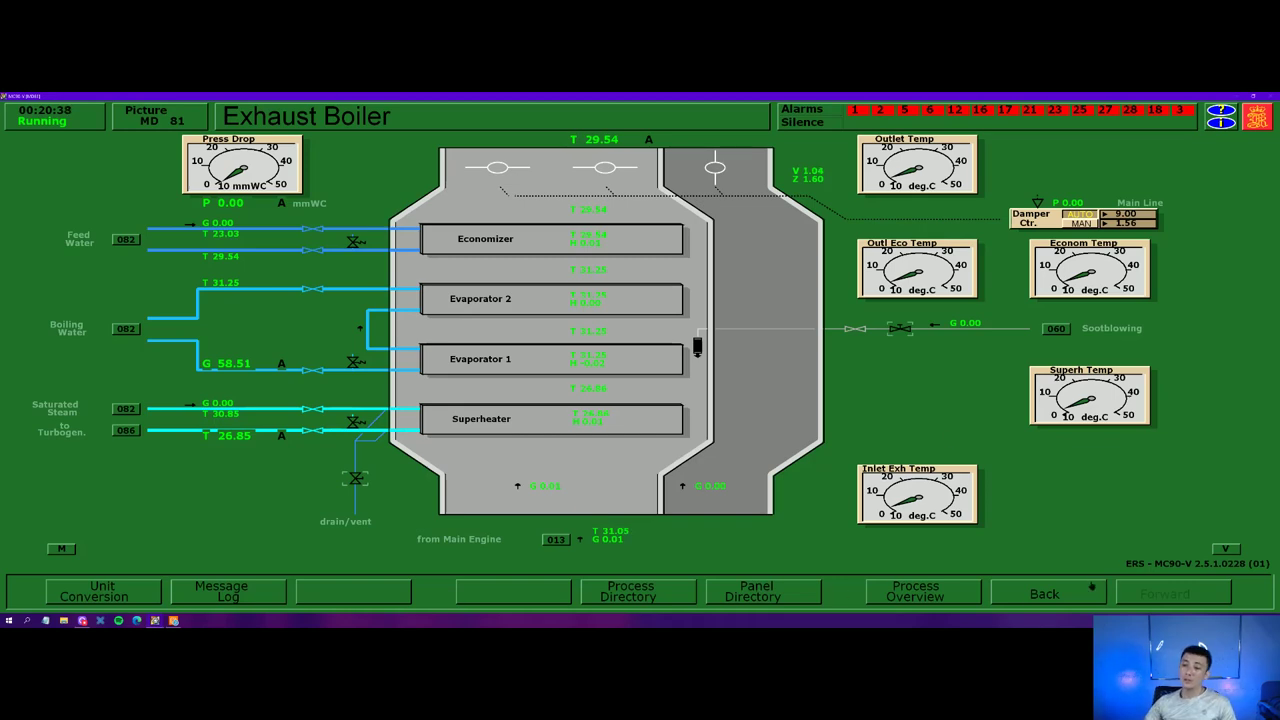
left_click(1046, 594)
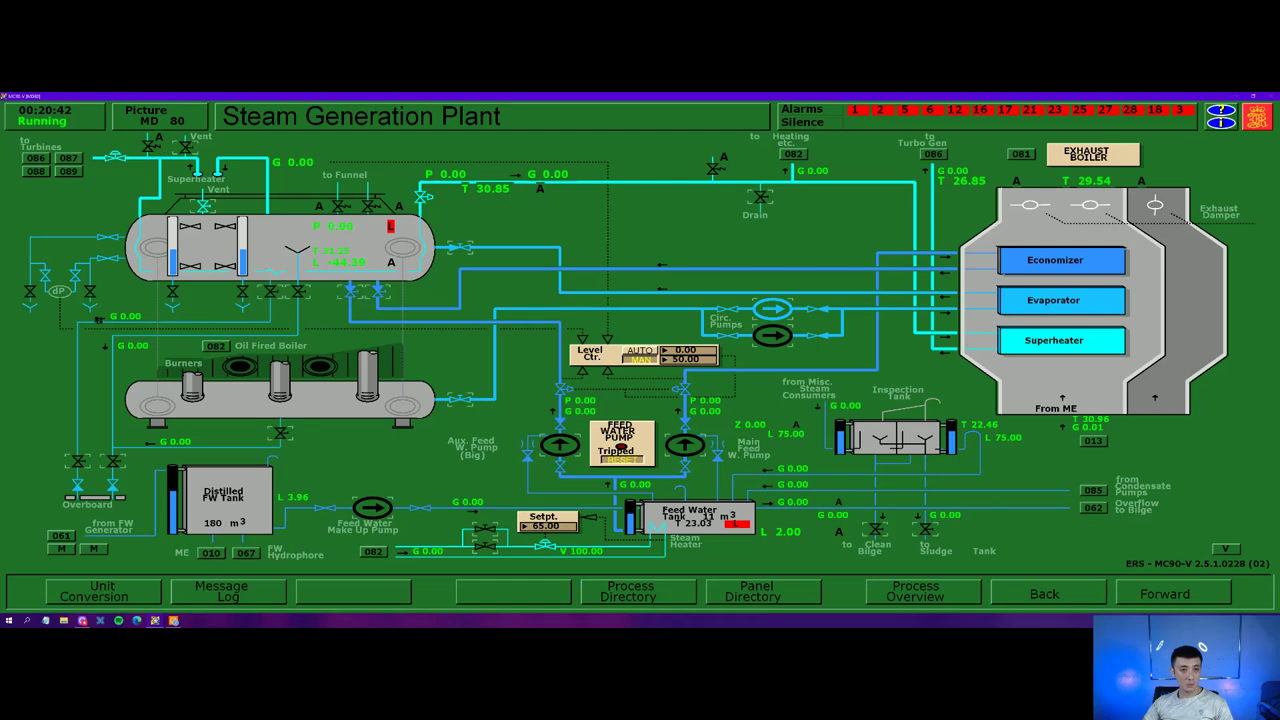
- Set boiler water circulation pumps 1 and 2 on the Oil Fired Boiler picture to AUTO
left_click(640, 596)
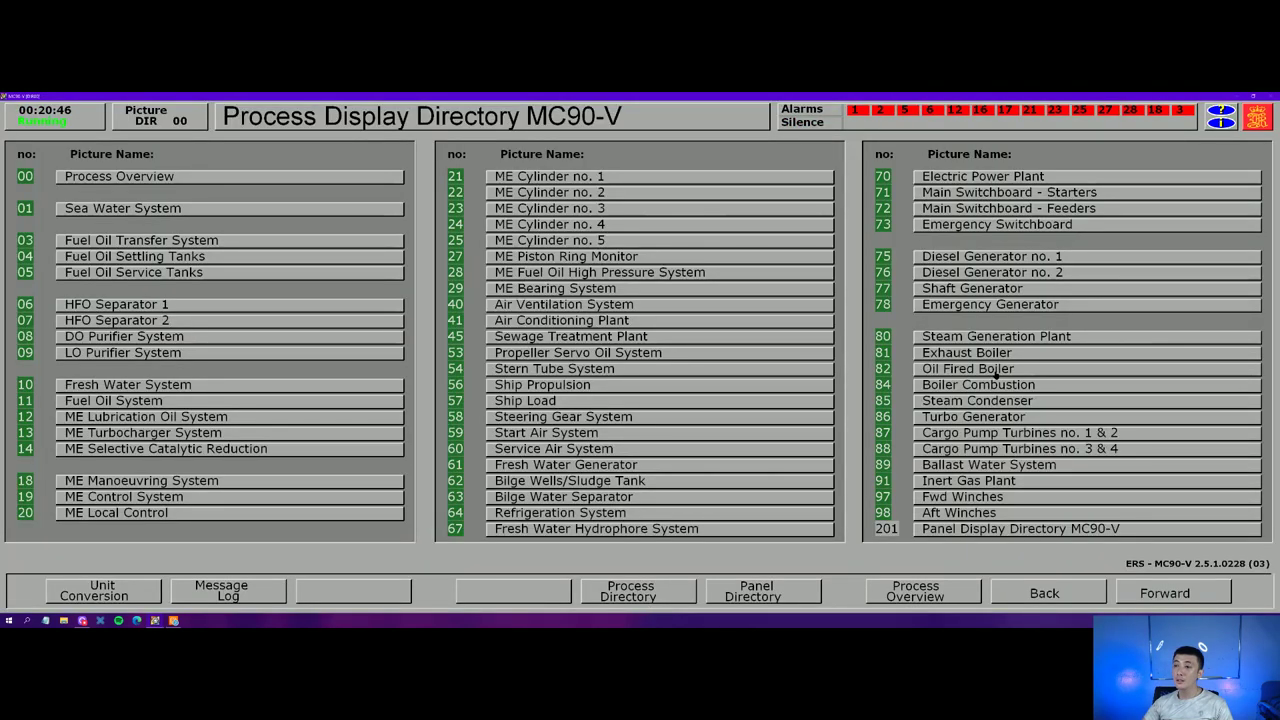
left_click(997, 372)
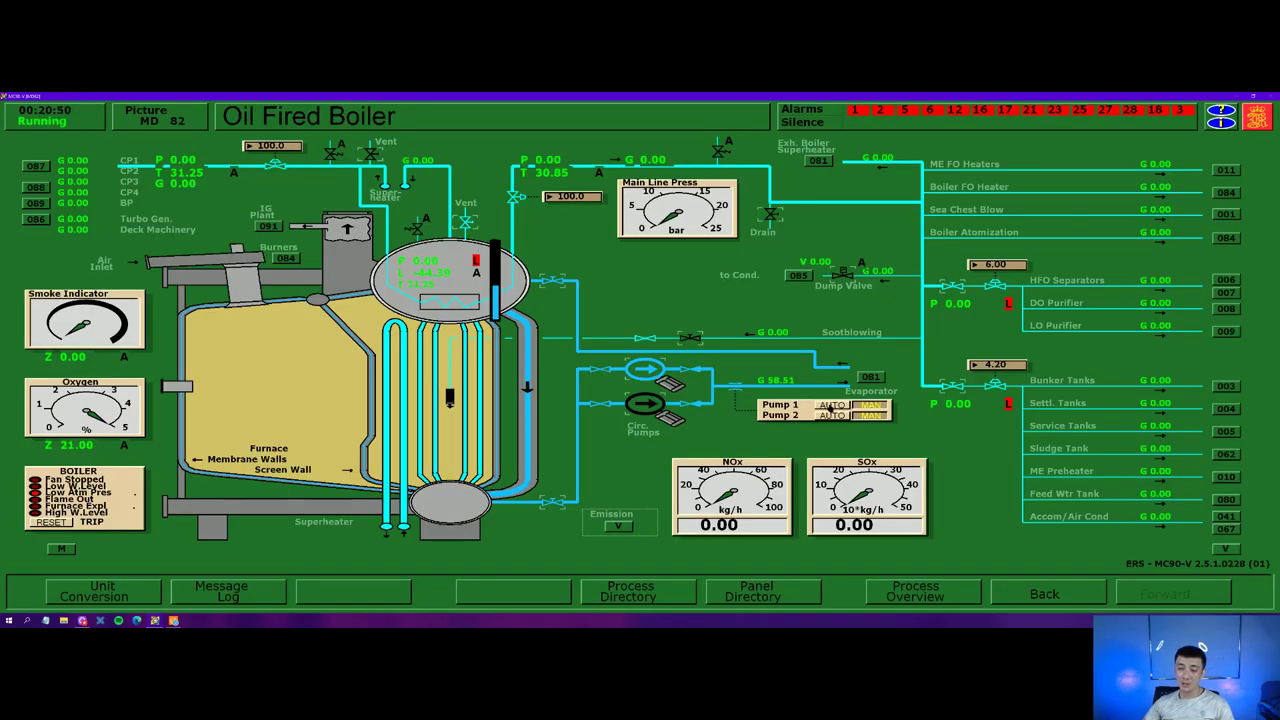
left_click(831, 405)
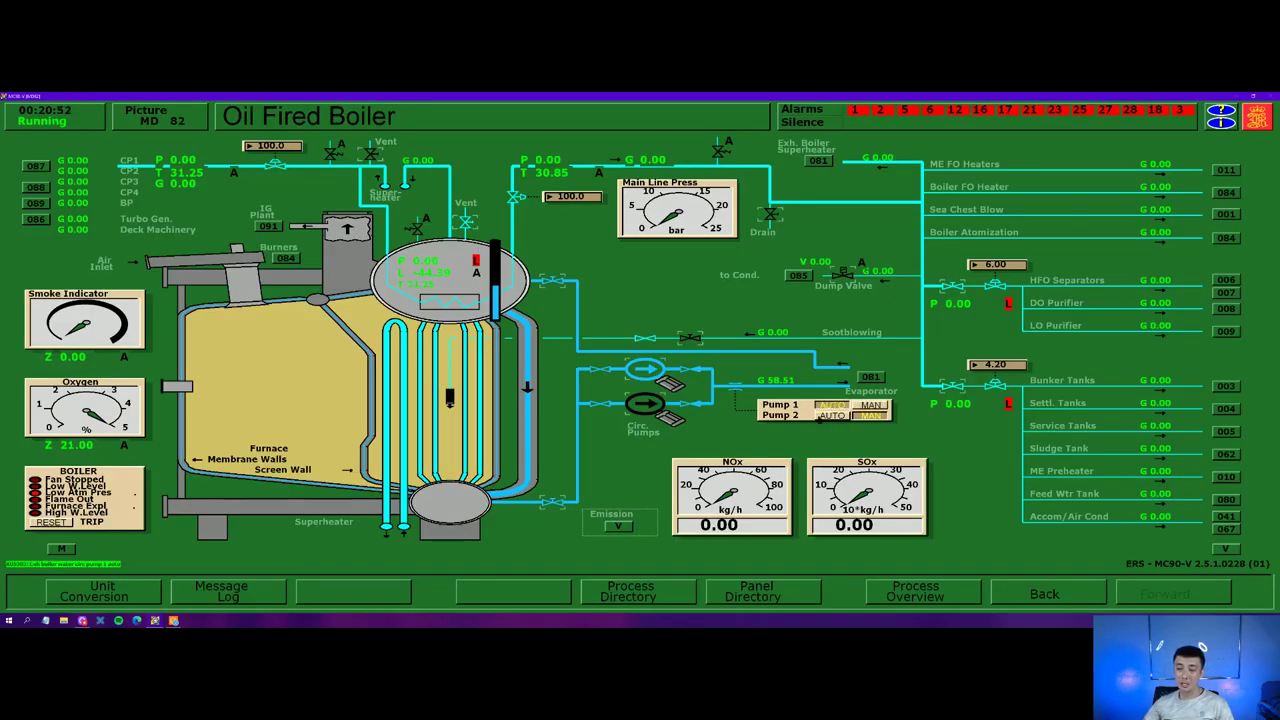
left_click(836, 418)
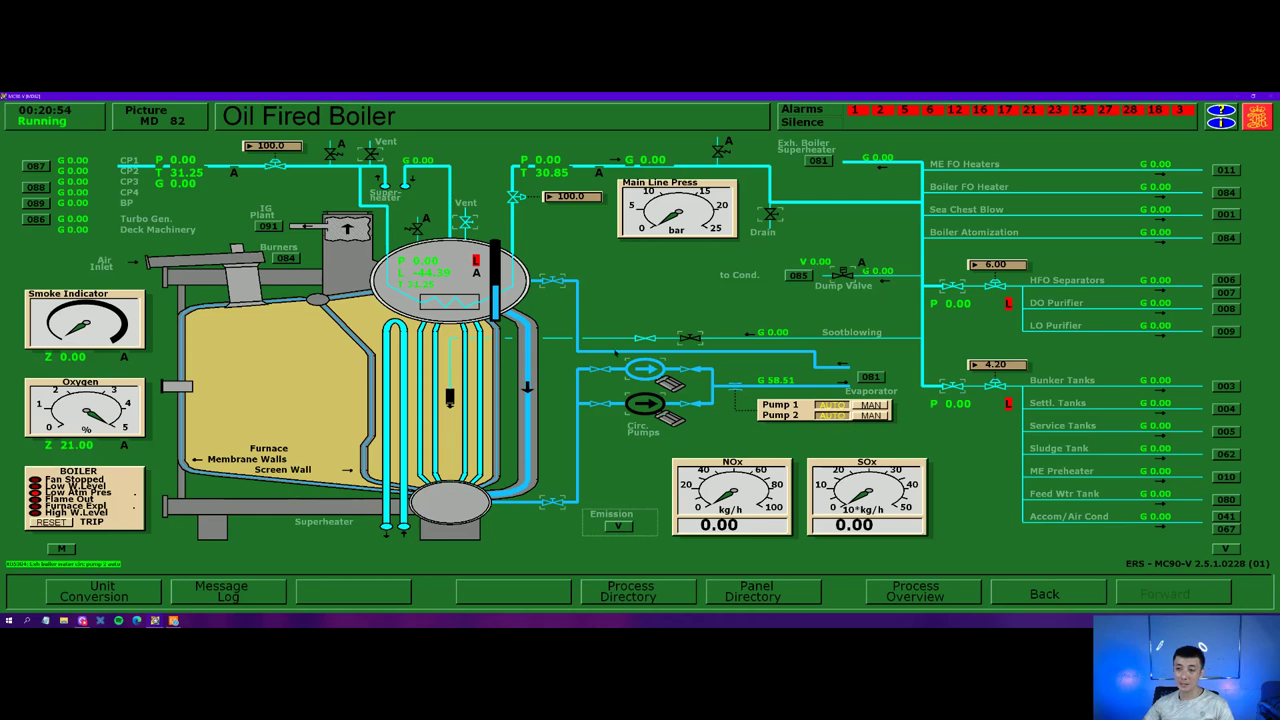
- Bring up the Boiler Combustion picture (MD 84) from the process directory
left_click(1062, 596)
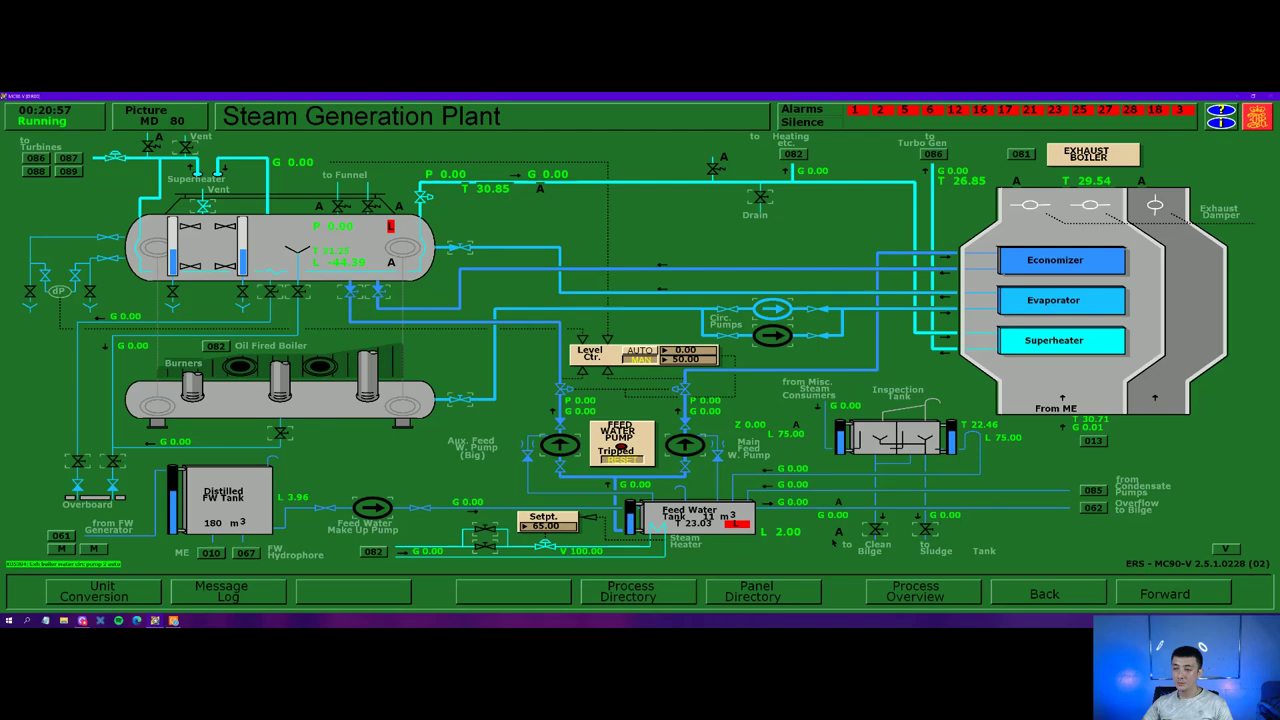
left_click(654, 593)
left_click(1000, 386)
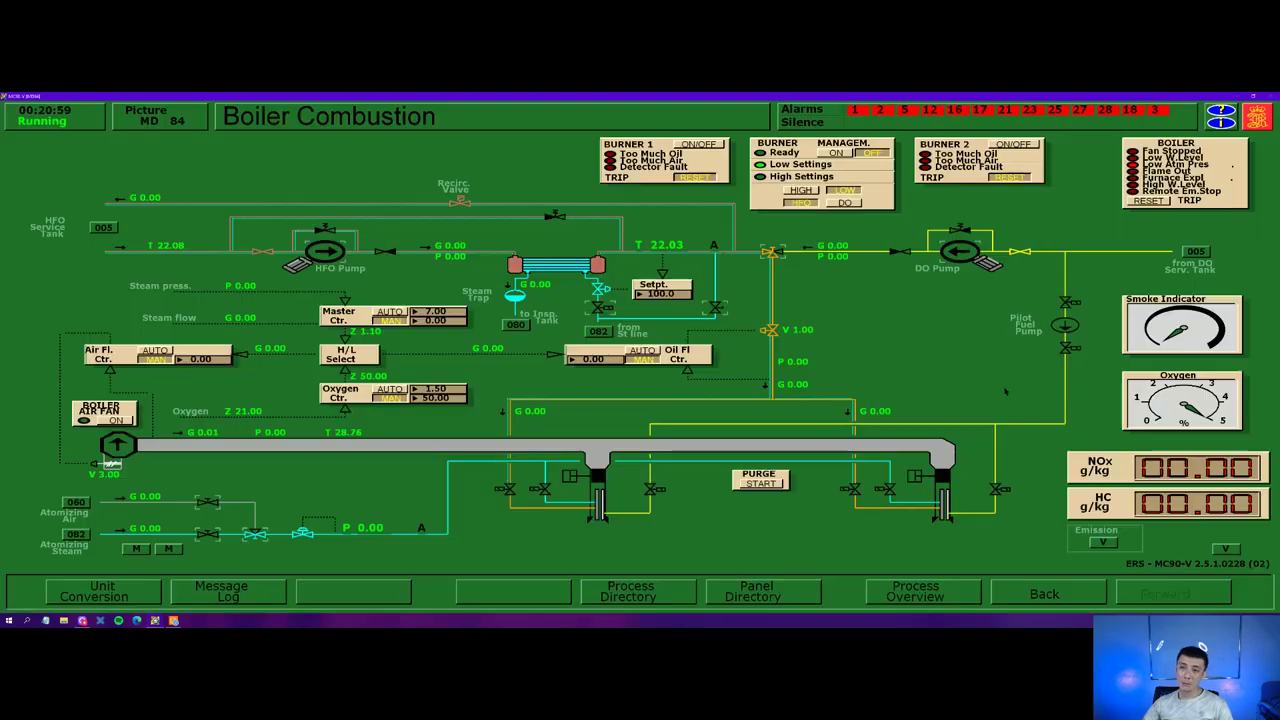
- Switch the burner to diesel oil, open atomizing steam and air, and check the boiler alarms
left_click(847, 203)
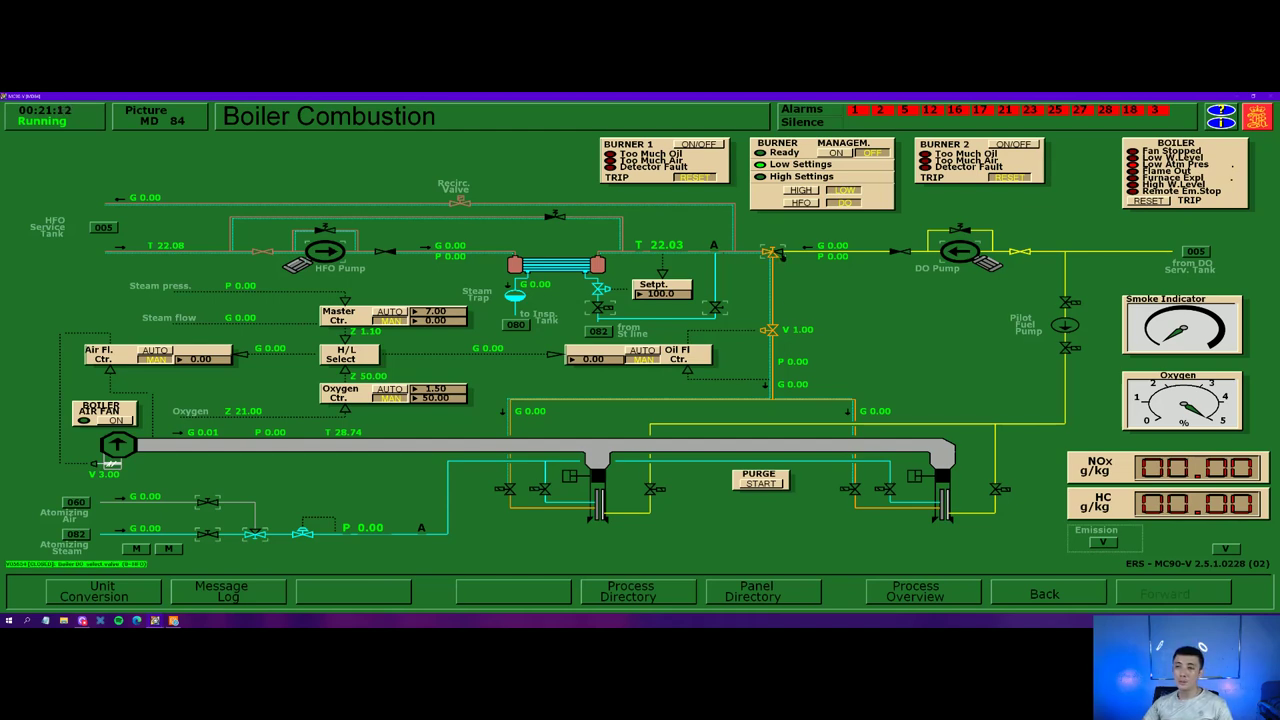
left_click(780, 255)
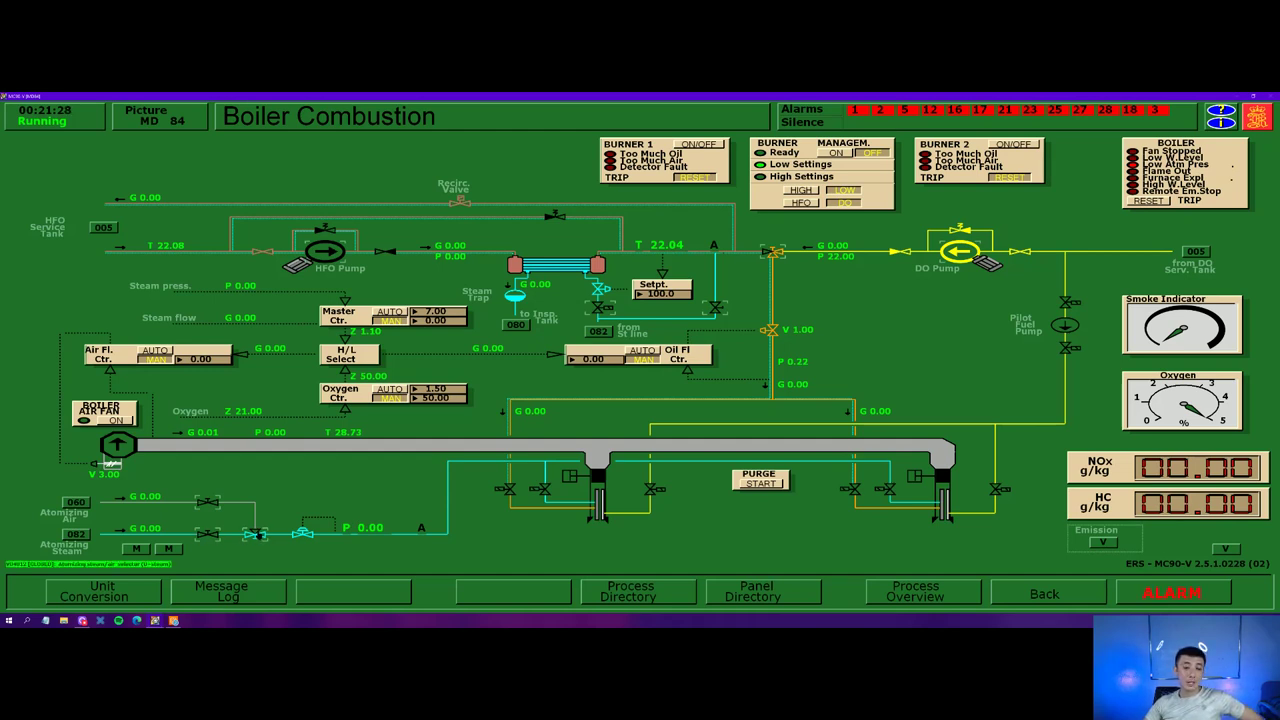
left_click(259, 535)
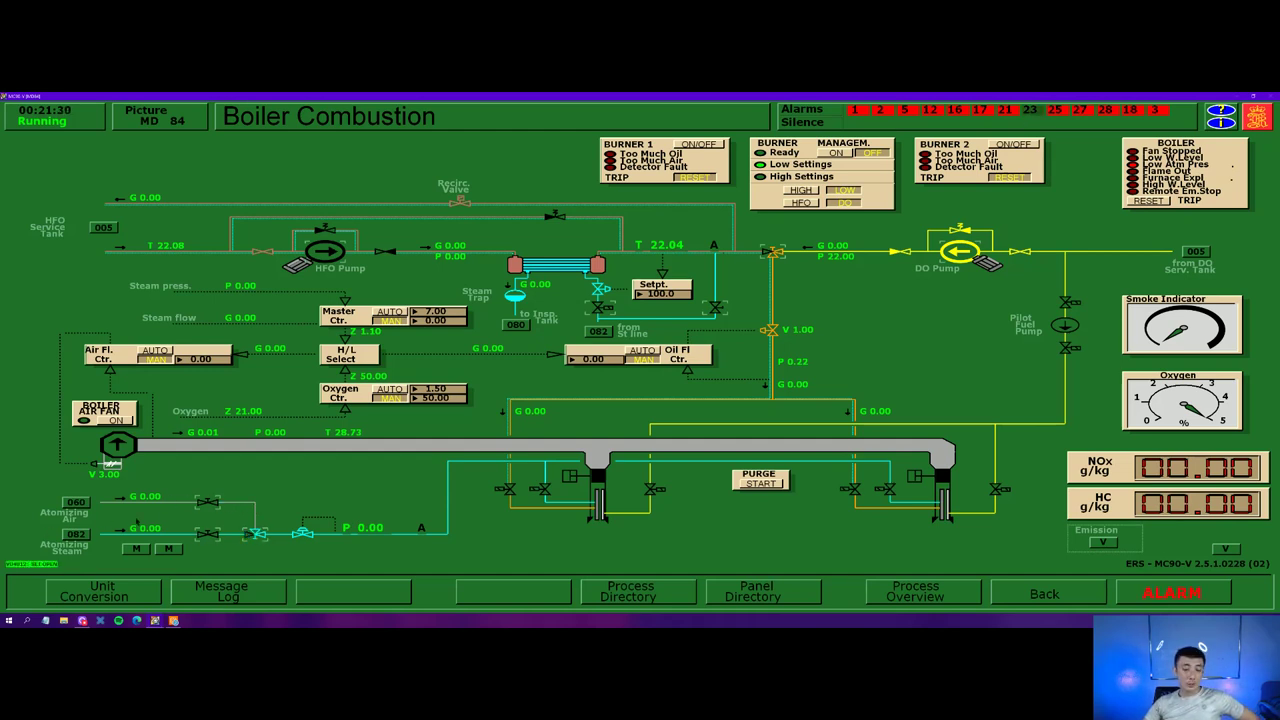
left_click(208, 502)
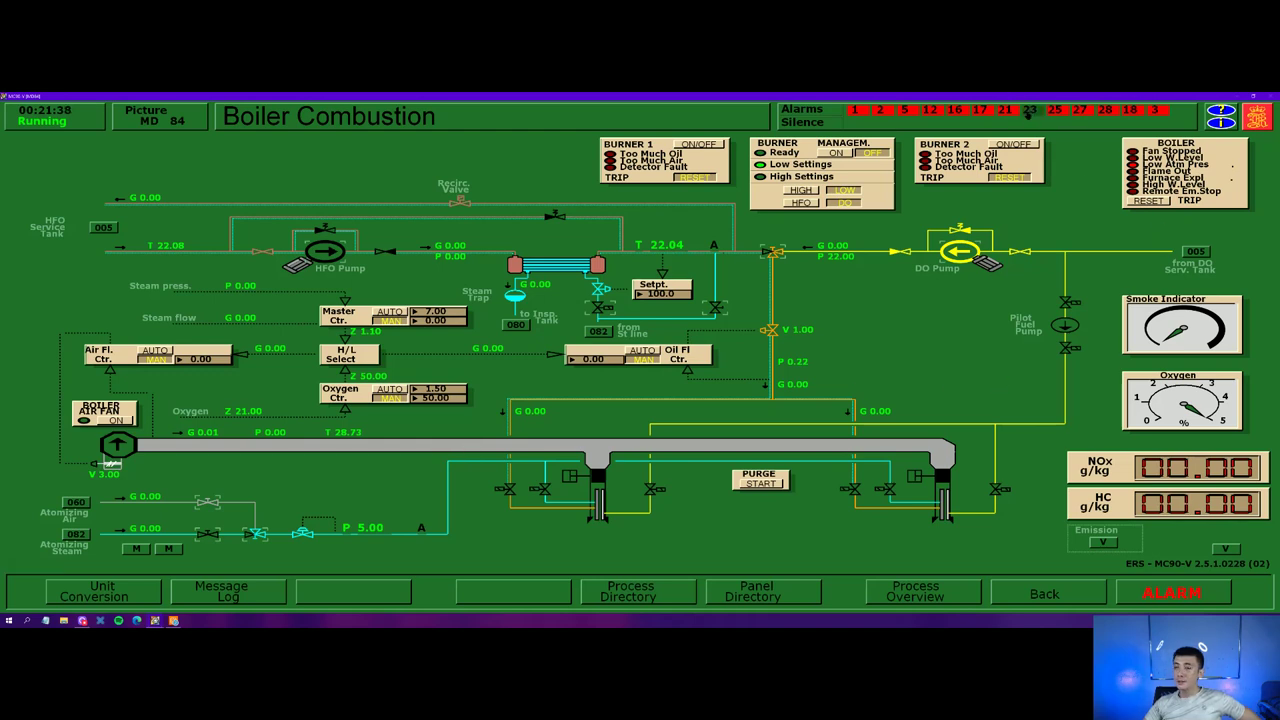
left_click(812, 215)
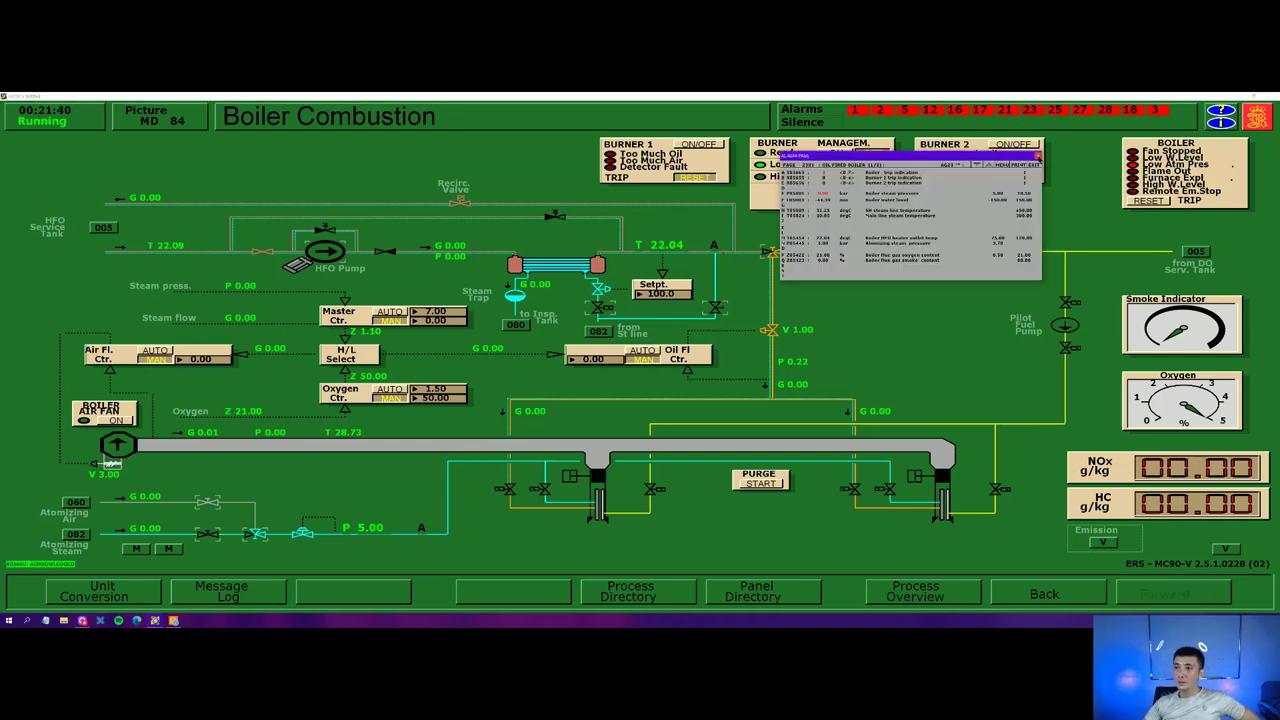
left_click(1102, 249)
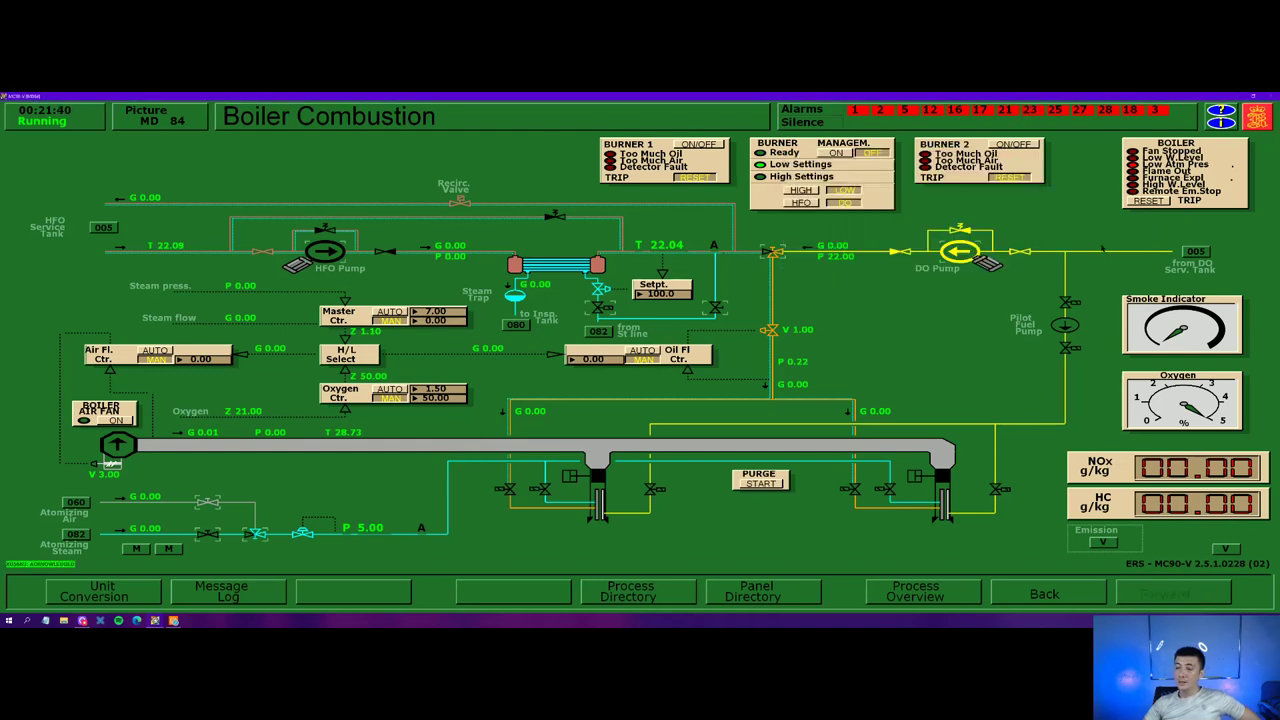
- Reset the boiler, start the air fan, set air, oil, oxygen and master controllers to AUTO
left_click(1163, 204)
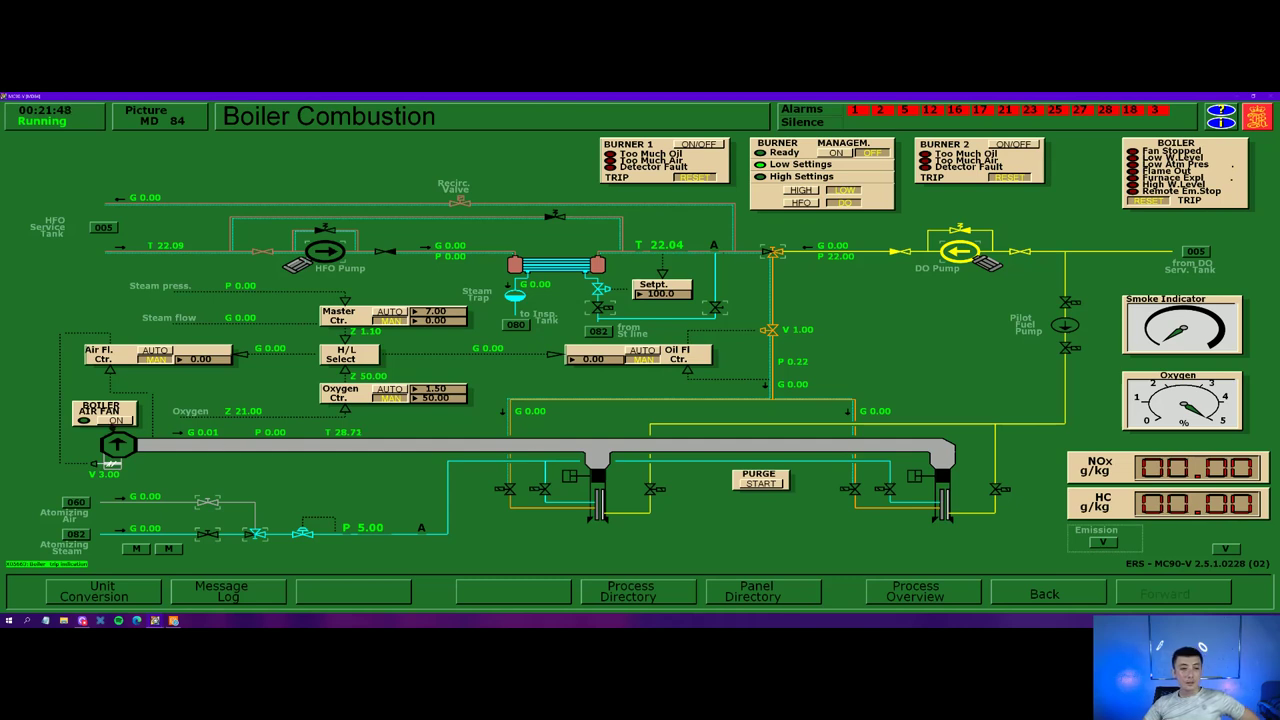
left_click(112, 421)
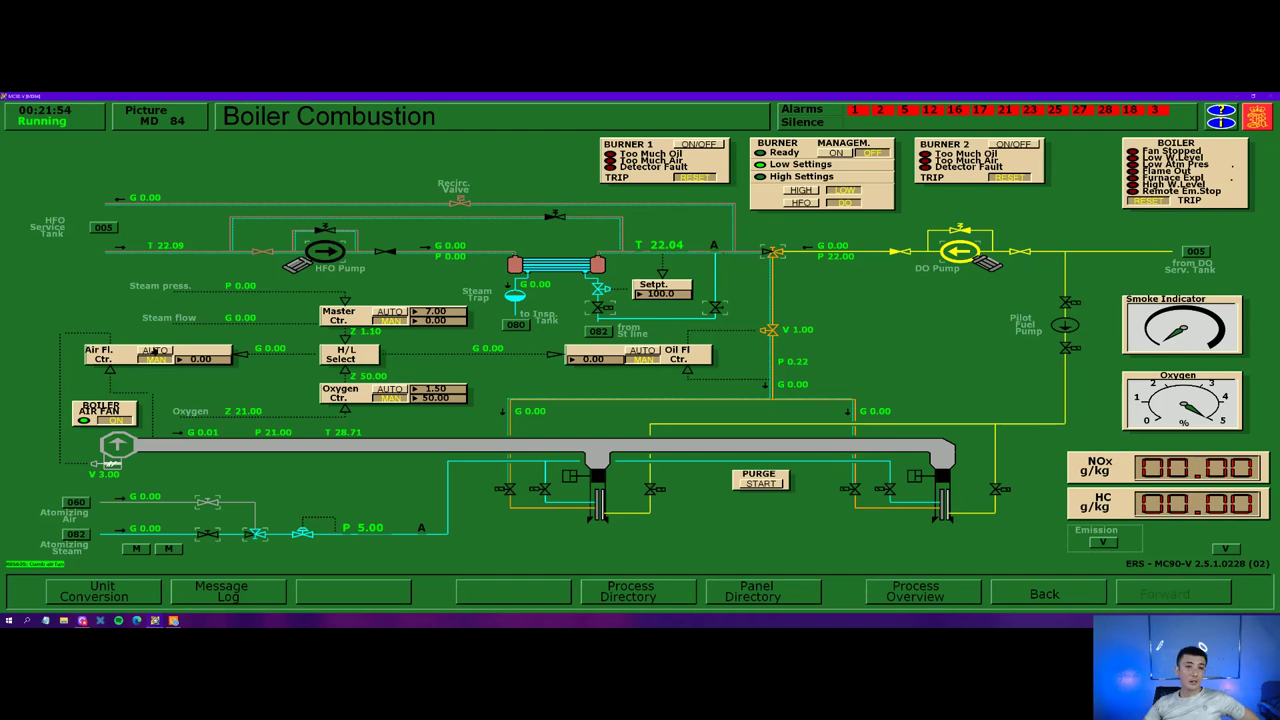
left_click(153, 350)
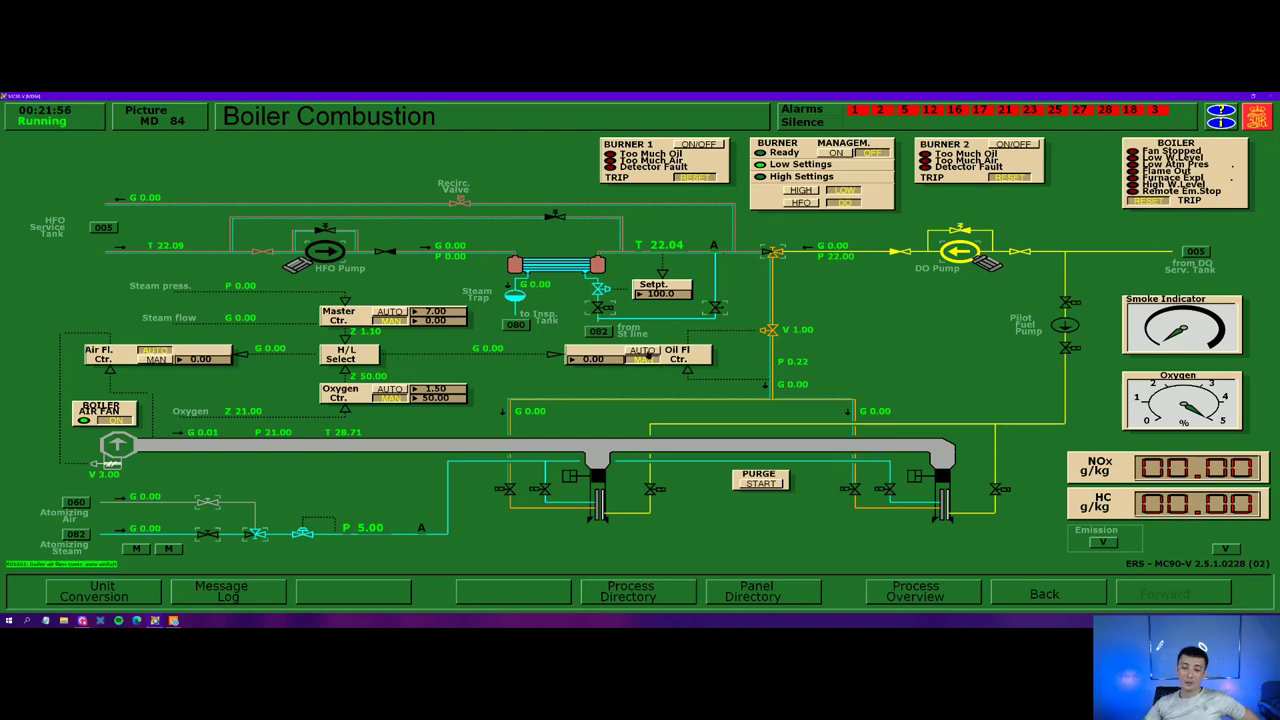
left_click(648, 351)
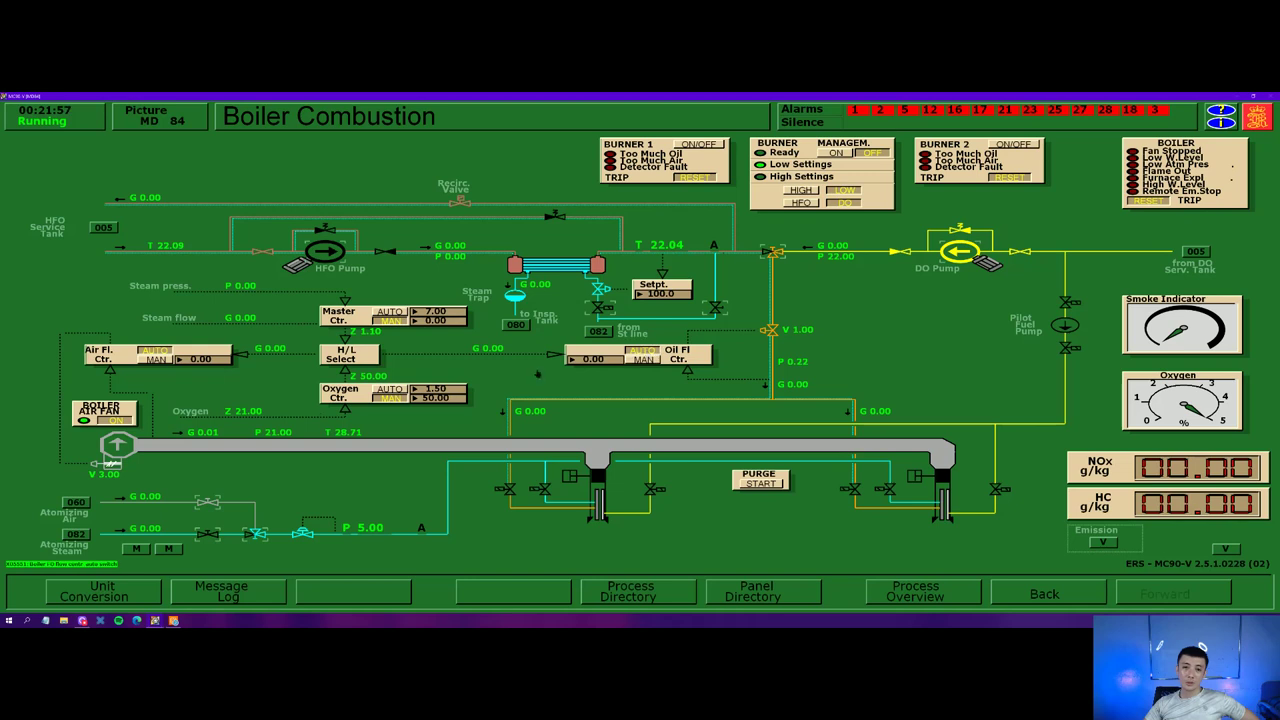
left_click(392, 389)
left_click(392, 313)
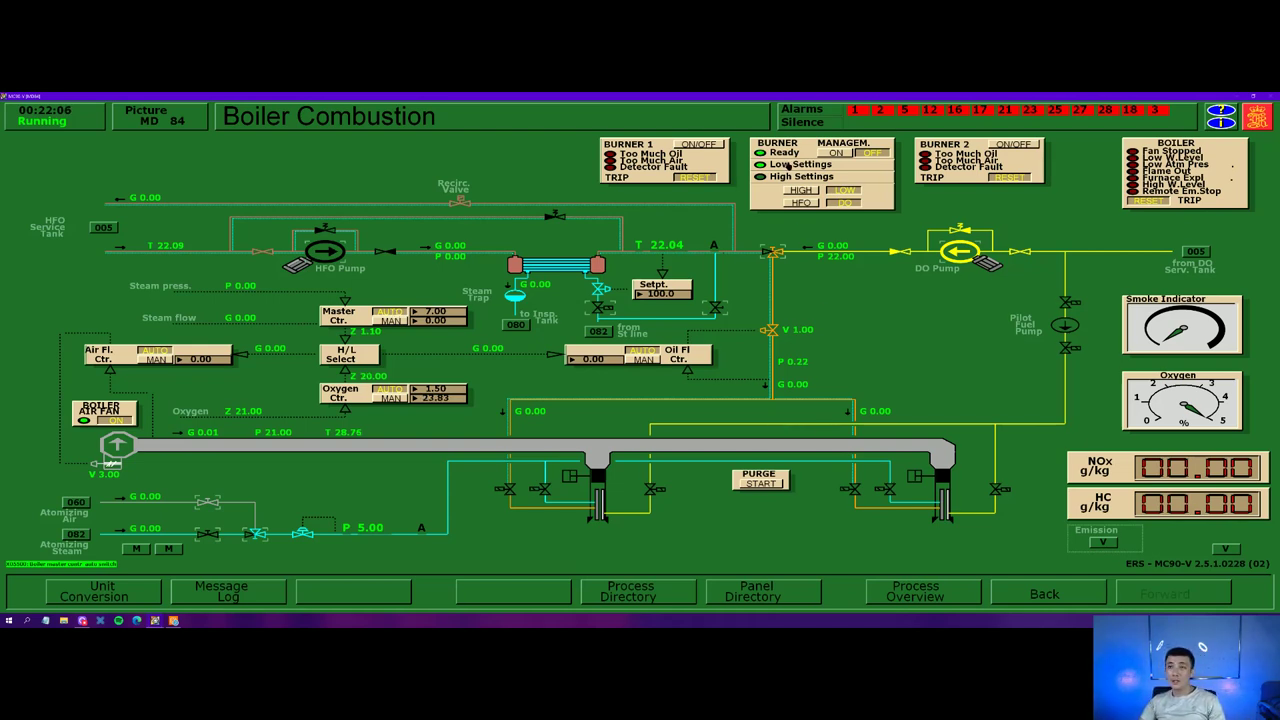
left_click(836, 153)
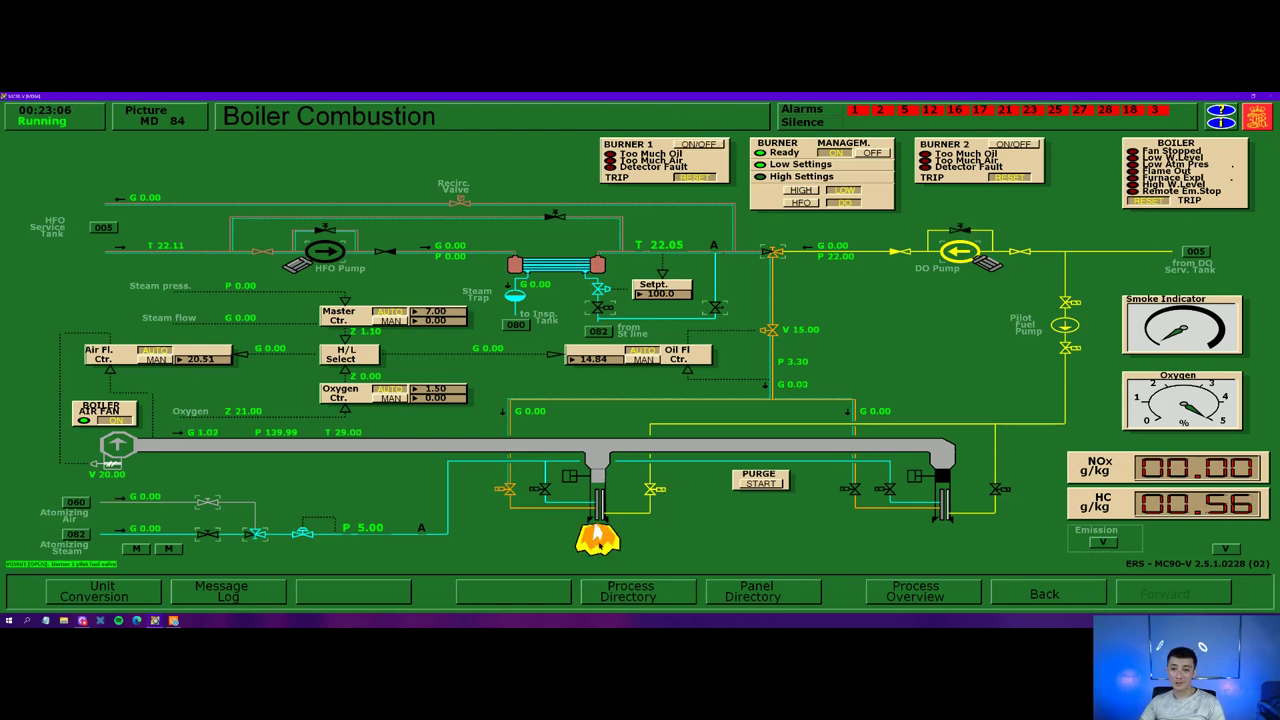
- With burner 1 lit and NOx at 23.04, go to the Process Display Directory
left_click(668, 592)
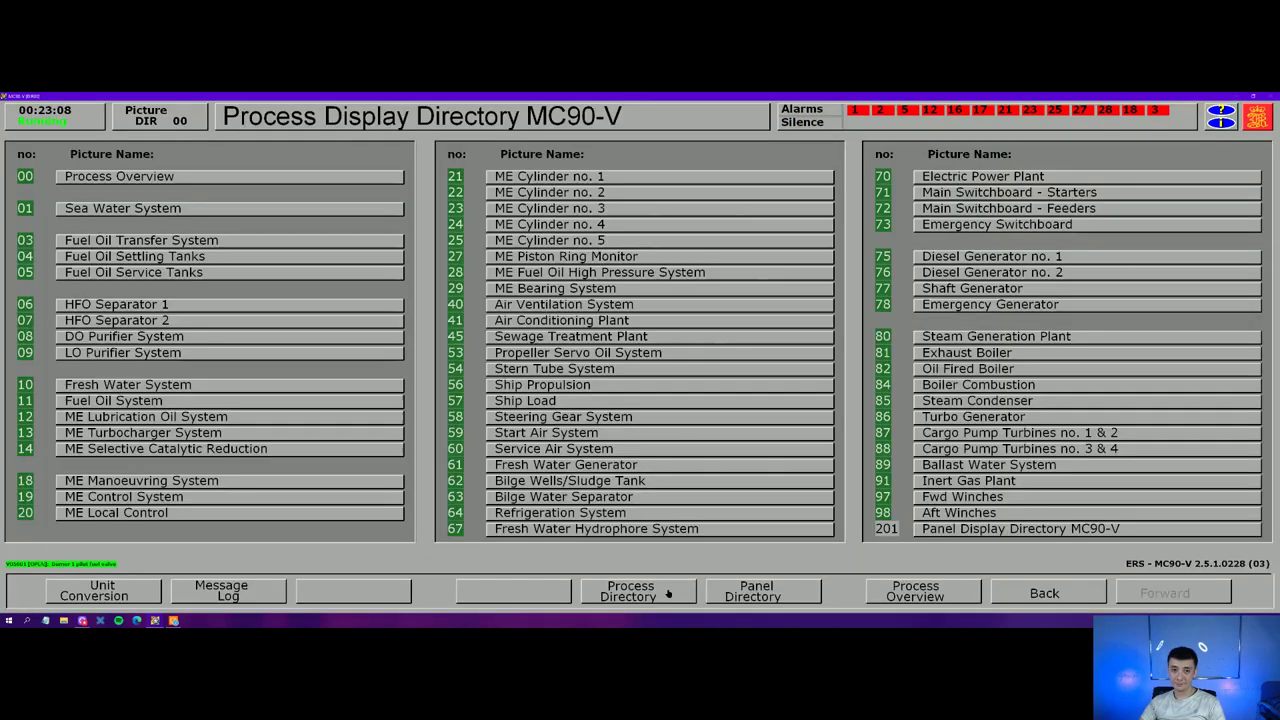
- View the Steam Generation Plant picture (80), then return to the Process Display Directory
left_click(1060, 337)
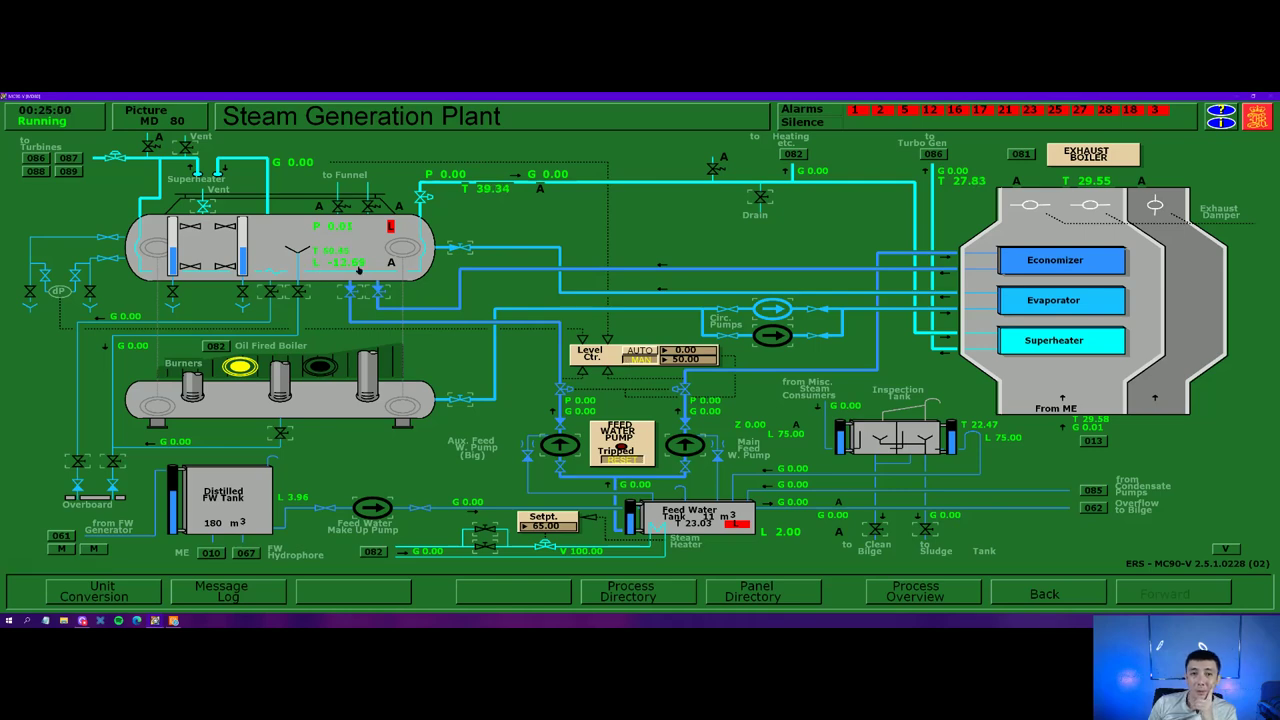
left_click(690, 597)
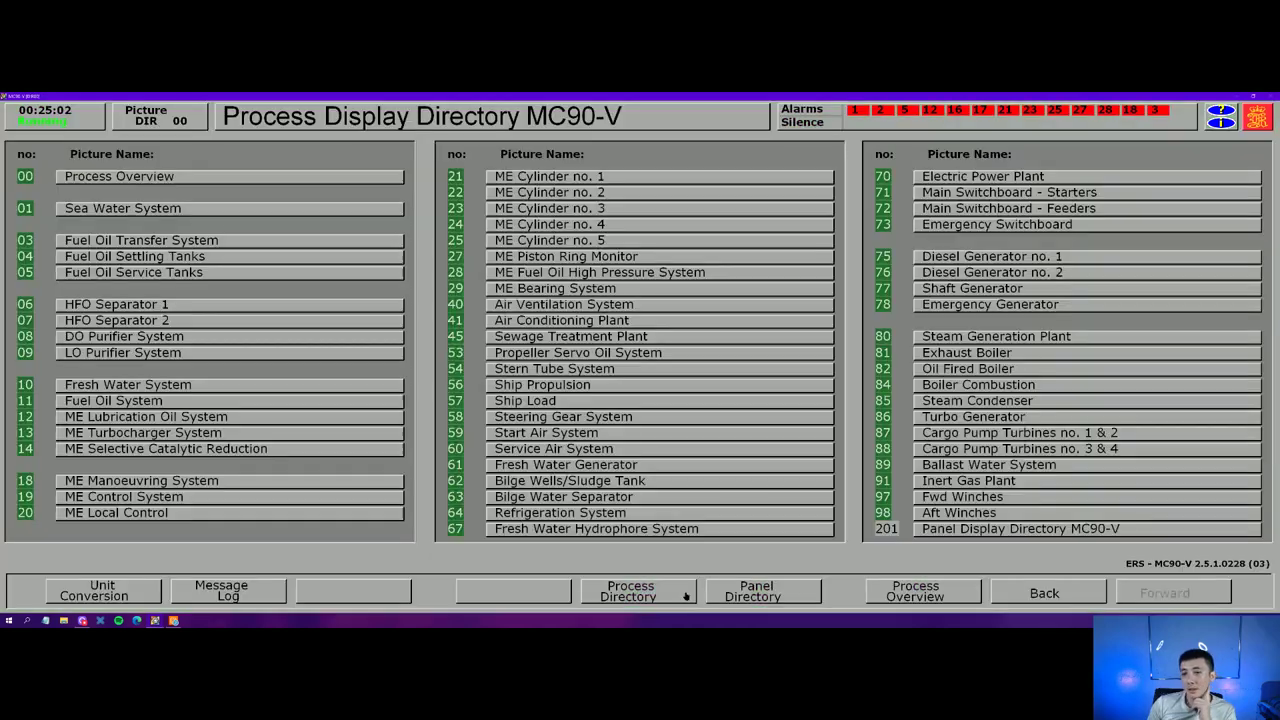
- Move between the Steam Condenser and Turbo Generator pictures, ending on Steam Condenser (085)
left_click(975, 401)
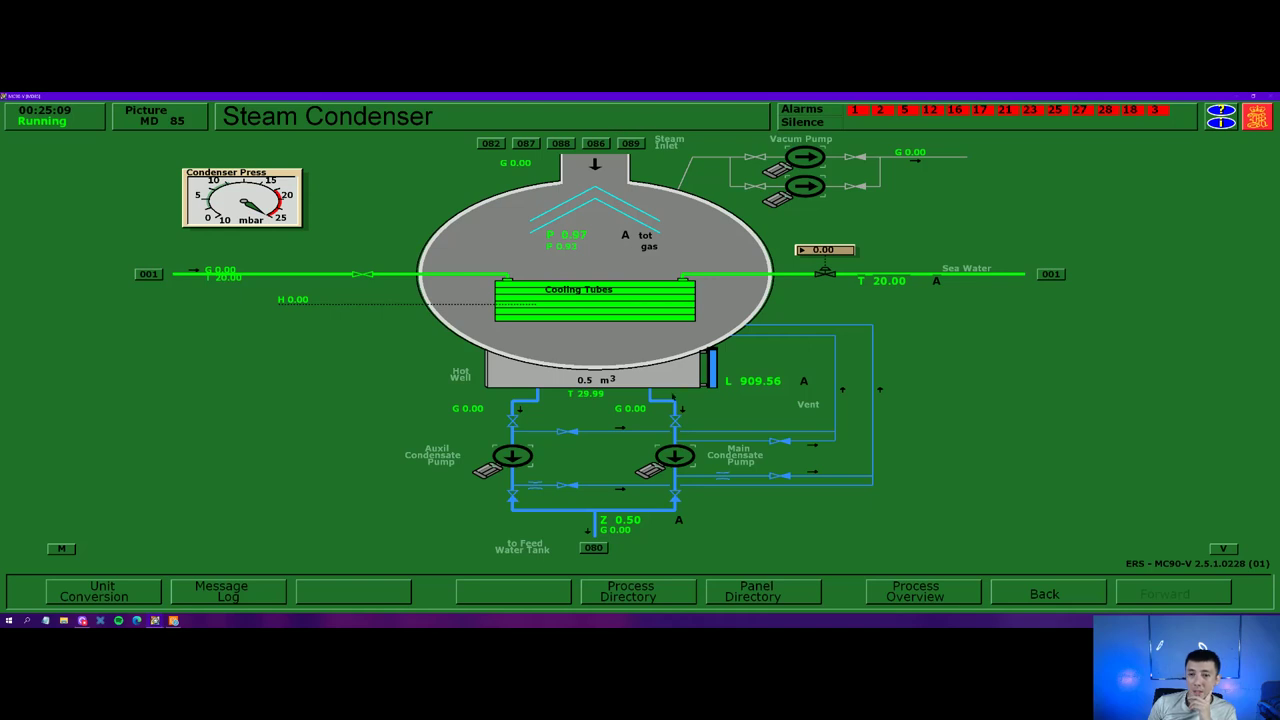
left_click(596, 144)
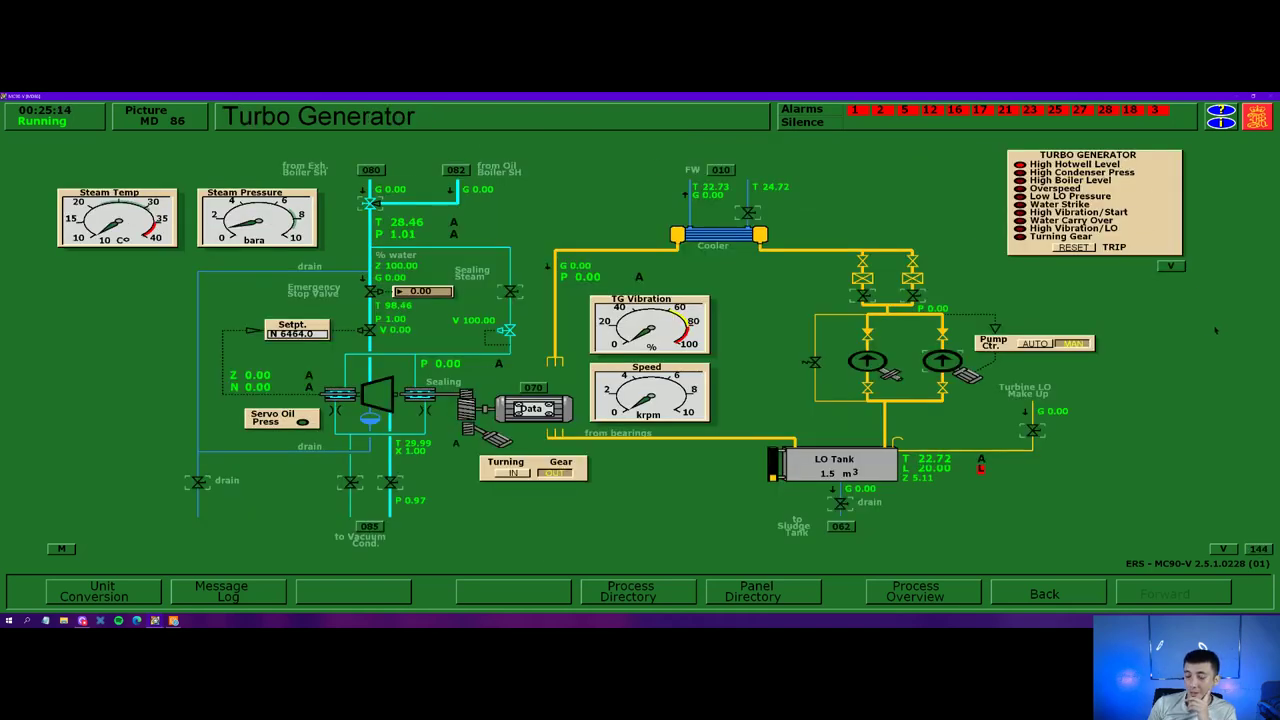
left_click(1074, 590)
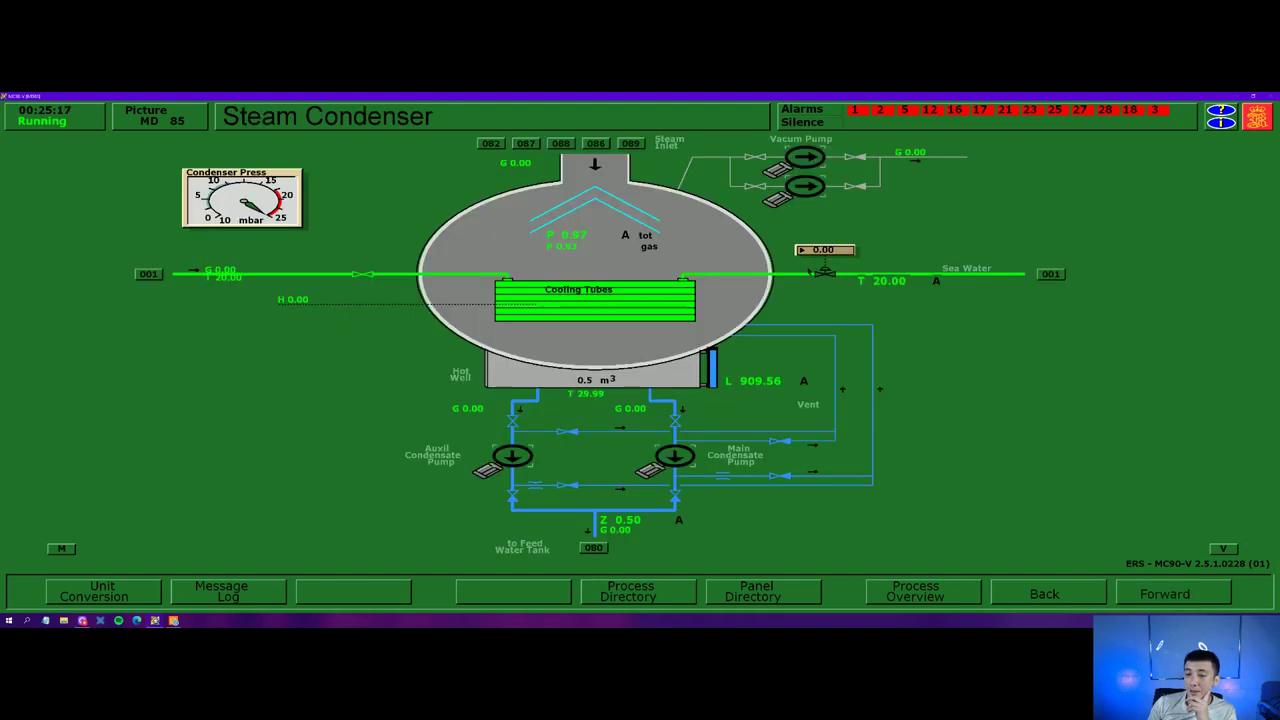
left_click(1044, 594)
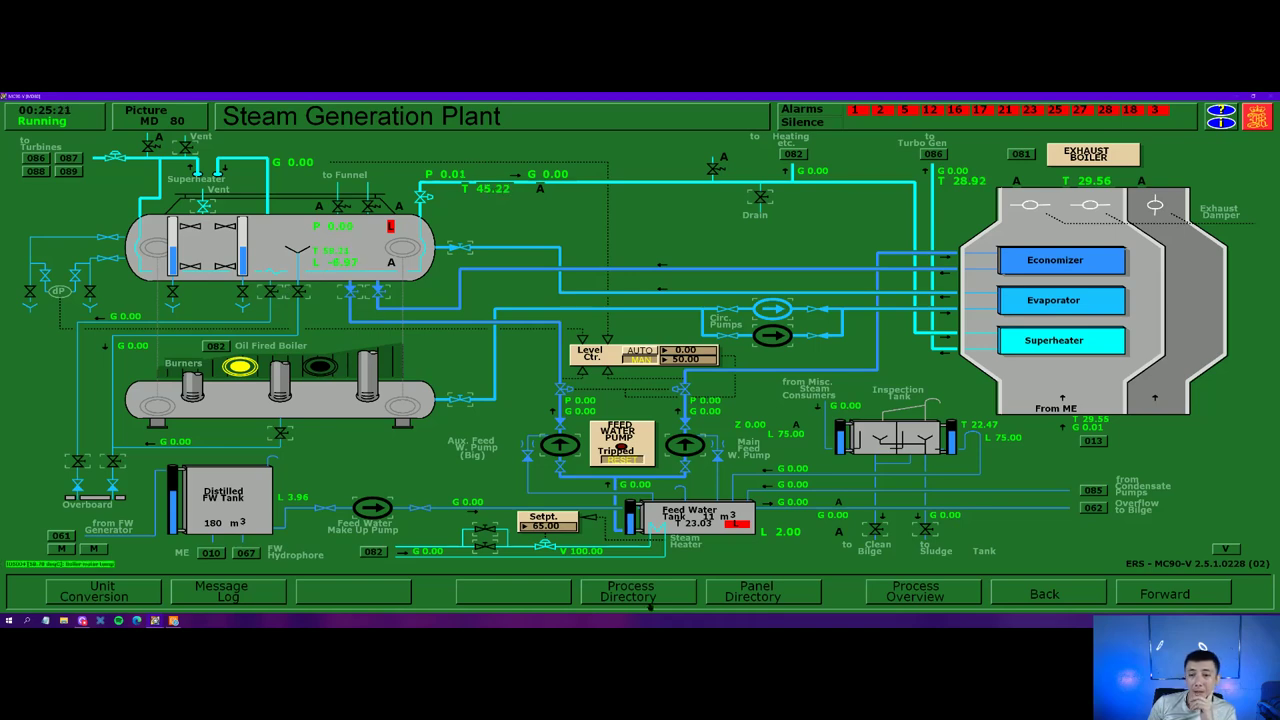
left_click(655, 596)
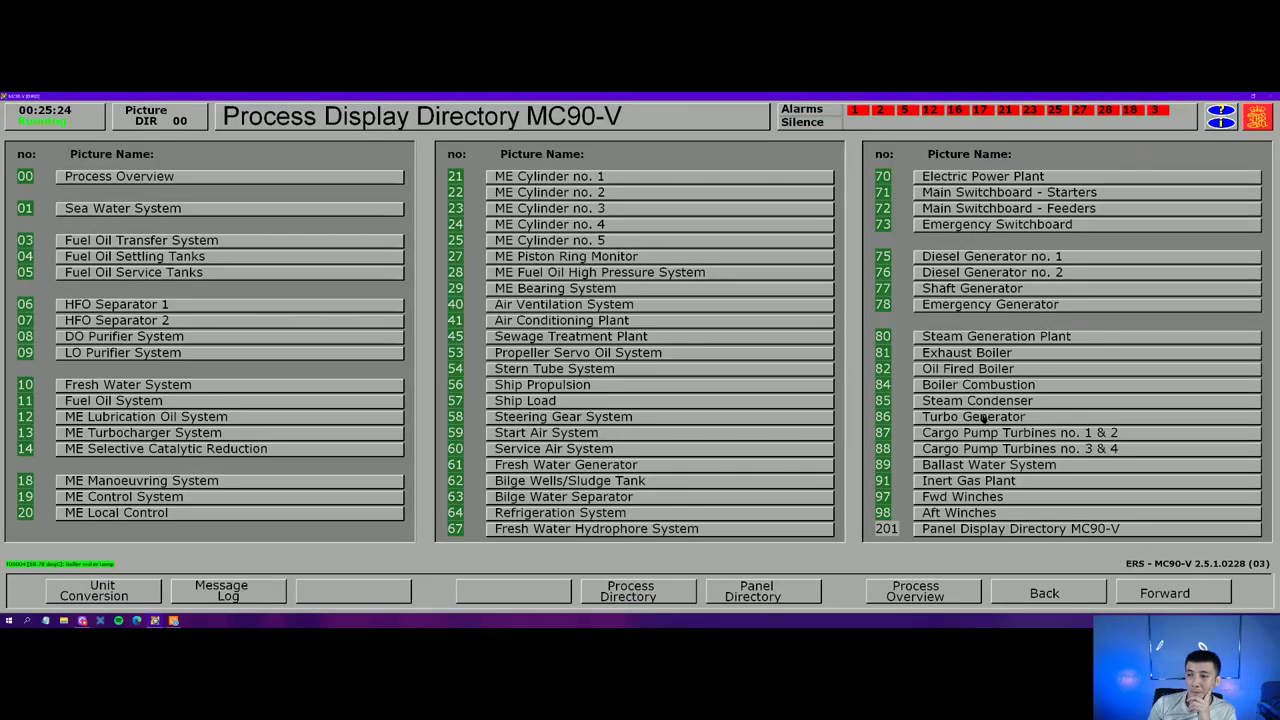
left_click(983, 418)
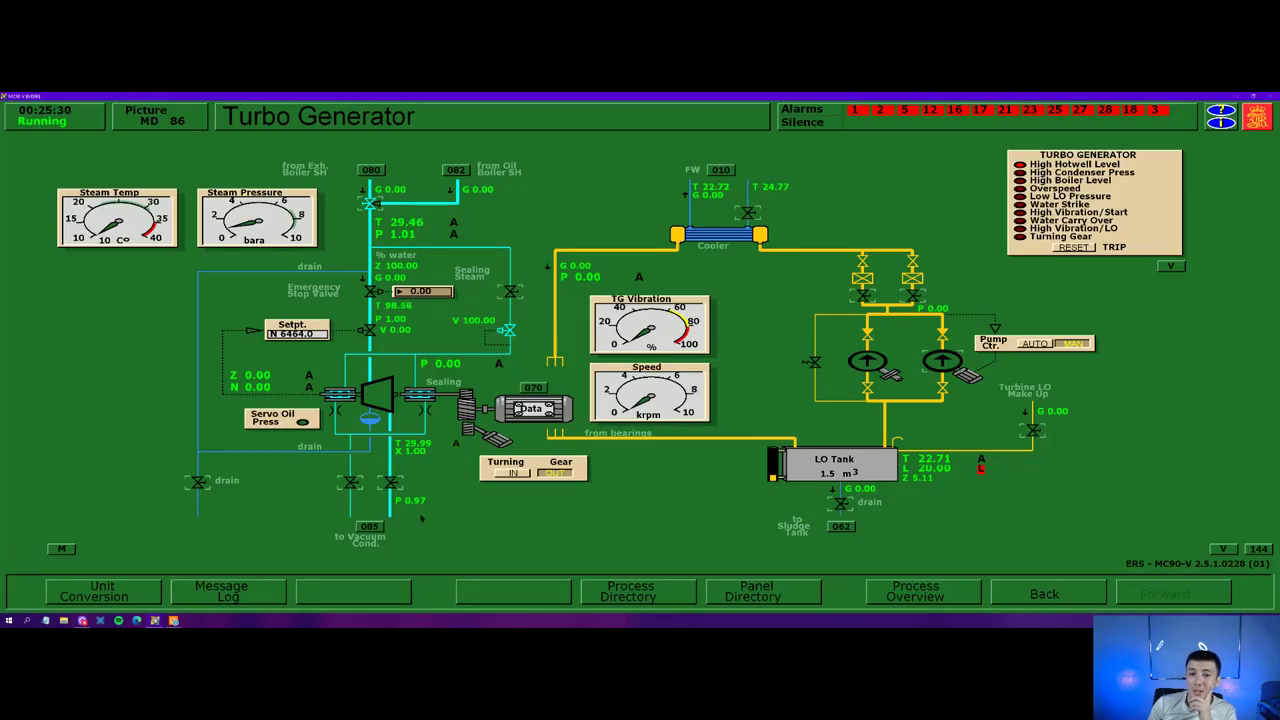
left_click(384, 535)
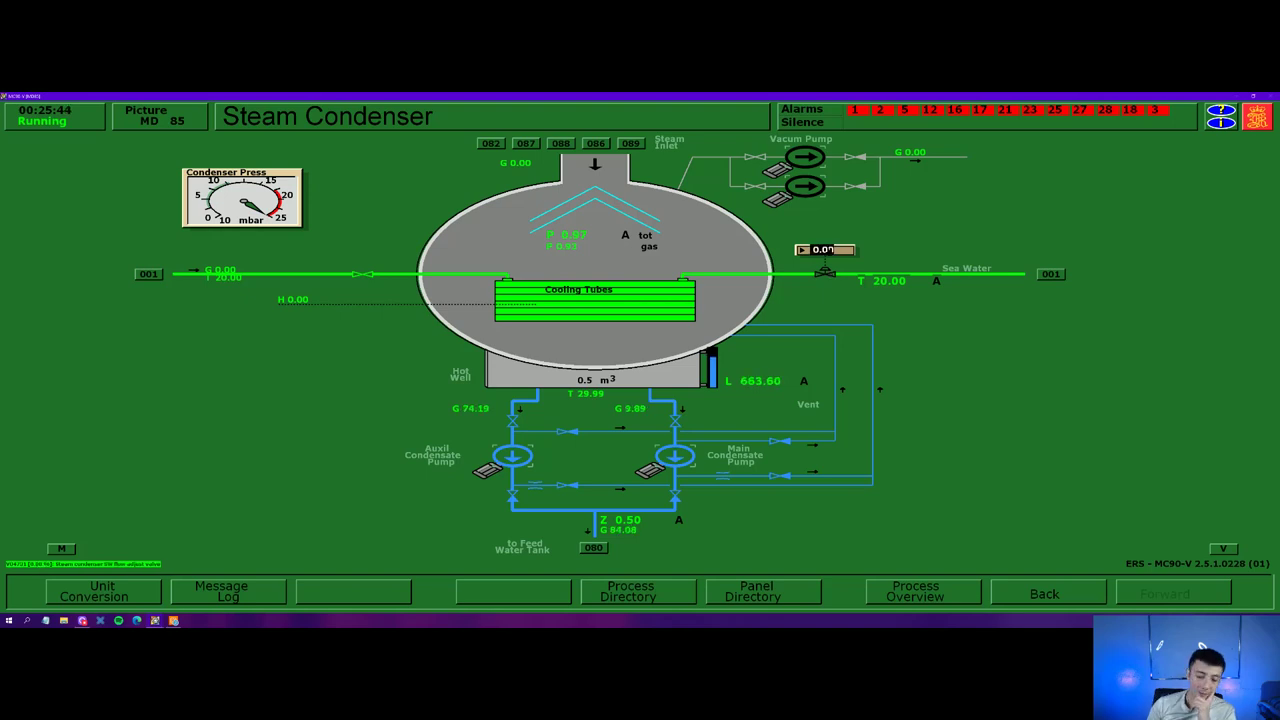
- Enter 20 as the condenser sea-water valve setpoint and go to Steam Generation Plant (080)
type("20")
key("Return")
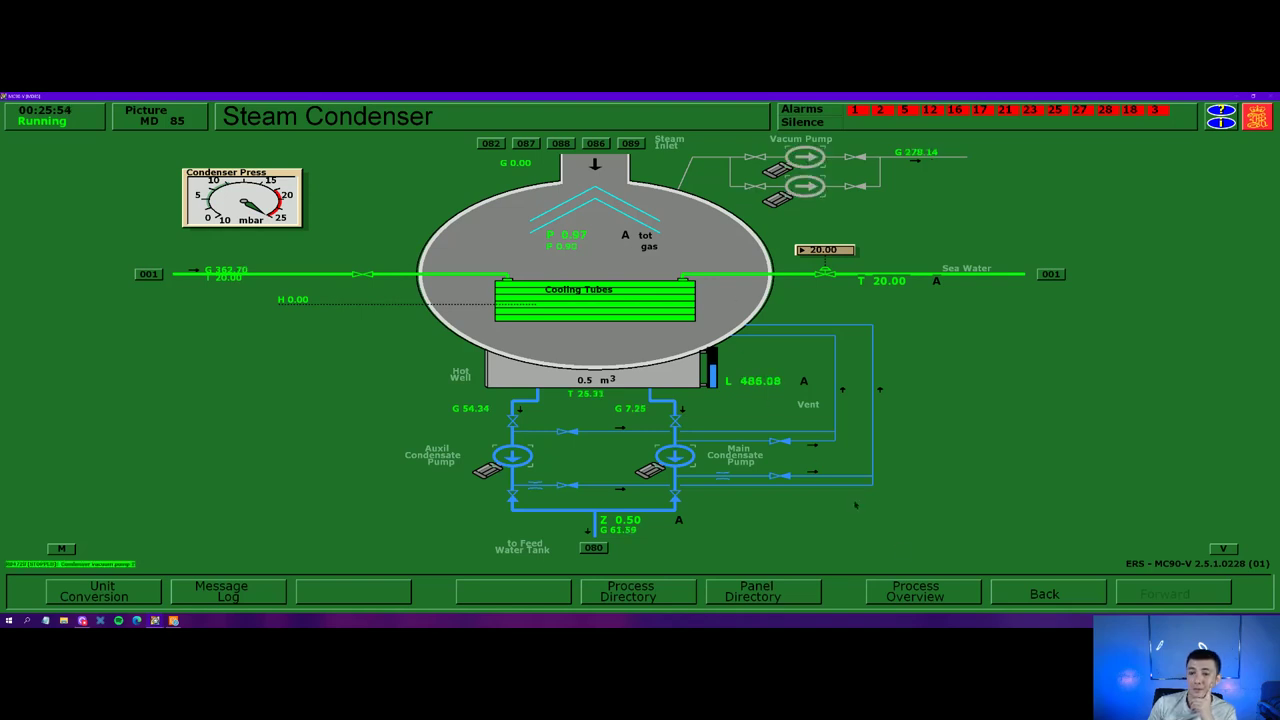
left_click(594, 548)
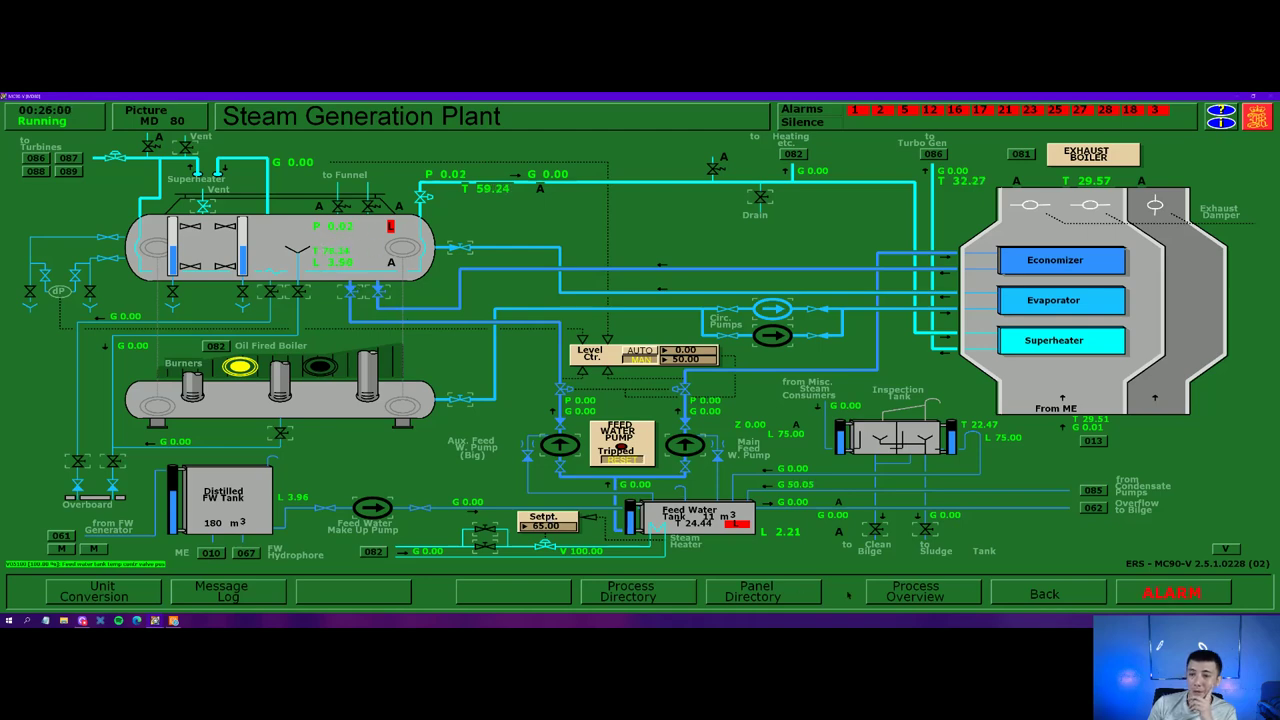
- On Turbo Generator (86), open the turbine LO make-up valve until the tank reaches 51, then close it
left_click(1055, 590)
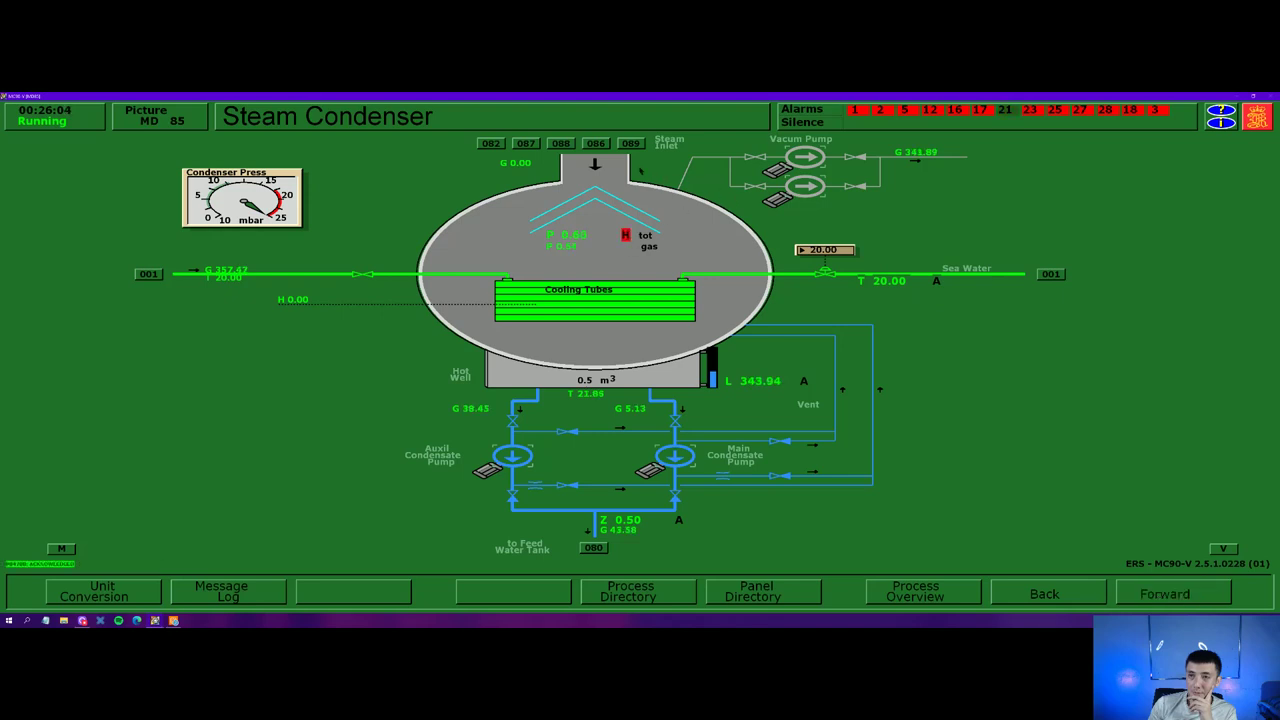
left_click(598, 145)
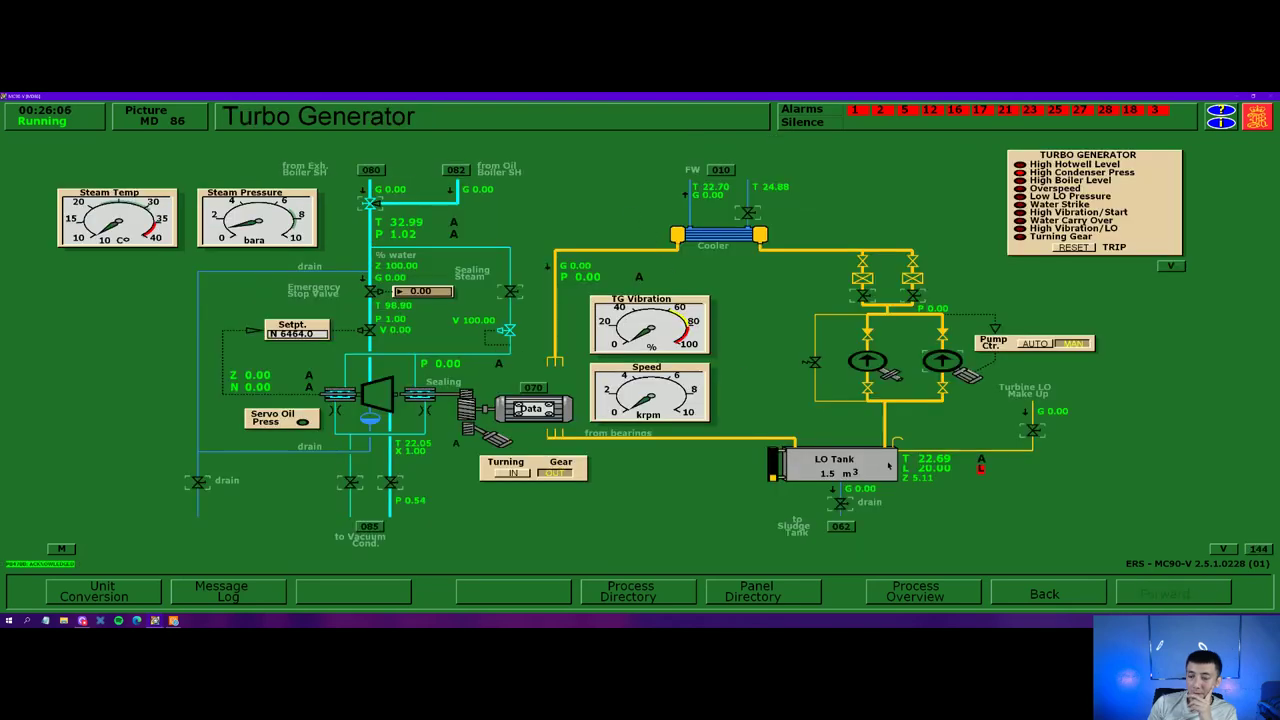
left_click(1035, 431)
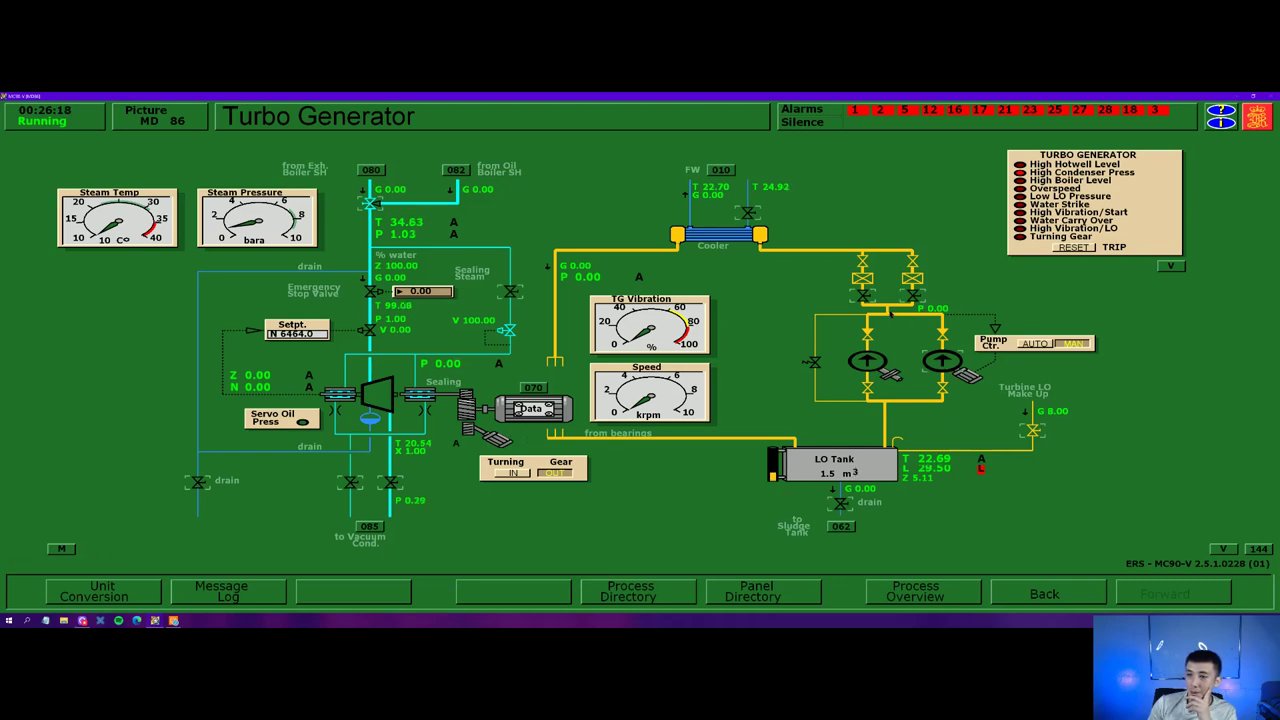
left_click(864, 296)
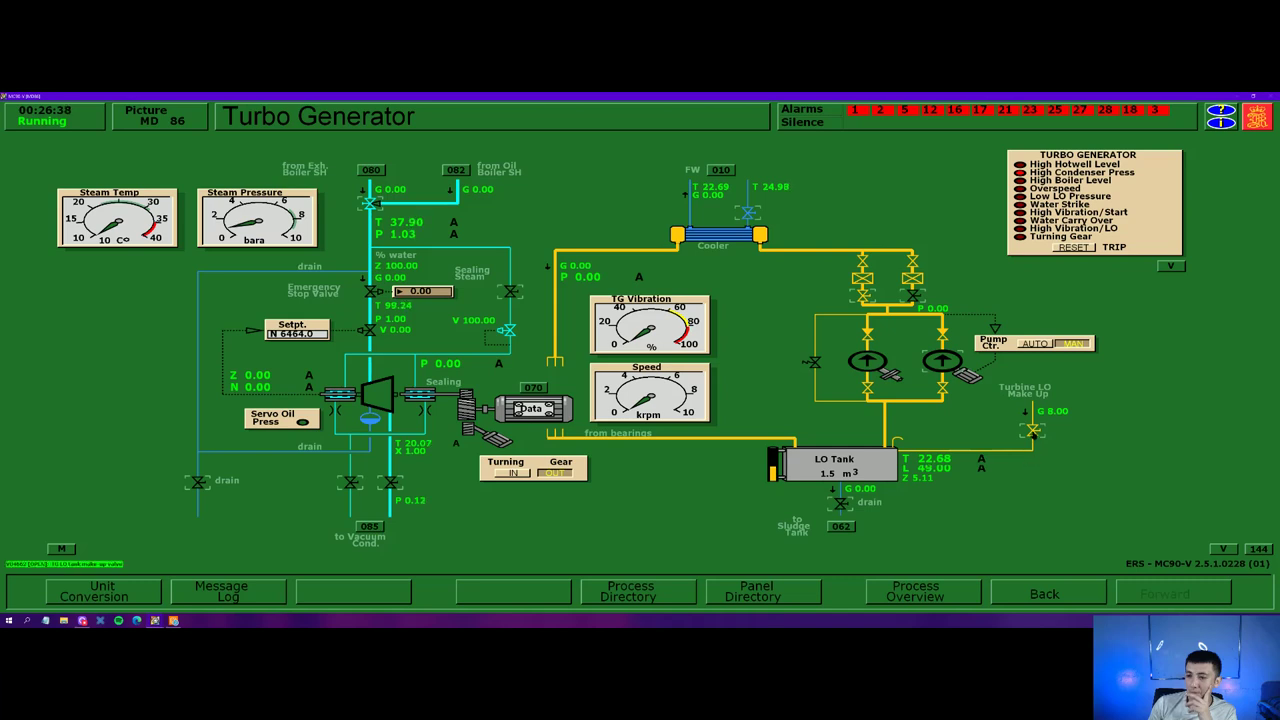
left_click(1033, 431)
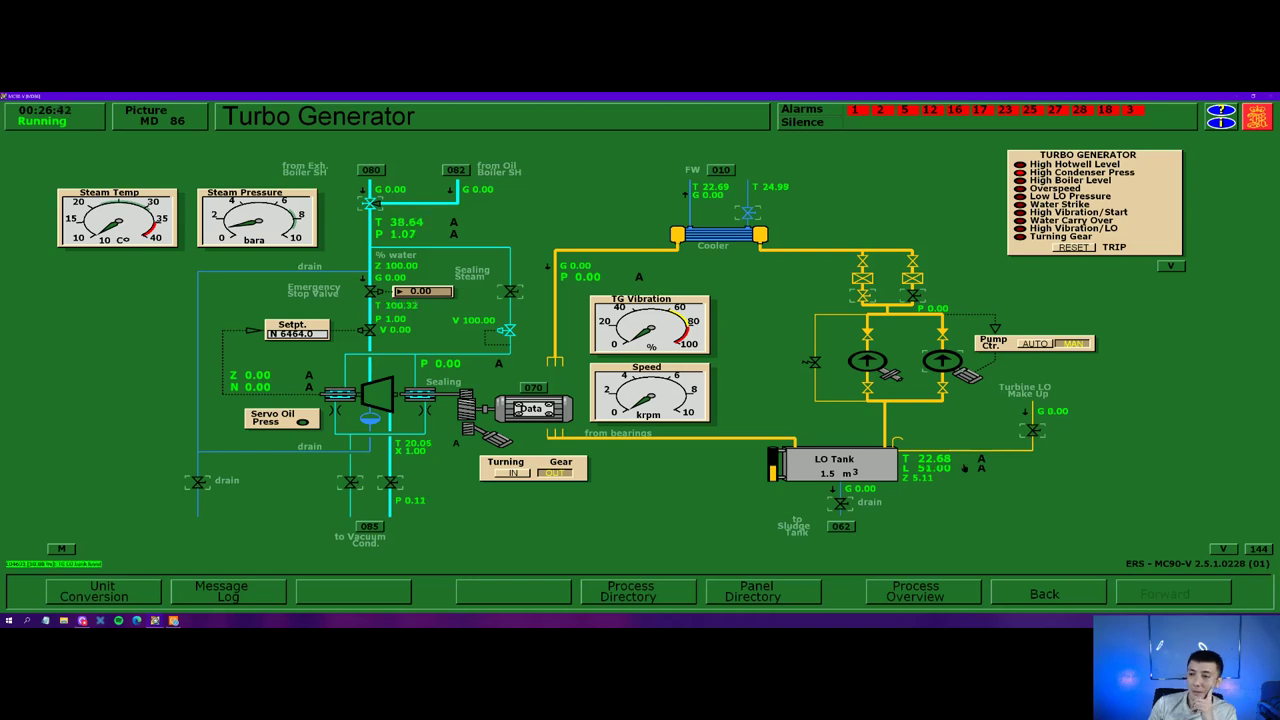
- Start a turbine LO pump in AUTO, stop the auxiliary condensate pump, and return to Steam Generation Plant
left_click(953, 360)
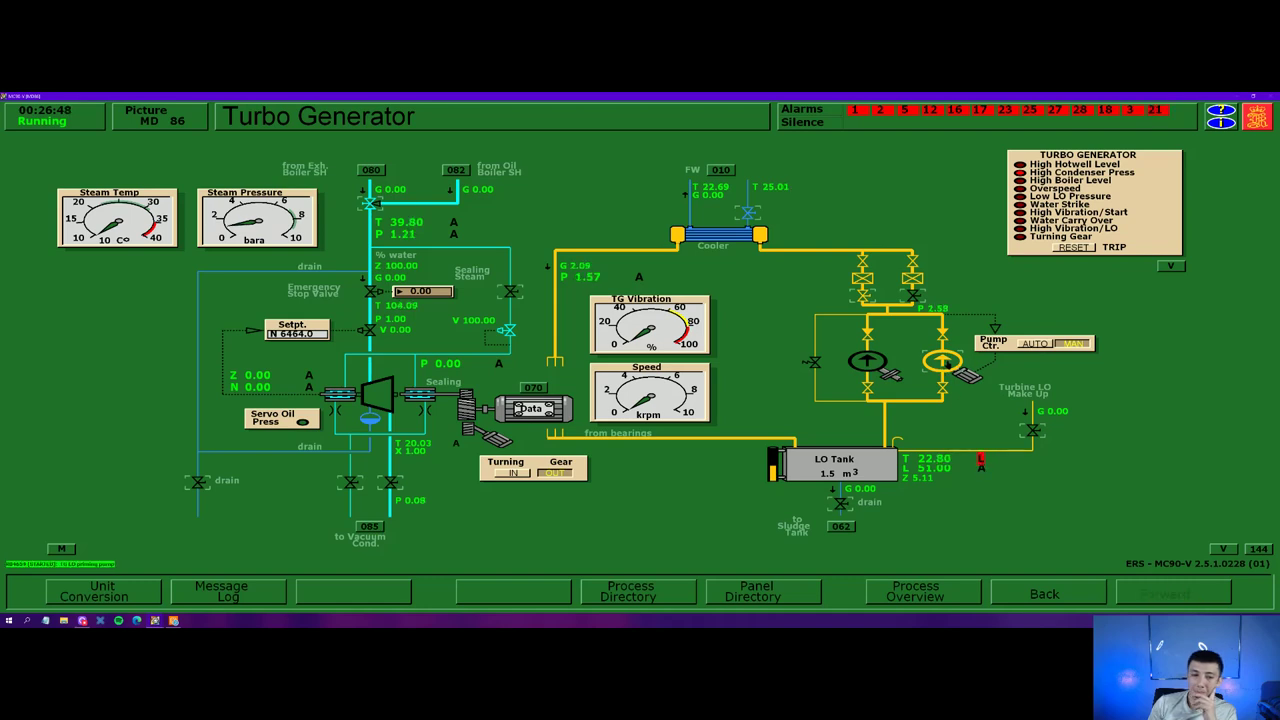
left_click(1033, 344)
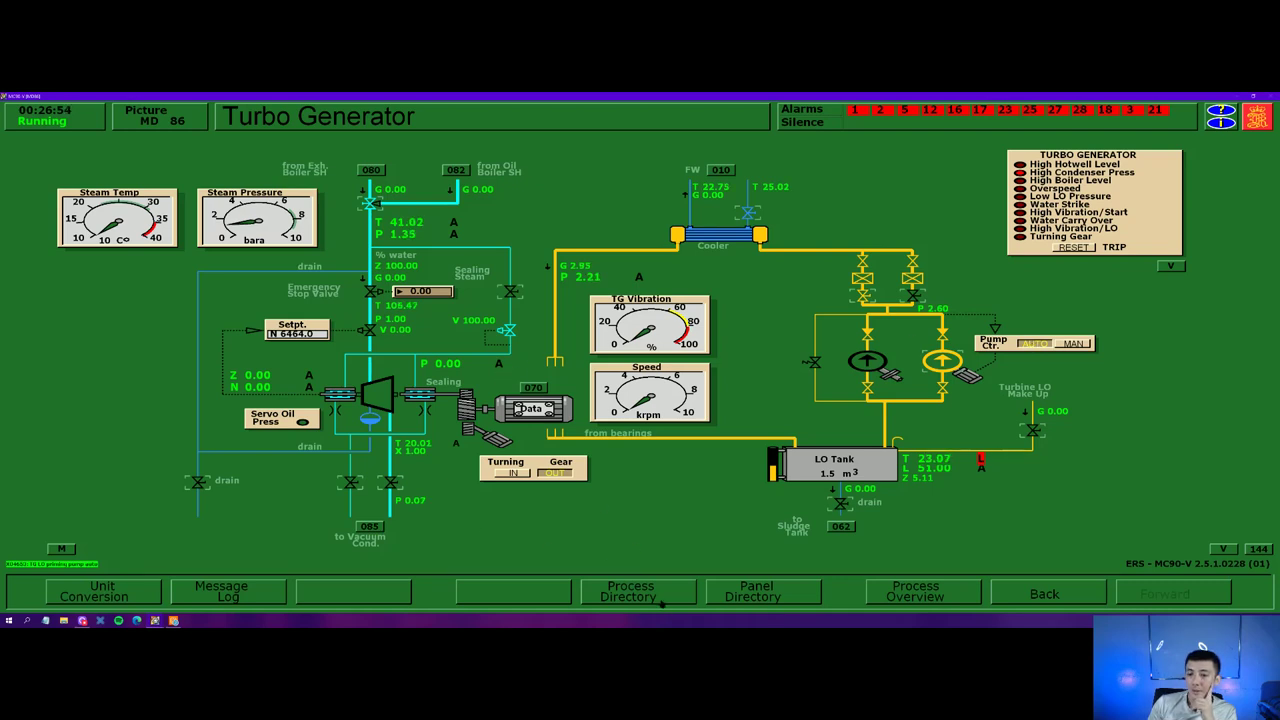
left_click(372, 528)
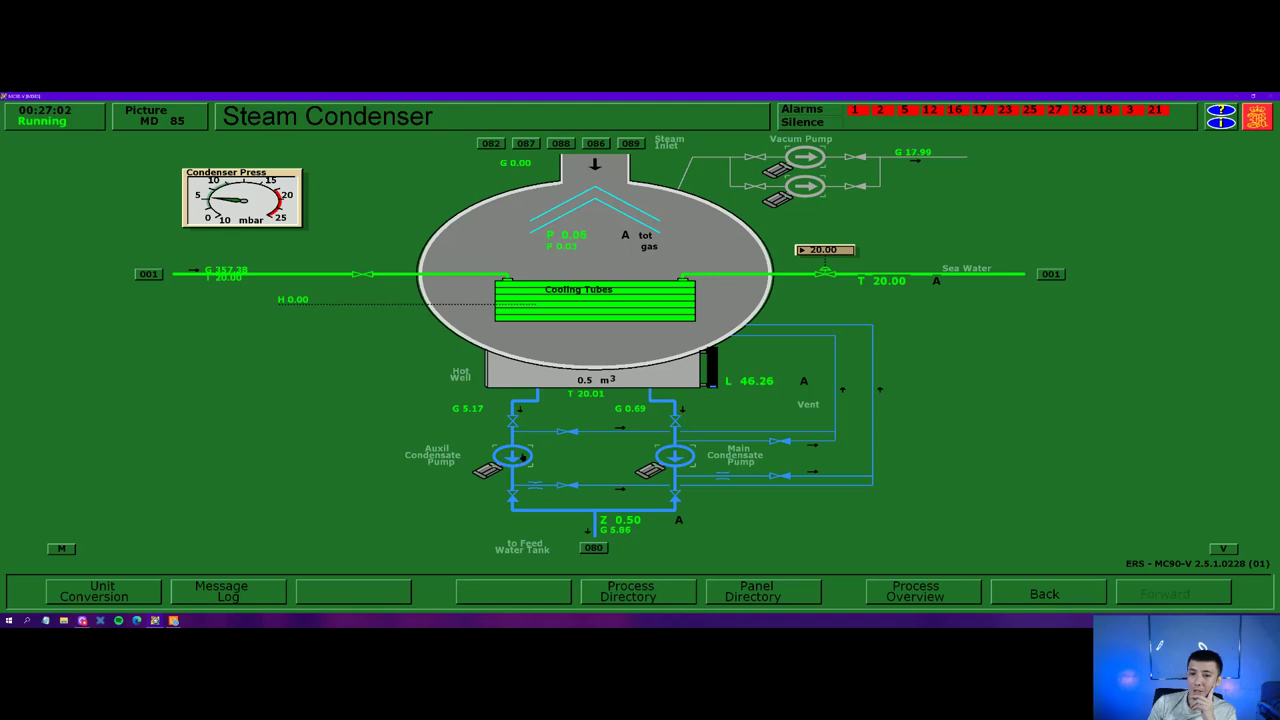
left_click(521, 456)
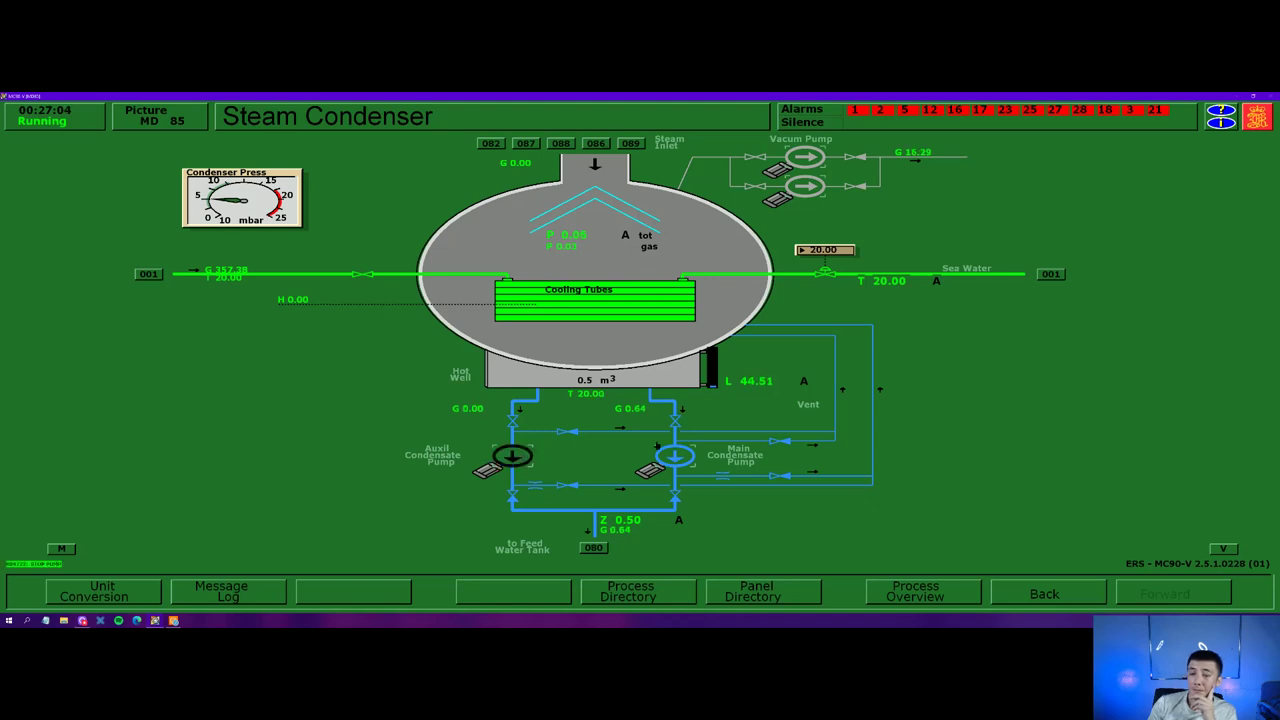
left_click(593, 548)
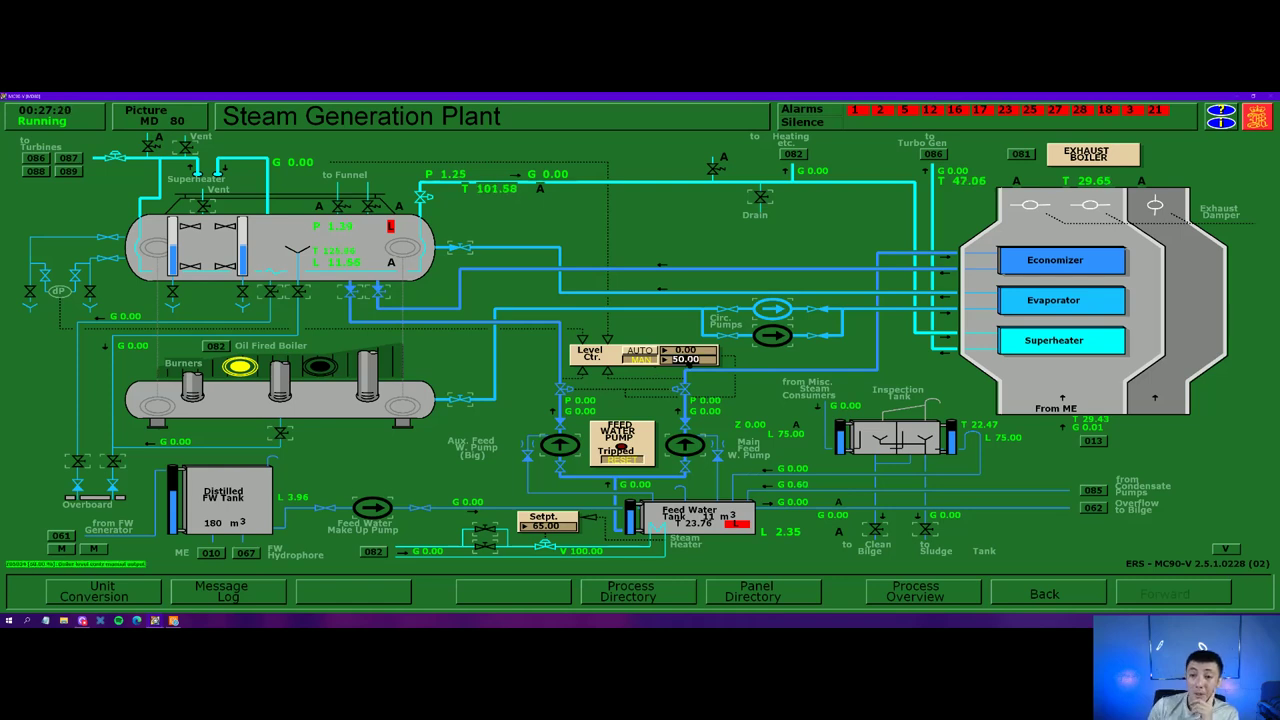
- Put the boiler level controller in manual at 0 output and start the main feed water pump
left_click(685, 360)
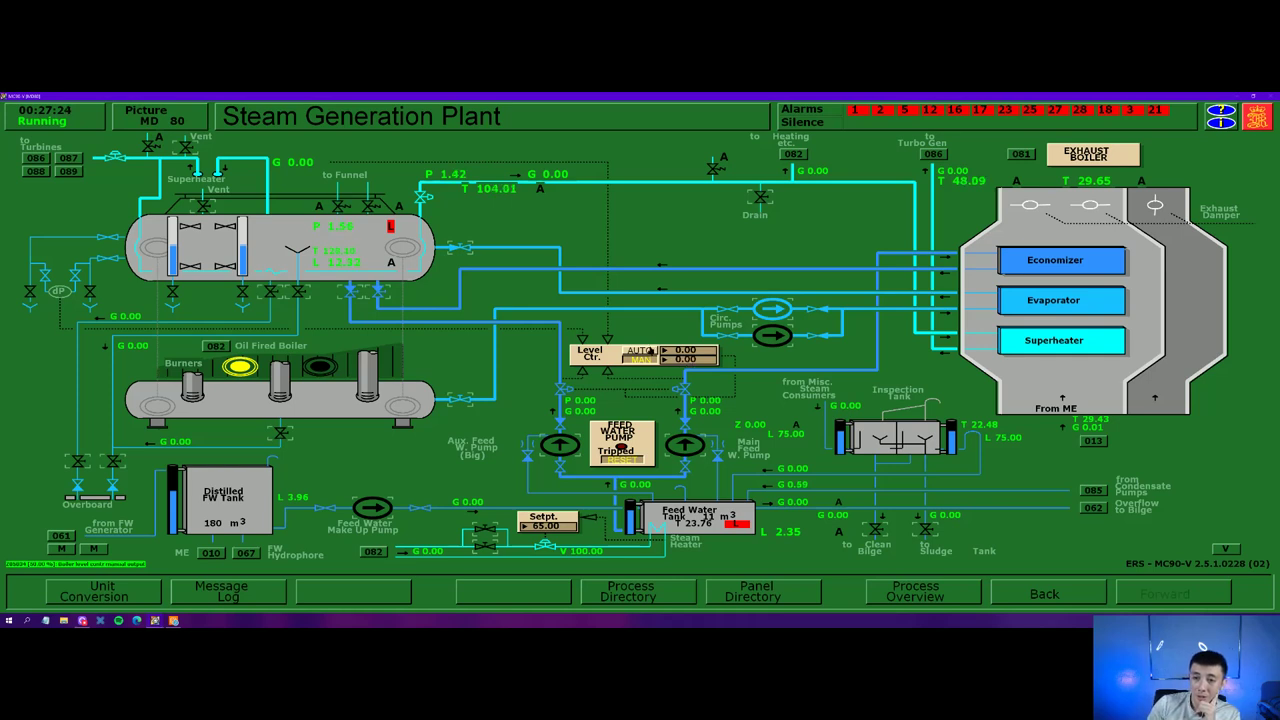
left_click(648, 355)
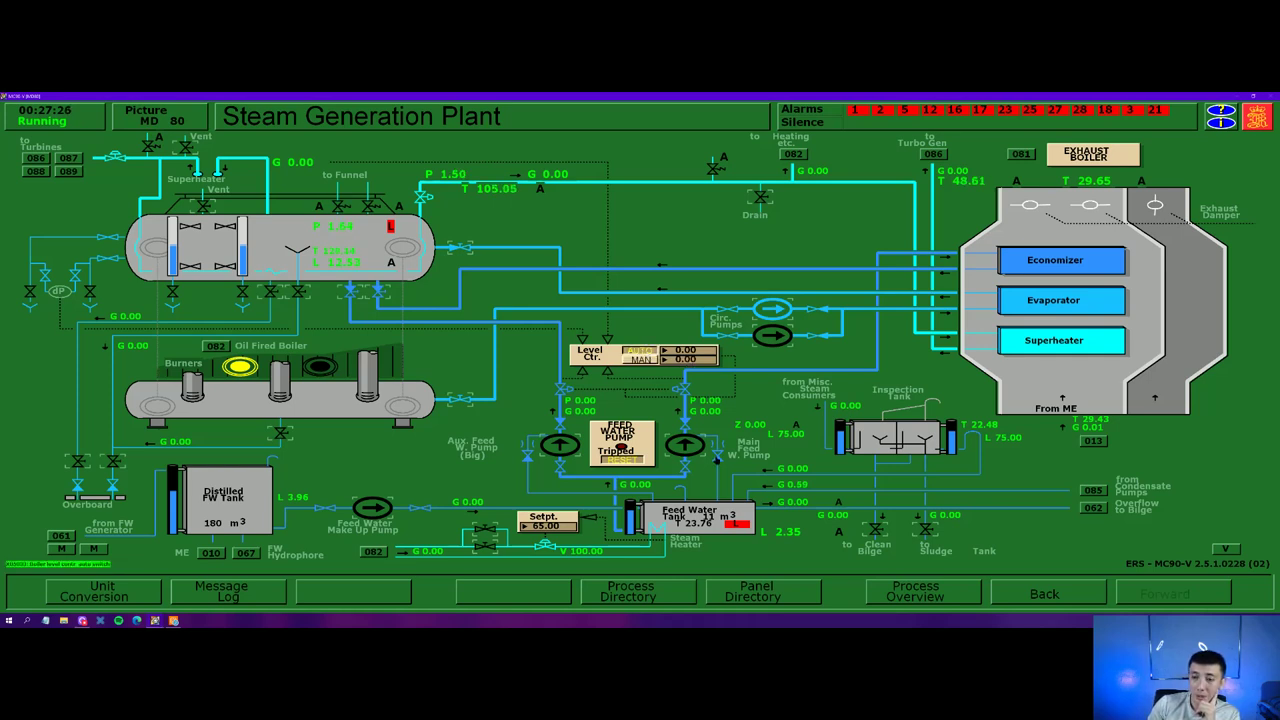
left_click(688, 449)
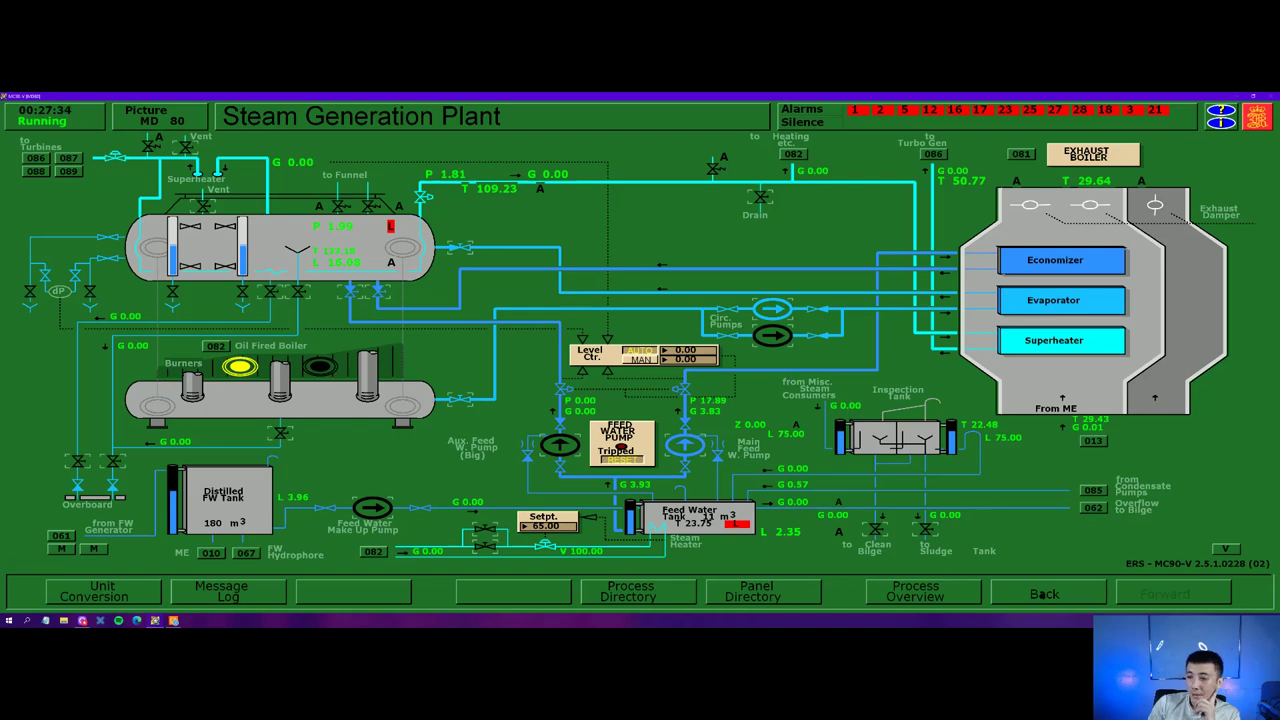
left_click(1094, 491)
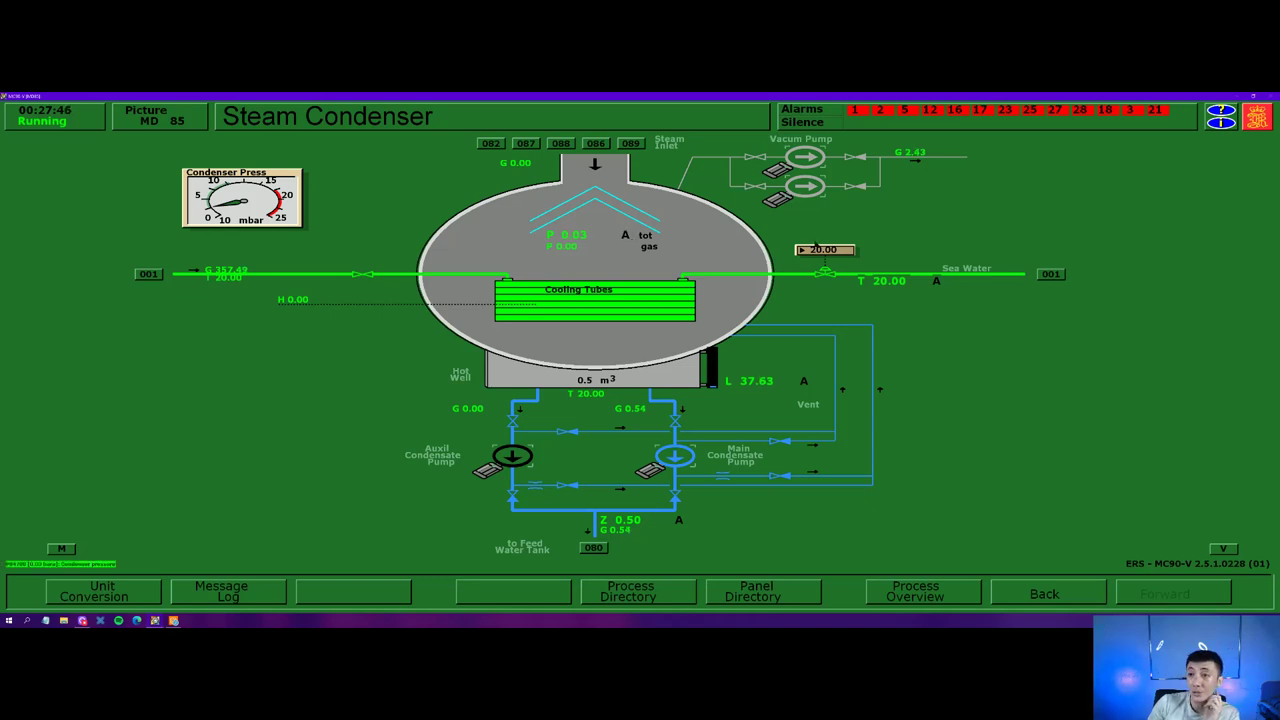
- Stop the lower condenser vacuum pump and move on to the Turbo Generator picture (86)
left_click(804, 192)
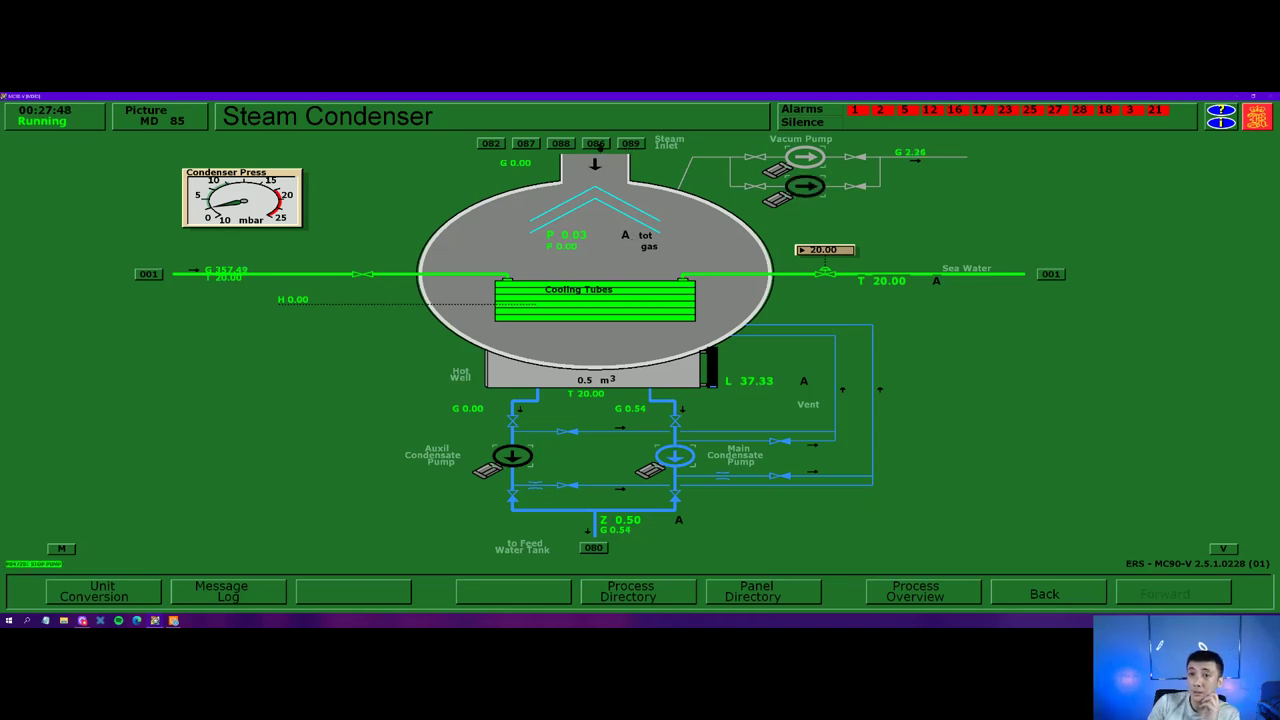
left_click(595, 143)
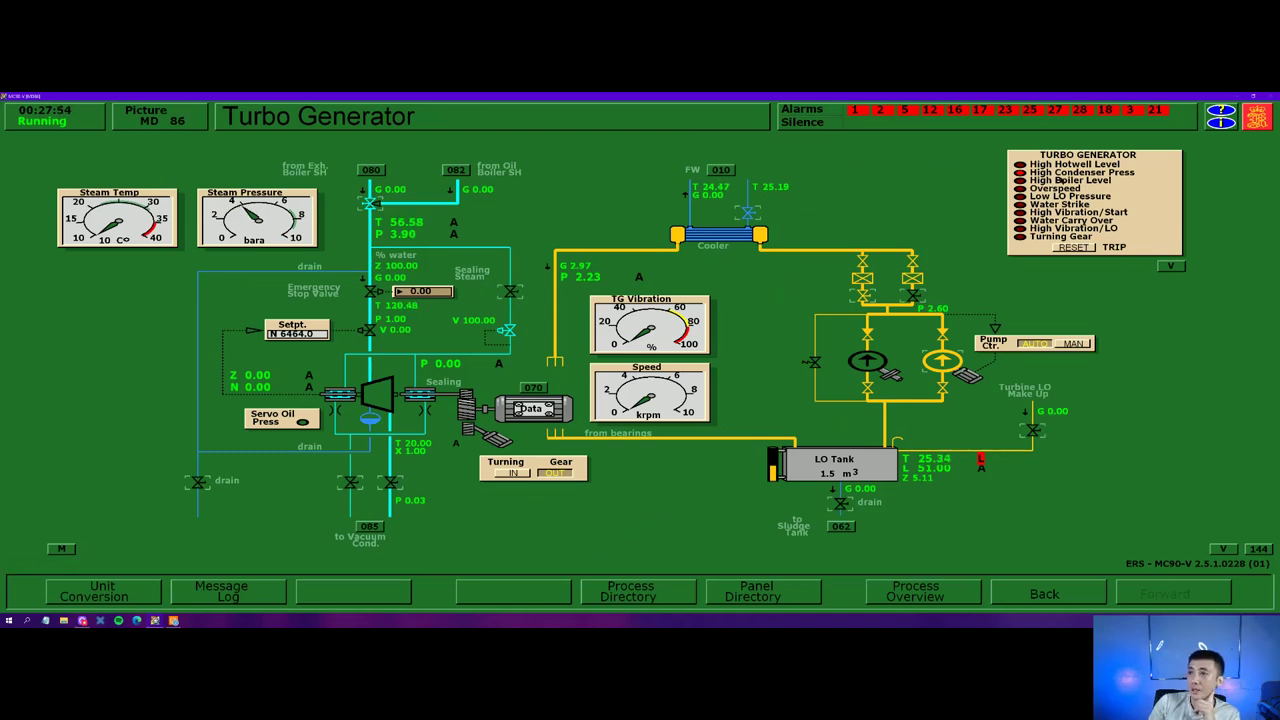
- Reset the turbo generator trip alarms and engage the turning gear once the steam line reaches about 242 °C
left_click(1081, 250)
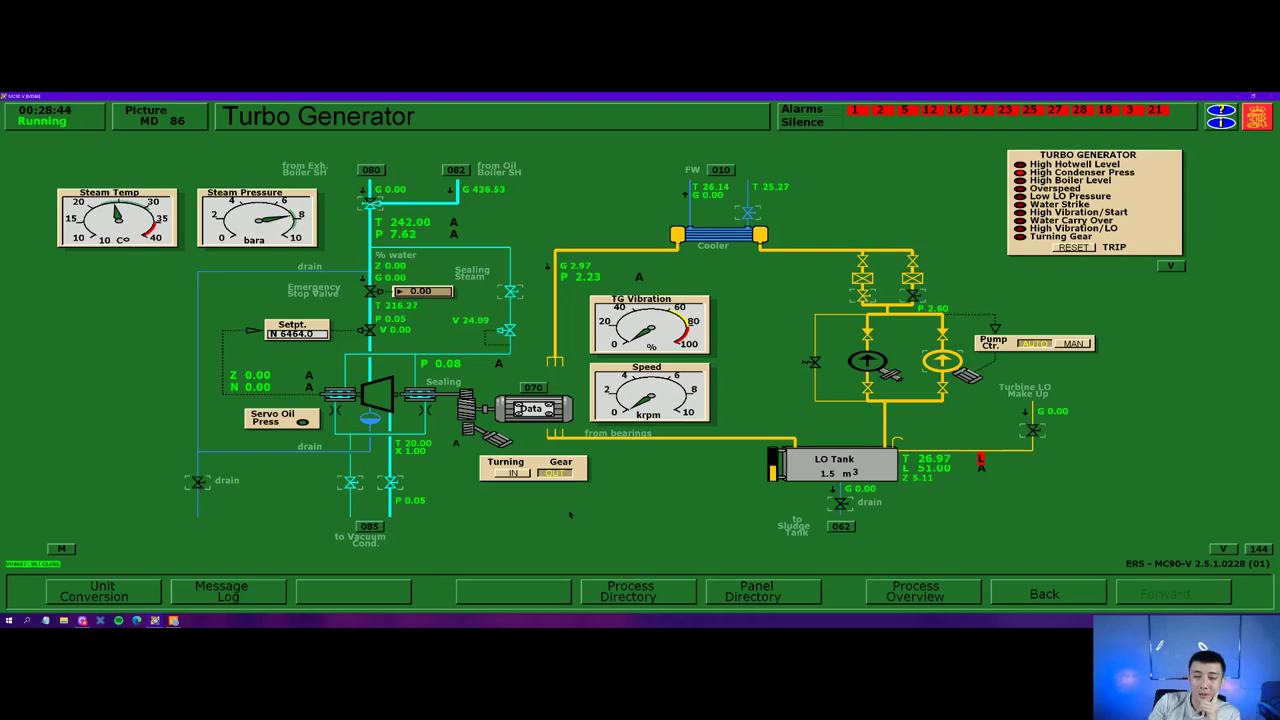
left_click(511, 474)
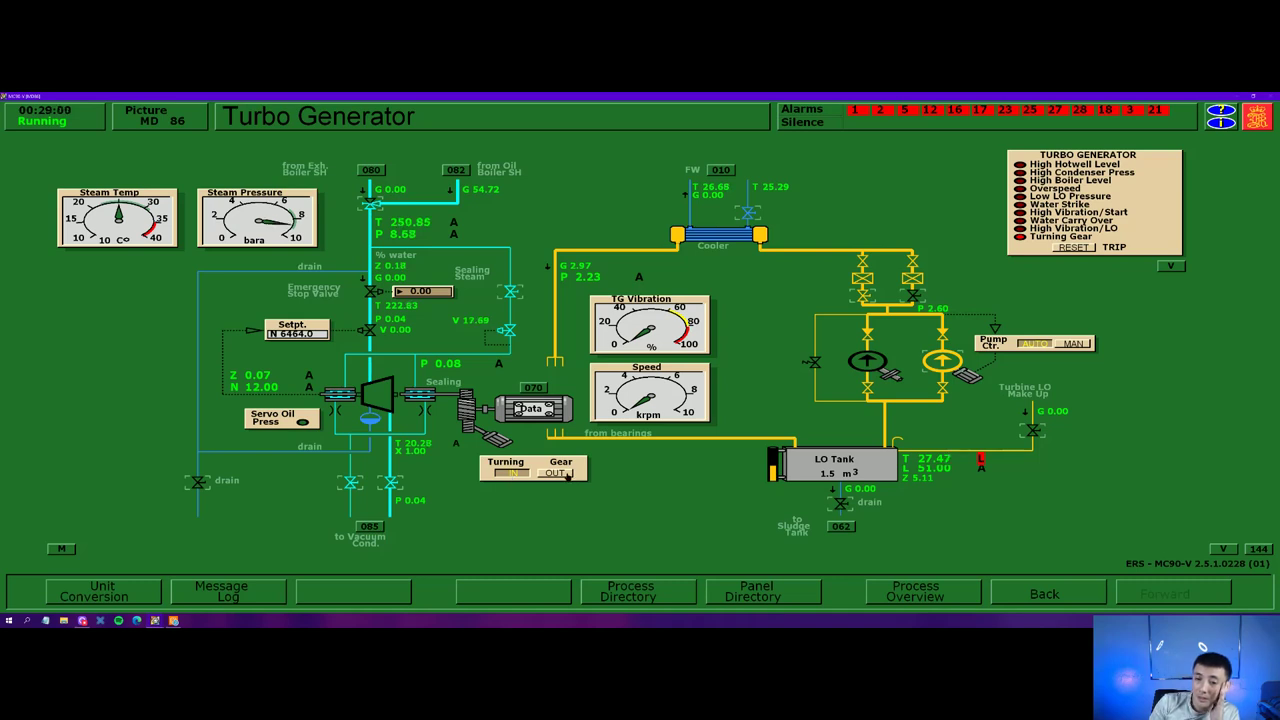
- Disengage the turbo generator turning gear after about 12 rpm and reset the turbine trip
left_click(554, 476)
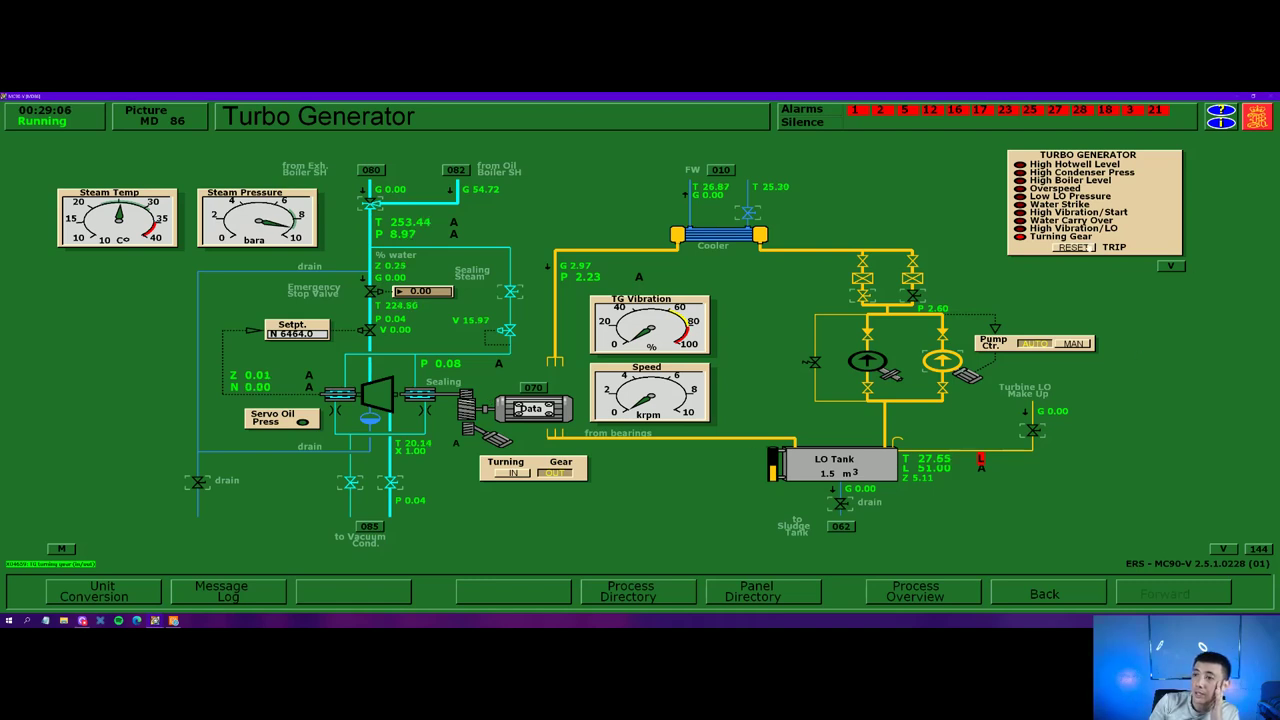
left_click(1090, 249)
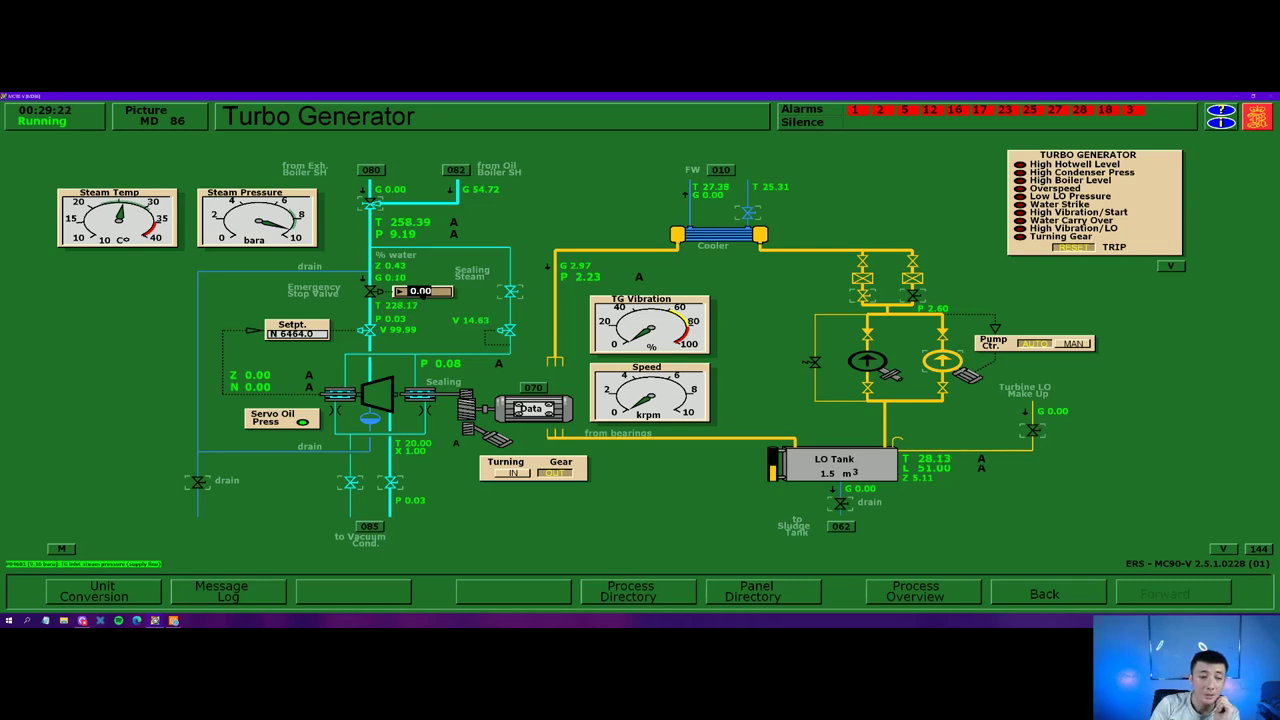
- Open the turbine steam valve to roughly 20% so the turbine runs up toward 1120 rpm
left_click(423, 291)
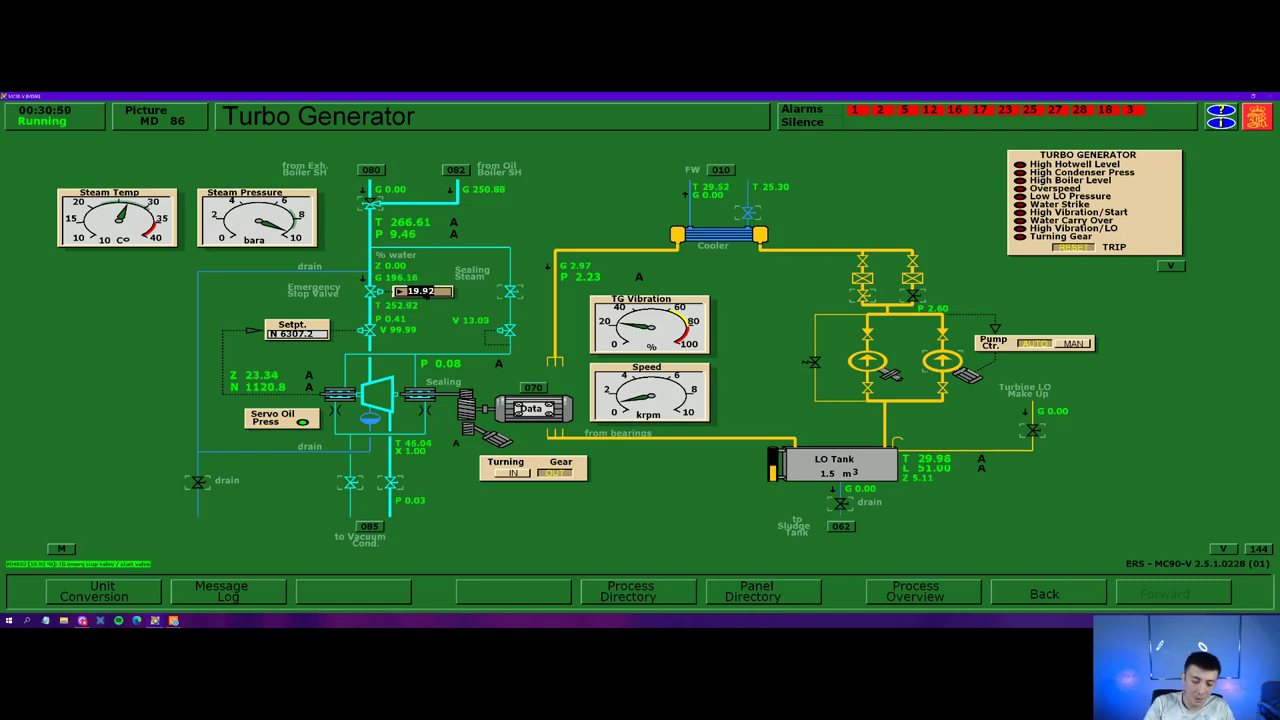
- Raise the turbine steam valve opening stepwise to 25, 30, then 35, and show the Steam Generation Plant
type("25")
key("Return")
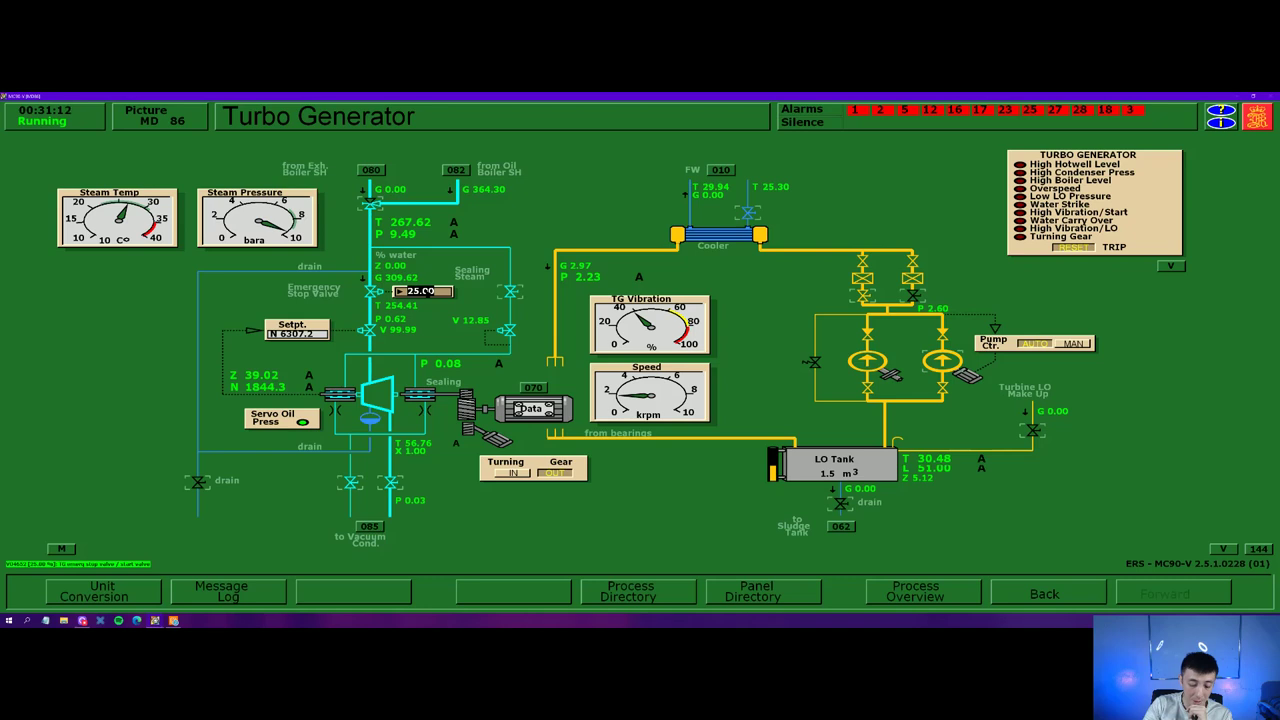
left_click(427, 291)
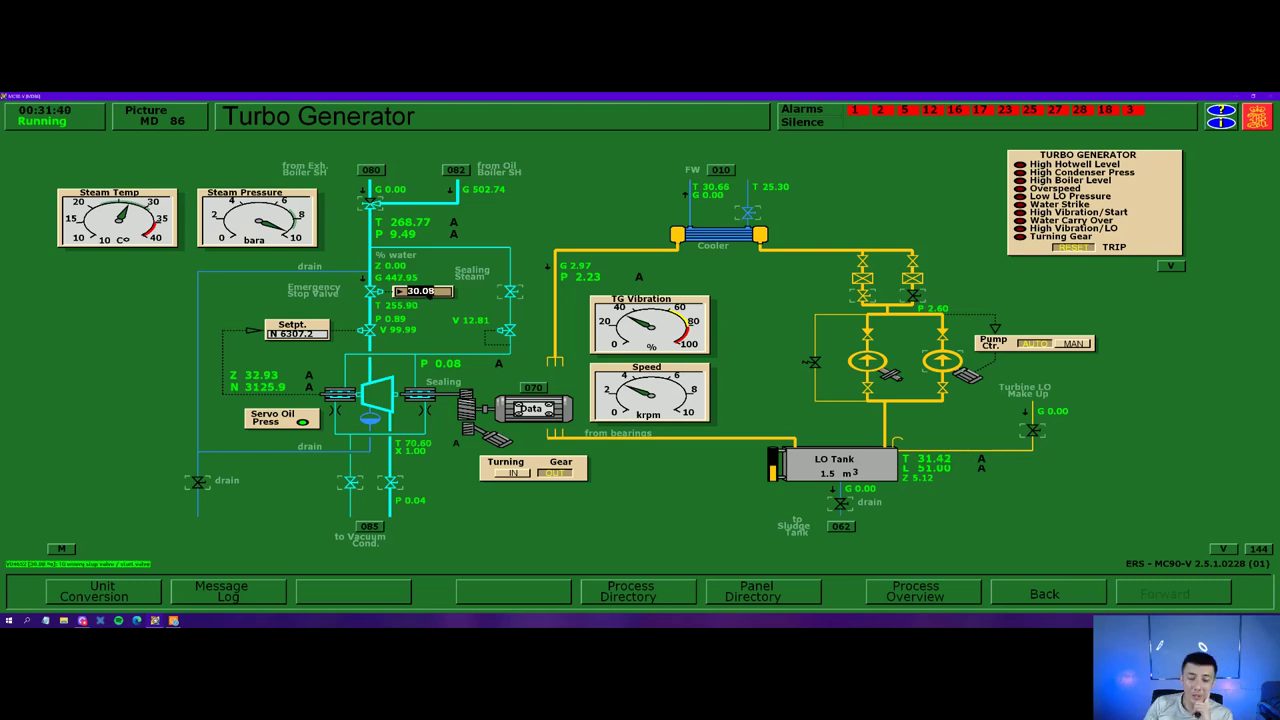
left_click(428, 293)
type("35")
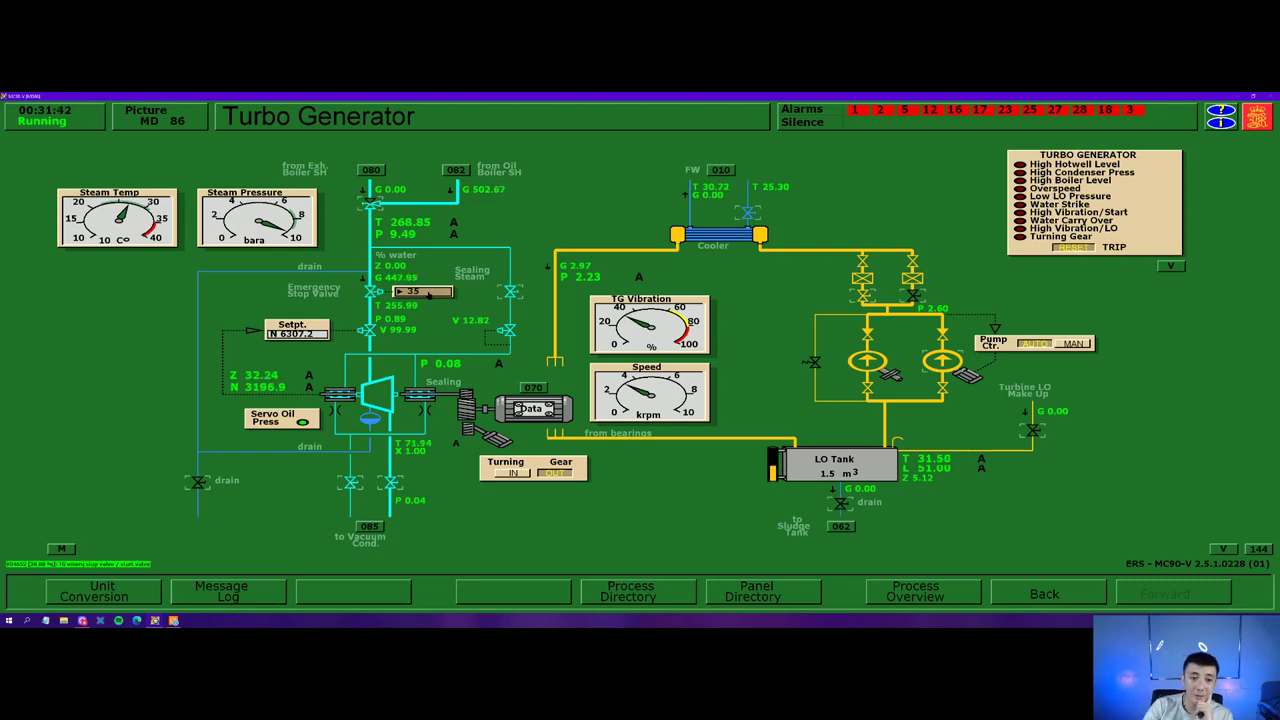
key("Return")
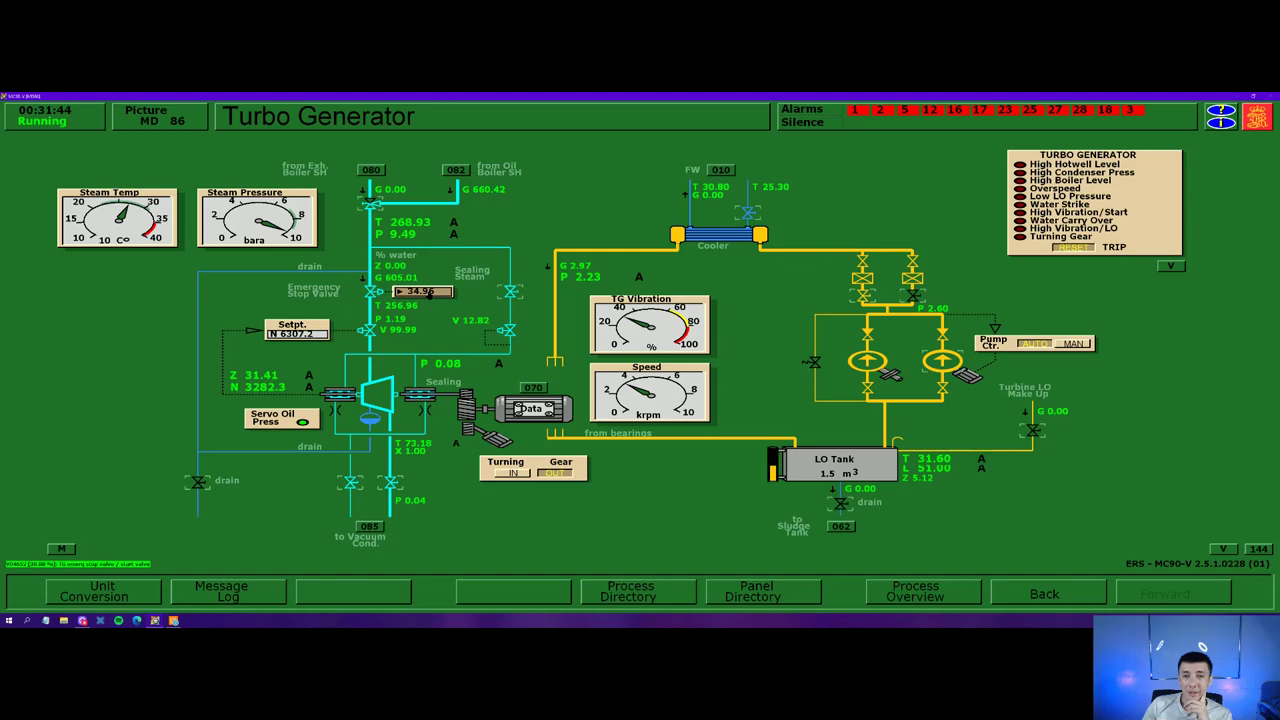
left_click(686, 596)
left_click(993, 341)
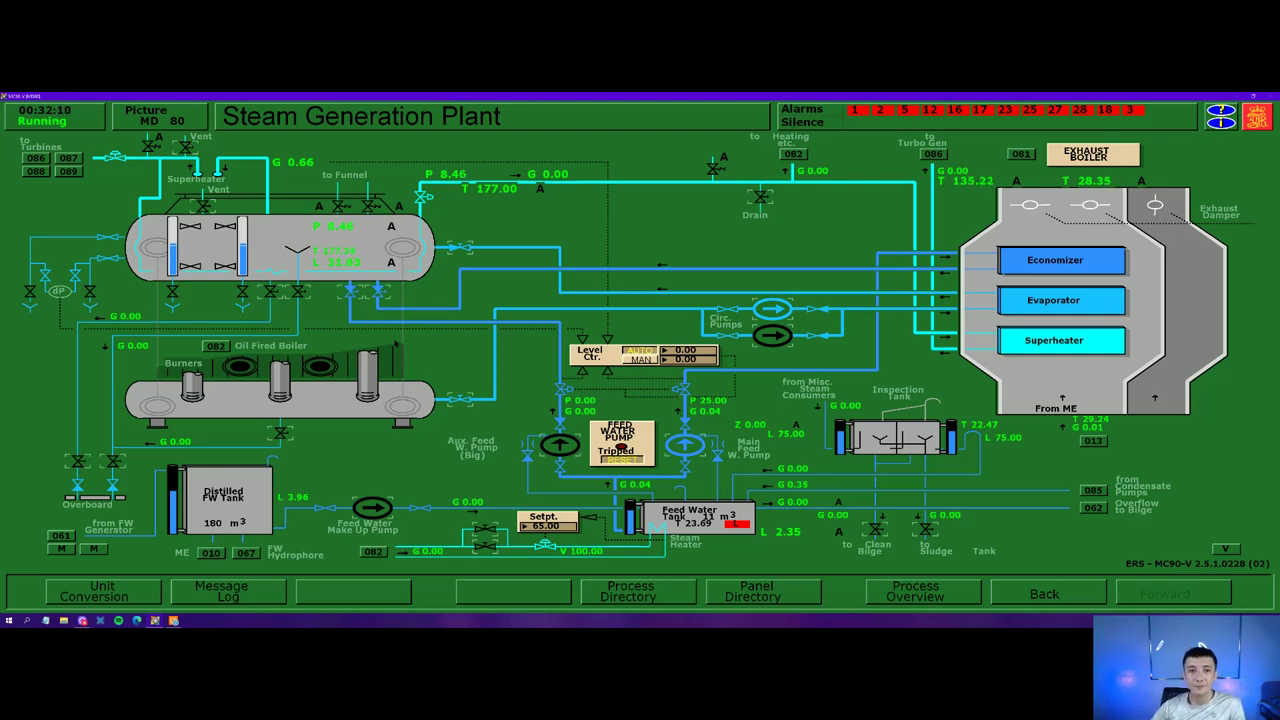
left_click(650, 594)
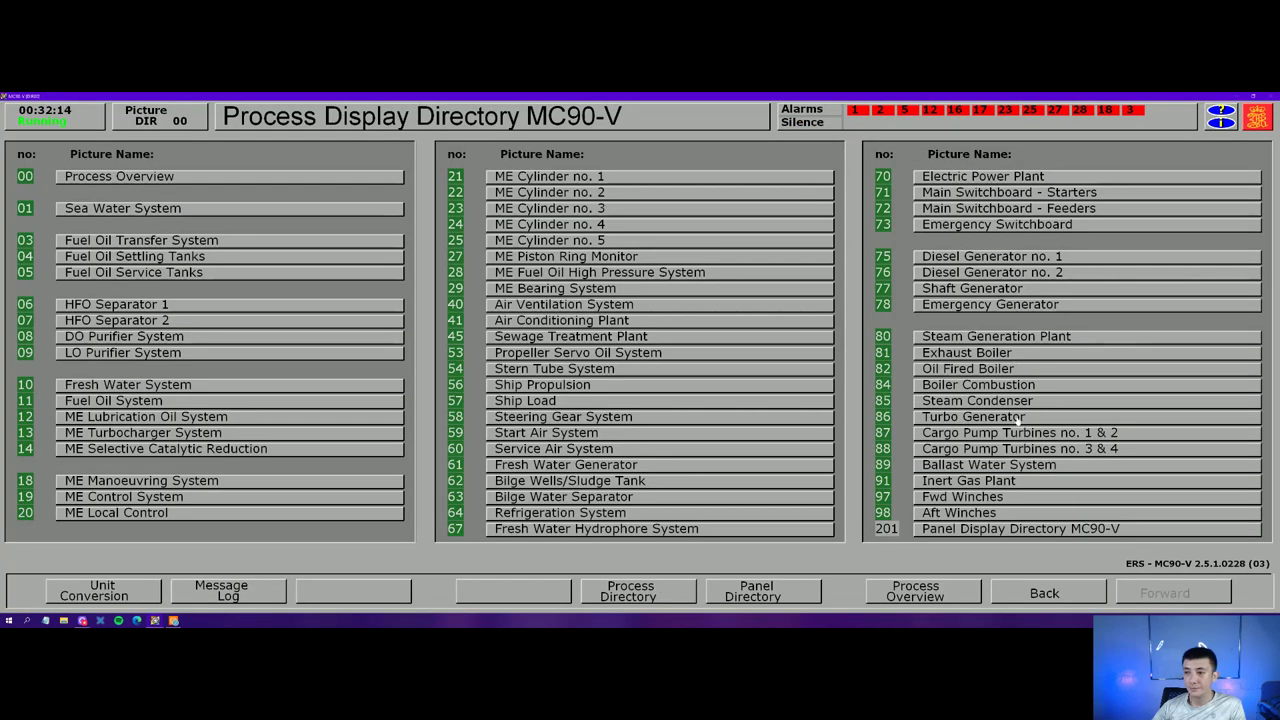
left_click(1018, 420)
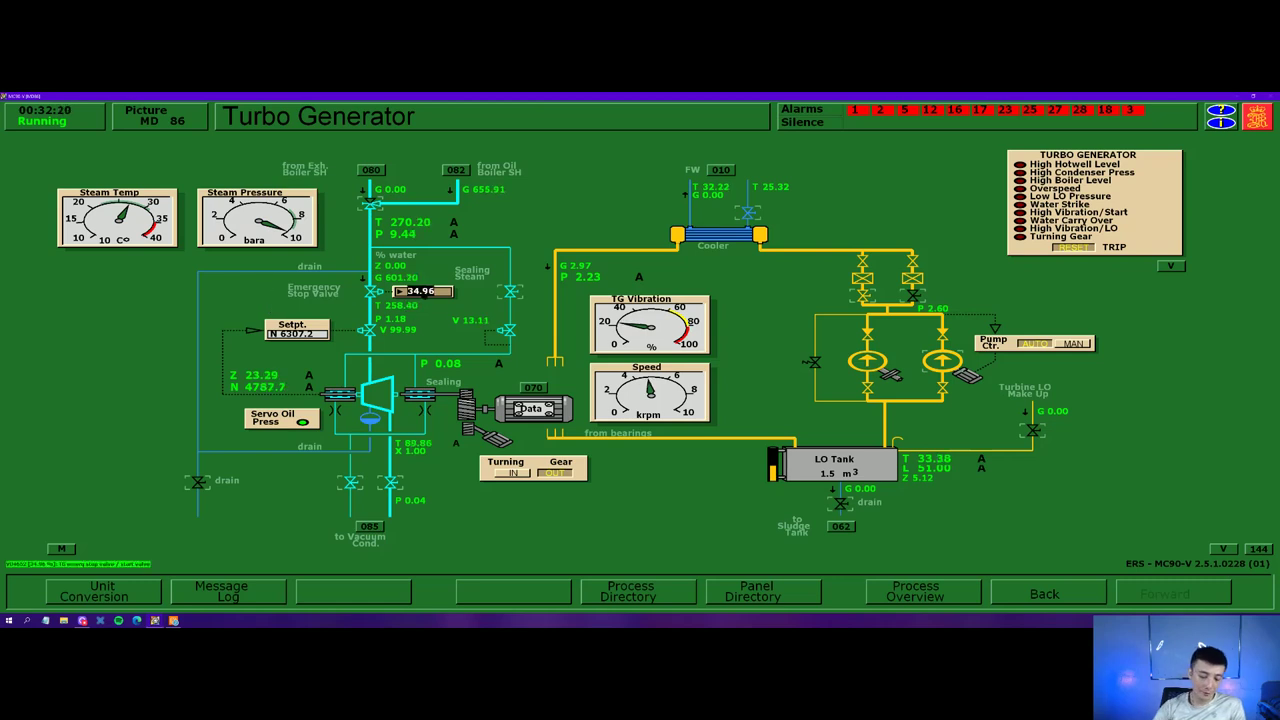
- Raise the turbine steam valve opening to 40, bringing the turbine up to about 6349 rpm
left_click(424, 292)
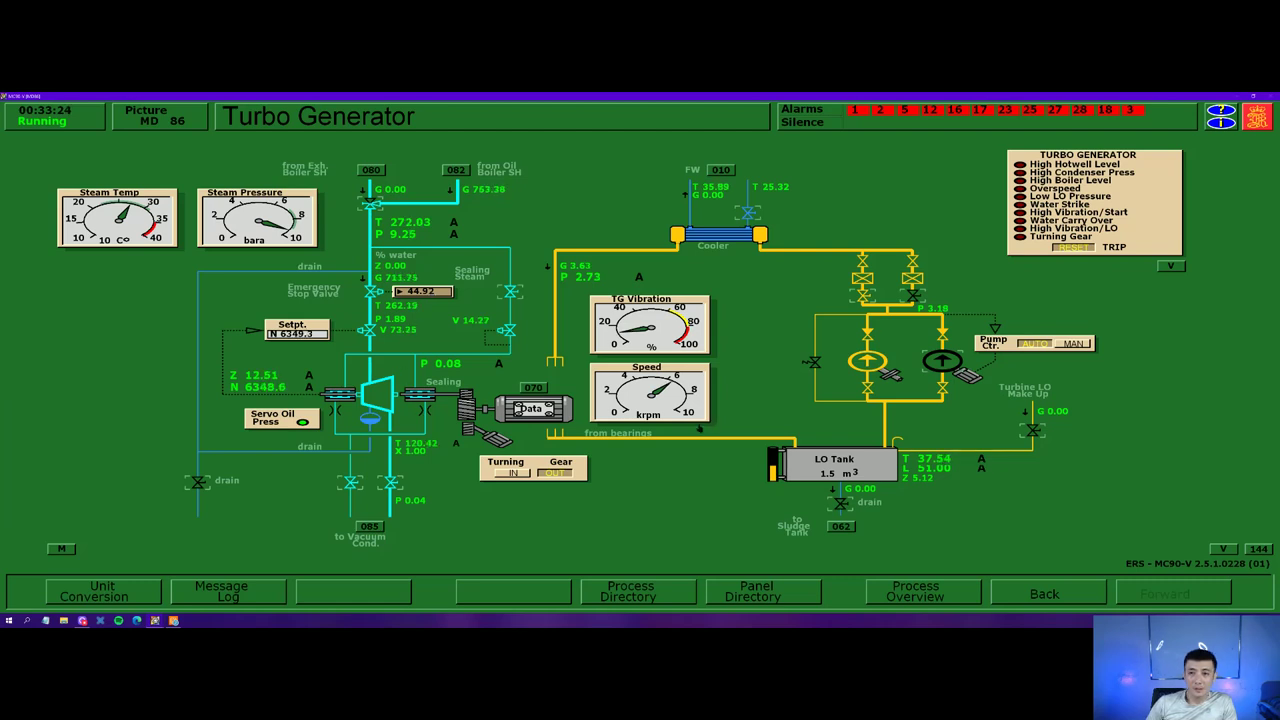
- Check the turbine's rated data, raise the steam valve to 50 then 55, and open the display directory
left_click(530, 410)
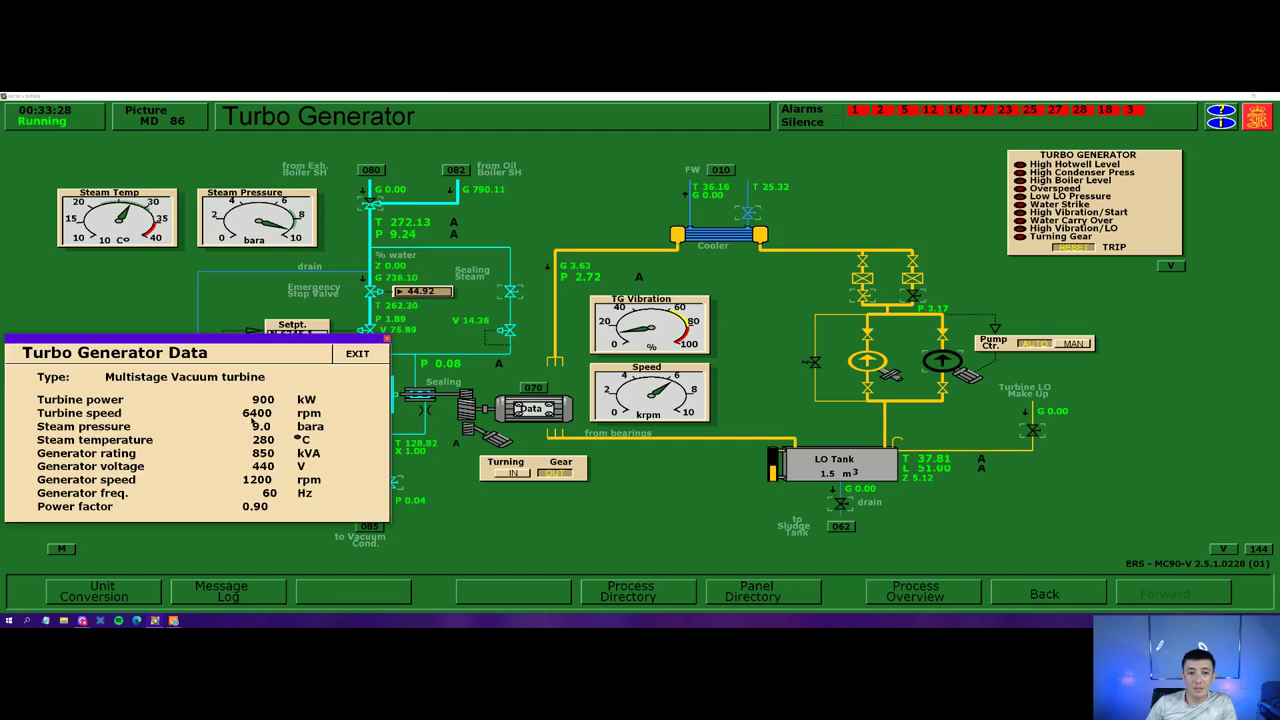
left_click(387, 340)
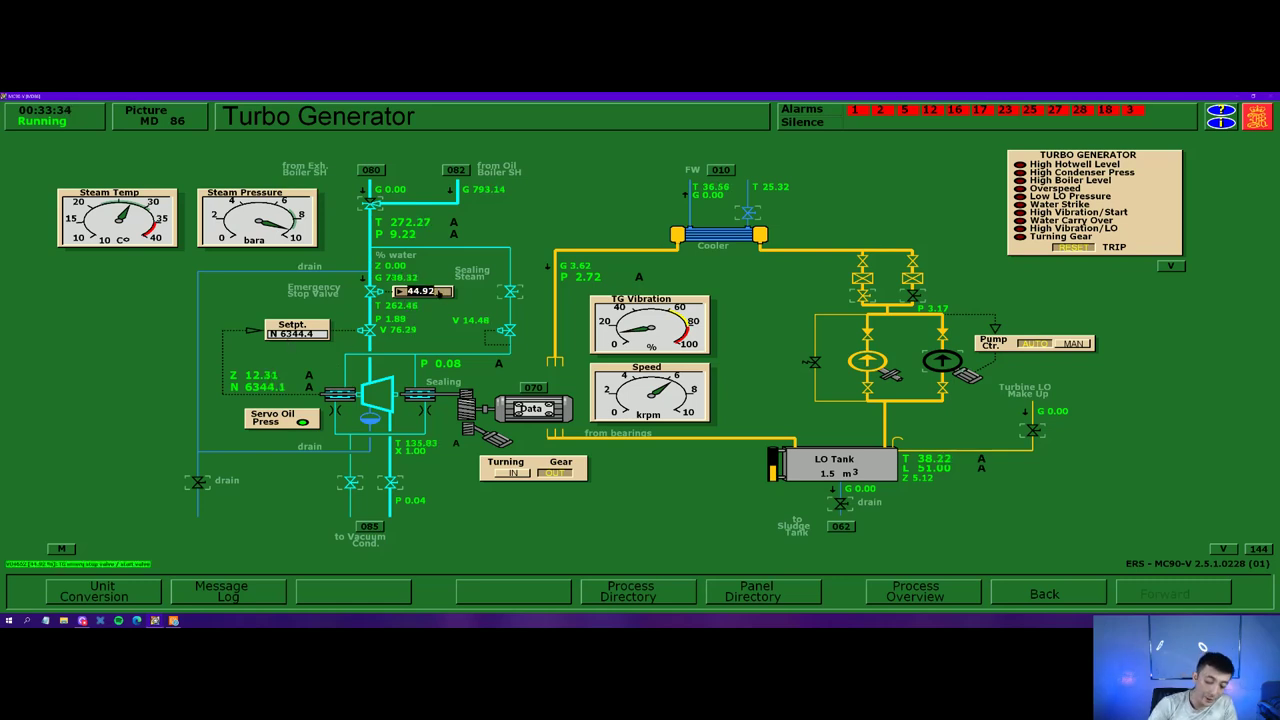
left_click(438, 291)
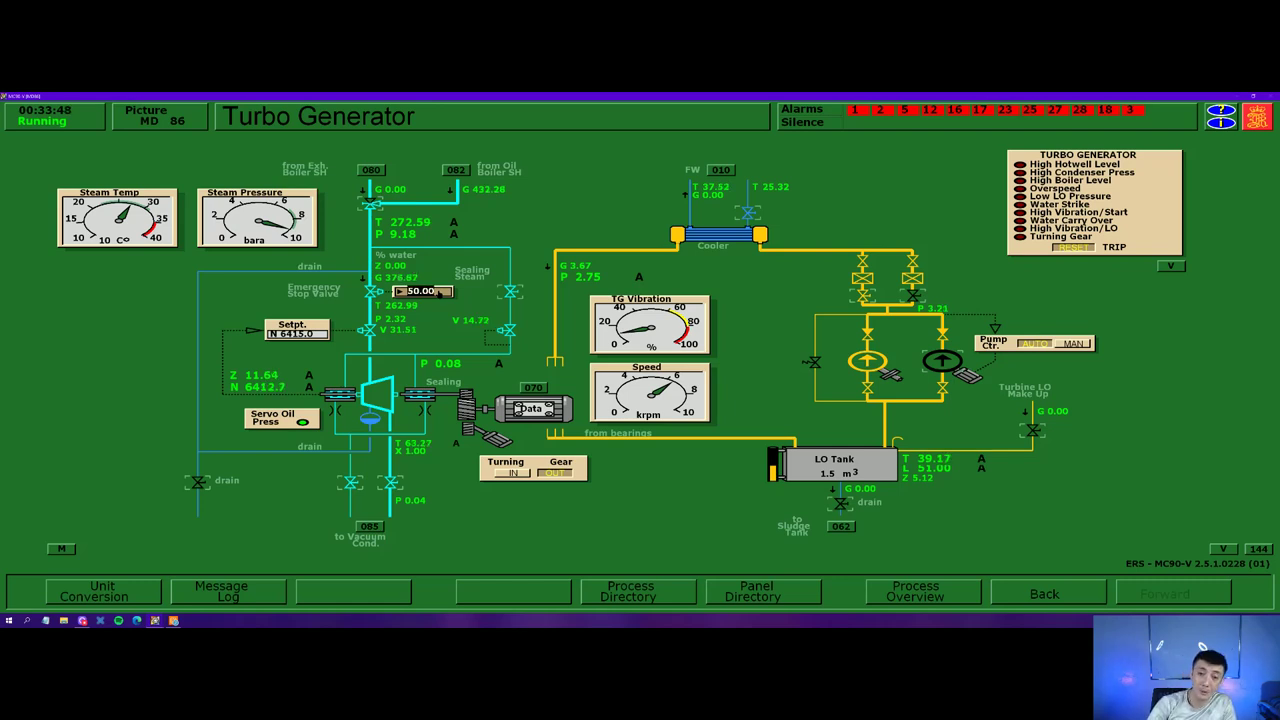
type("55")
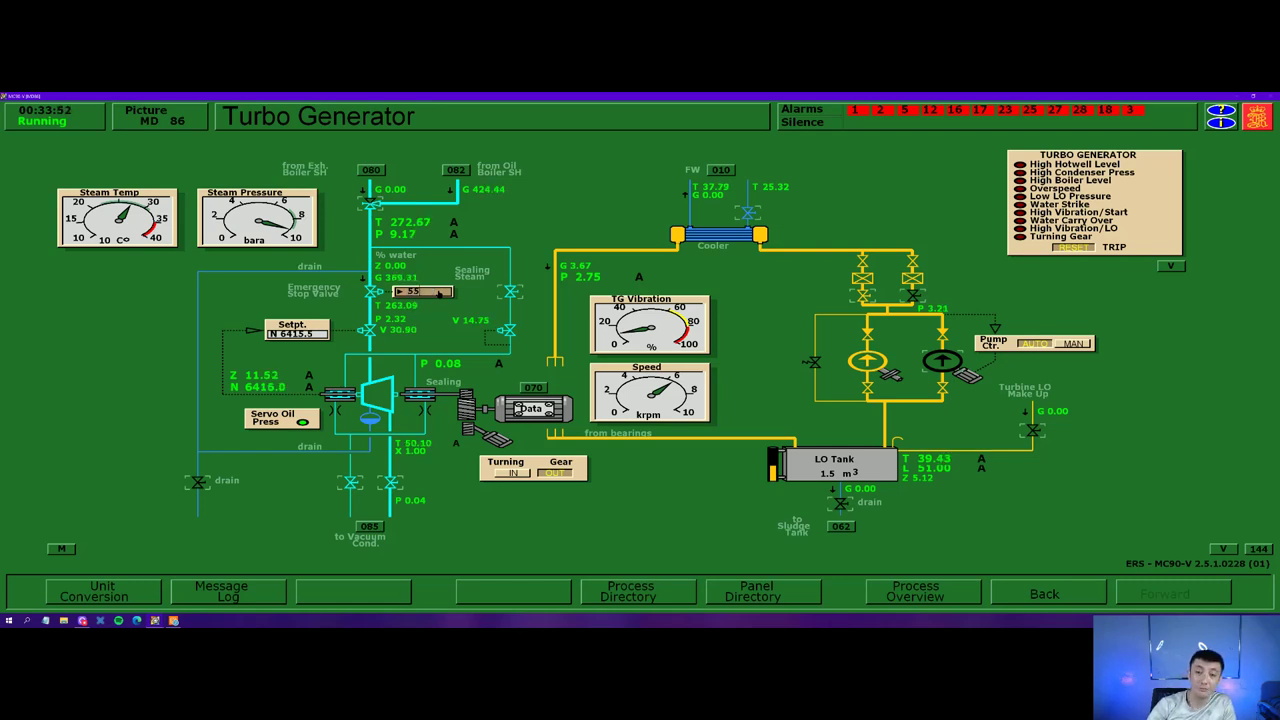
key("Return")
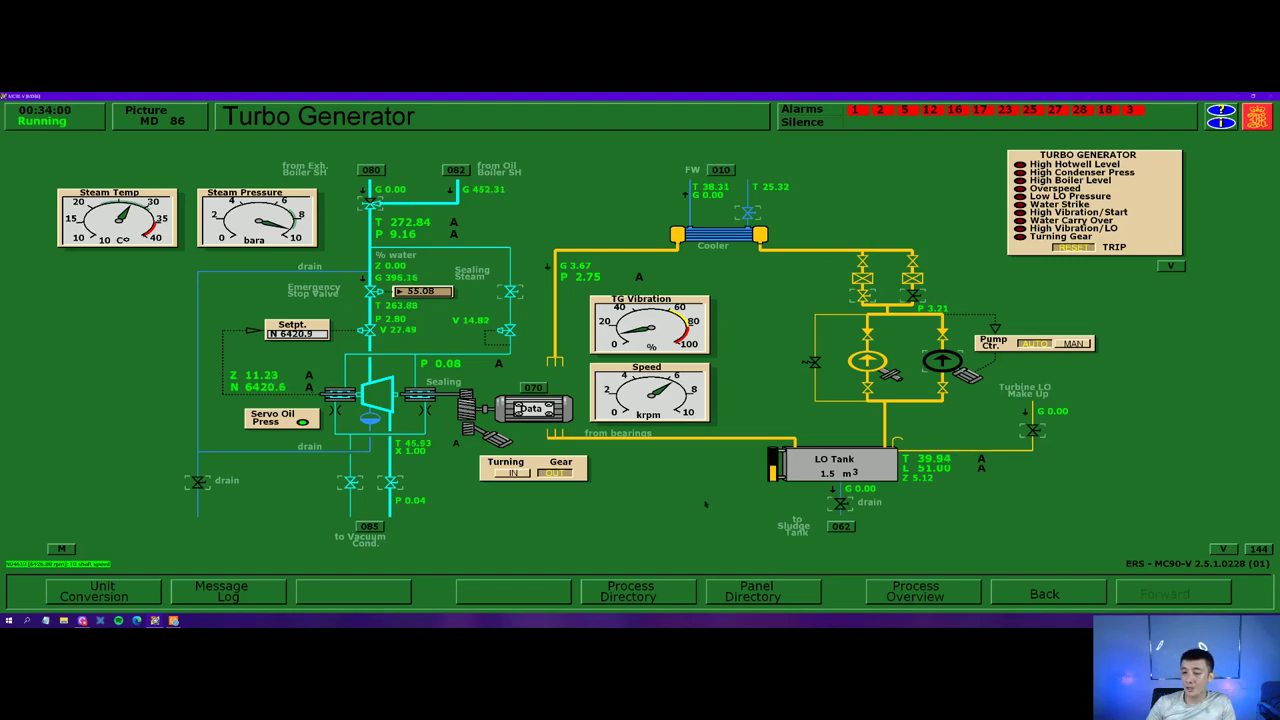
left_click(683, 592)
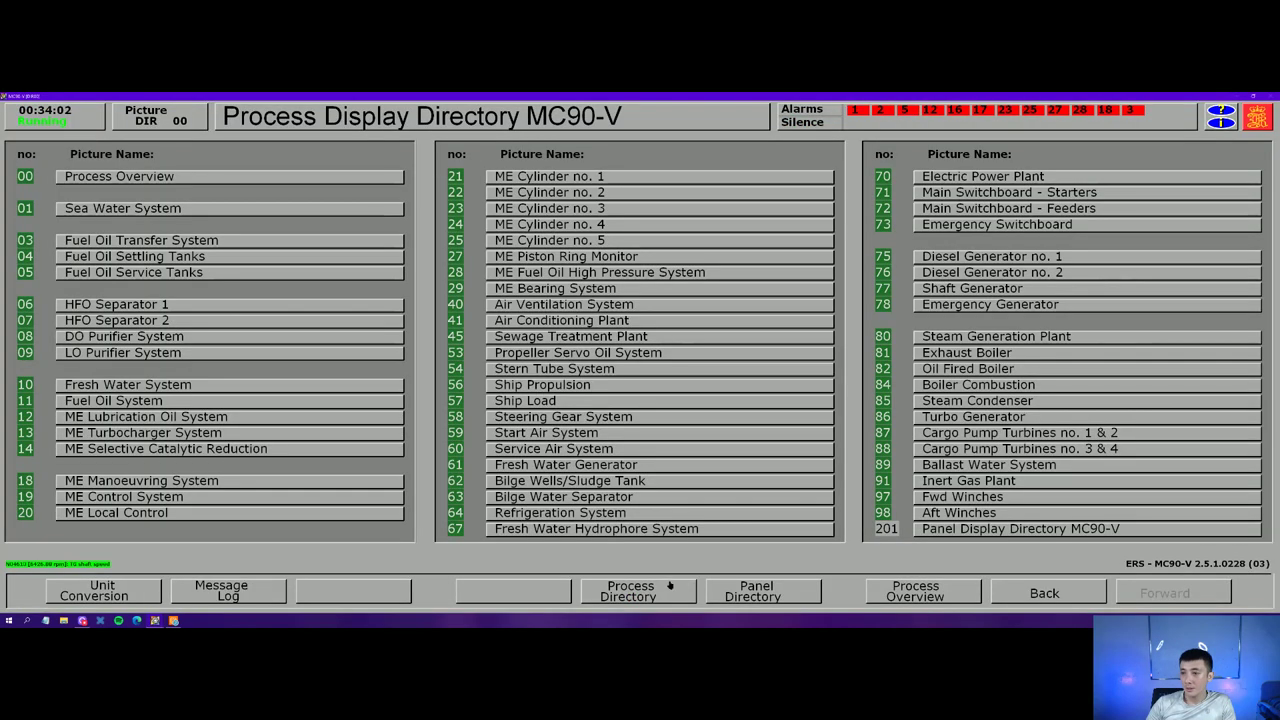
- Go through the Oil Fired Boiler picture (82) to the Fuel Oil Transfer System (03)
left_click(970, 372)
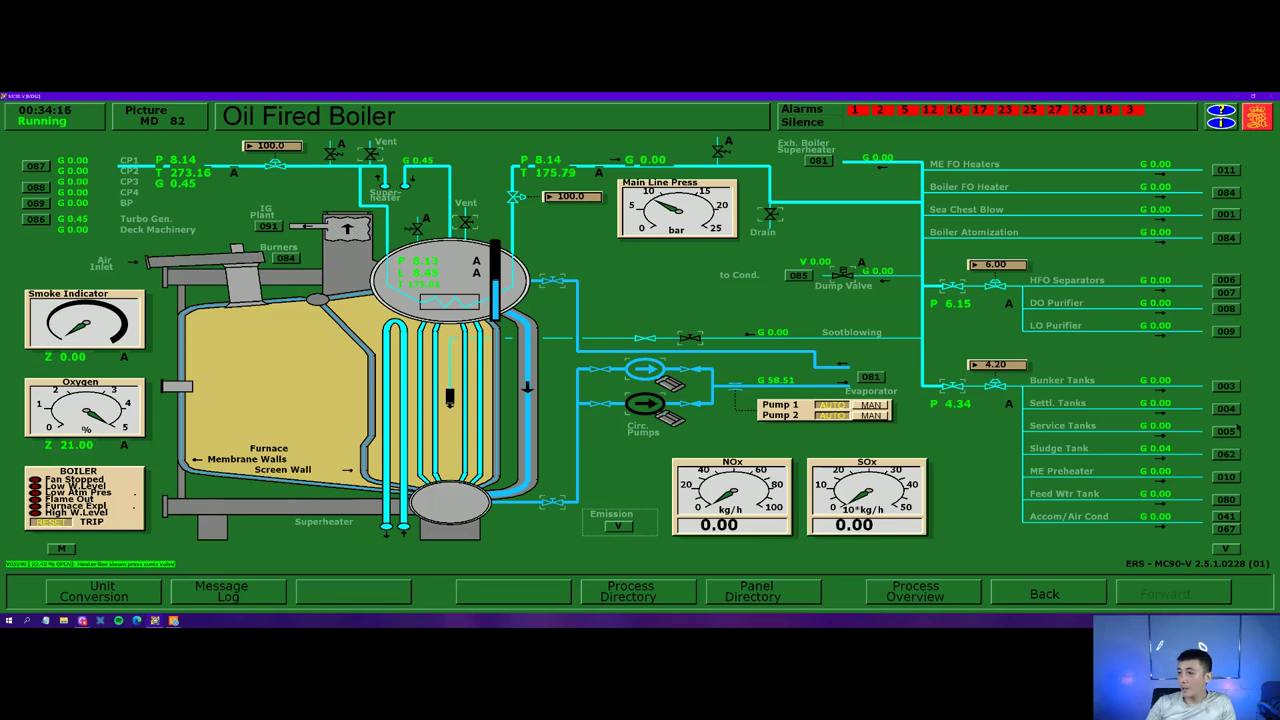
left_click(1224, 386)
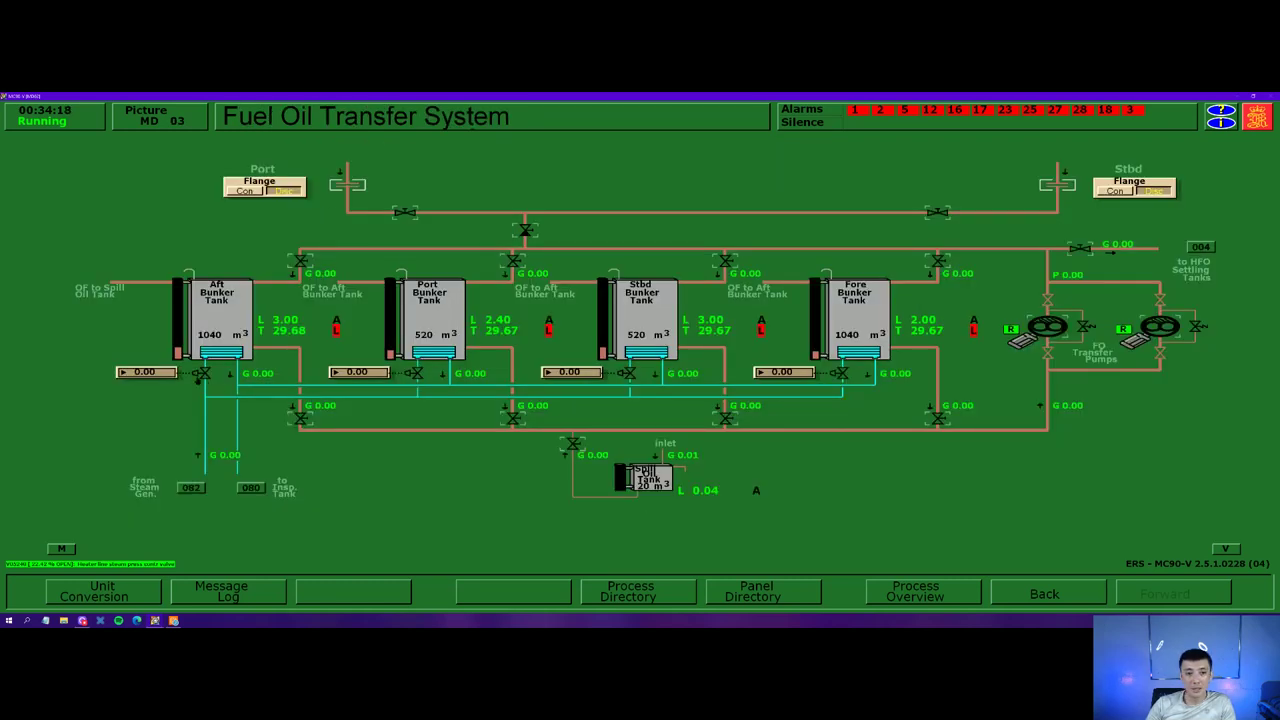
- Set the Aft, Port, Starboard and Fore bunker tank heating valves to 95, then go back
left_click(162, 372)
type("9")
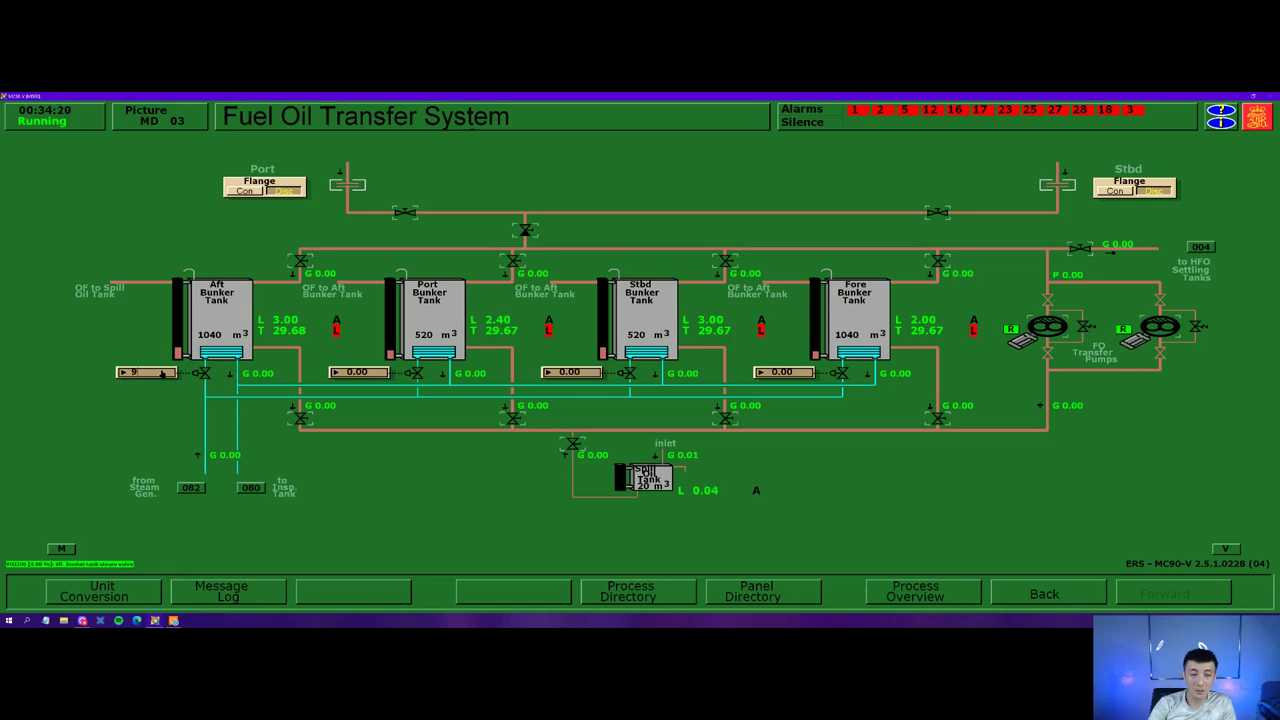
type("05")
key("Return")
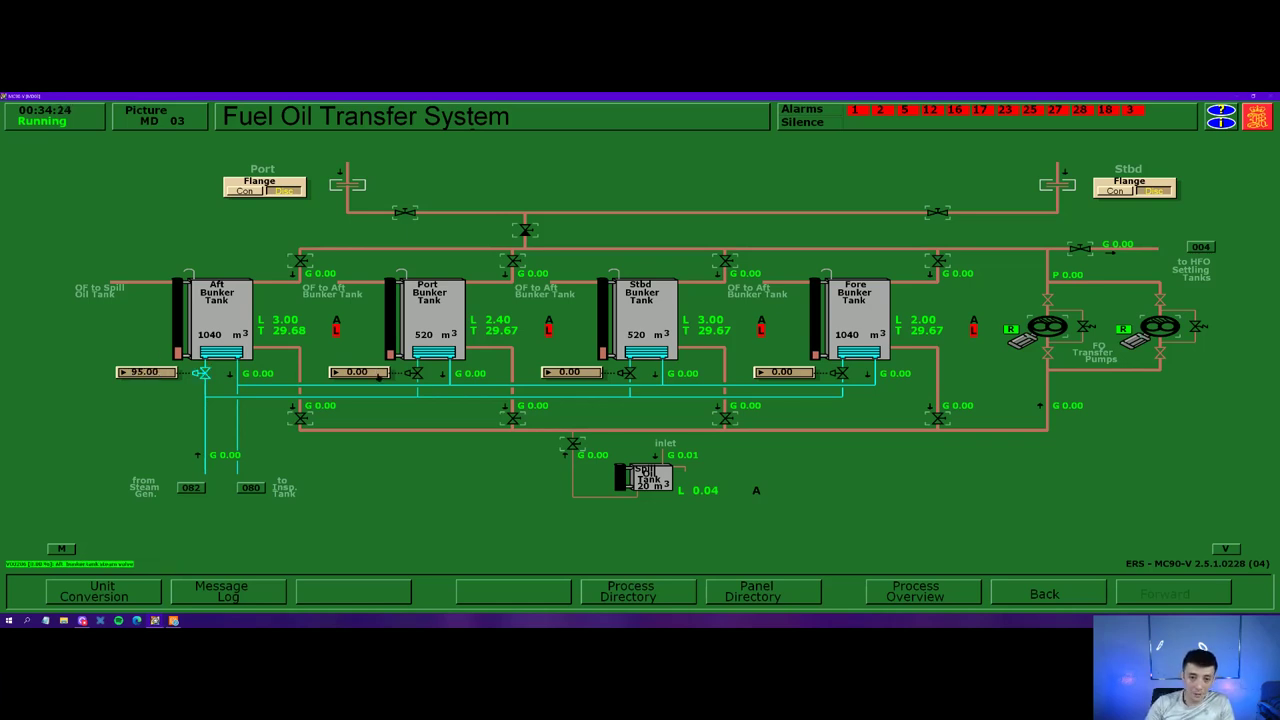
left_click(374, 372)
type("95")
key("Return")
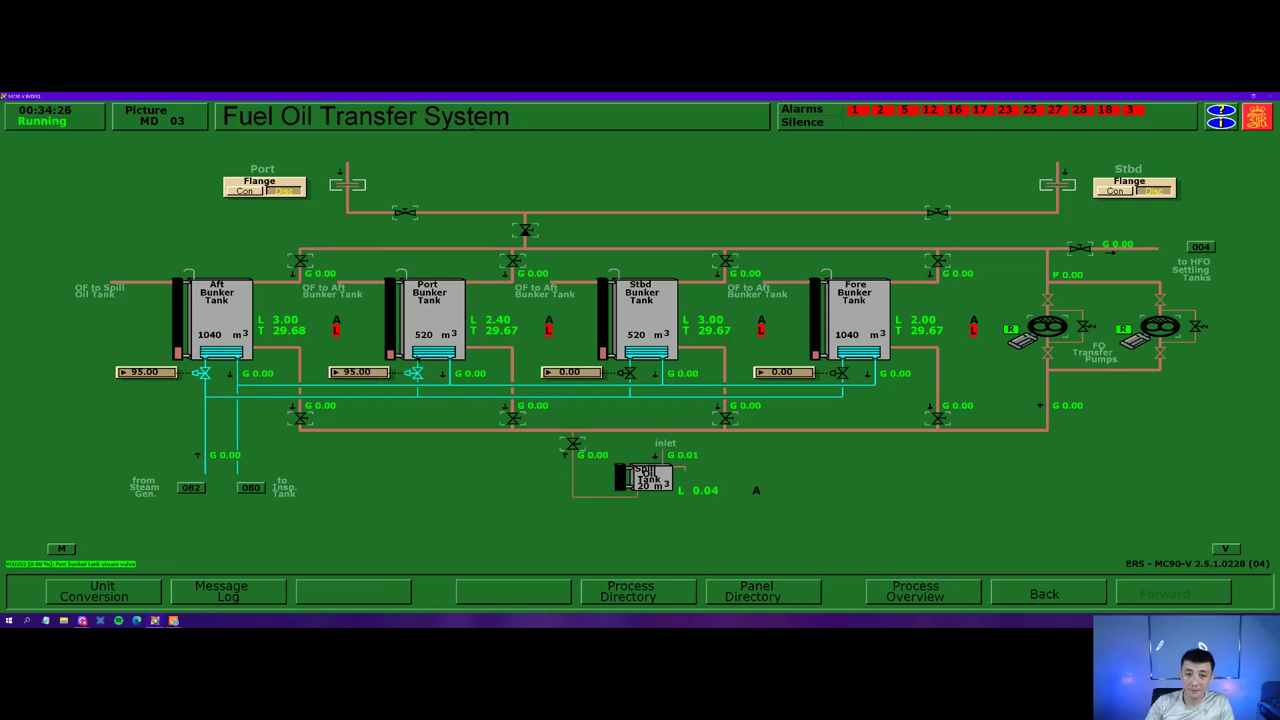
left_click(576, 373)
type("95")
key("Return")
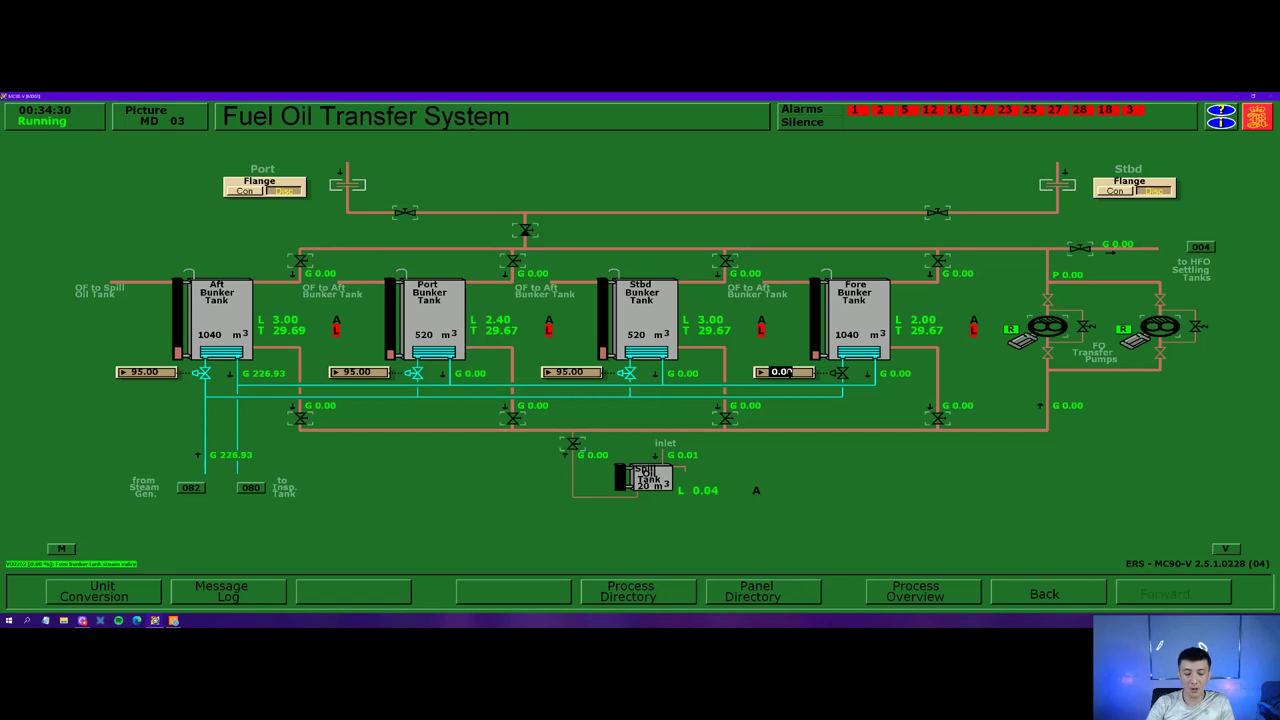
type("95")
key("Return")
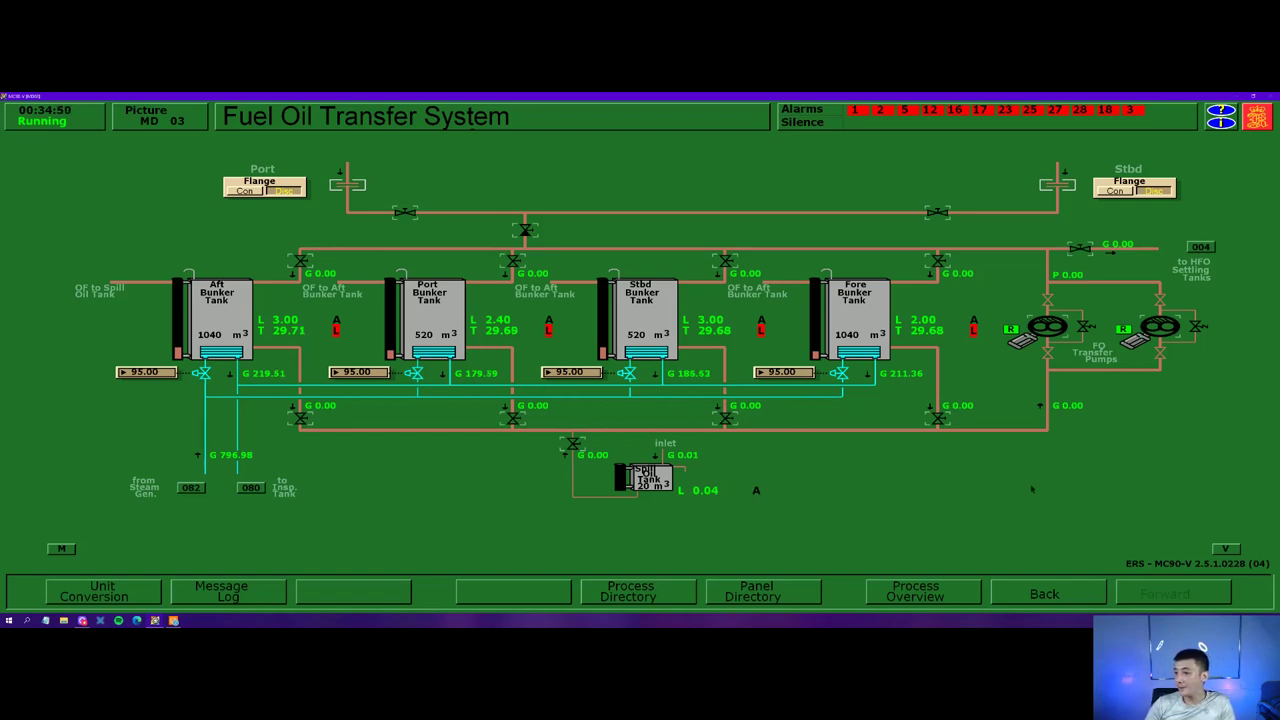
left_click(1087, 594)
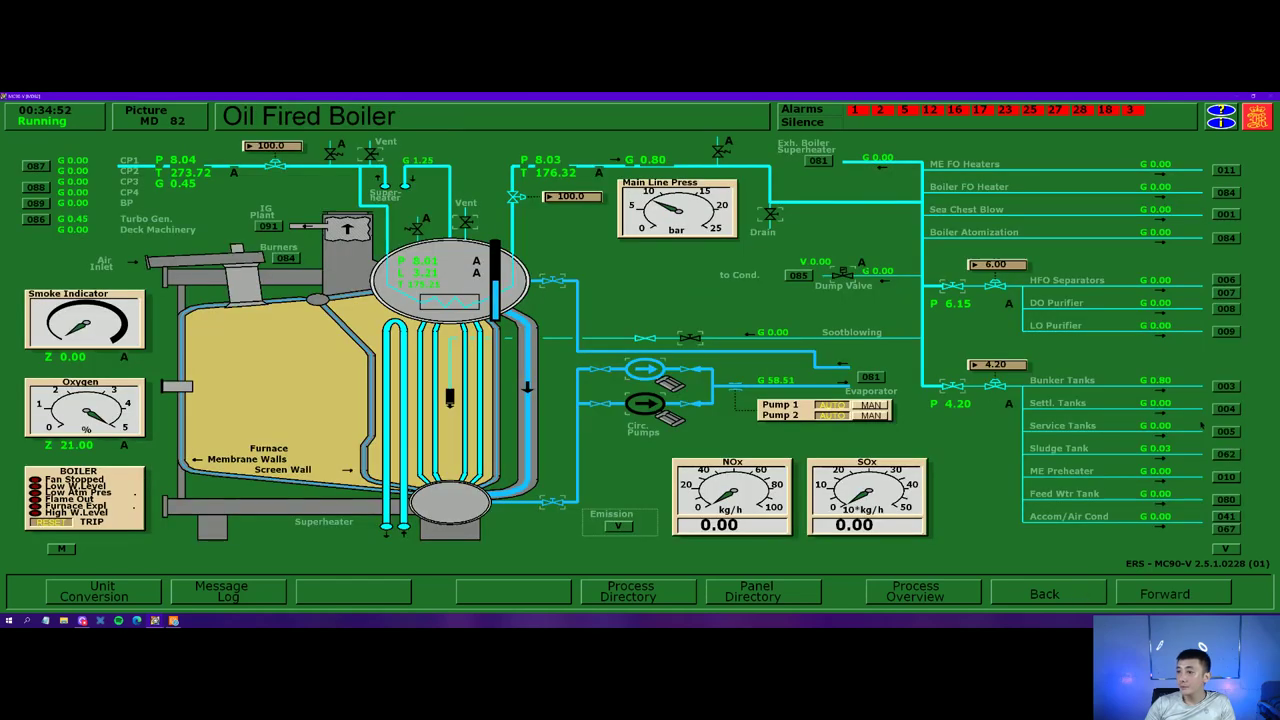
- Open steam heating to HFO settling tanks 1 and 2, then return to the boiler page
left_click(1224, 410)
left_click(335, 370)
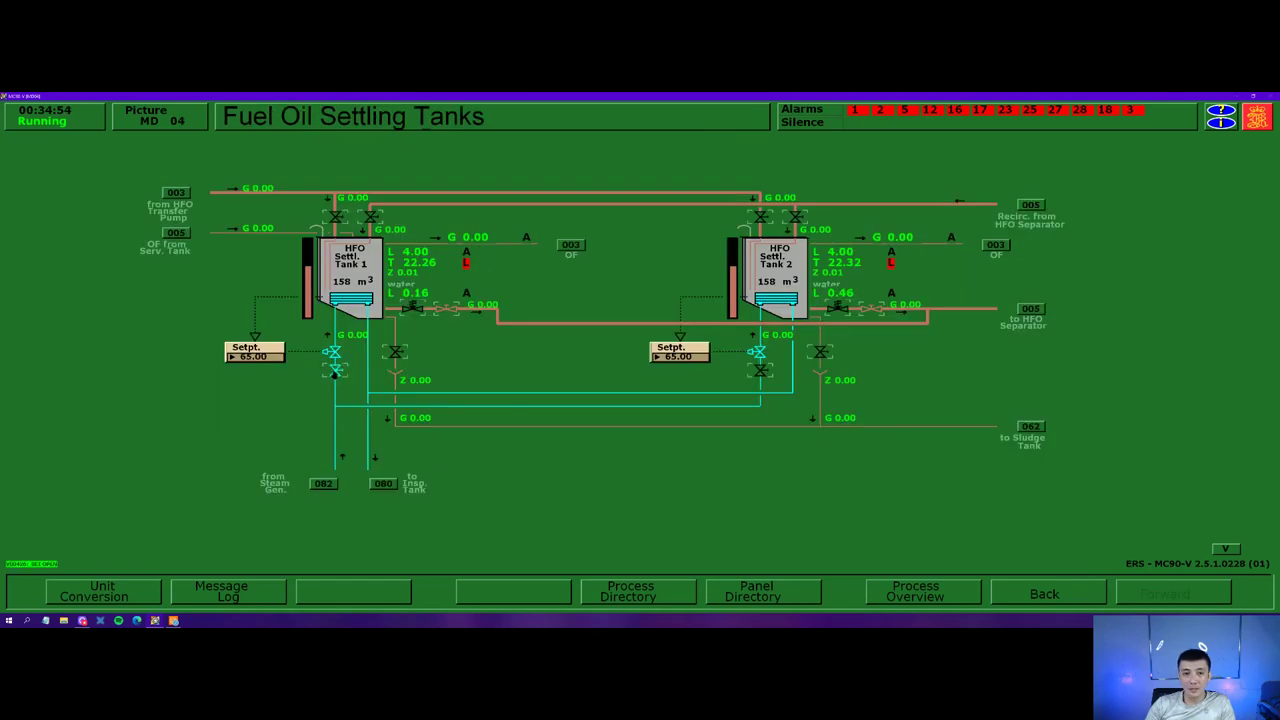
left_click(762, 371)
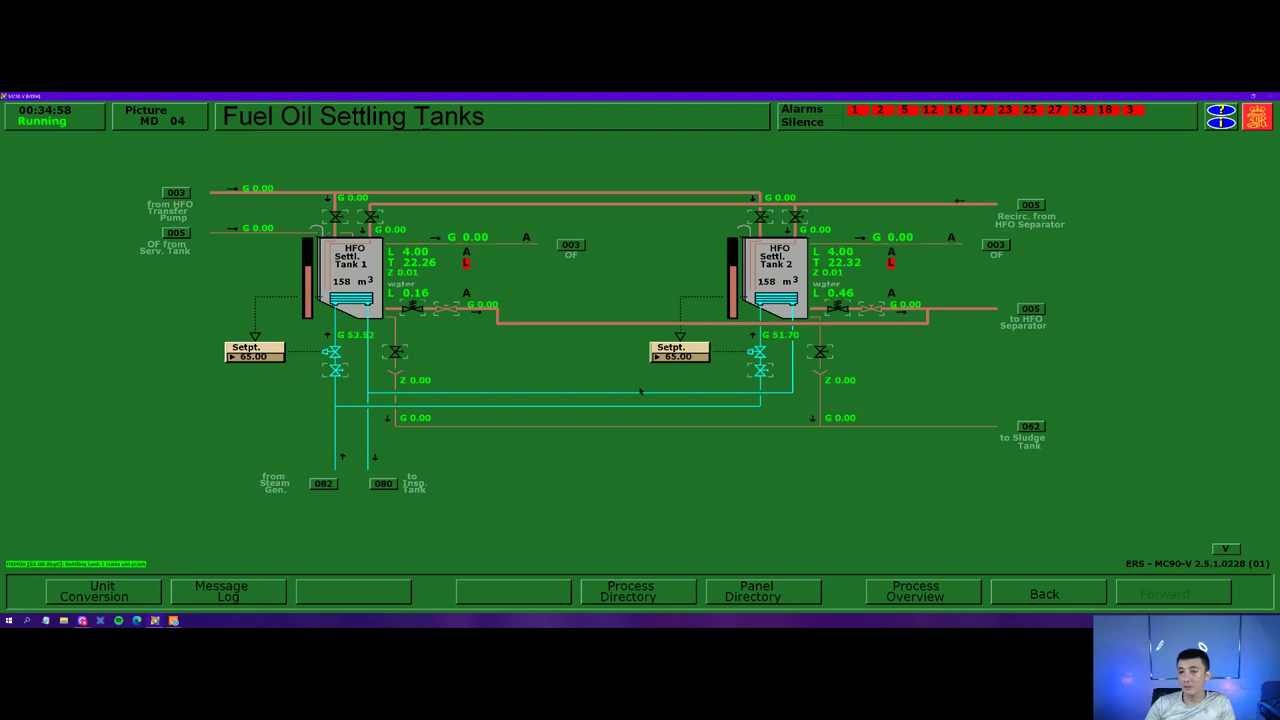
left_click(1080, 594)
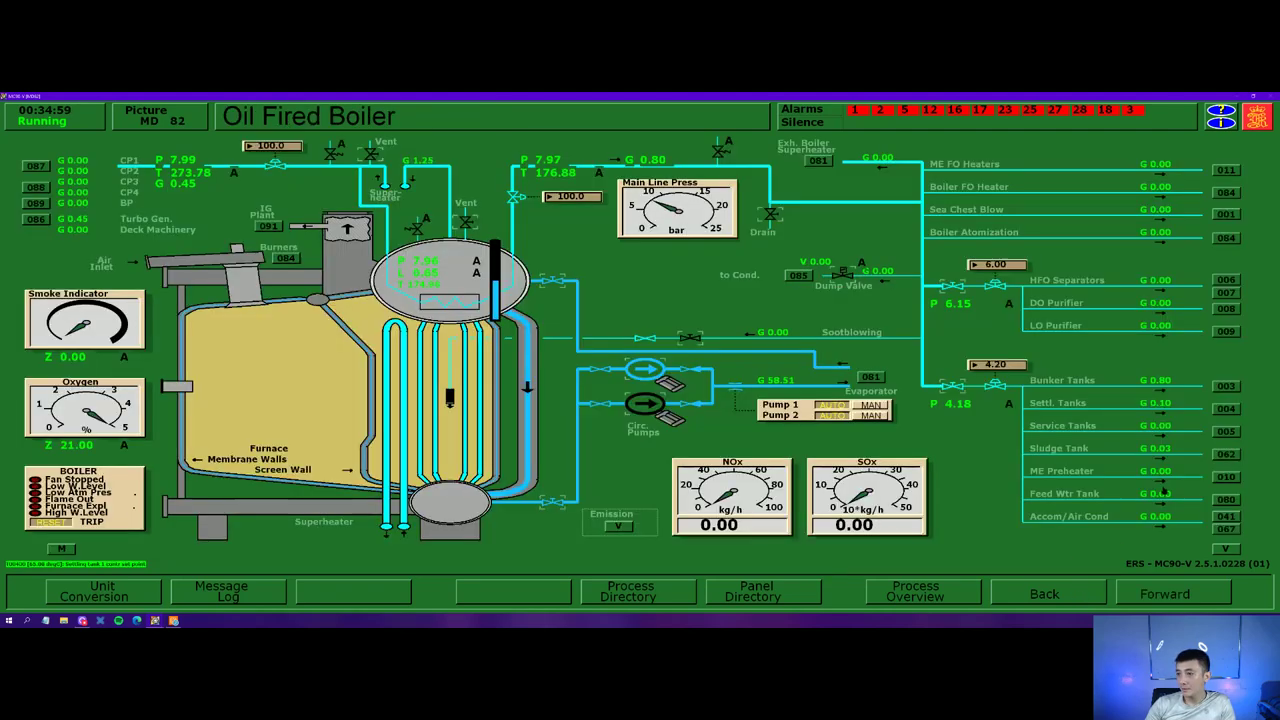
- Look over the fuel oil service tanks and bilge/sludge pictures, ending on the Fresh Water System
left_click(686, 471)
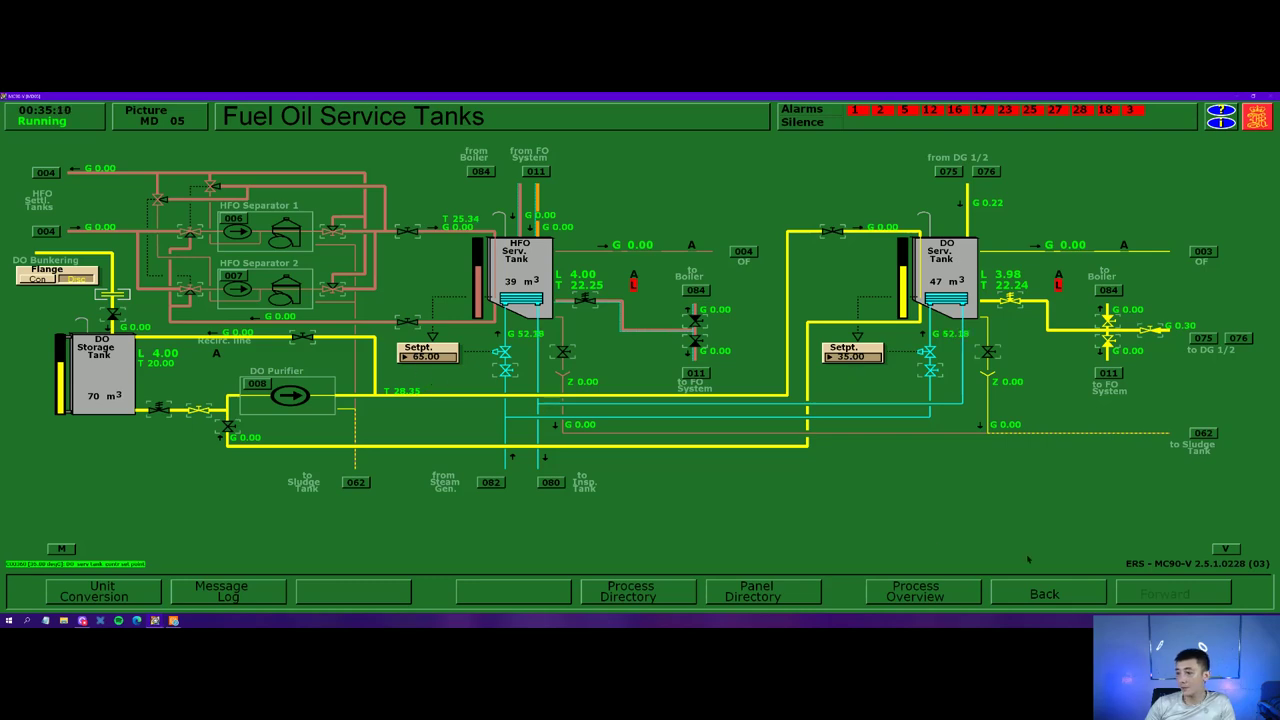
left_click(1054, 594)
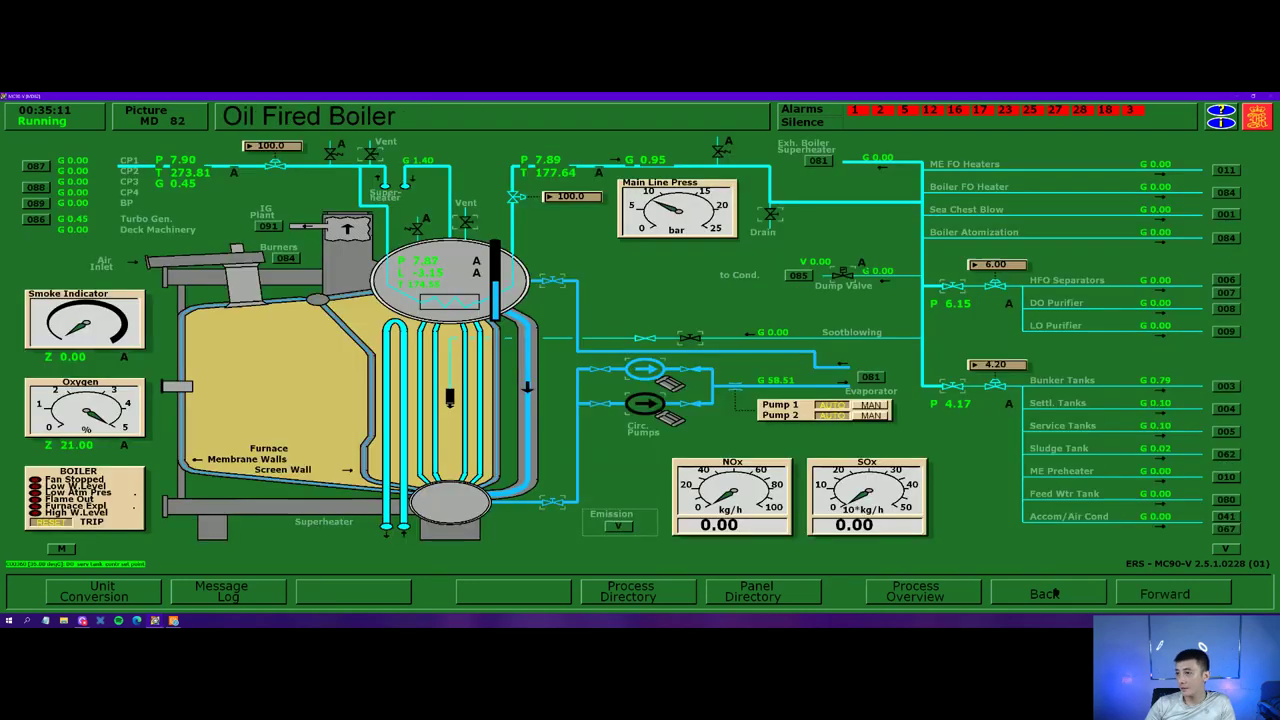
left_click(1226, 454)
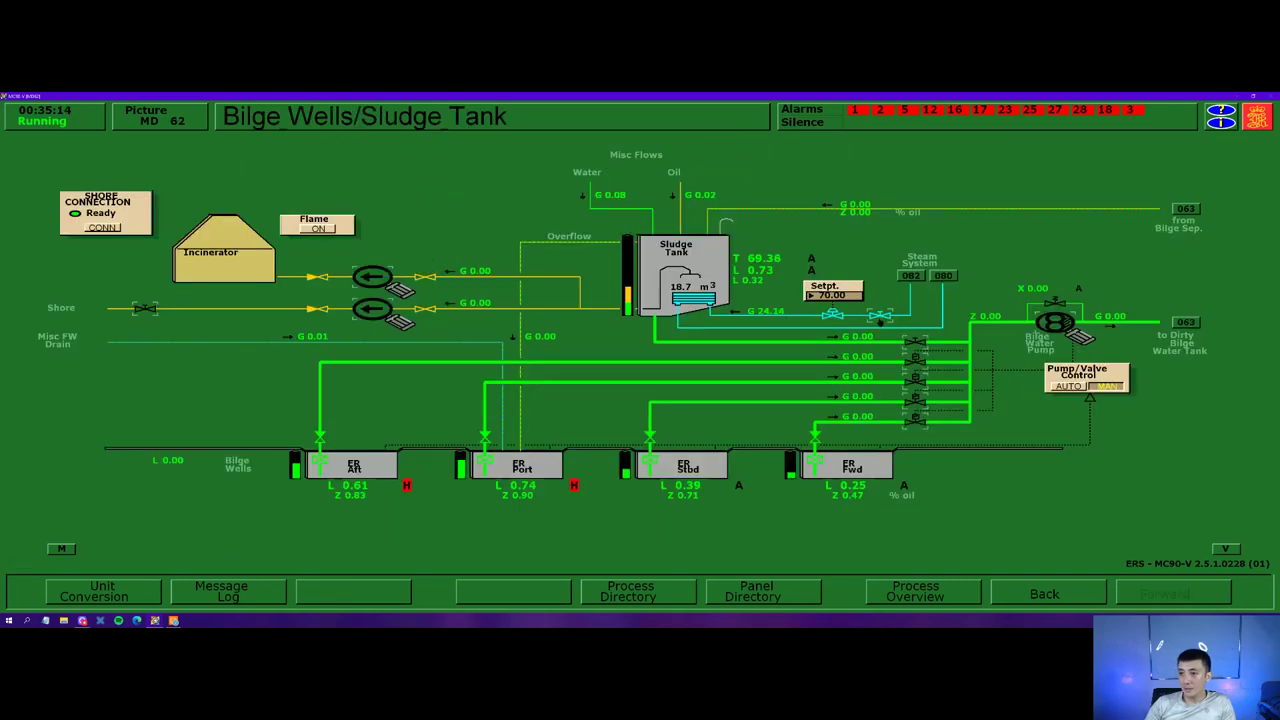
left_click(1048, 592)
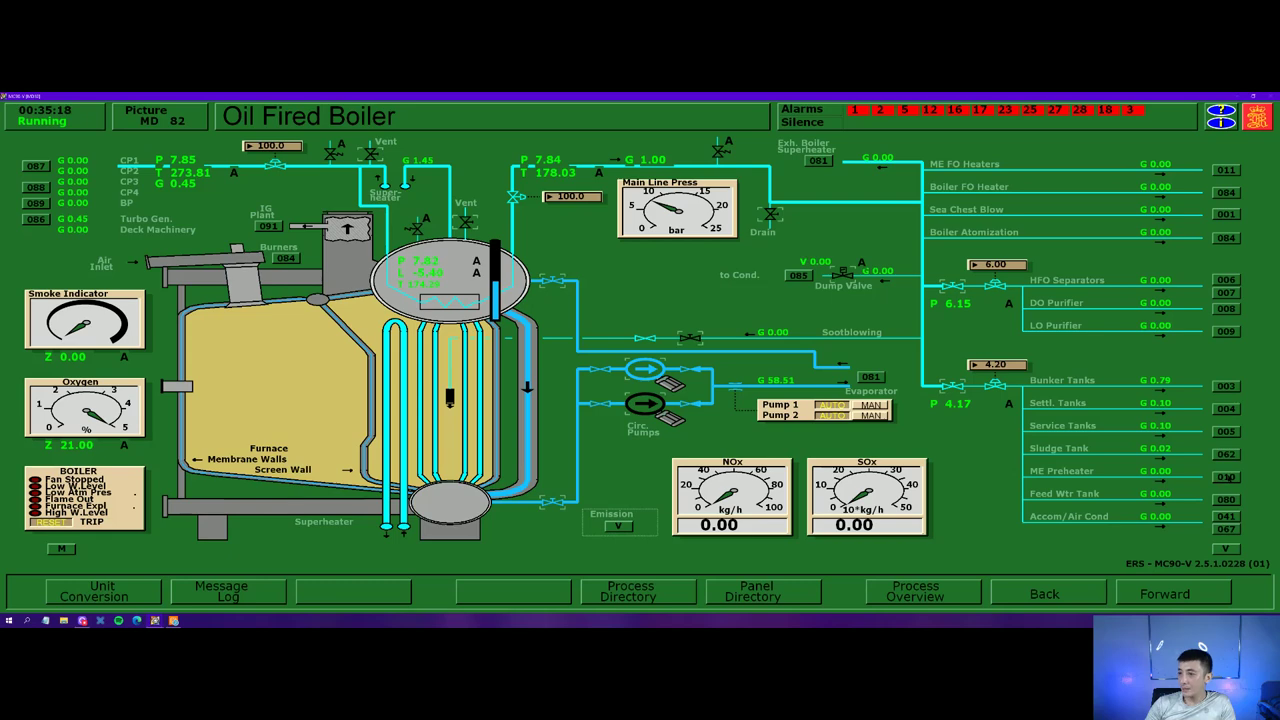
left_click(1226, 477)
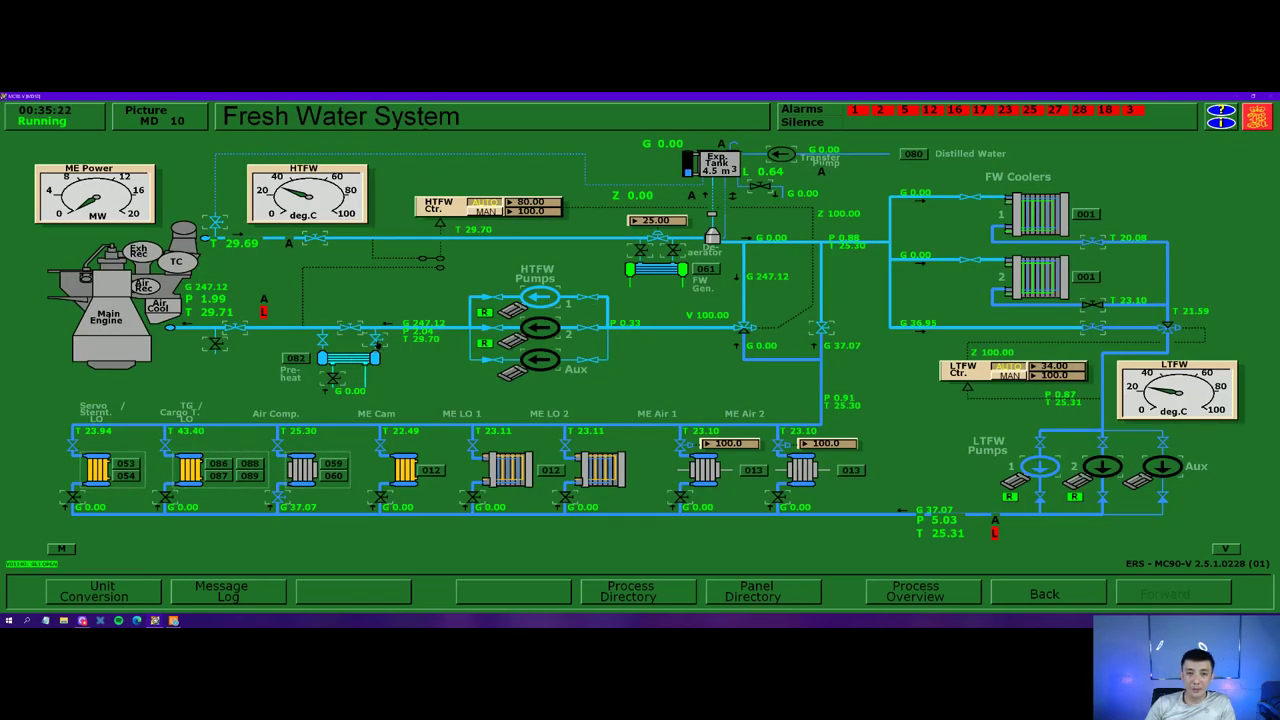
- Steam the main engine preheater with its bypass closed and open TG/Cargo LO cooler cooling water
left_click(333, 378)
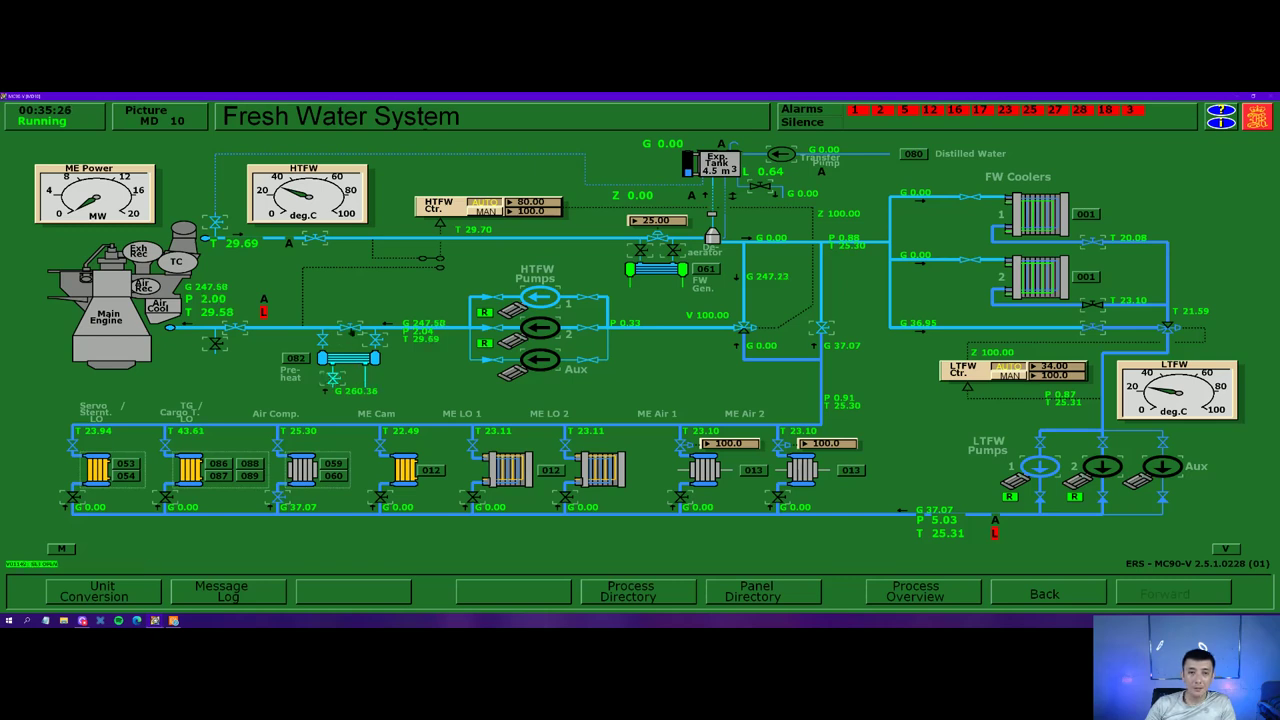
left_click(350, 328)
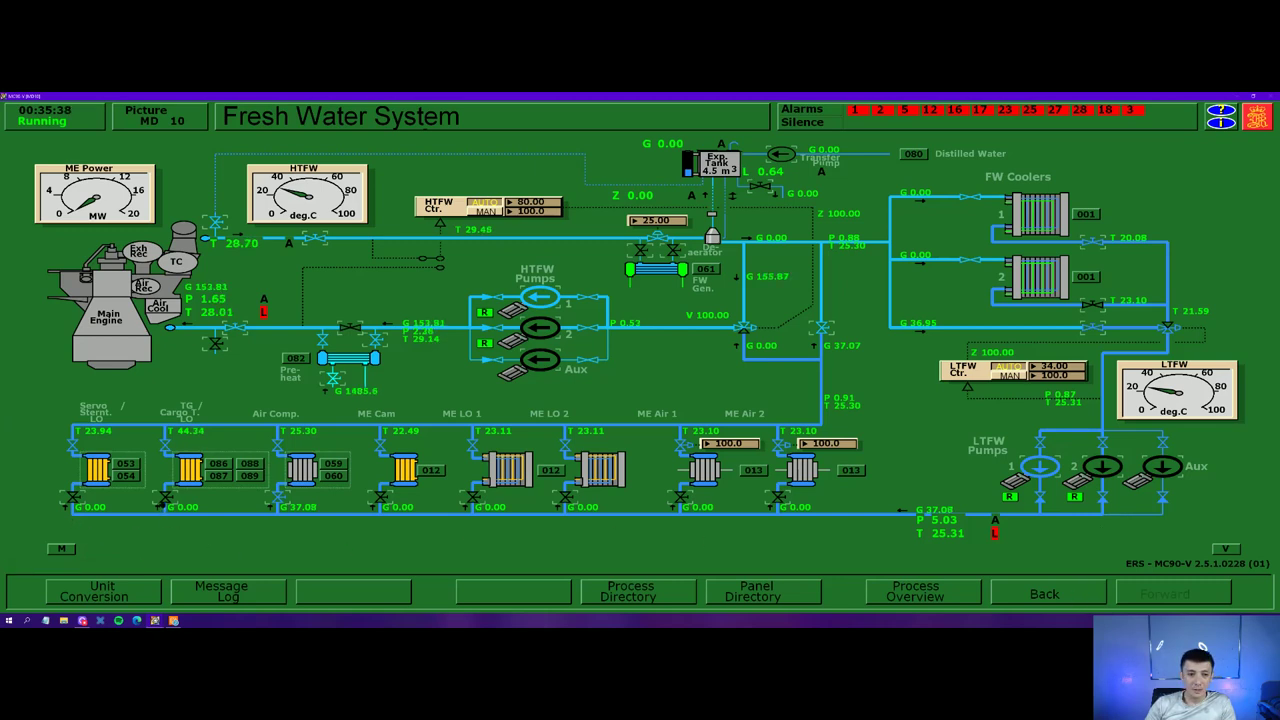
left_click(166, 498)
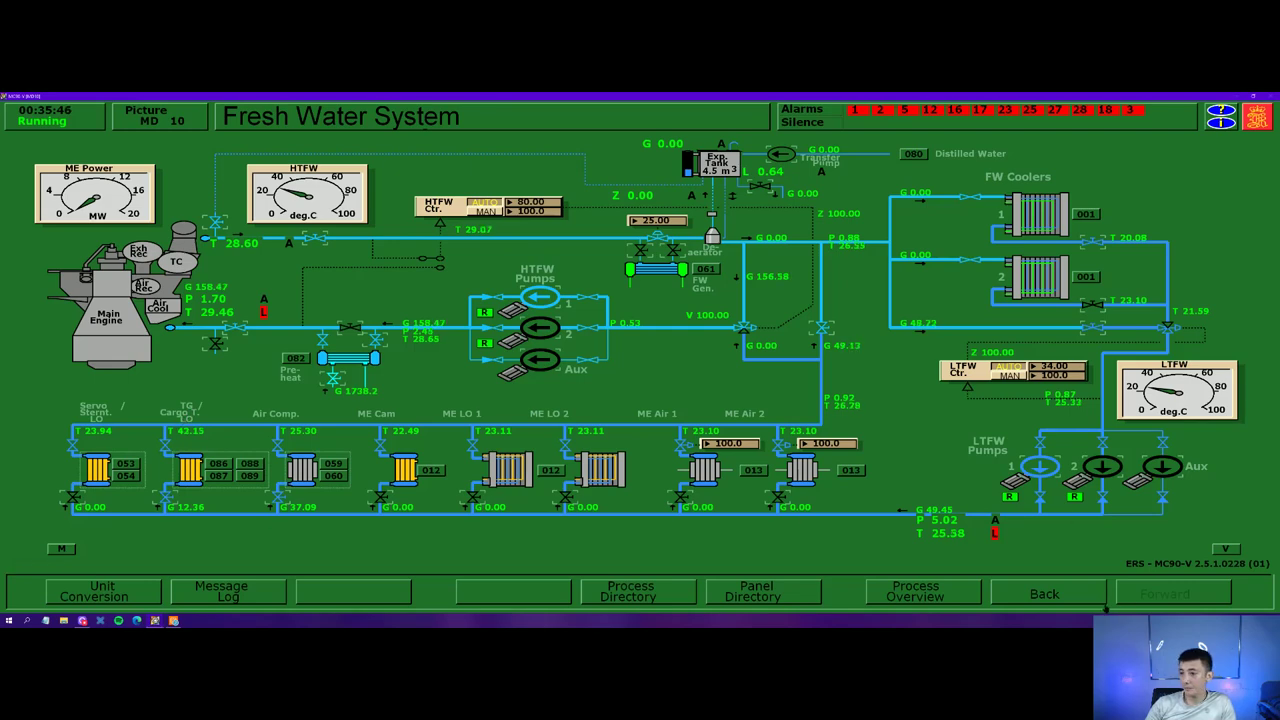
left_click(1095, 600)
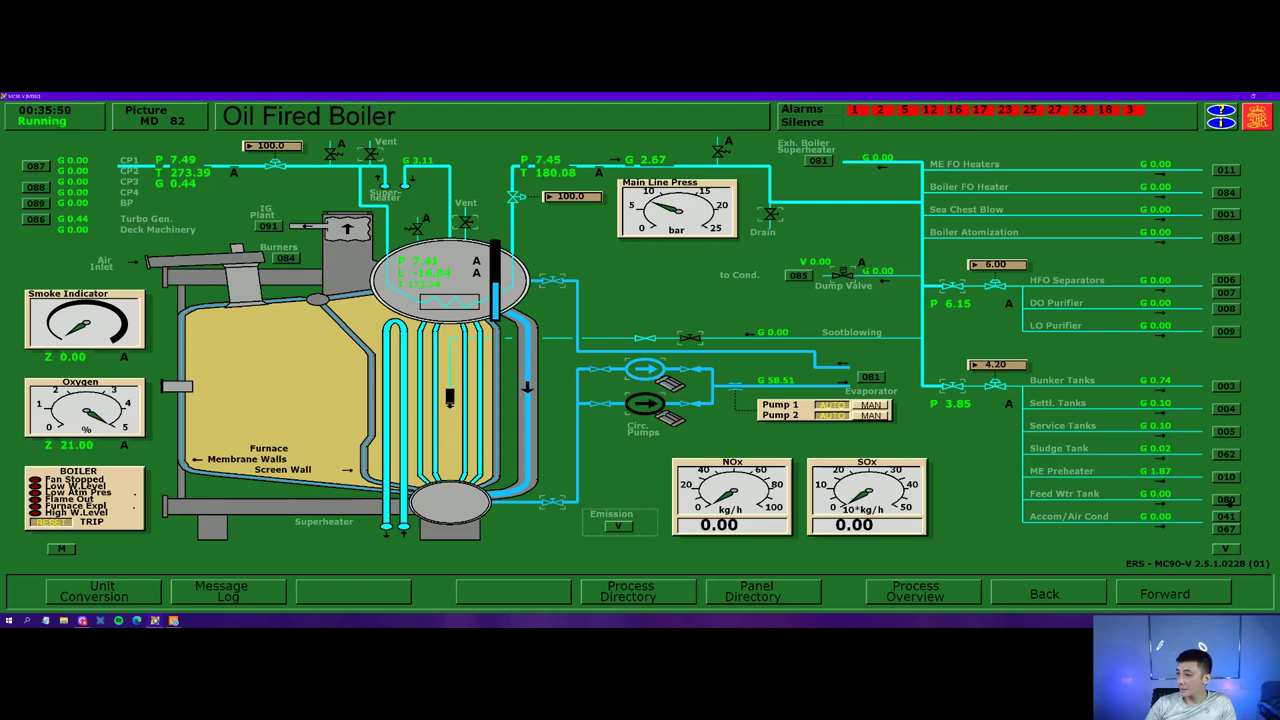
left_click(449, 397)
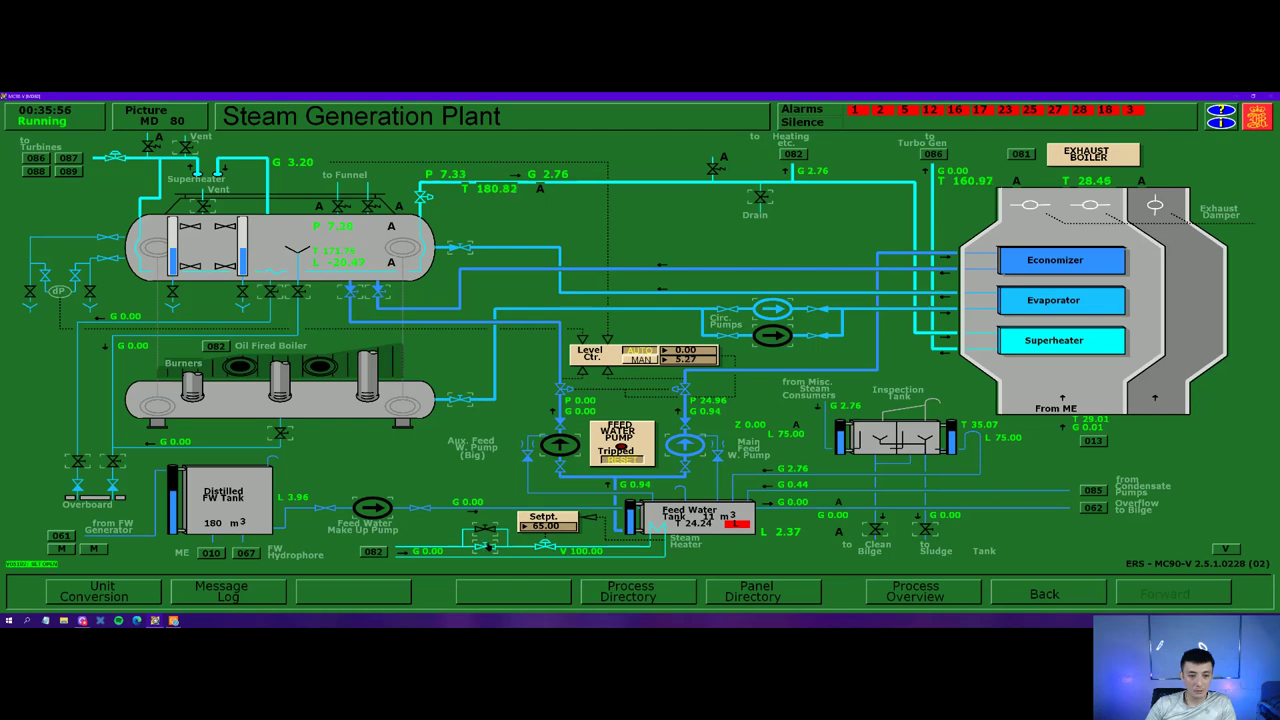
- Open steam heating to the feed water tank and switch the air conditioning plant ON
left_click(487, 545)
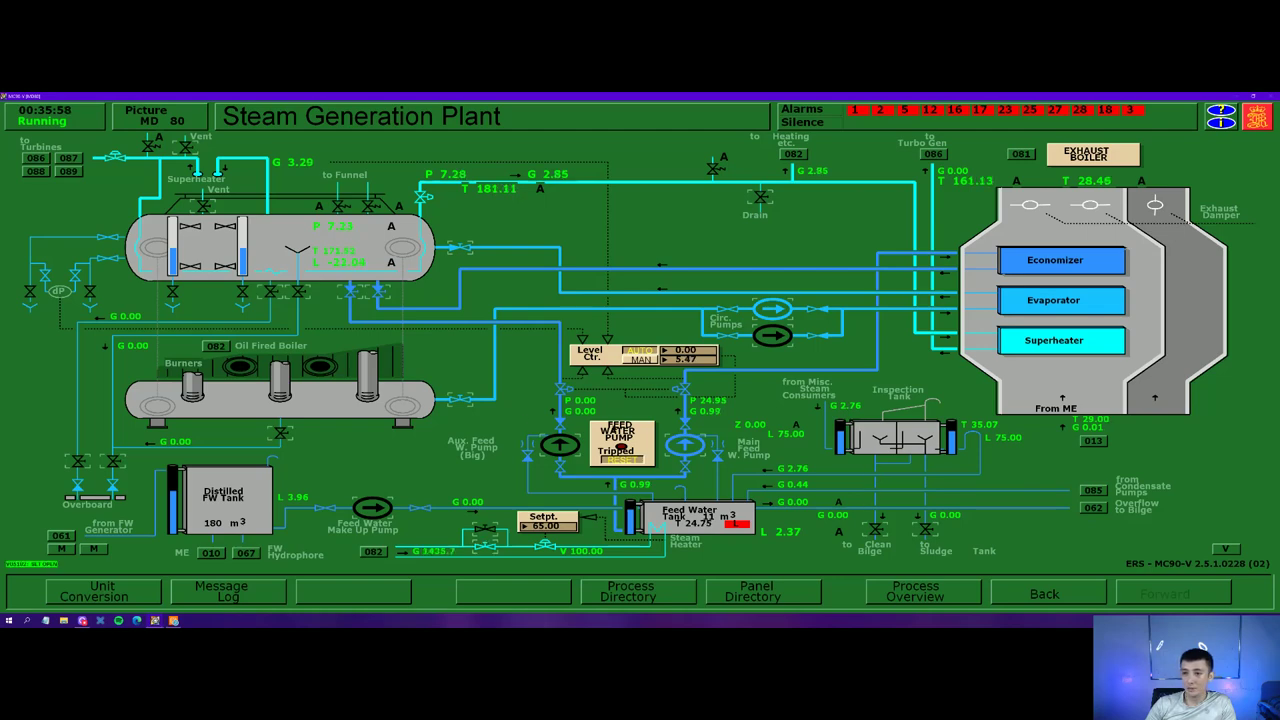
left_click(1057, 590)
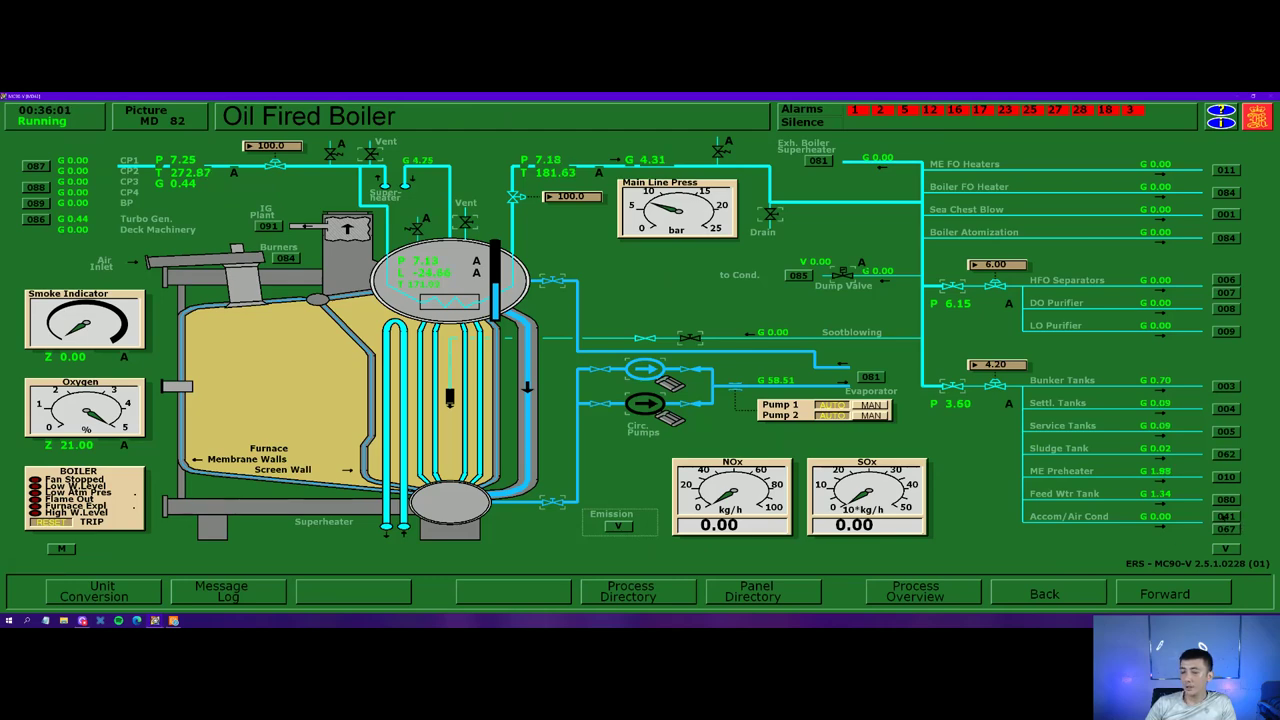
left_click(1224, 516)
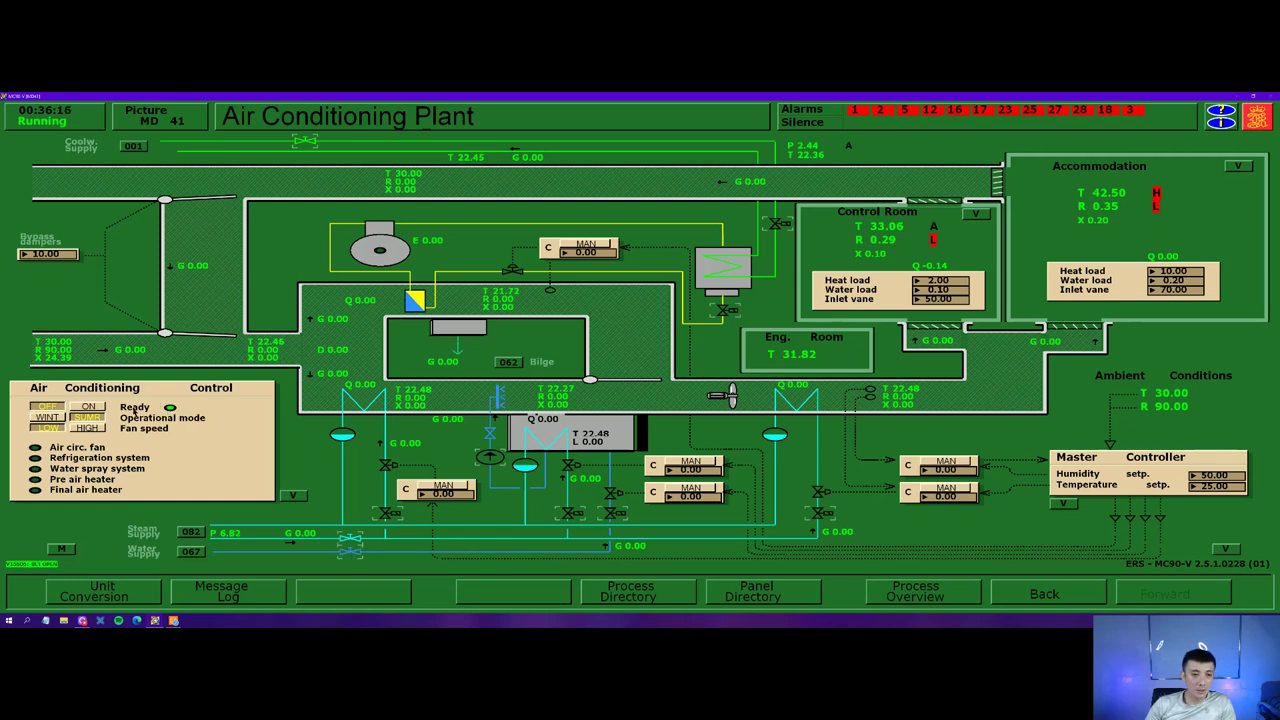
left_click(100, 408)
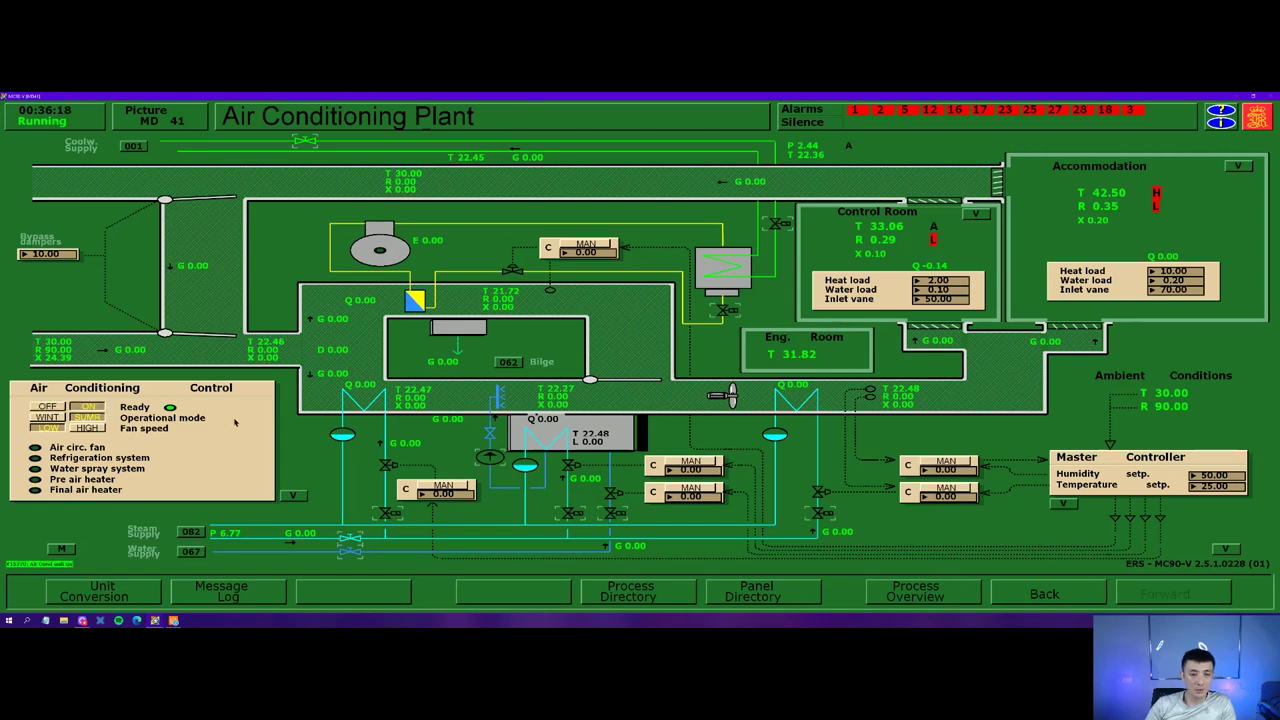
left_click(1046, 594)
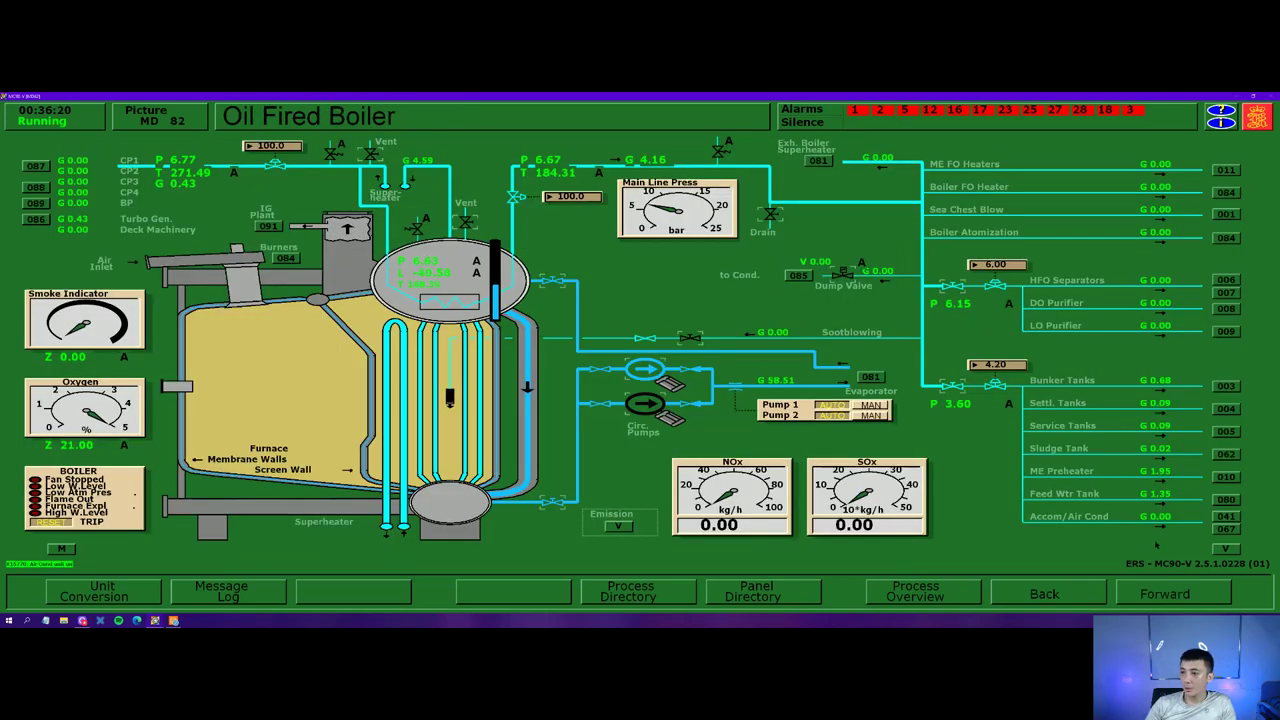
left_click(1228, 530)
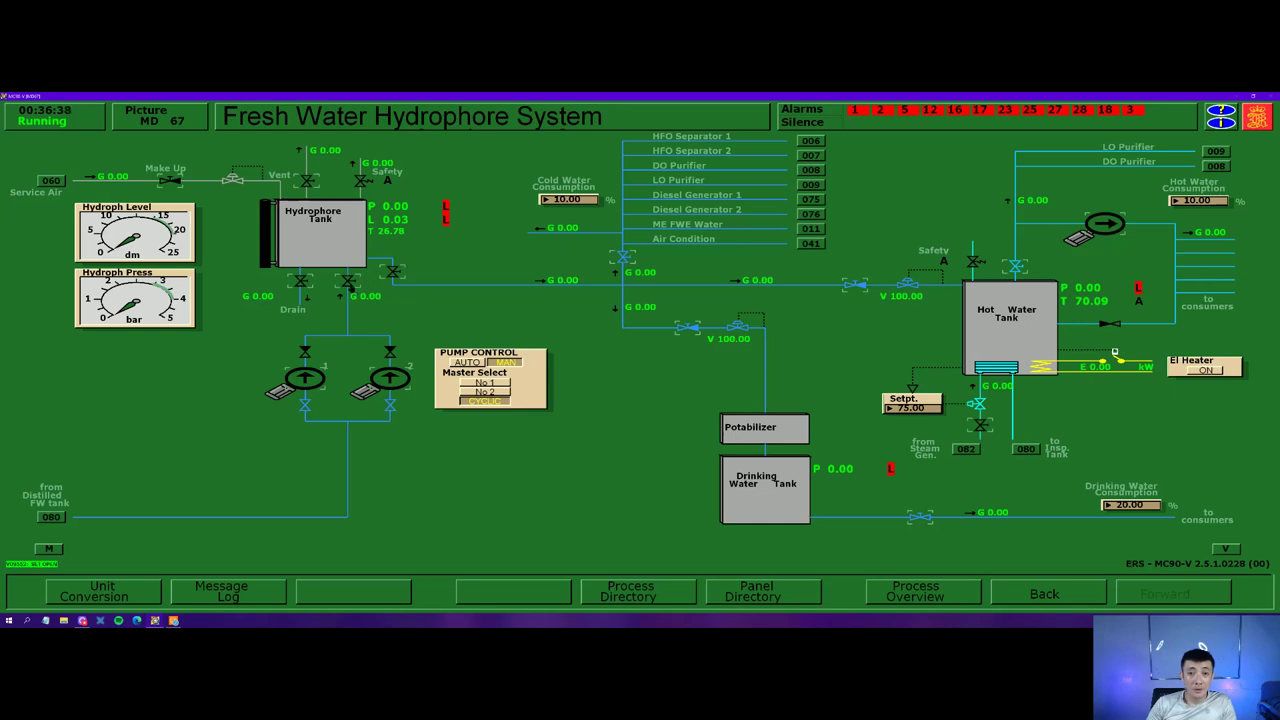
- Open the hydrophore tank inlet valve, line up pumps 1 and 2, and set pump control to AUTO
left_click(348, 281)
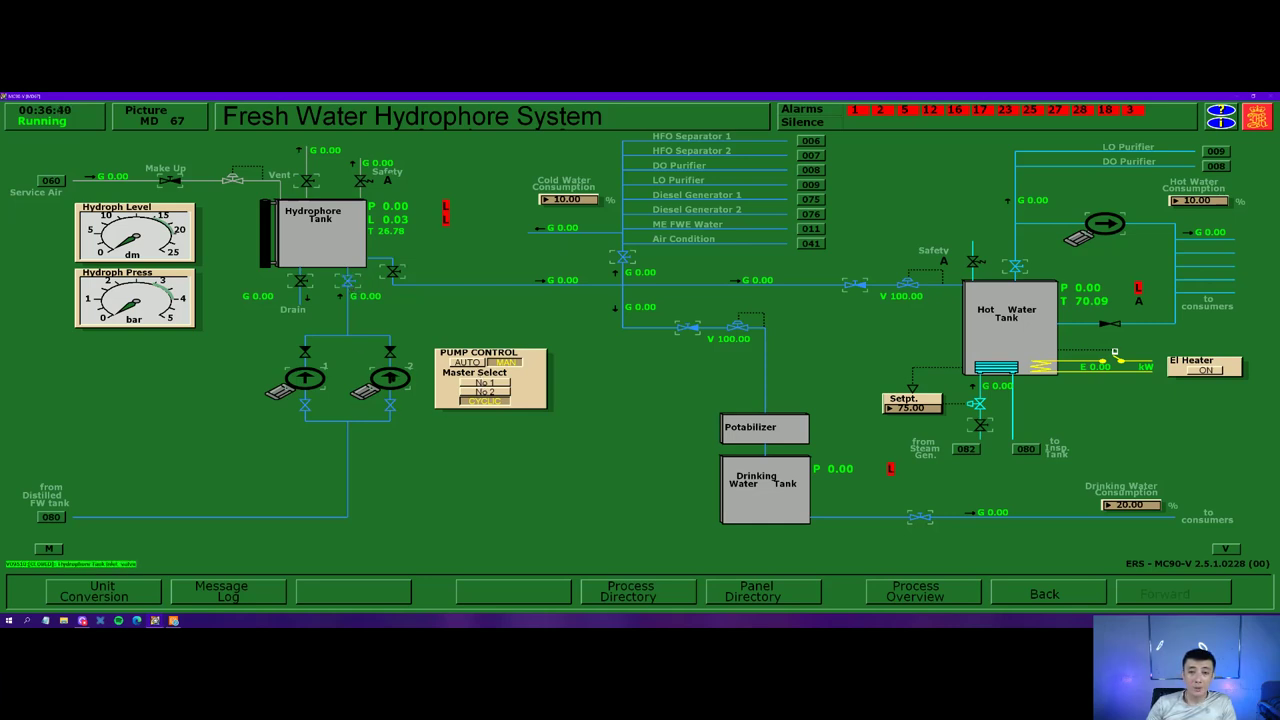
left_click(305, 378)
left_click(405, 382)
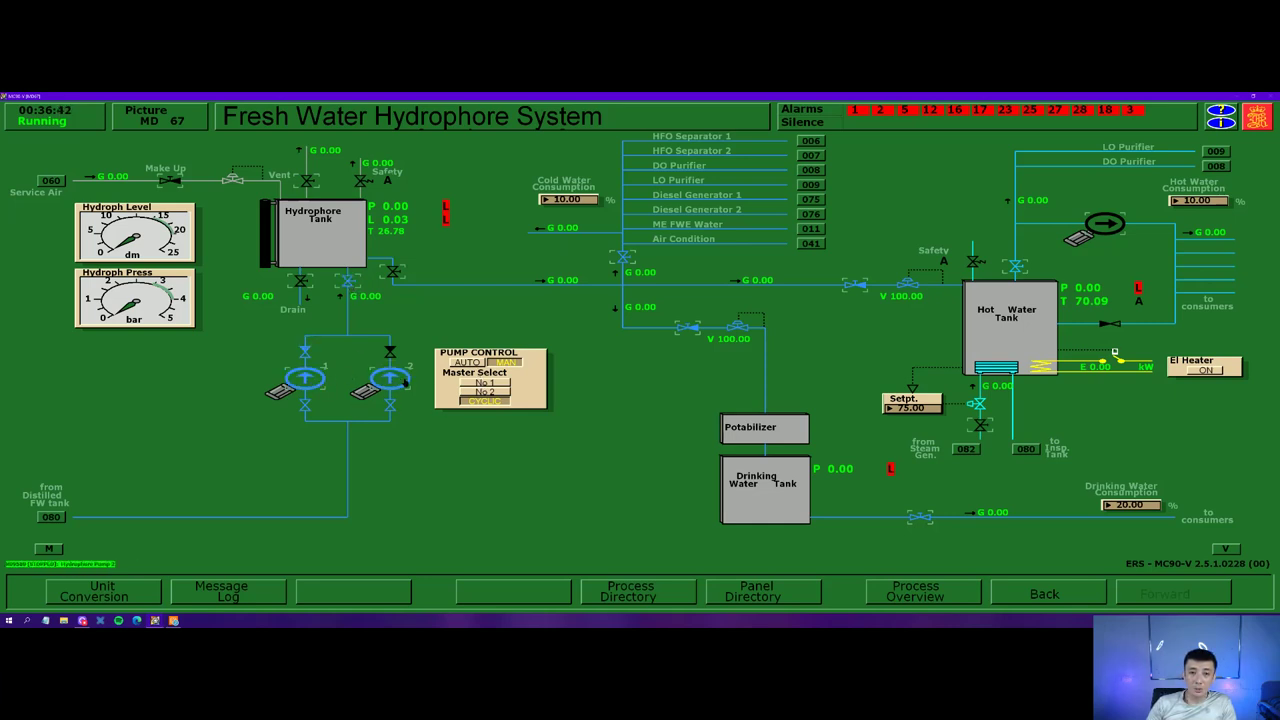
left_click(469, 363)
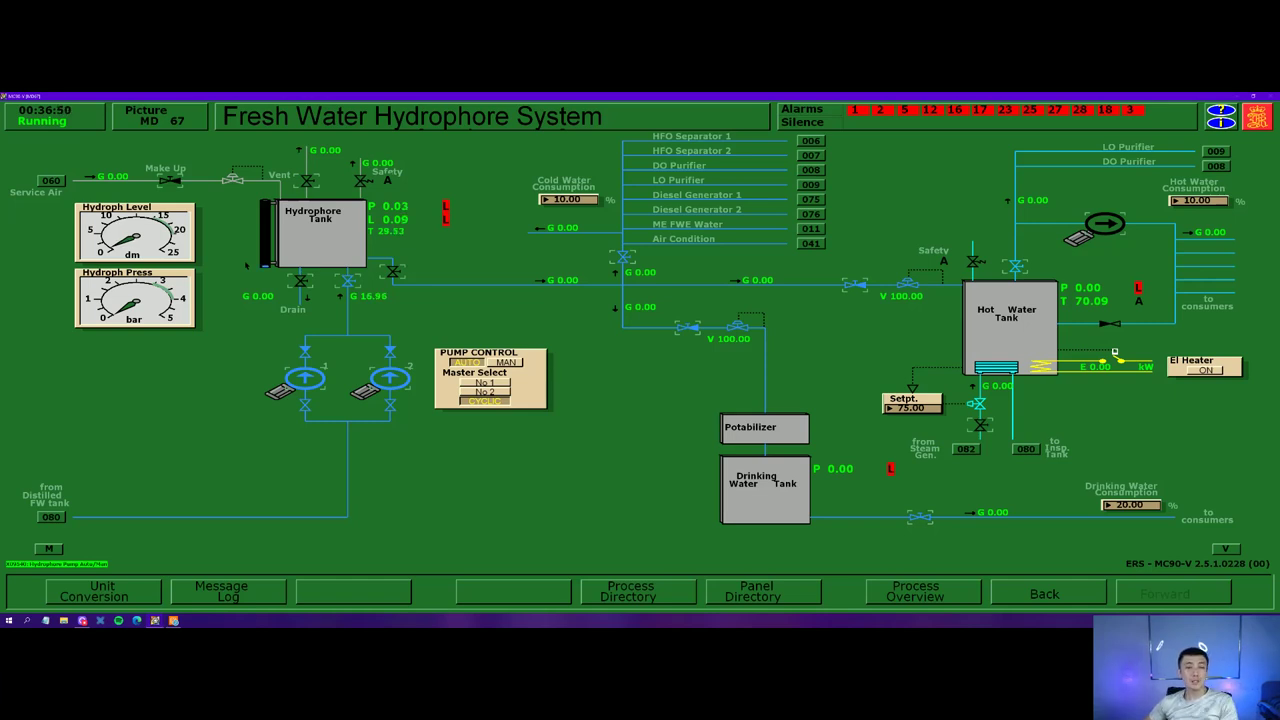
mouse_move(158, 232)
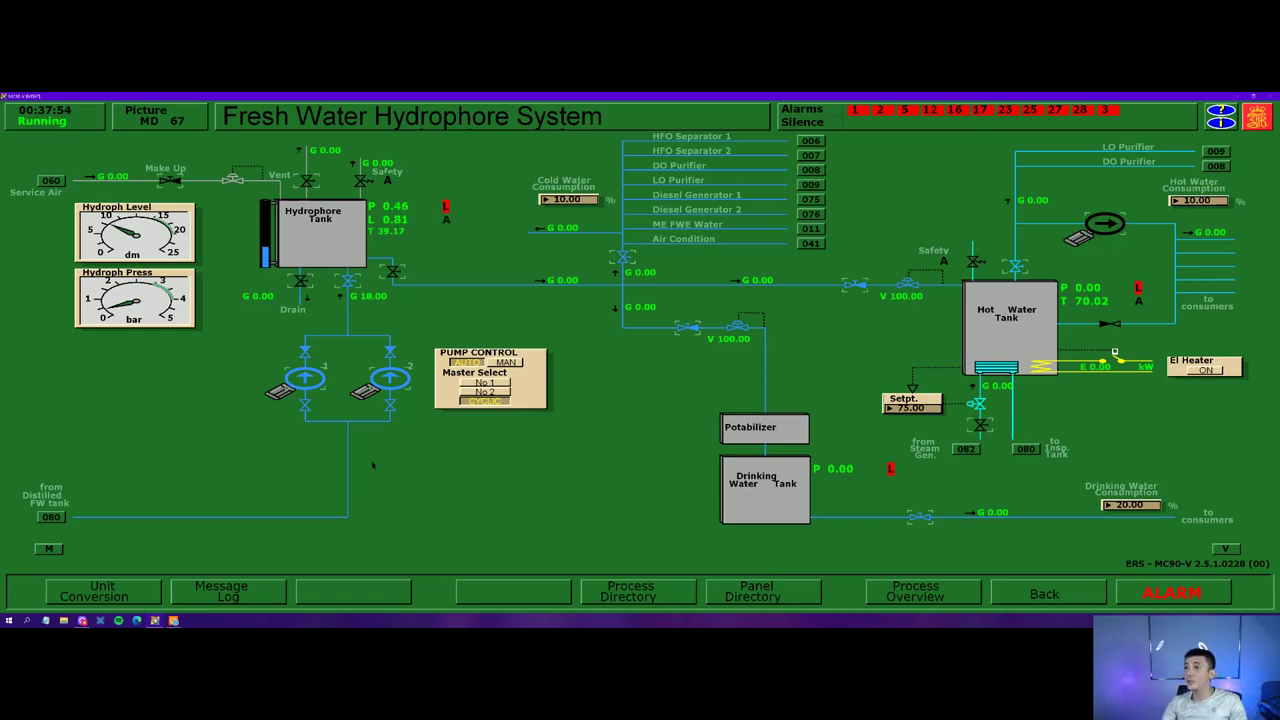
left_click(981, 110)
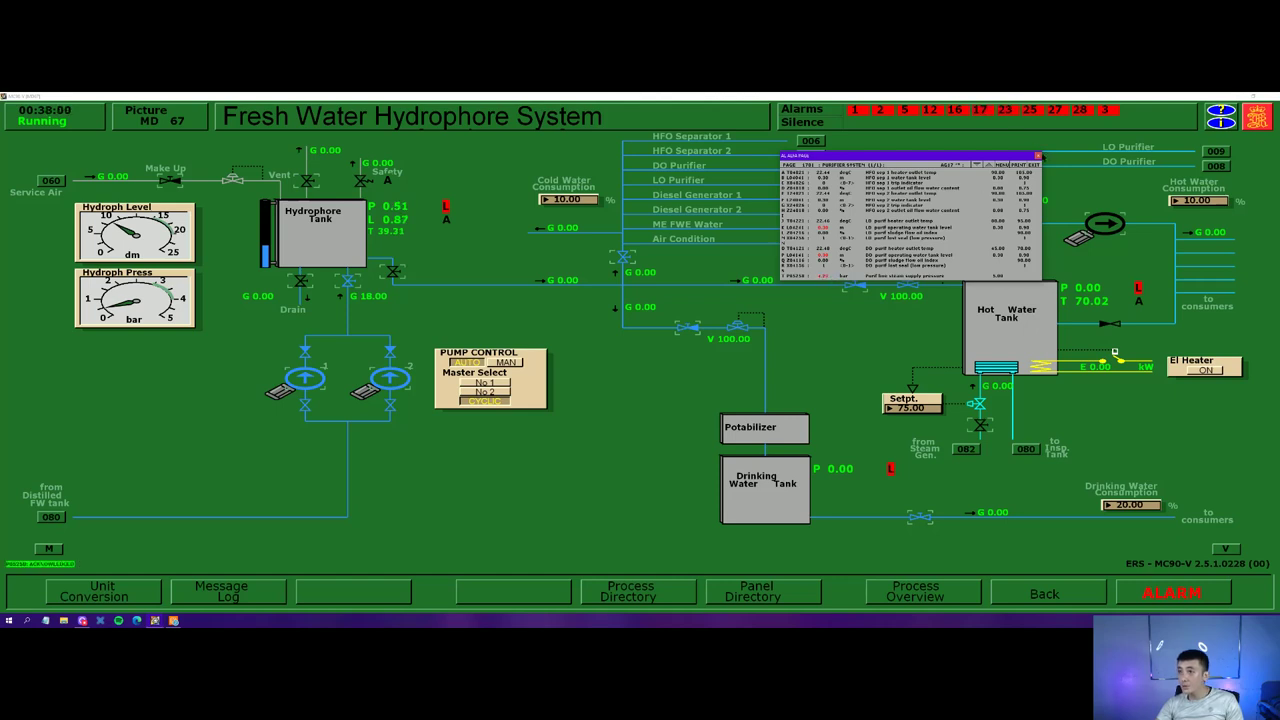
left_click(1039, 156)
left_click(1006, 111)
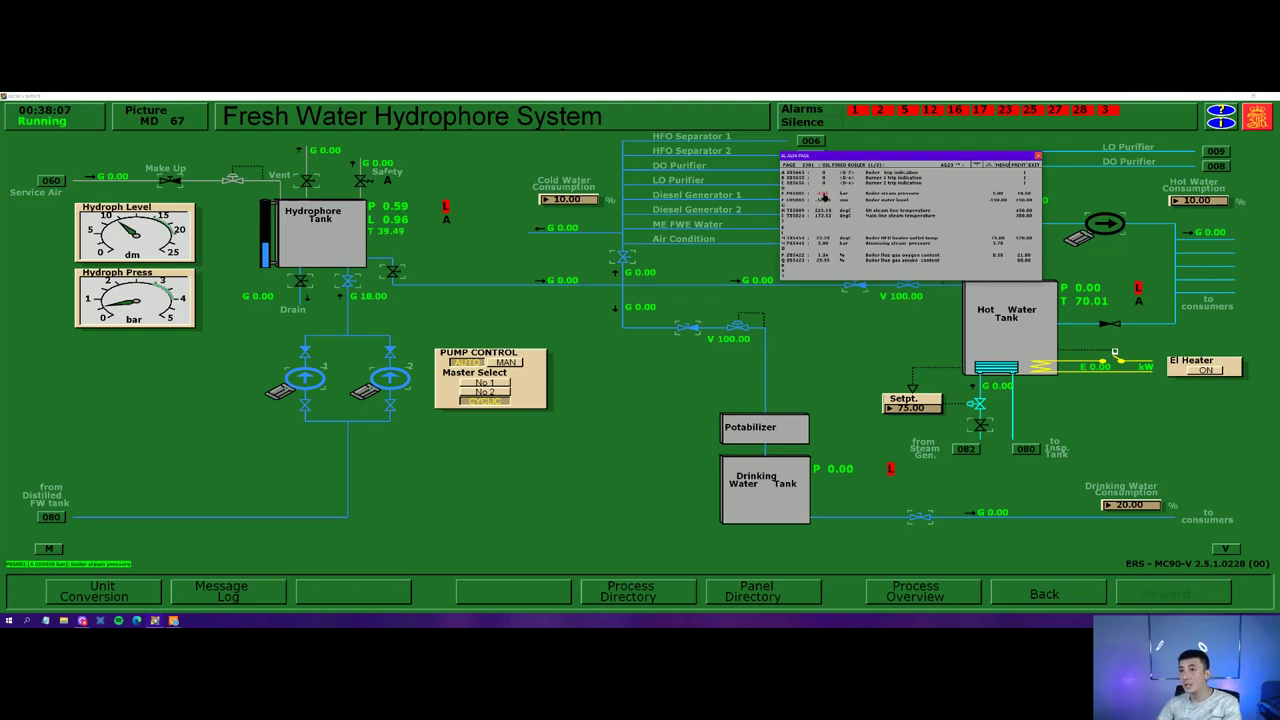
left_click(1039, 156)
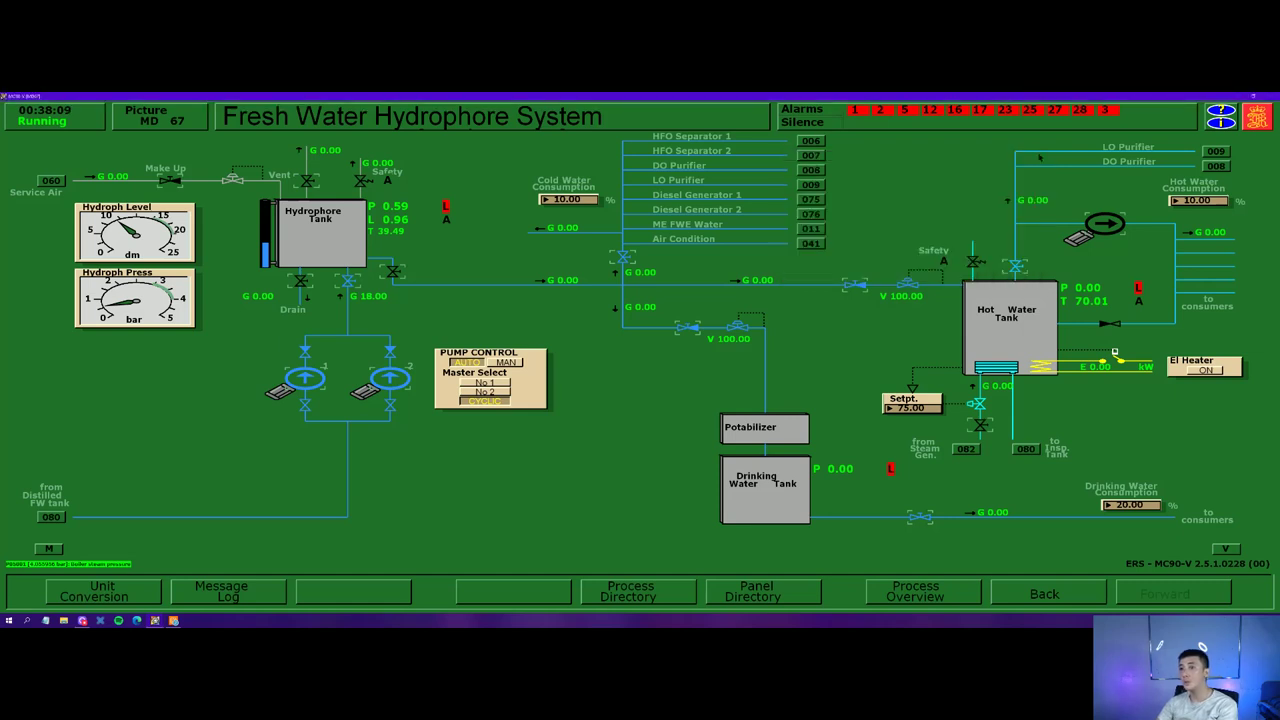
left_click(674, 583)
left_click(970, 351)
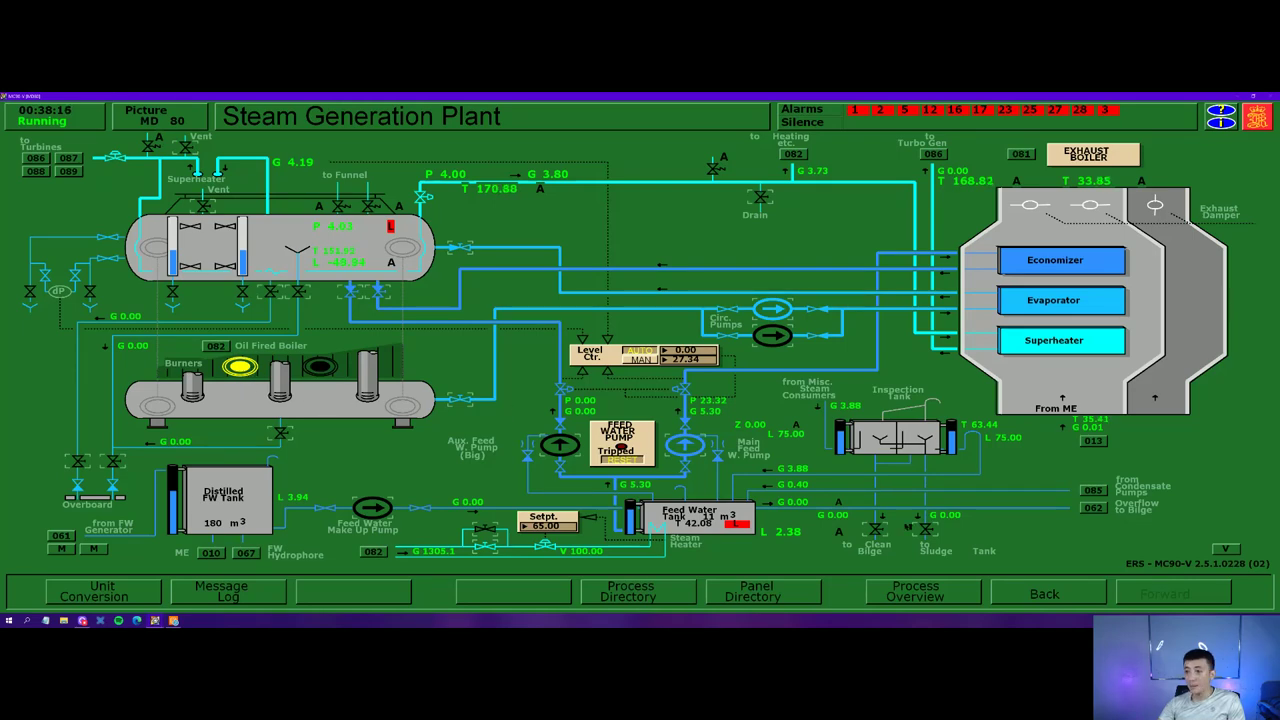
left_click(1081, 597)
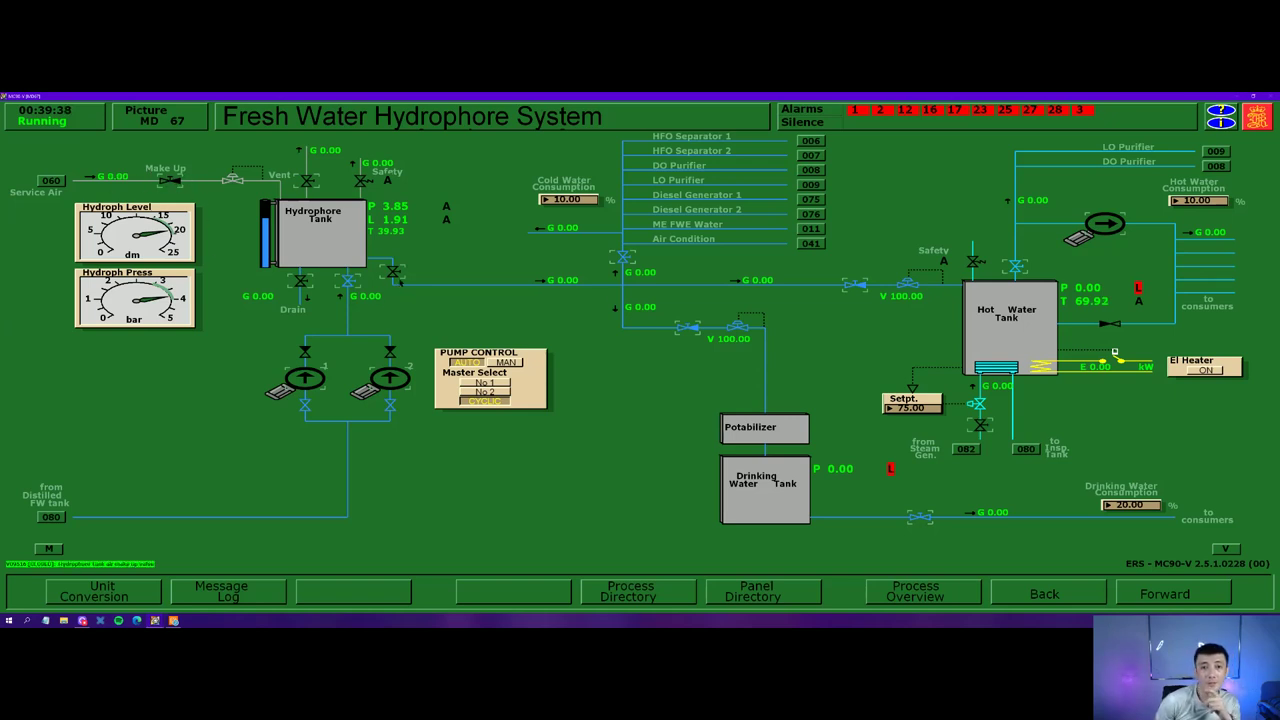
- Open the hydrophore outlet to consumers, start the hot water circulation pump, and review the ventilation alarms
left_click(393, 271)
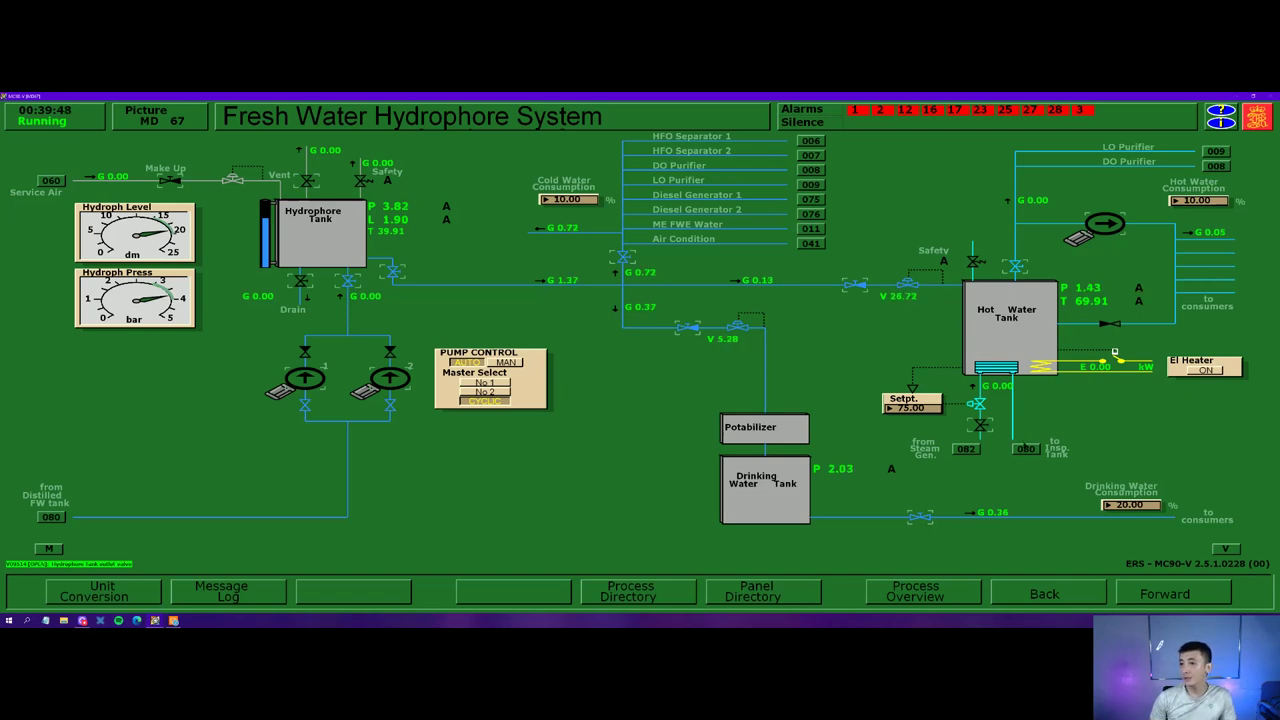
left_click(1105, 230)
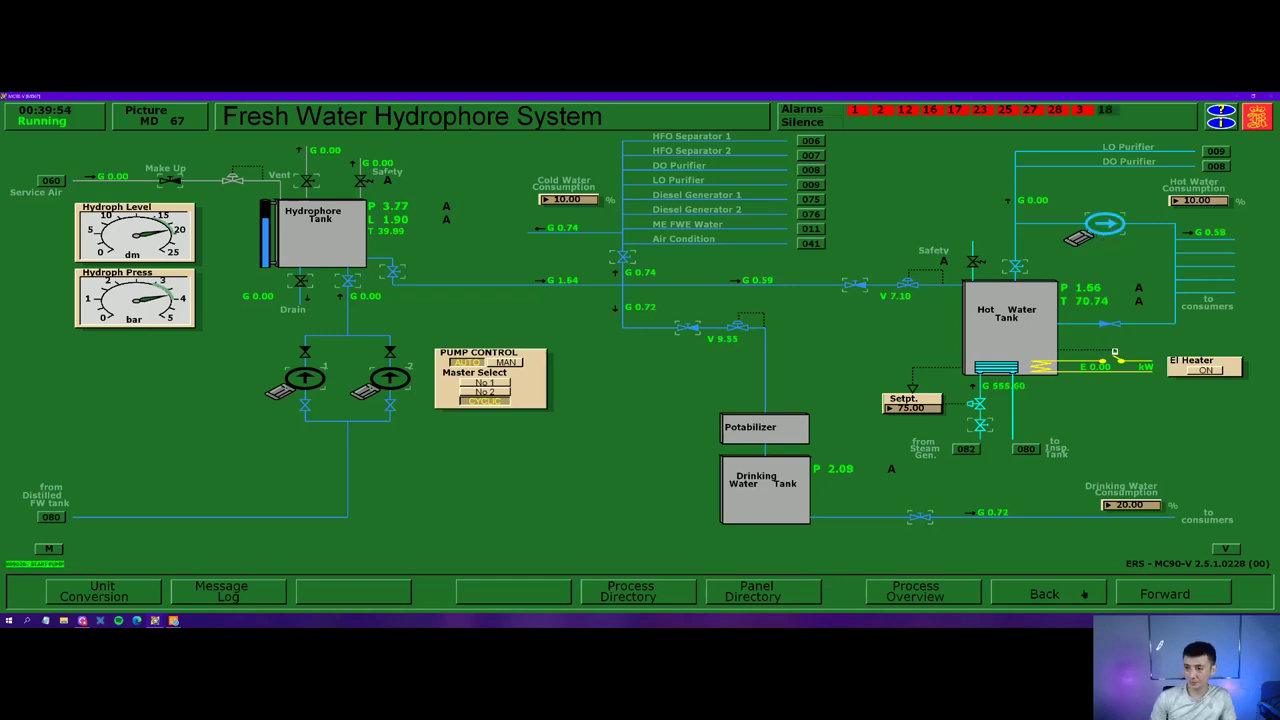
left_click(1105, 112)
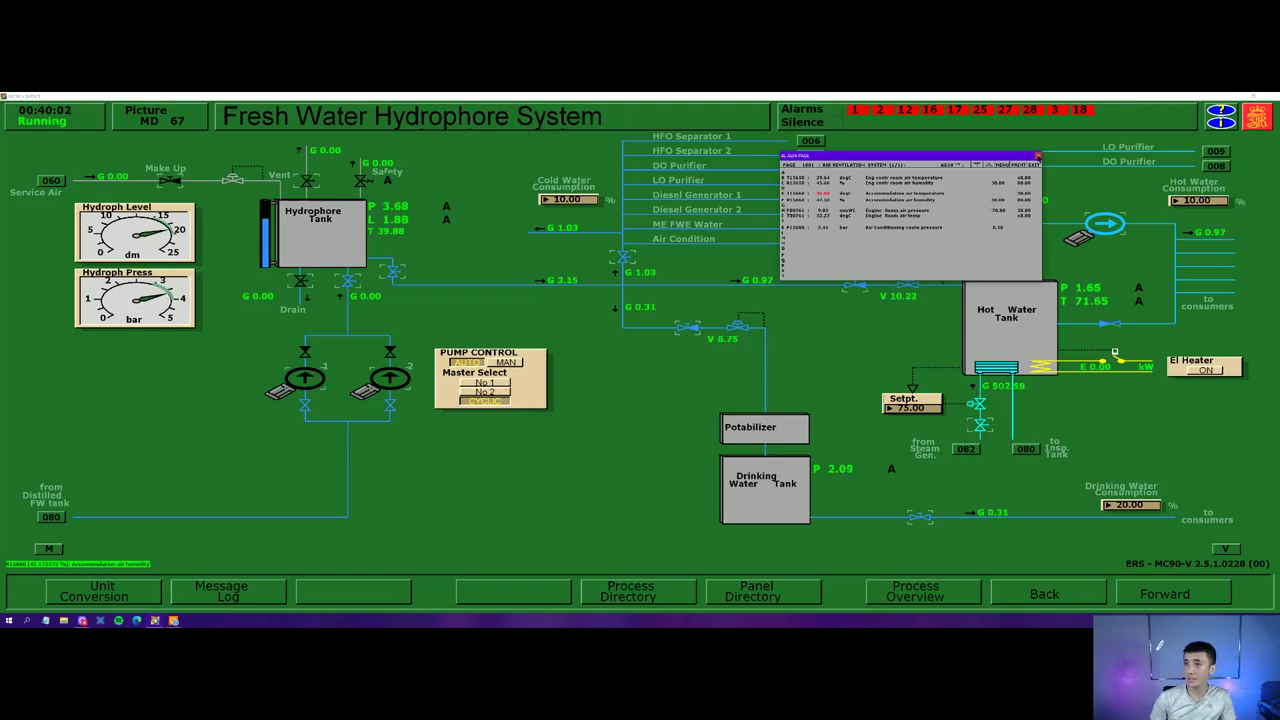
left_click(1038, 157)
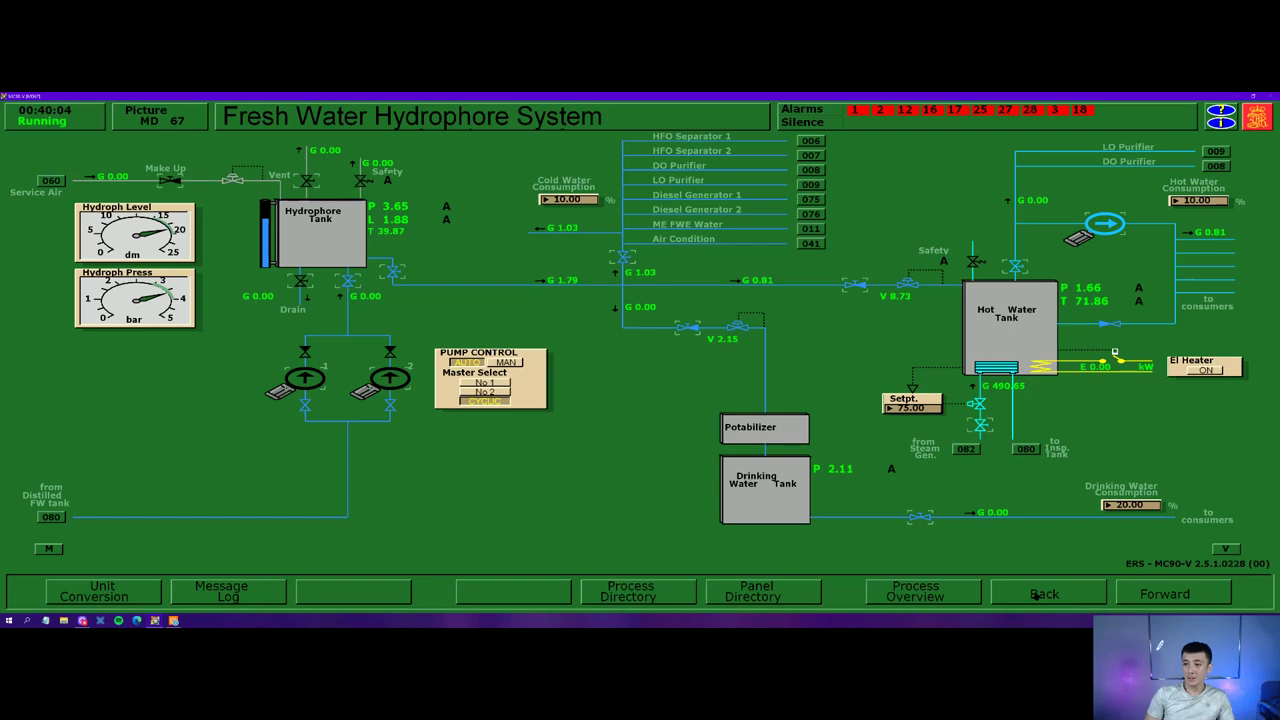
- Bring up the 144 Main Switchboard panel for the turbo generator
left_click(622, 592)
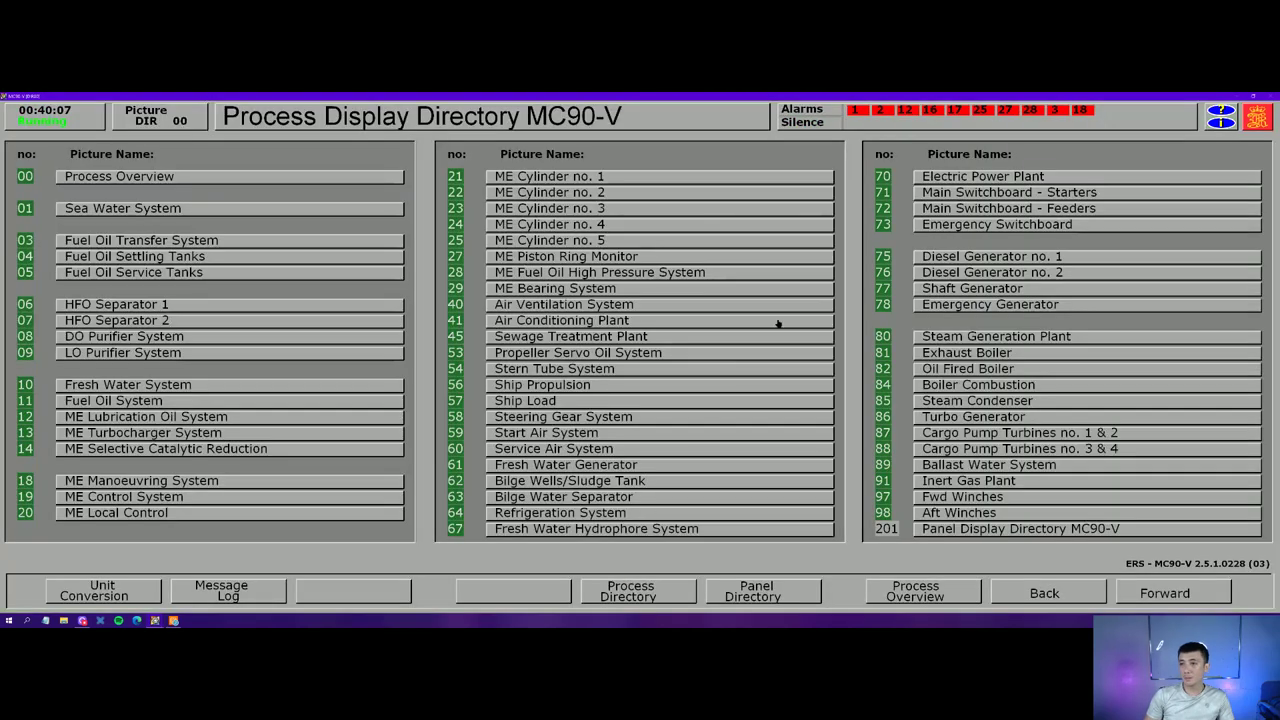
left_click(950, 177)
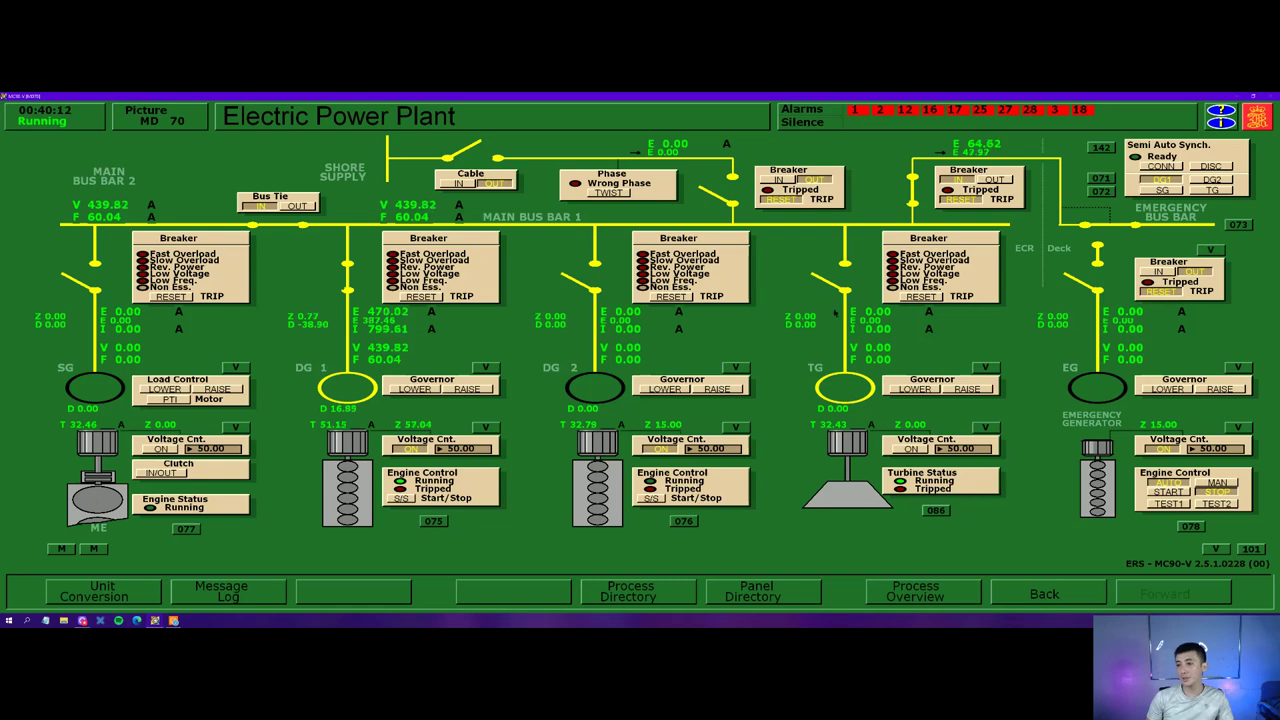
left_click(755, 594)
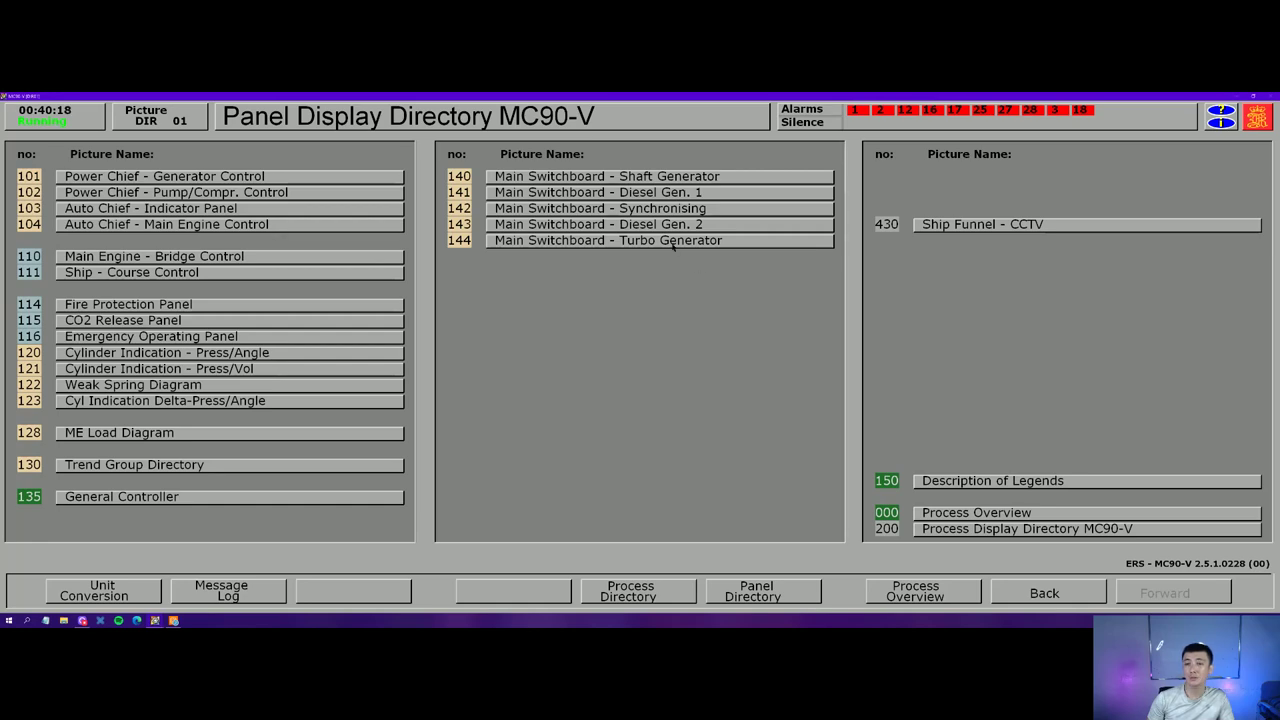
left_click(672, 244)
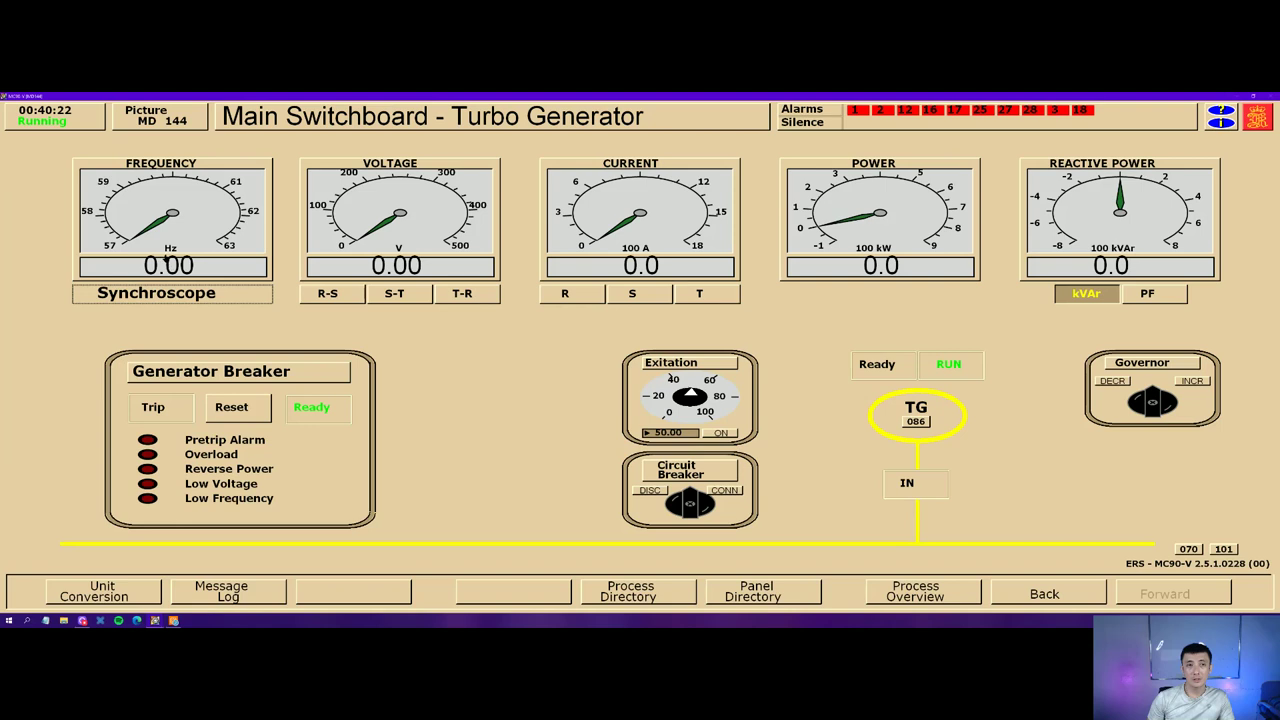
- Switch on the turbo generator excitation and open manual synchronising
mouse_move(168, 245)
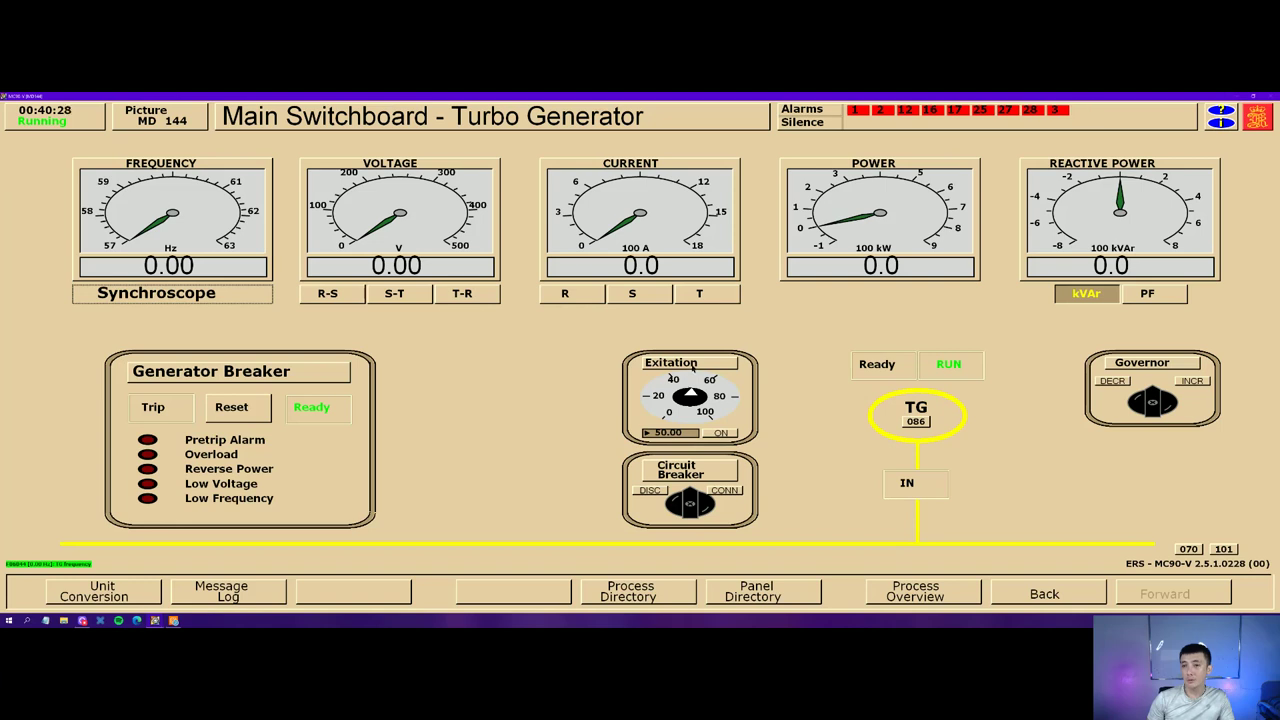
left_click(726, 433)
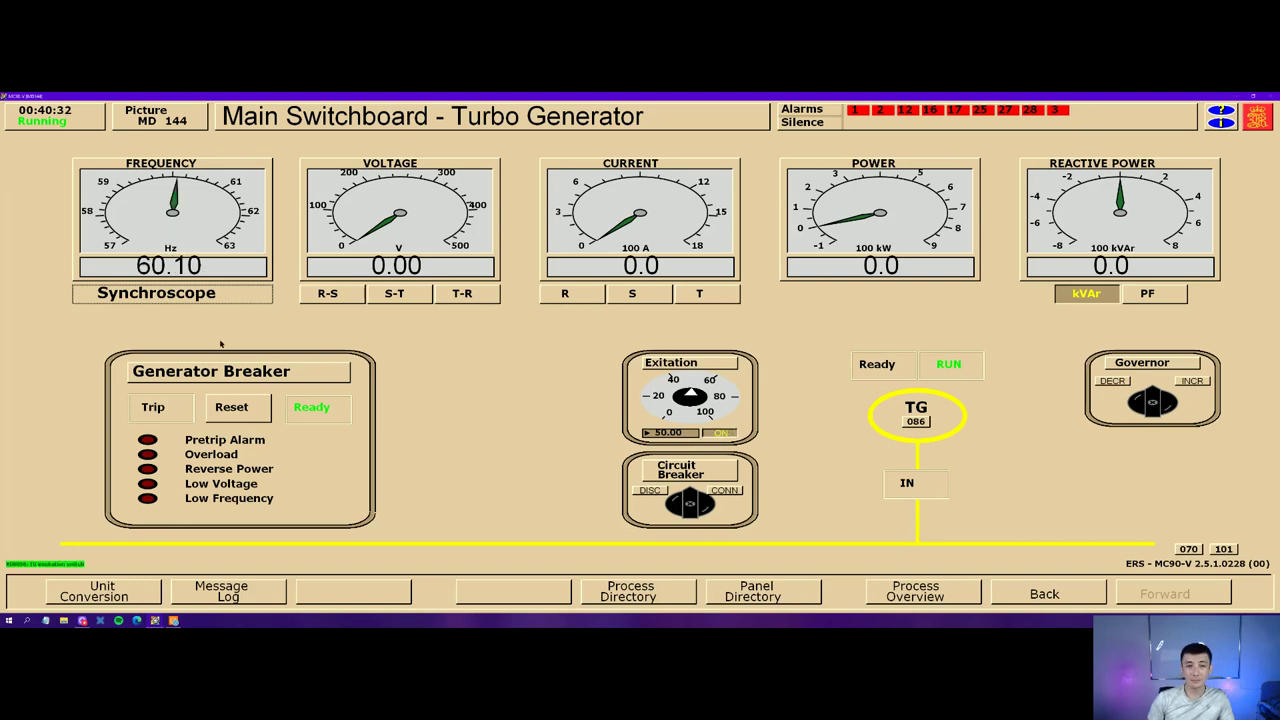
left_click(169, 297)
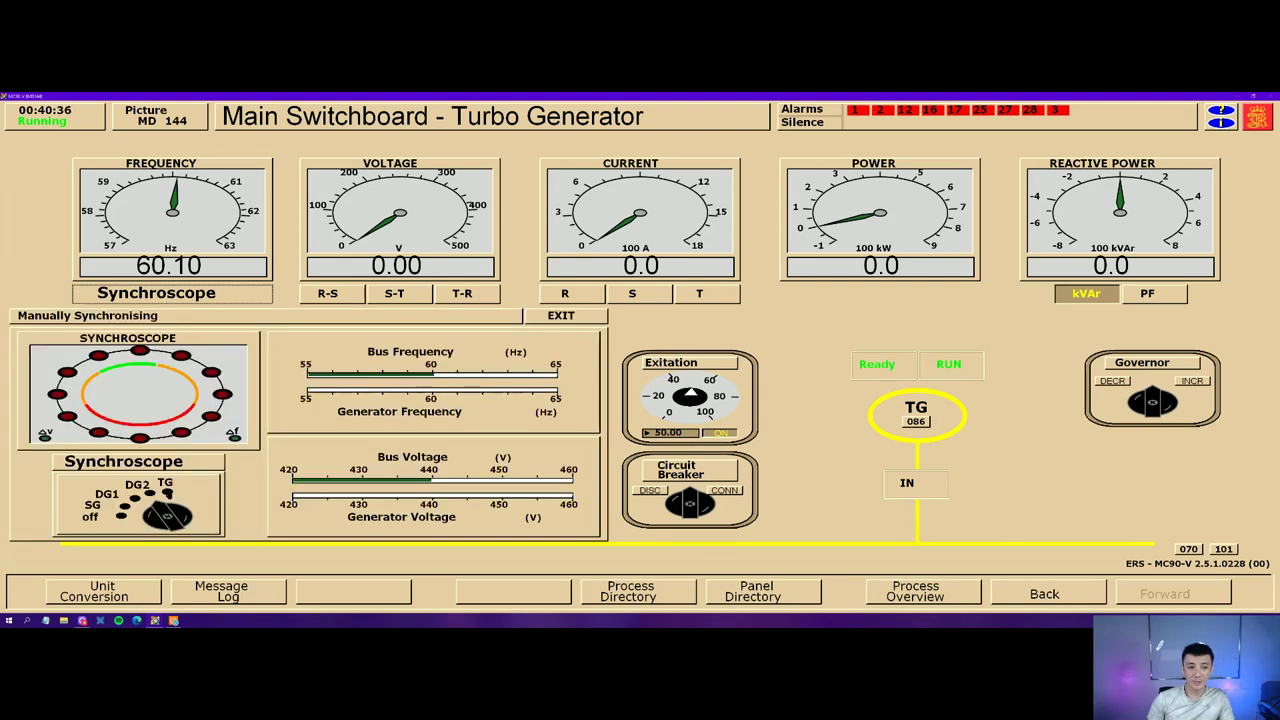
- Synchronise on TG, close the breaker to CONN, and show S-T voltage and S current
left_click(168, 490)
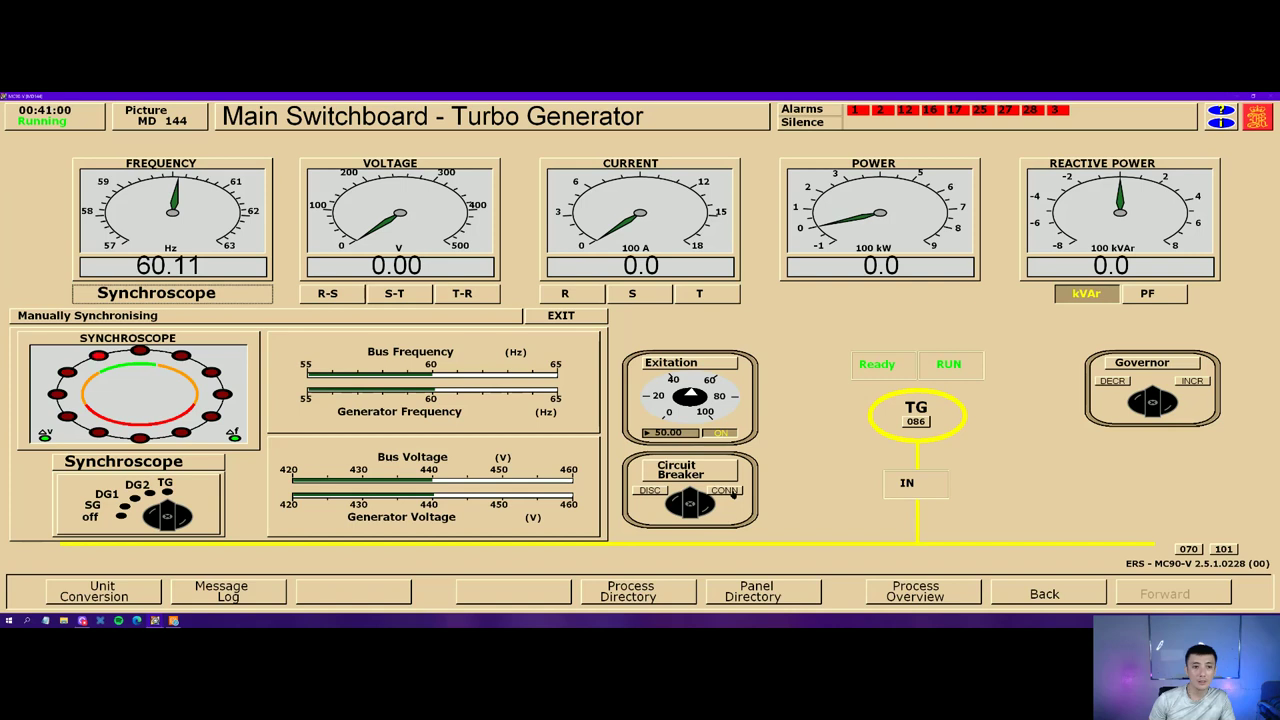
left_click(733, 494)
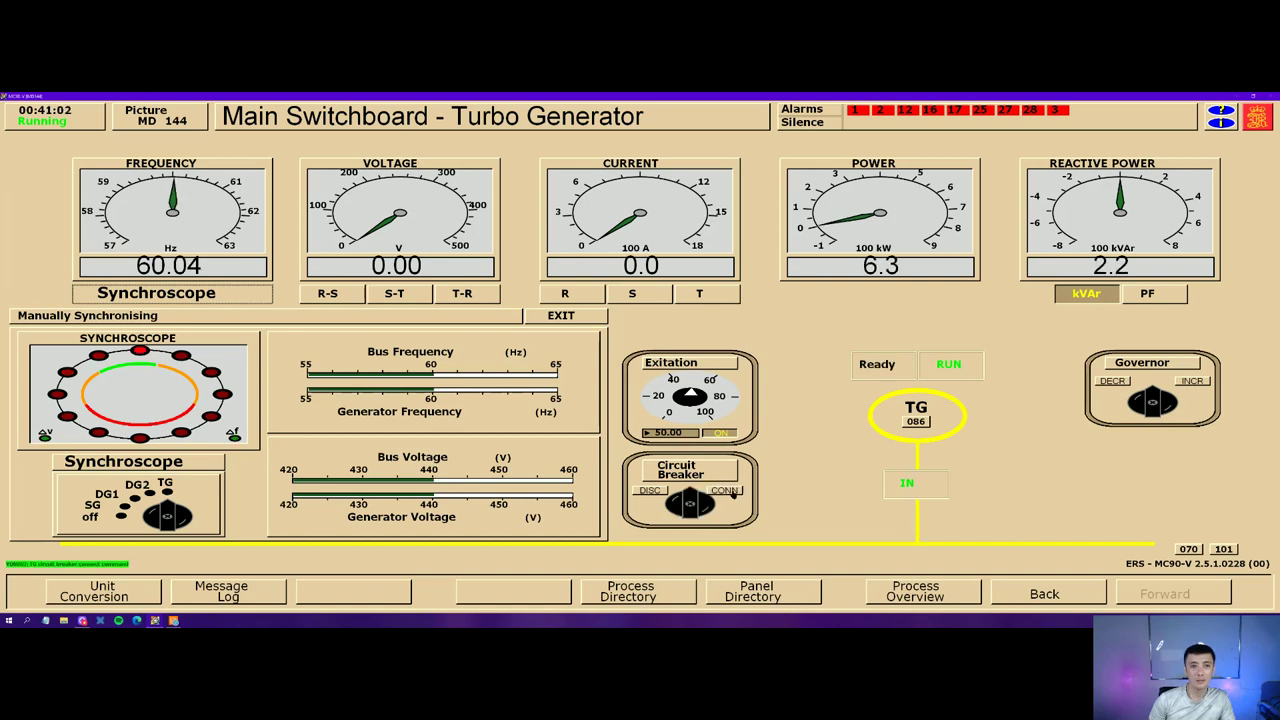
left_click(578, 317)
left_click(420, 292)
left_click(632, 293)
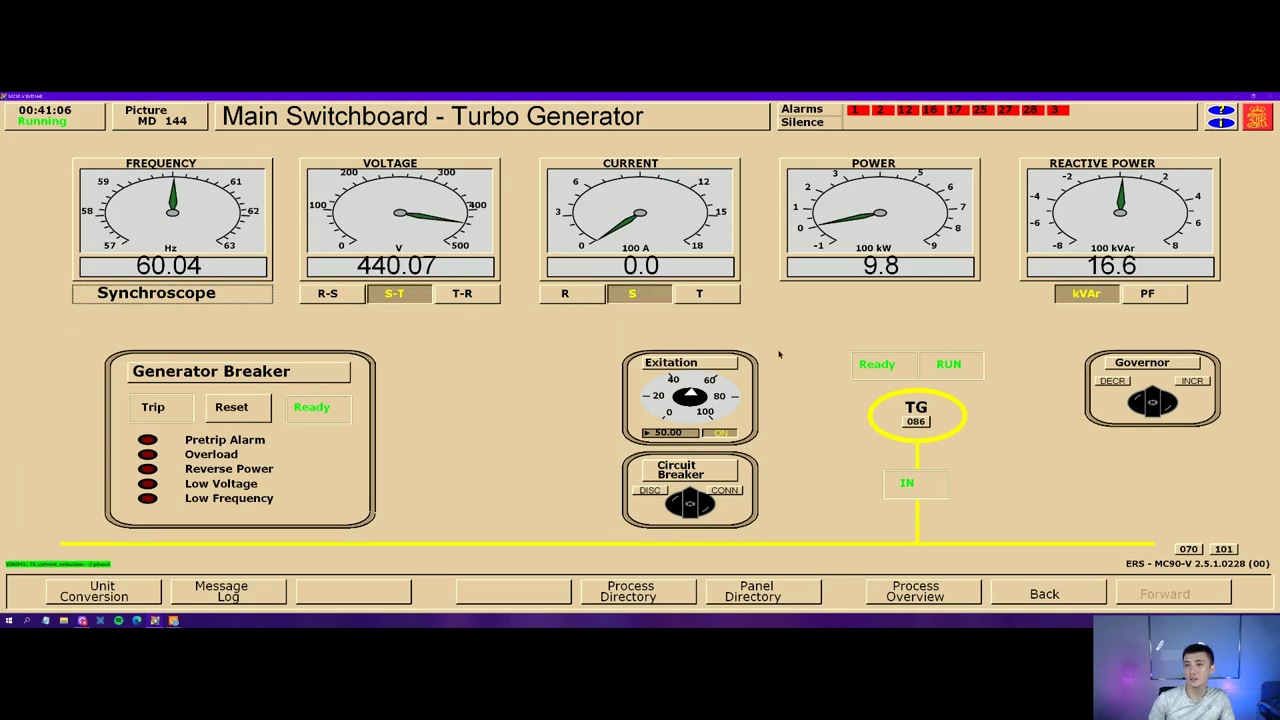
- Set the turbo generator to AUTO on the 101 Power Chief generator control panel
left_click(766, 597)
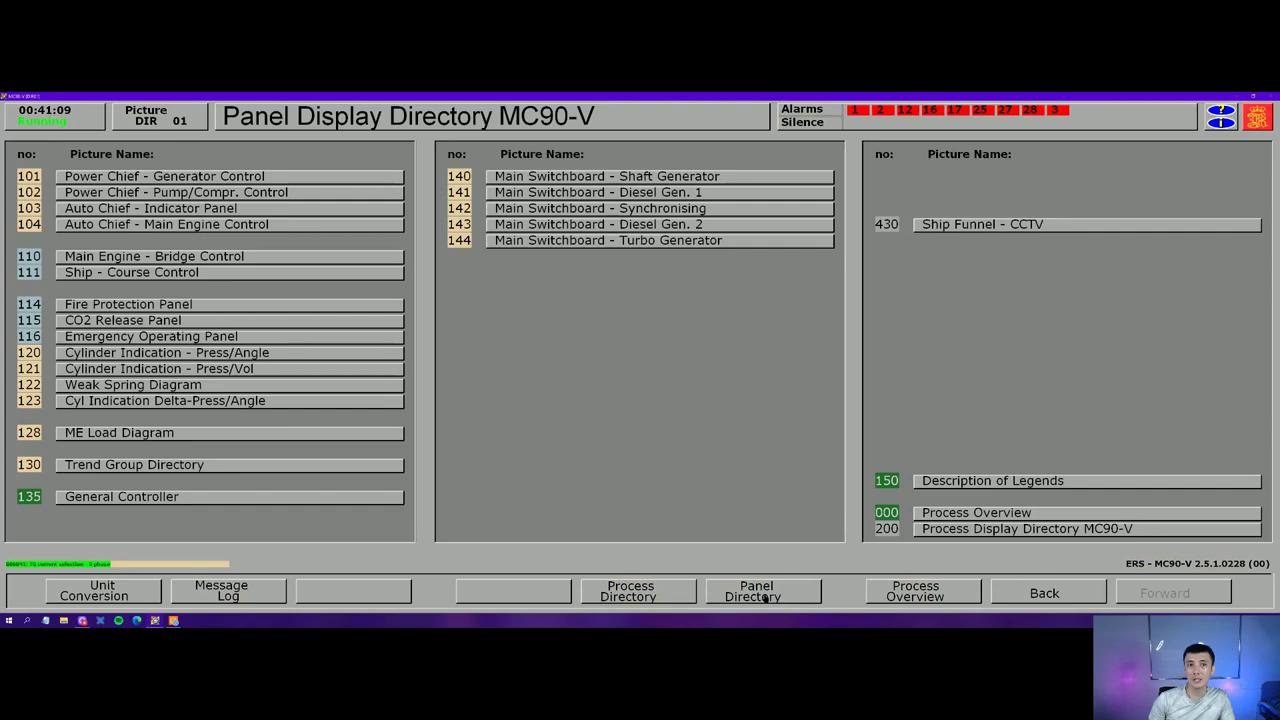
left_click(246, 177)
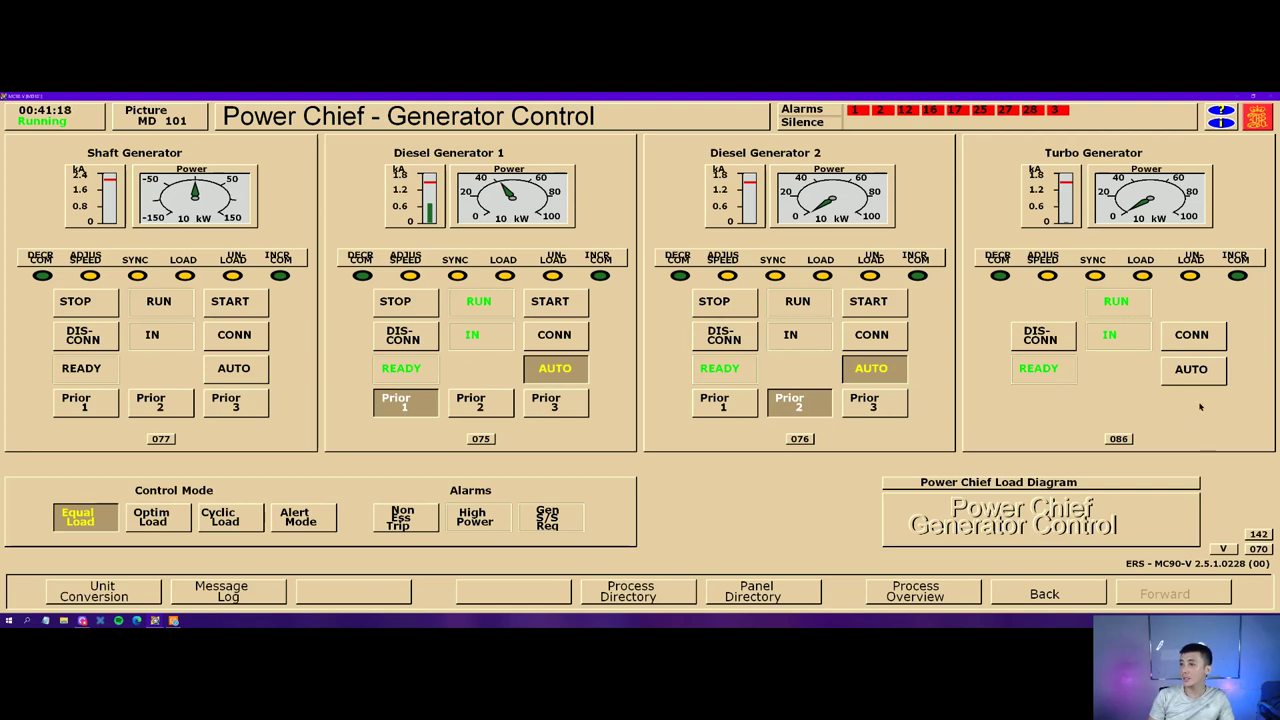
left_click(1193, 372)
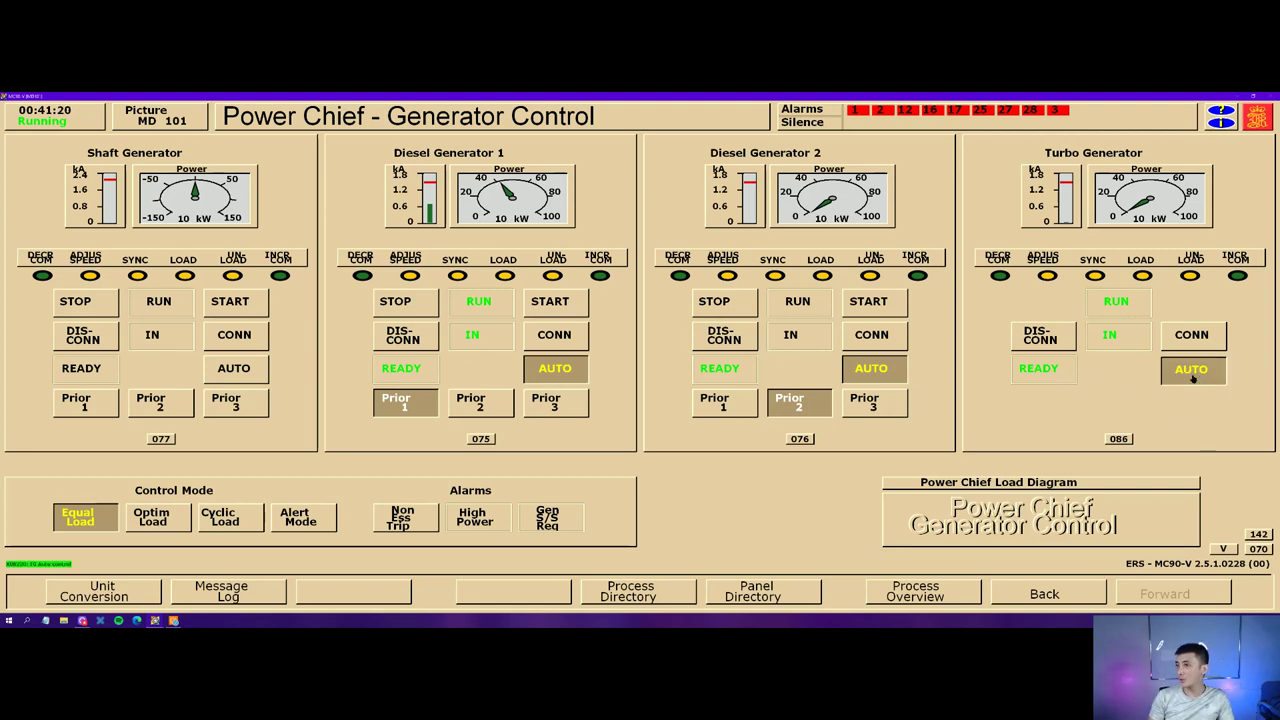
left_click(667, 598)
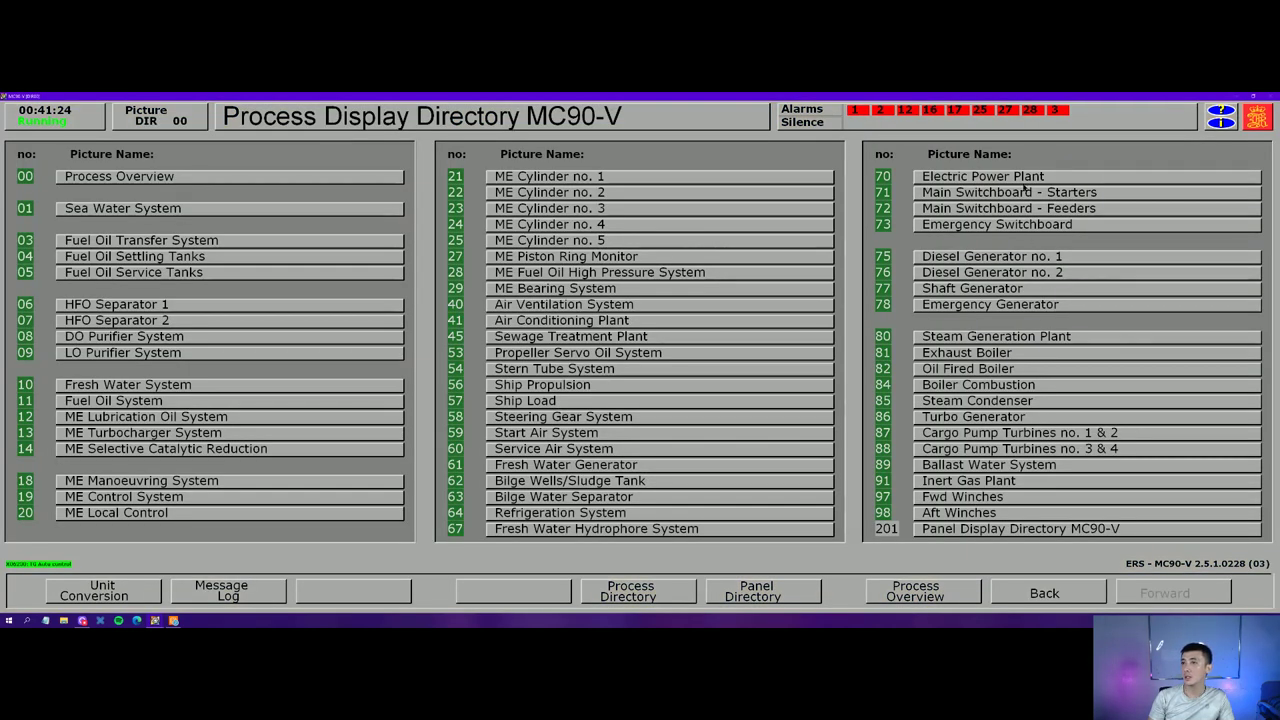
- Check the bus bar on the 70 Electric Power Plant picture, then view 80 Steam Generation Plant
left_click(1022, 178)
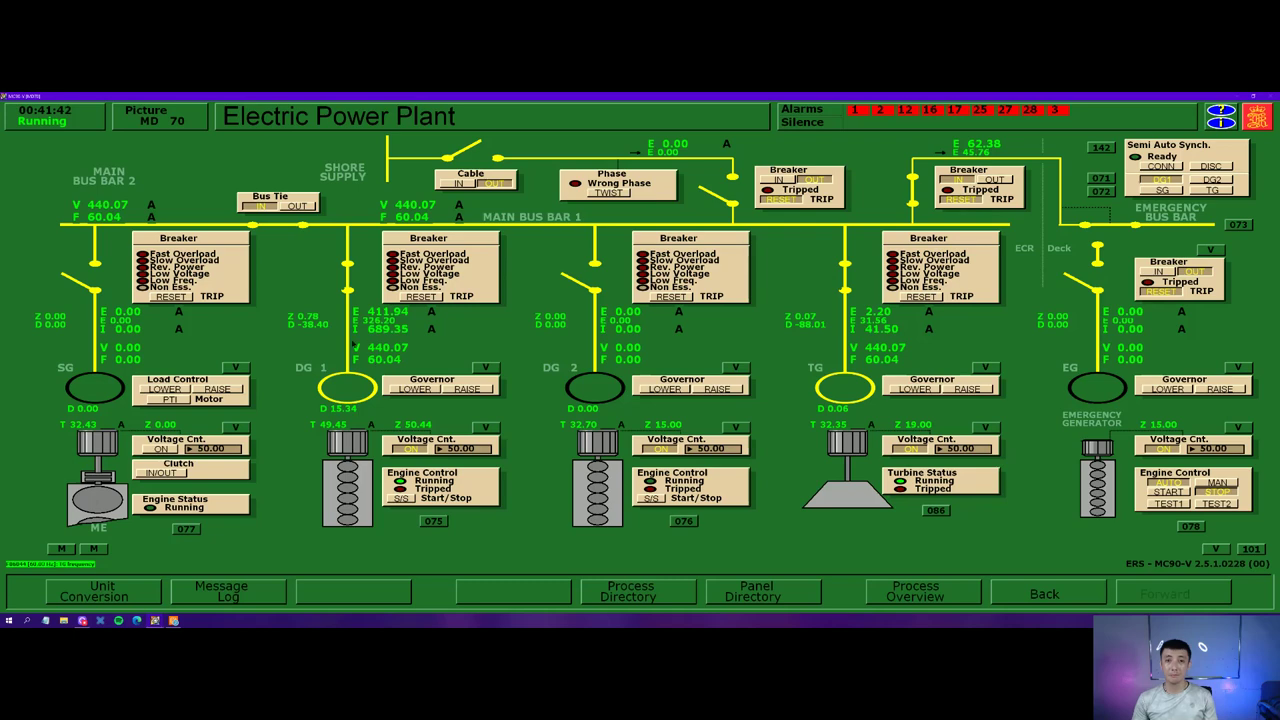
left_click(652, 595)
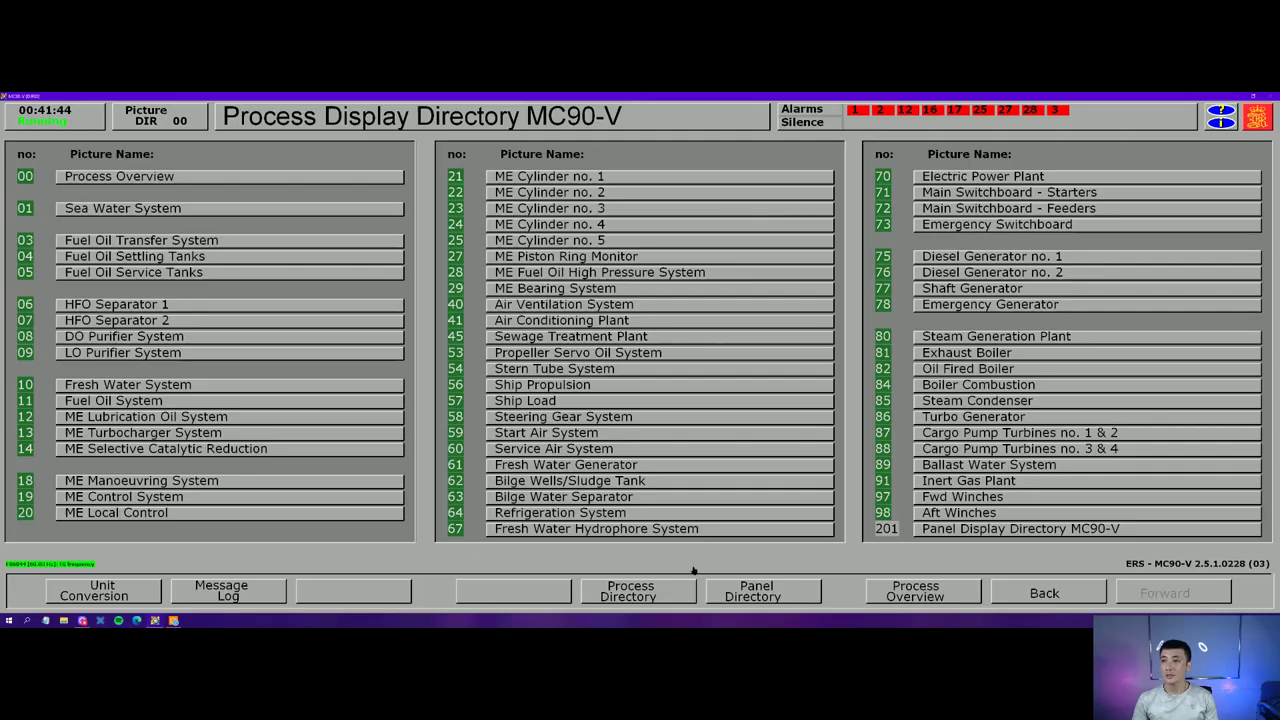
left_click(1000, 338)
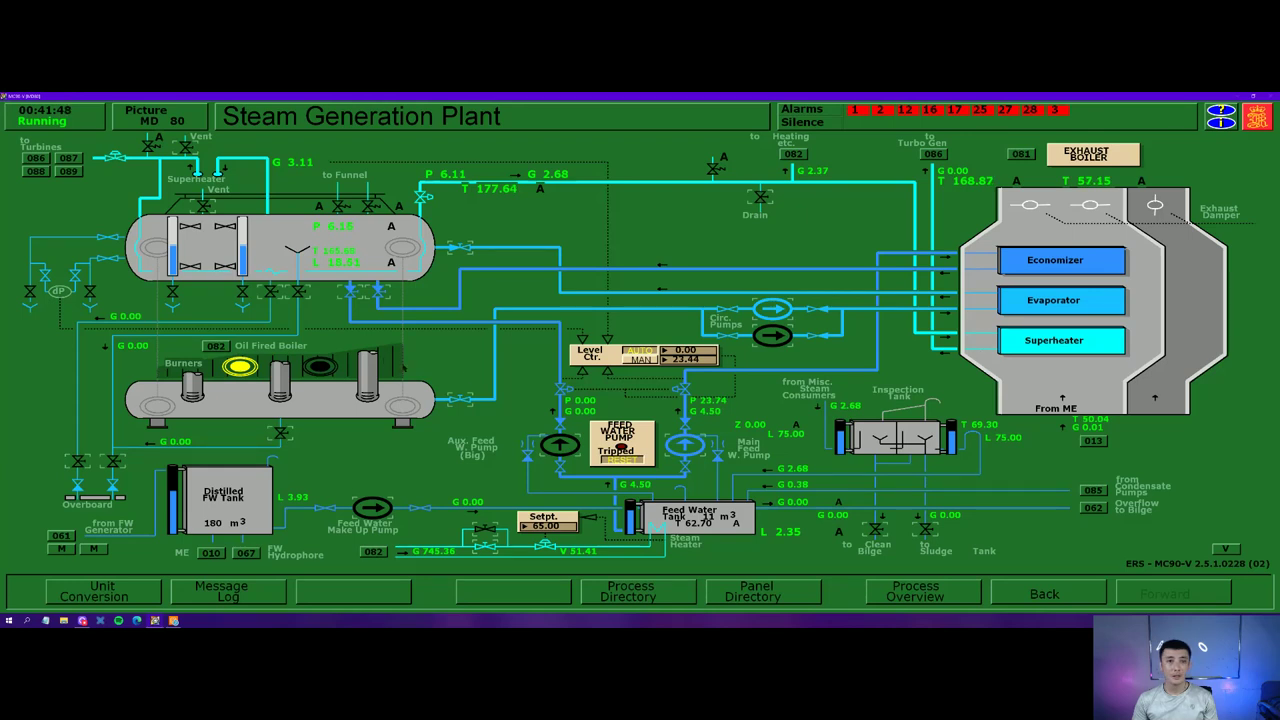